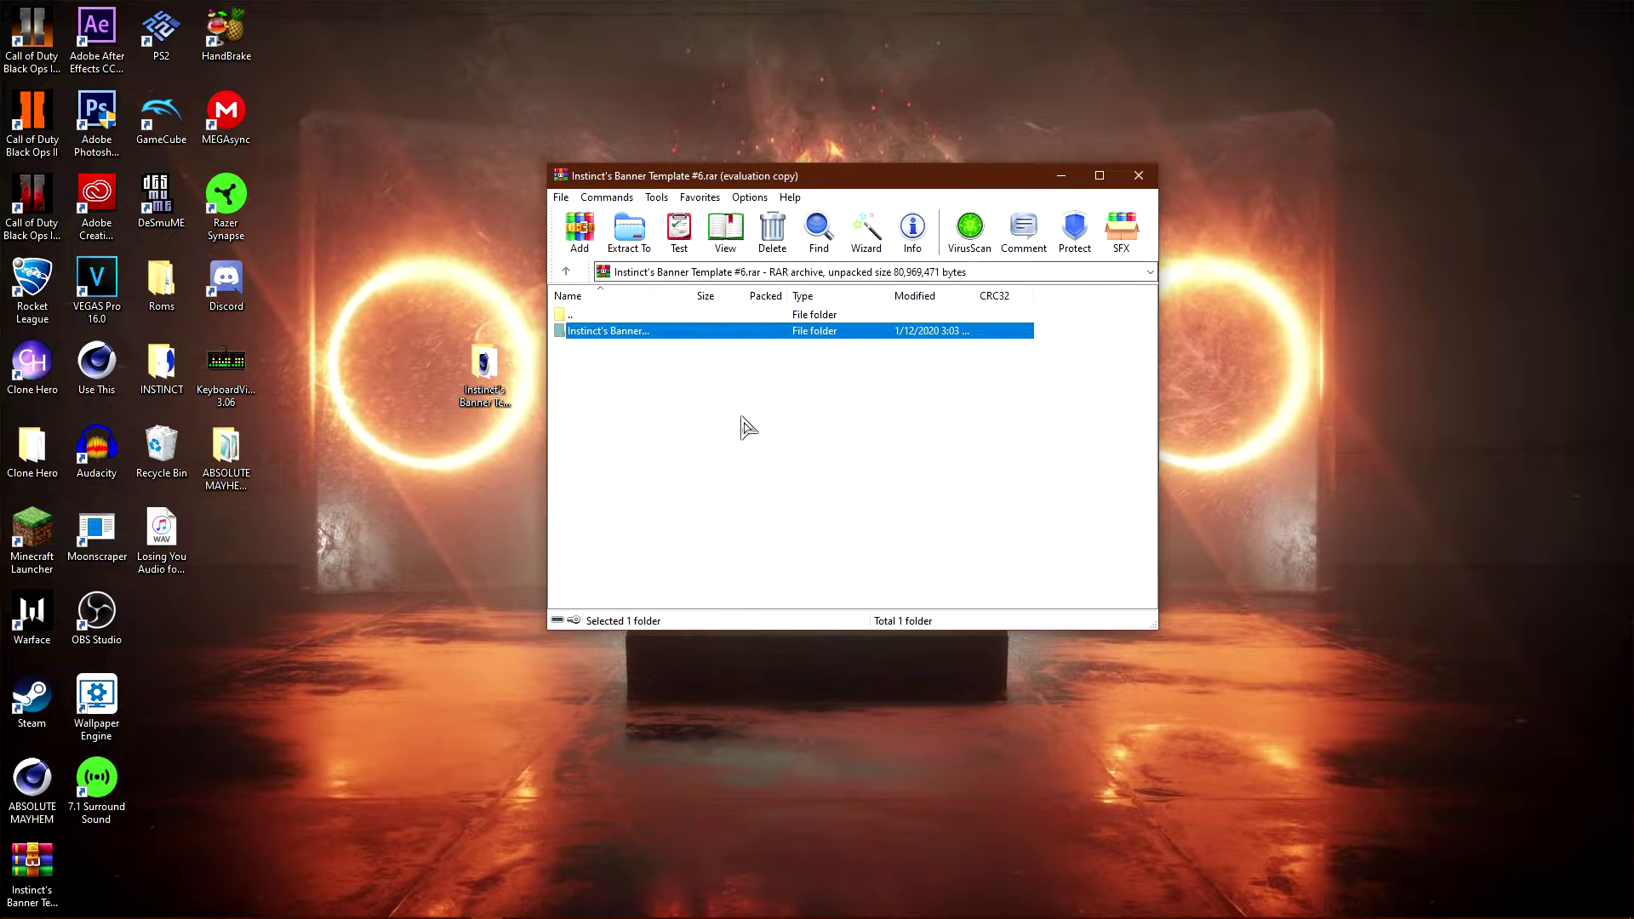
- Open the banner template folder inside the archive, preview the go3v2.ttf font, and close the preview
double_click(643, 334)
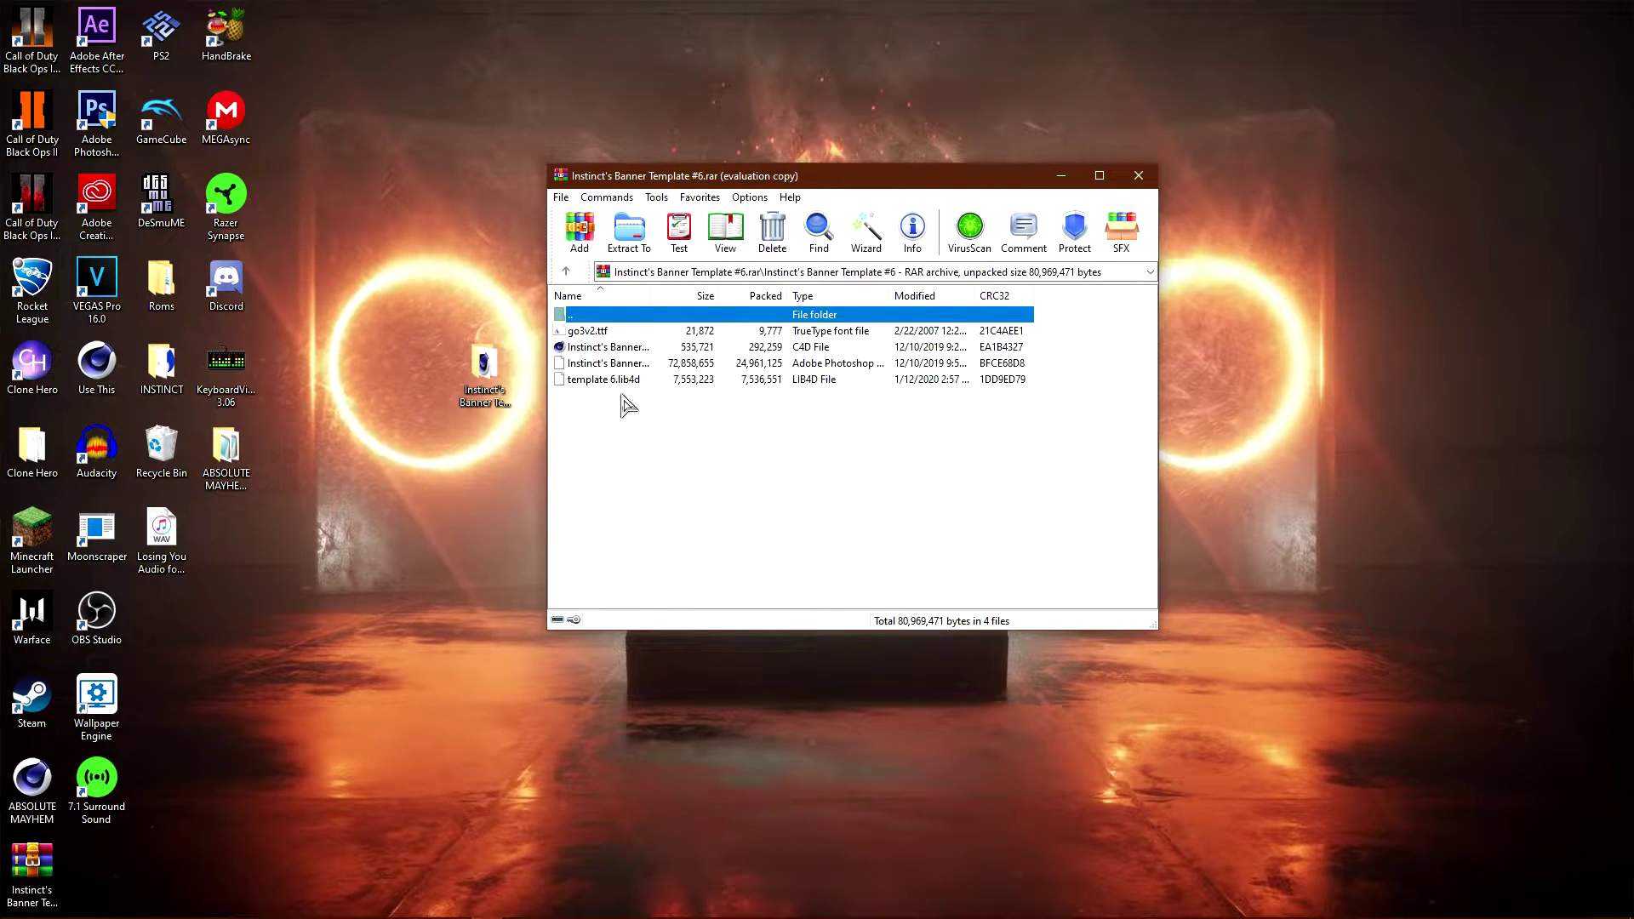
left_click(594, 332)
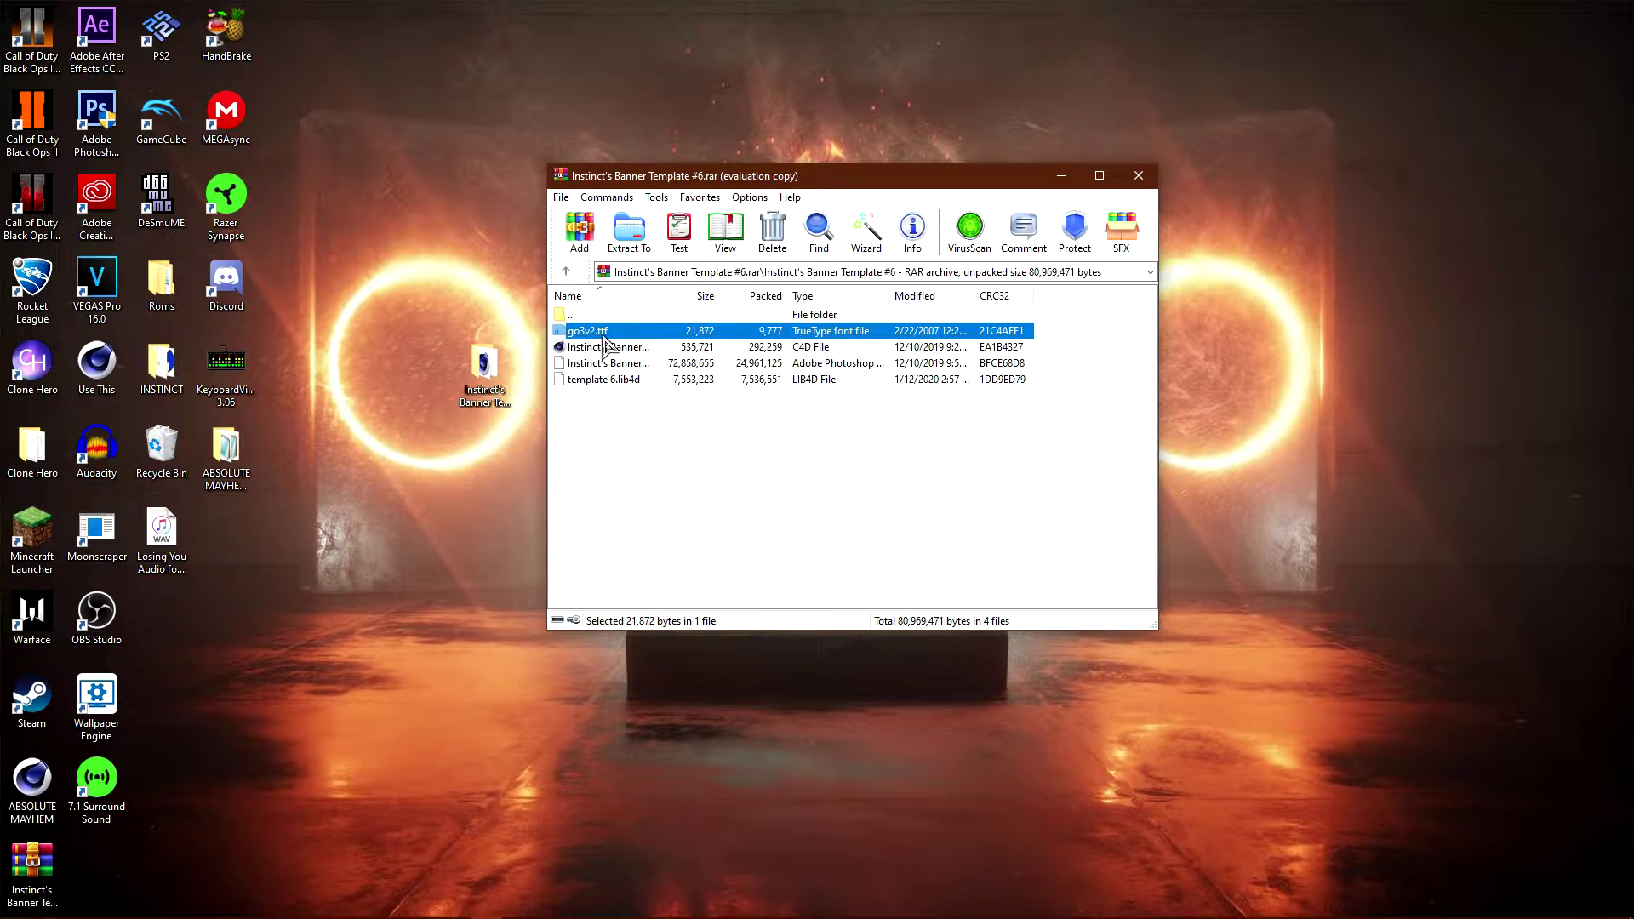
double_click(655, 334)
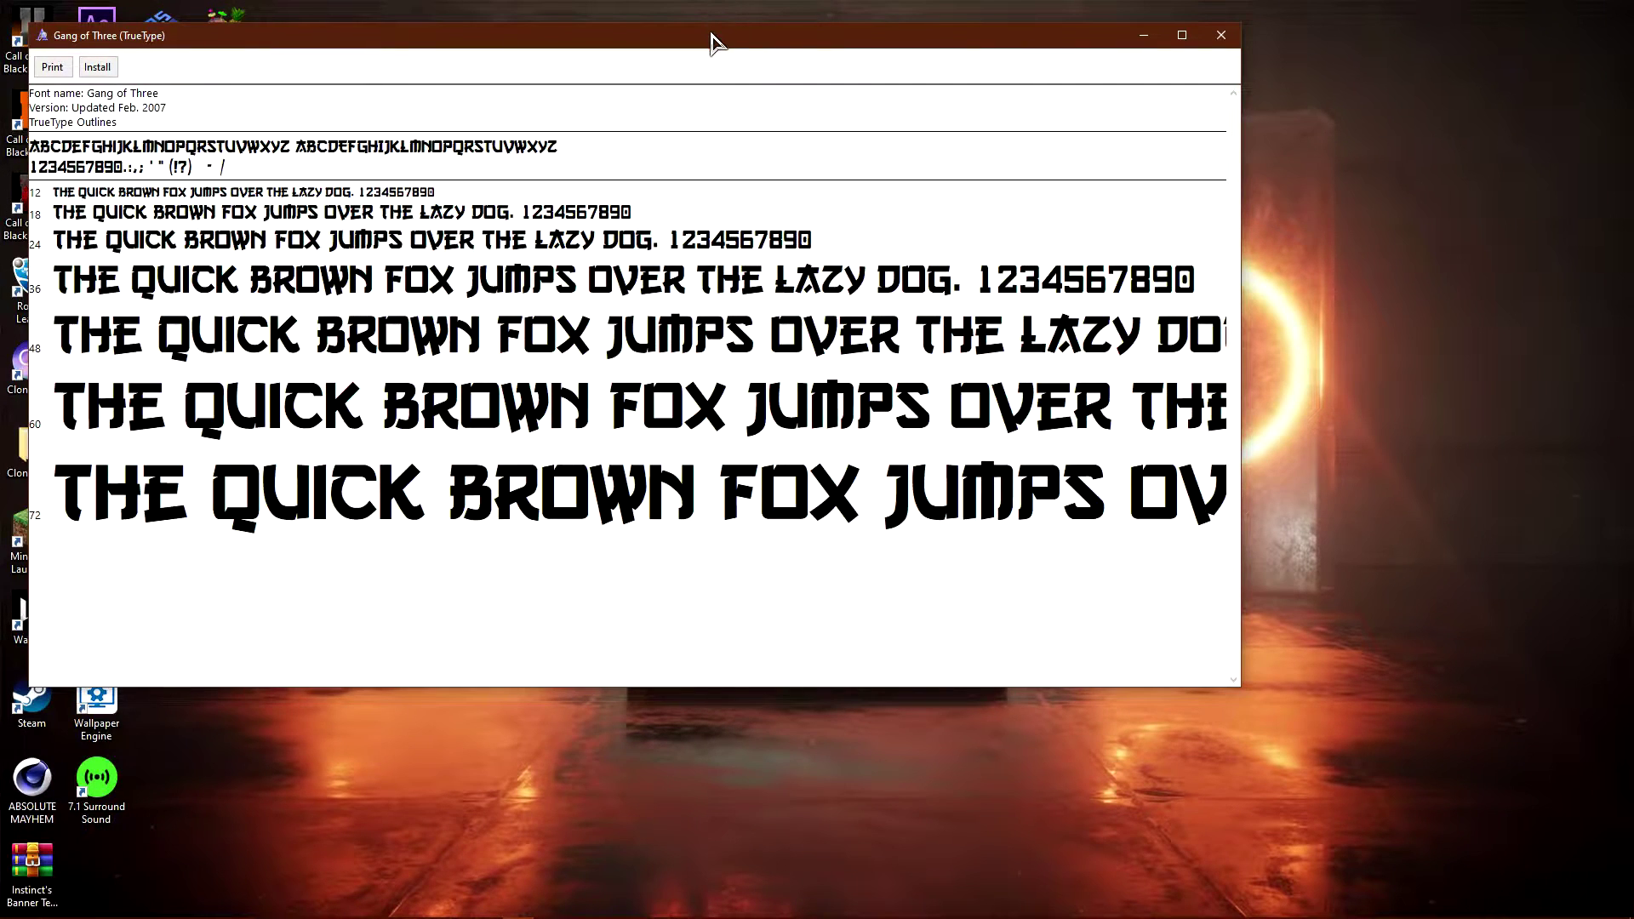
left_click_drag(712, 39, 1125, 60)
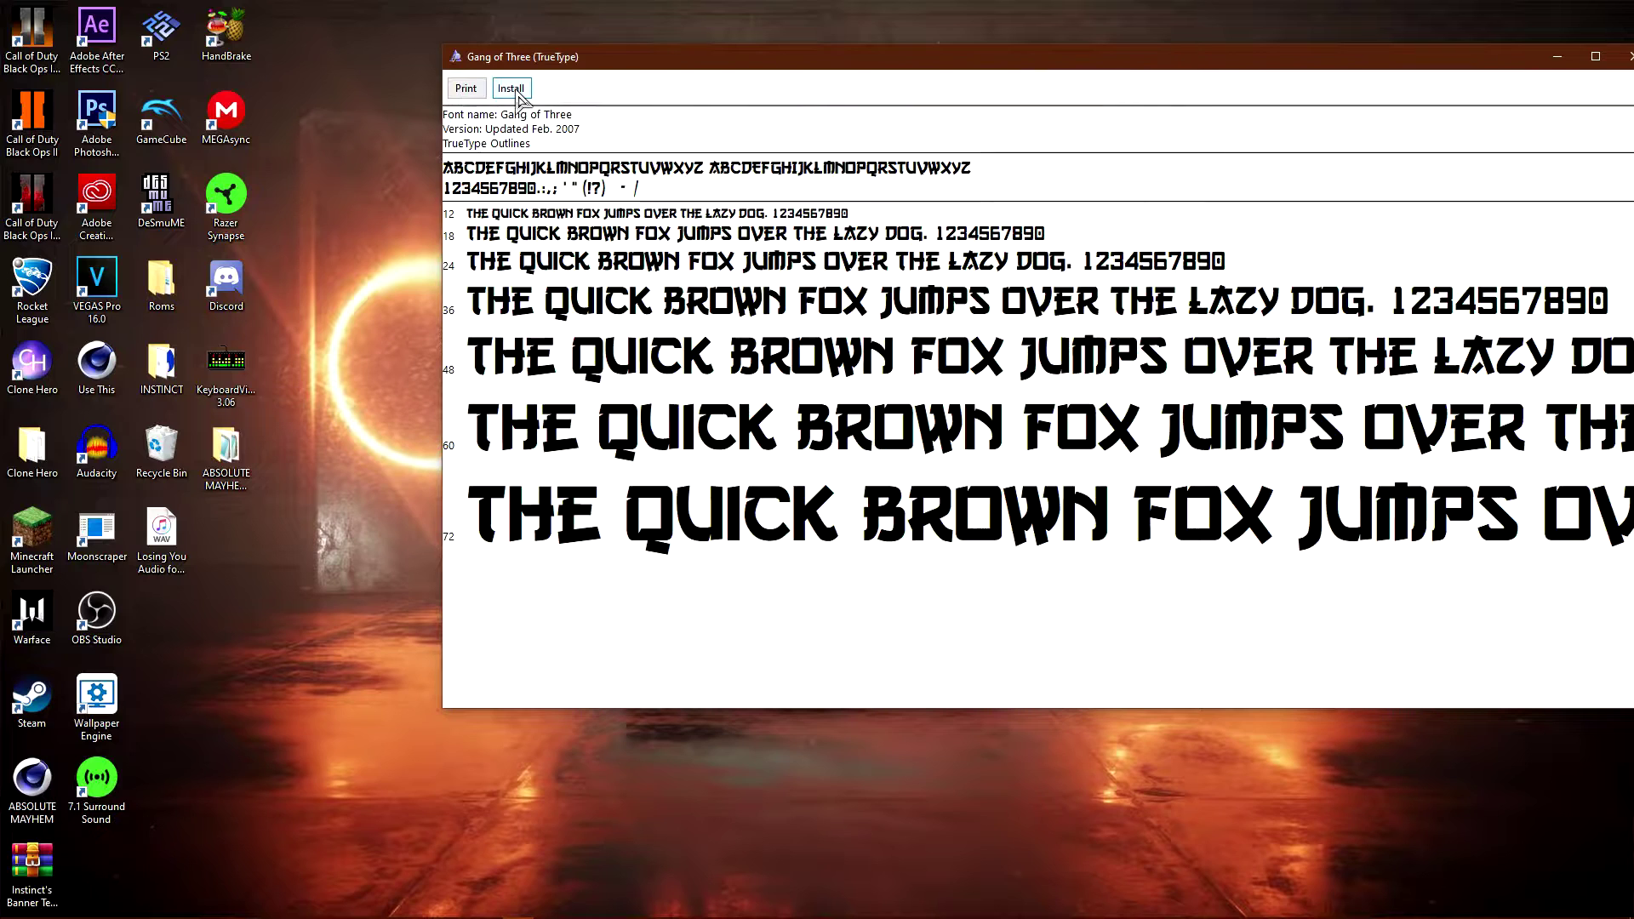
left_click_drag(807, 63, 451, 117)
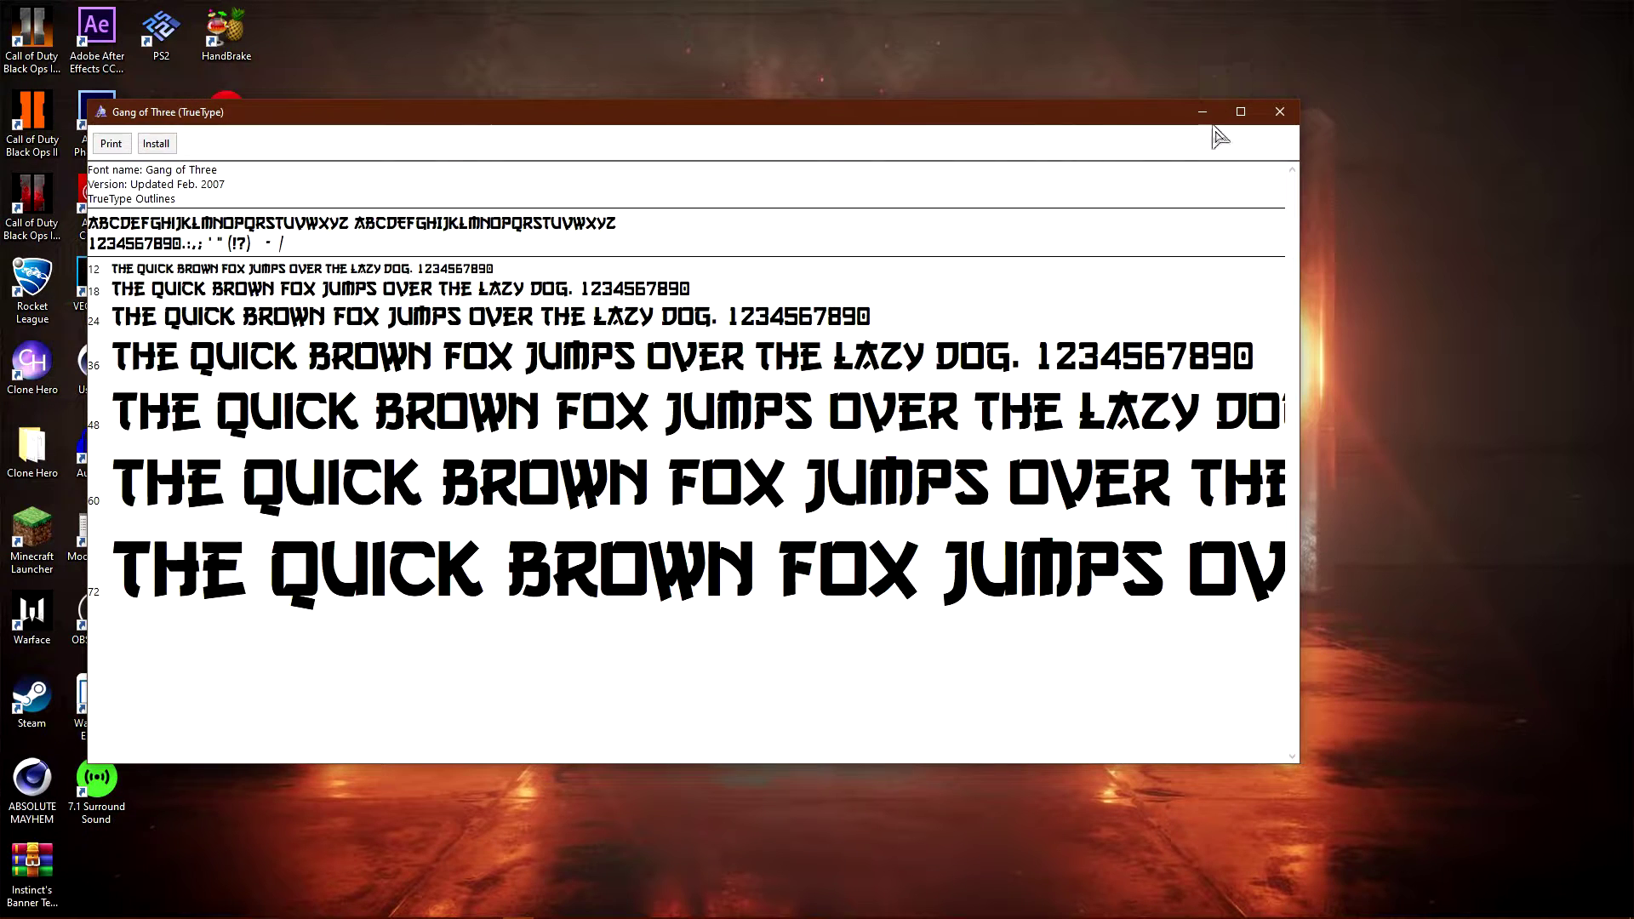
left_click(1280, 112)
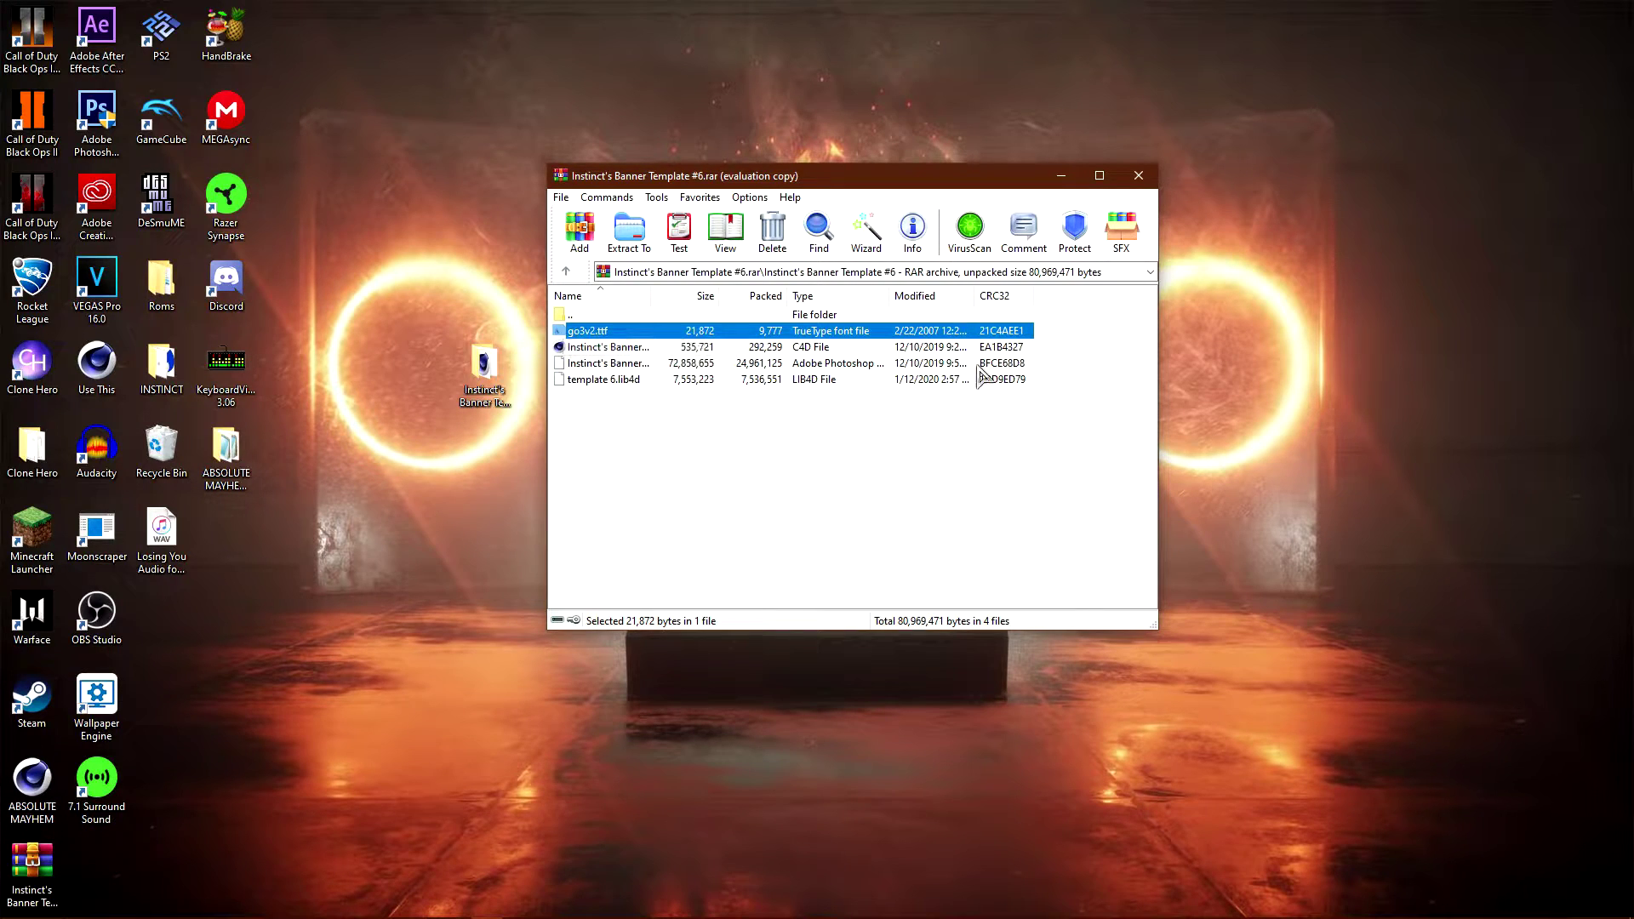
- Open the Instinct's Banner Template 6 c4d.c4d scene from the archive in Cinema 4D
left_click(622, 349)
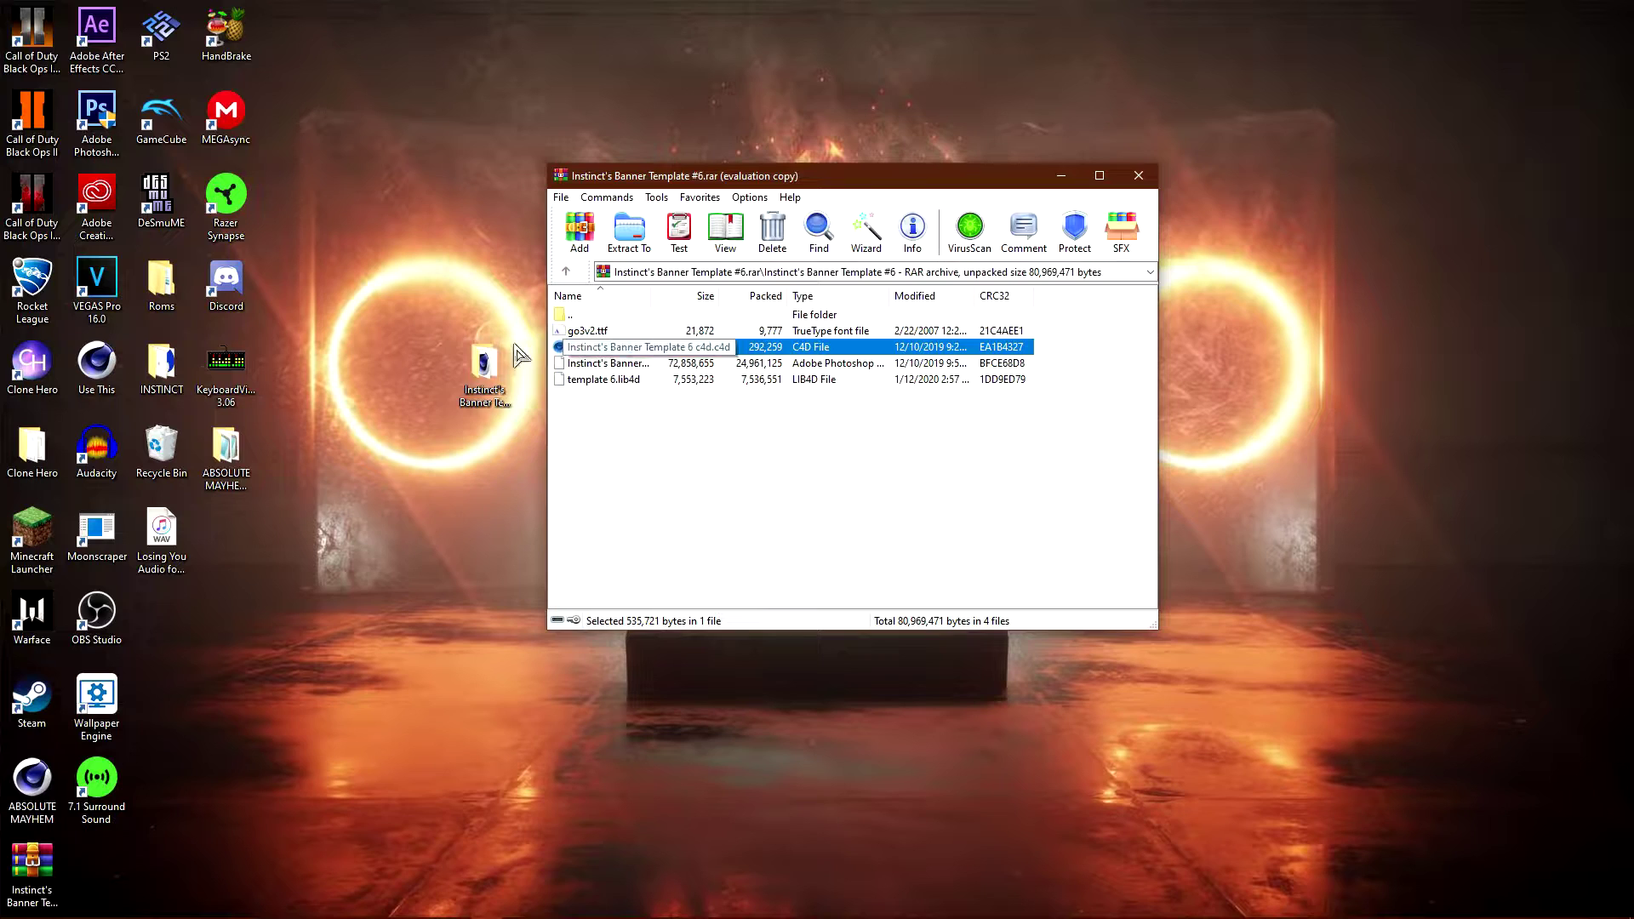
double_click(843, 351)
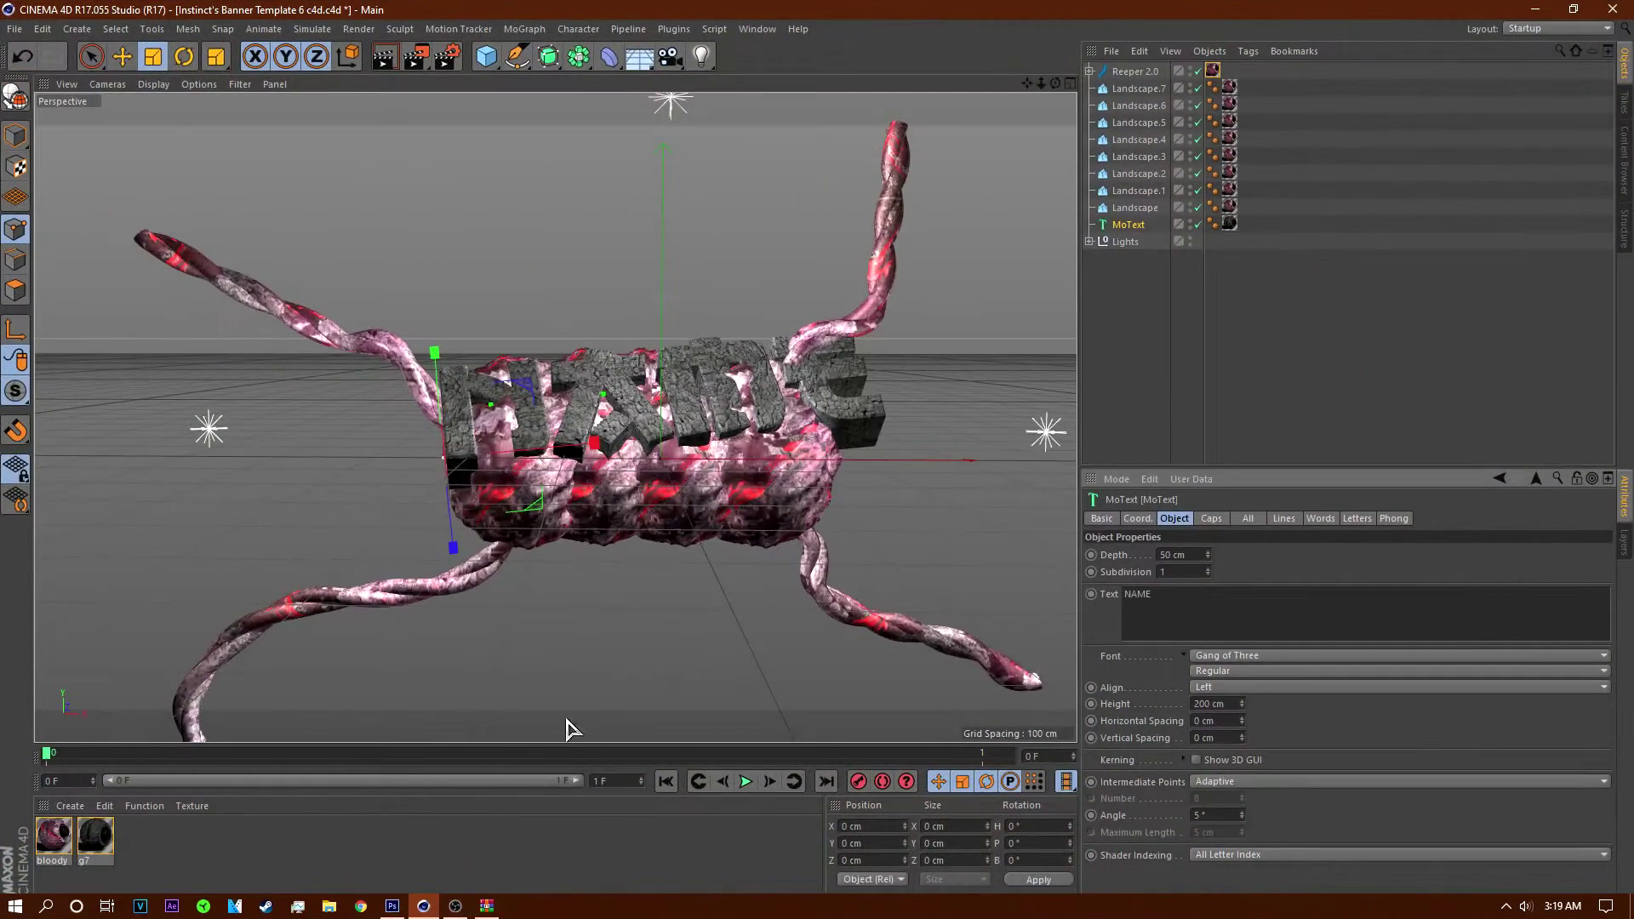
- Disable the Reeper 2.0 object and re-enable it to check which geometry it generates
left_click(1136, 72)
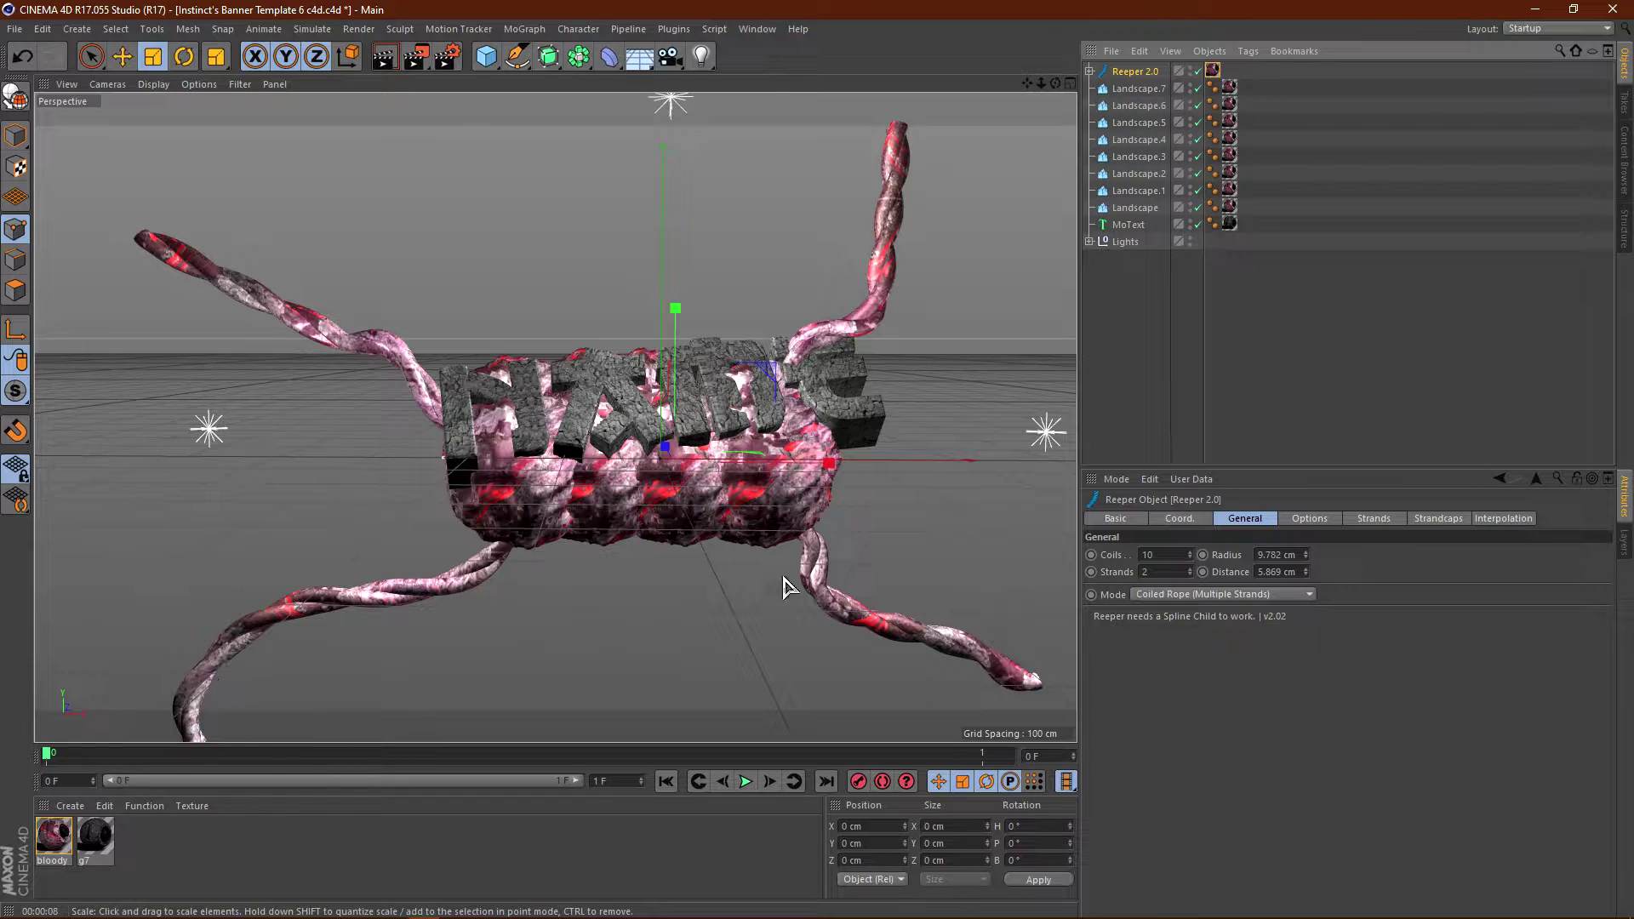
left_click(1198, 72)
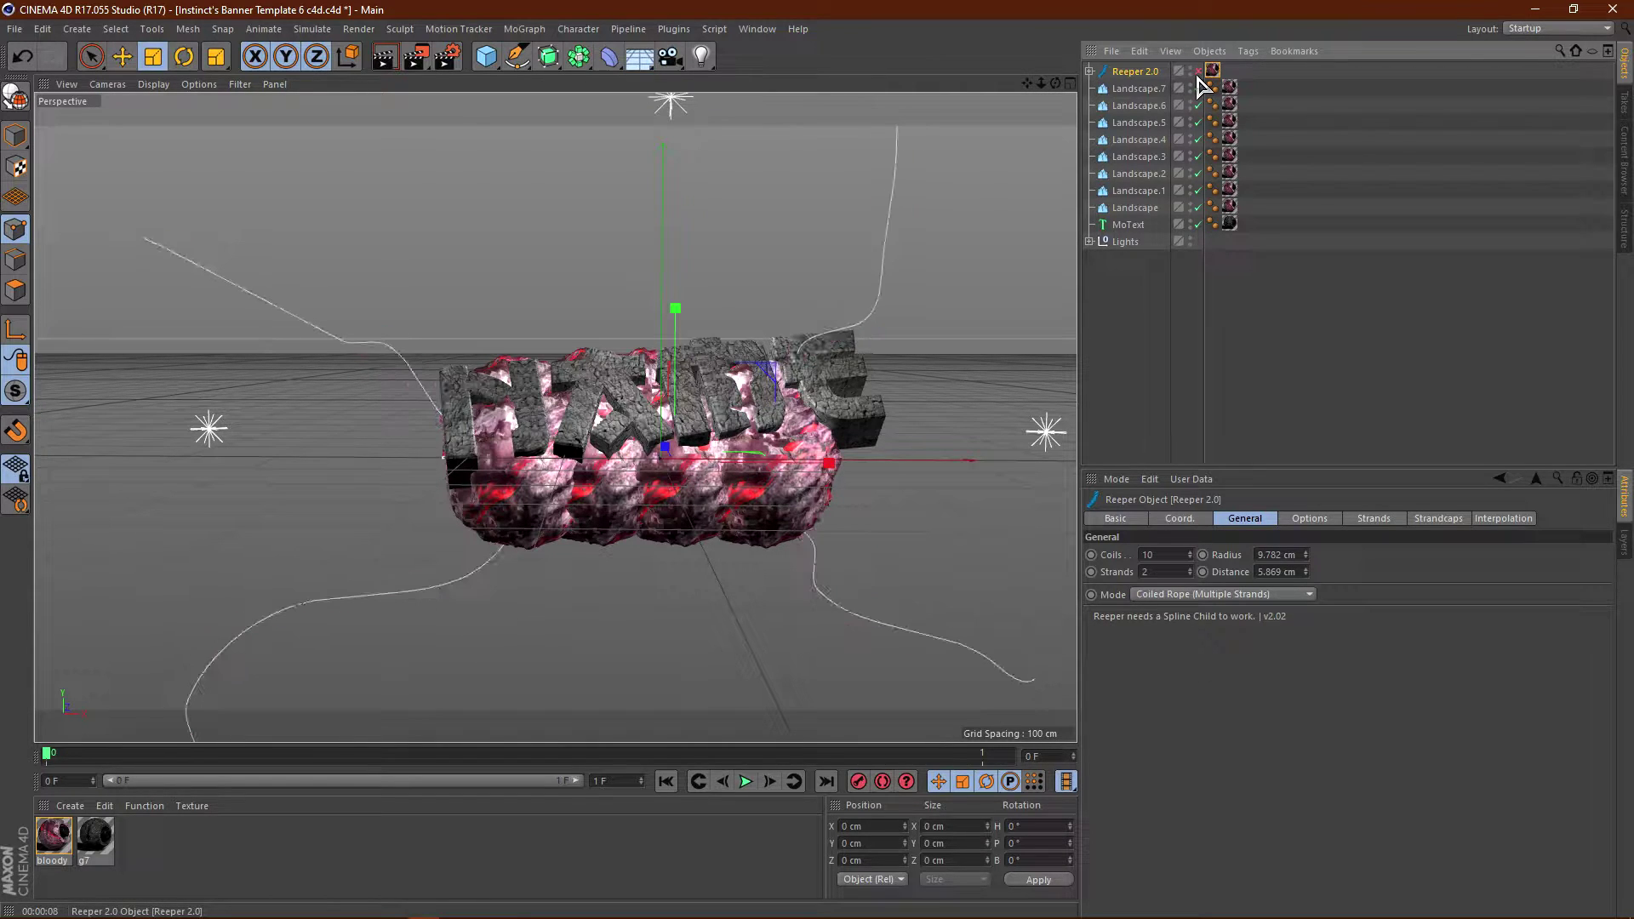
left_click(1198, 71)
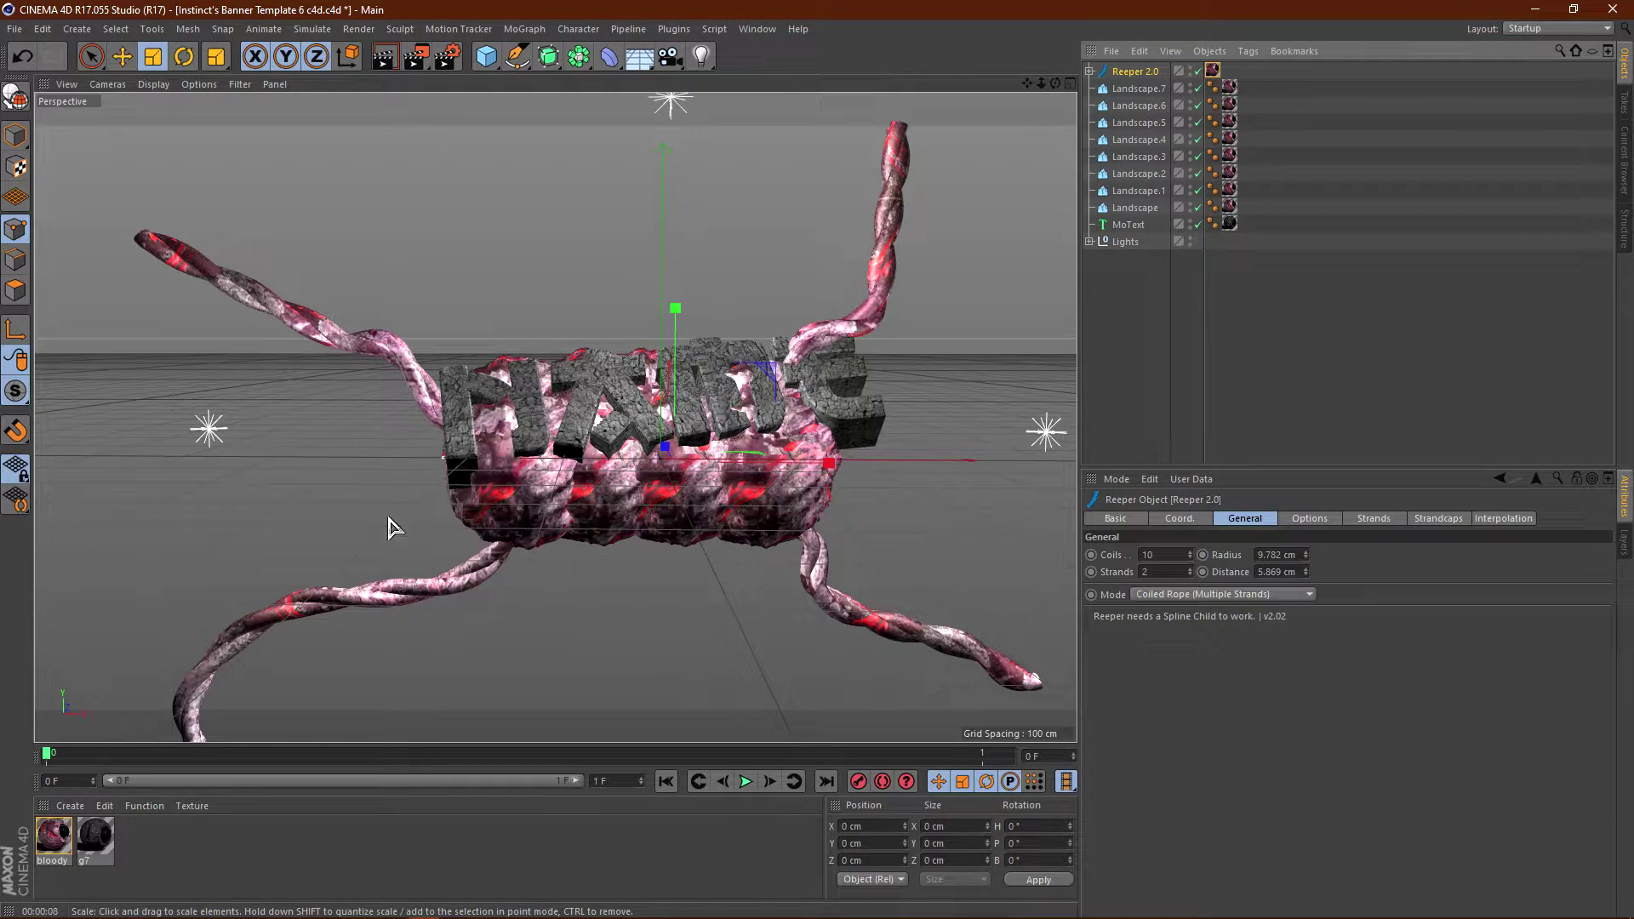
- Open the content browser's Presets folder and arrange the scene and archive windows so both file lists are accessible
left_click(1624, 162)
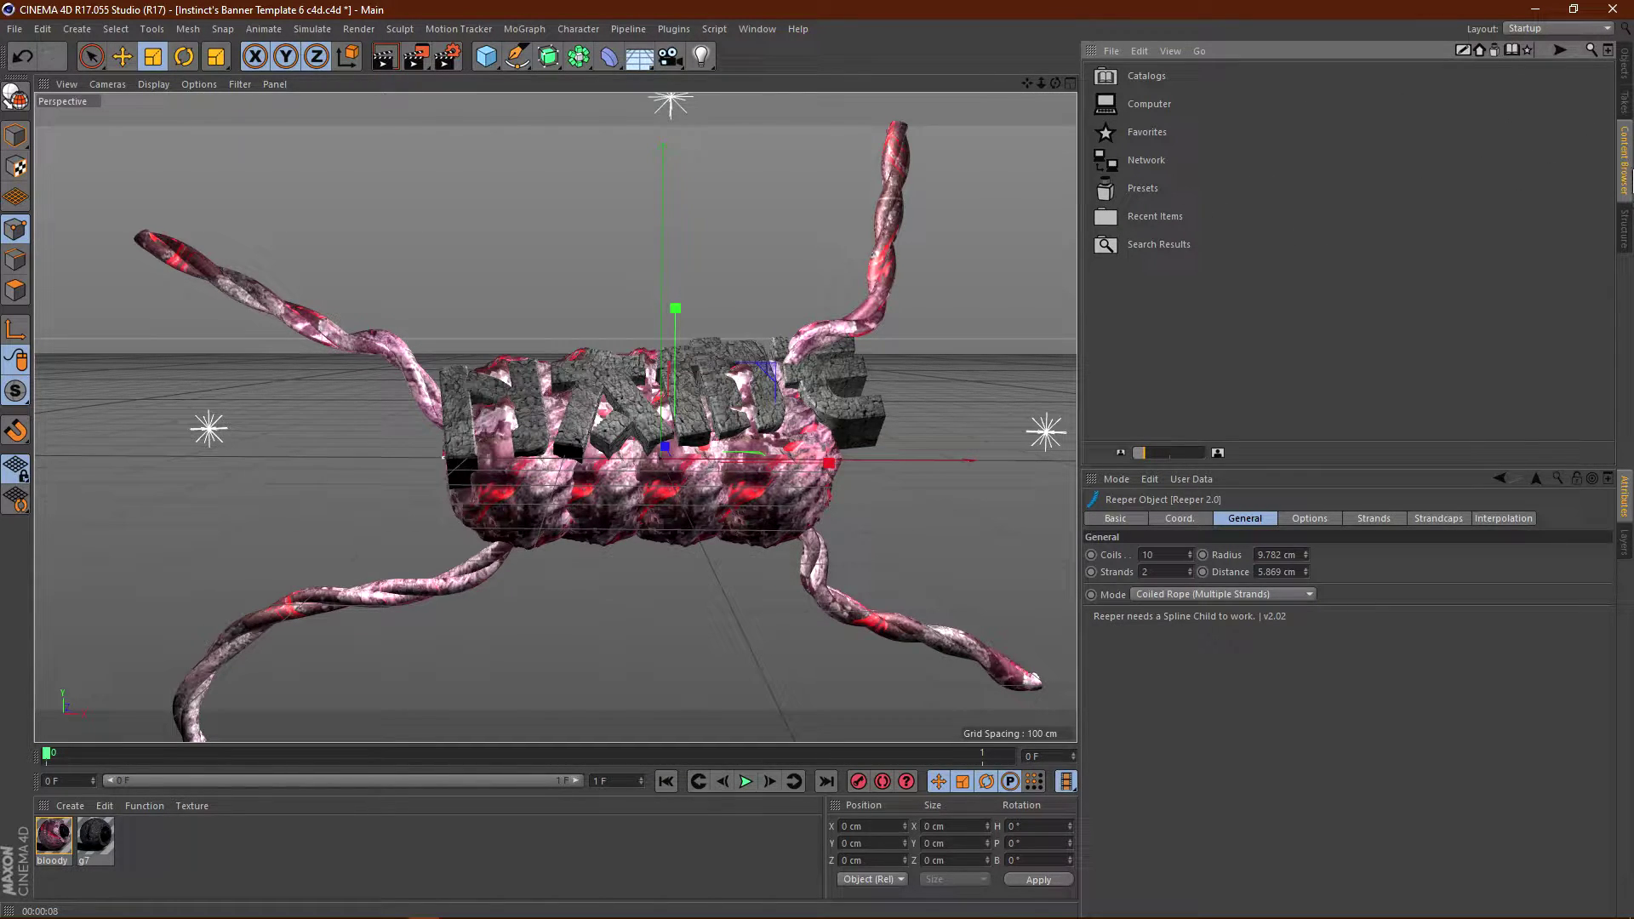
double_click(1132, 190)
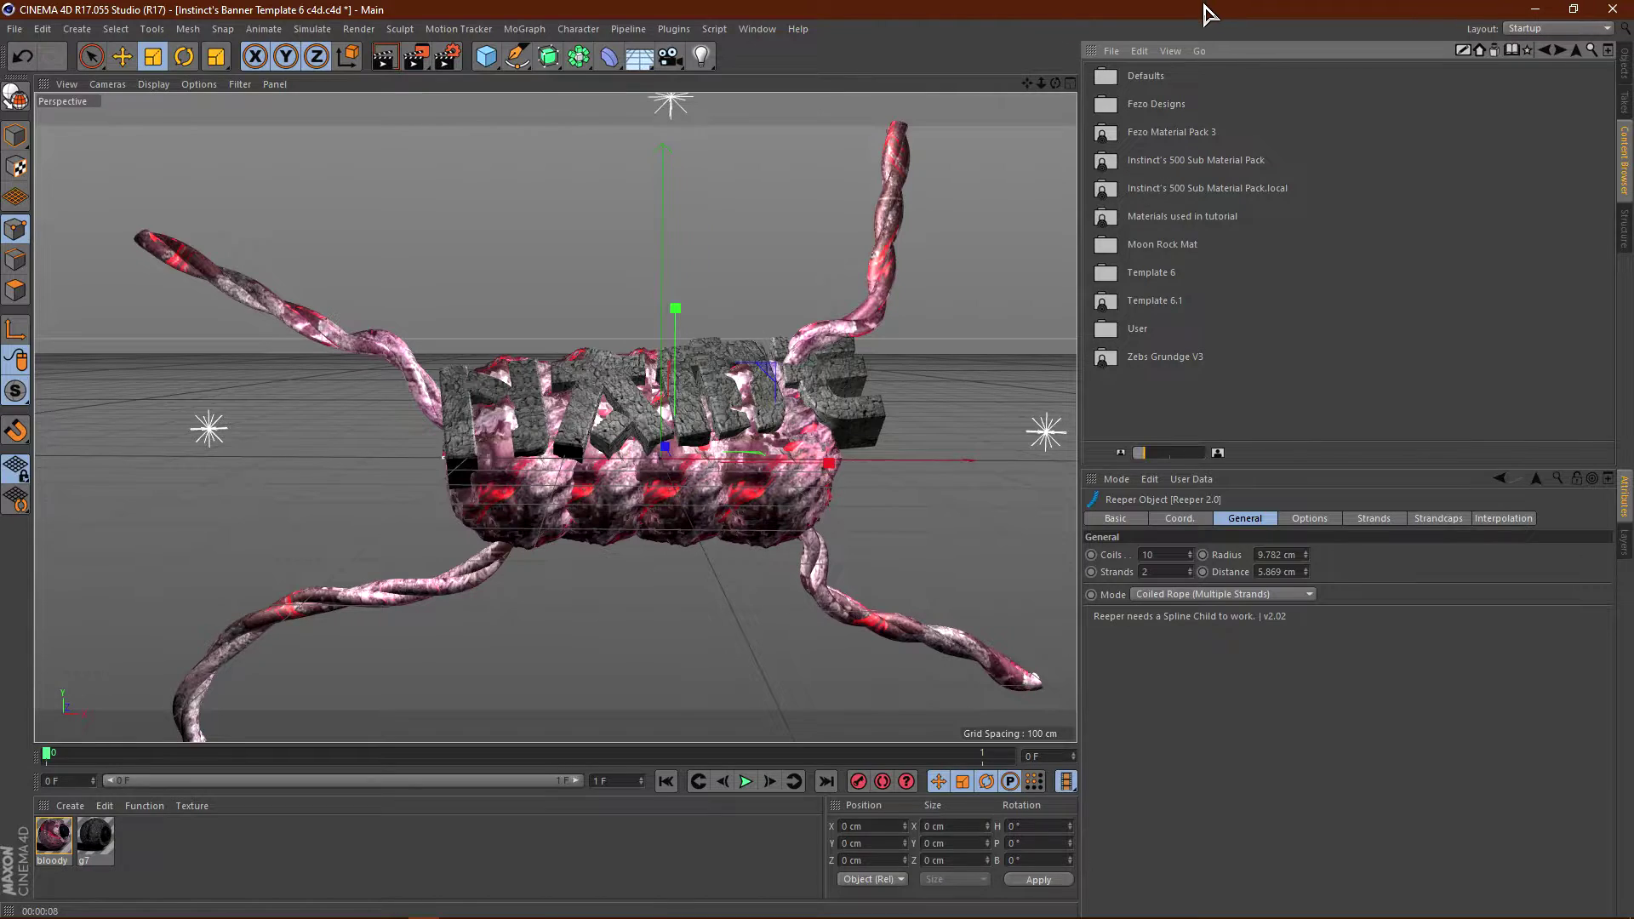
left_click_drag(1207, 13, 881, 328)
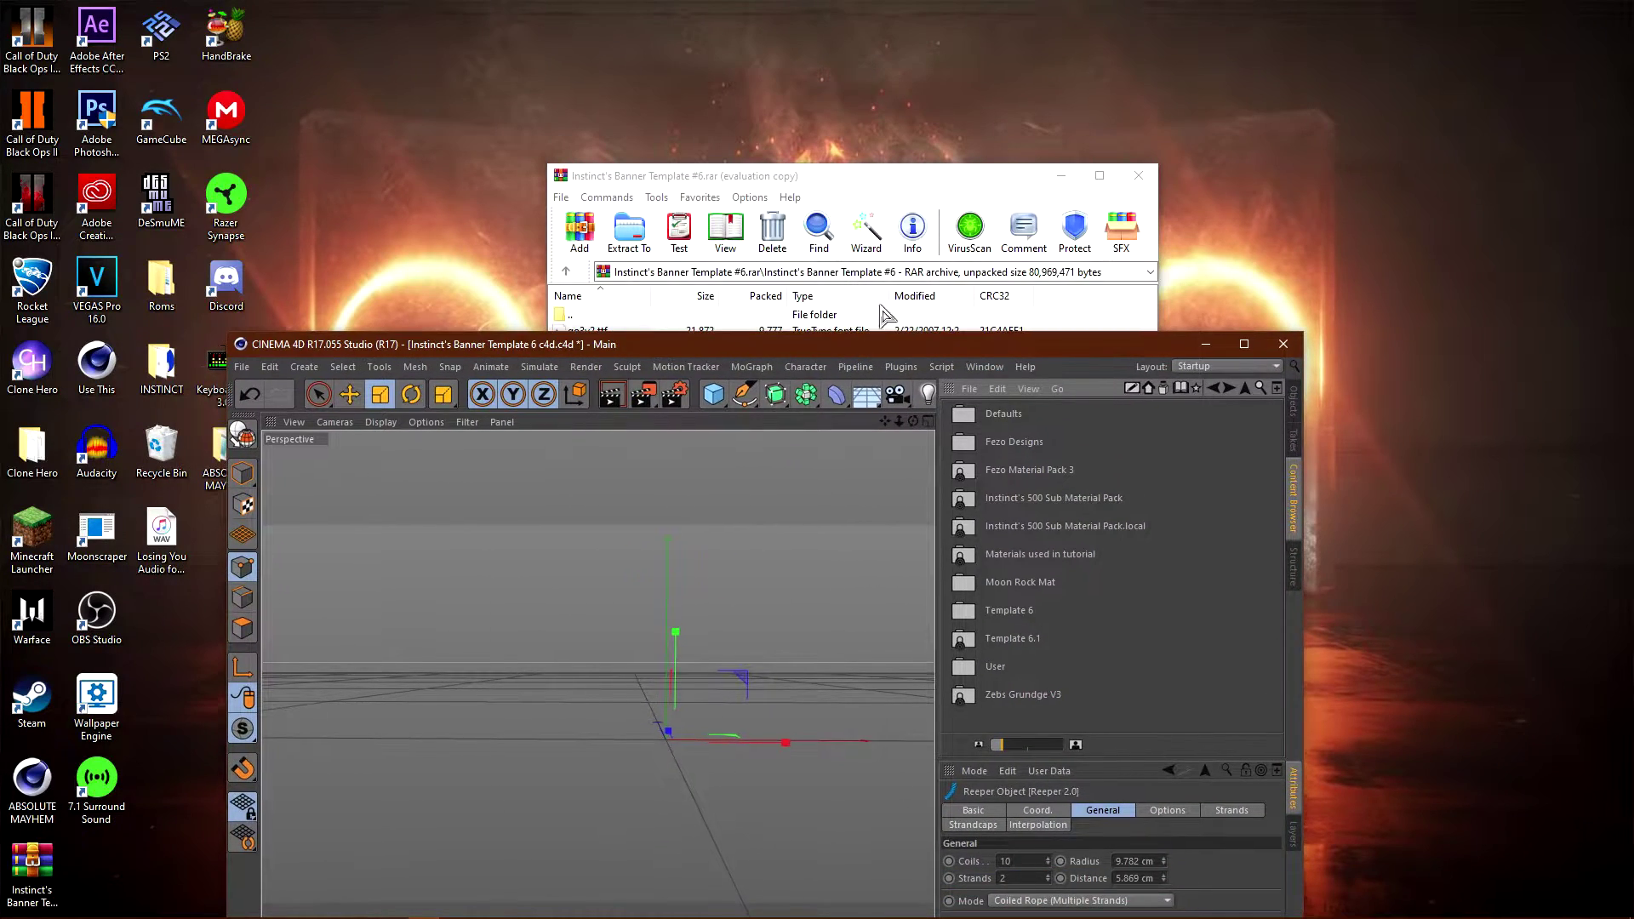
left_click_drag(915, 179, 1507, 41)
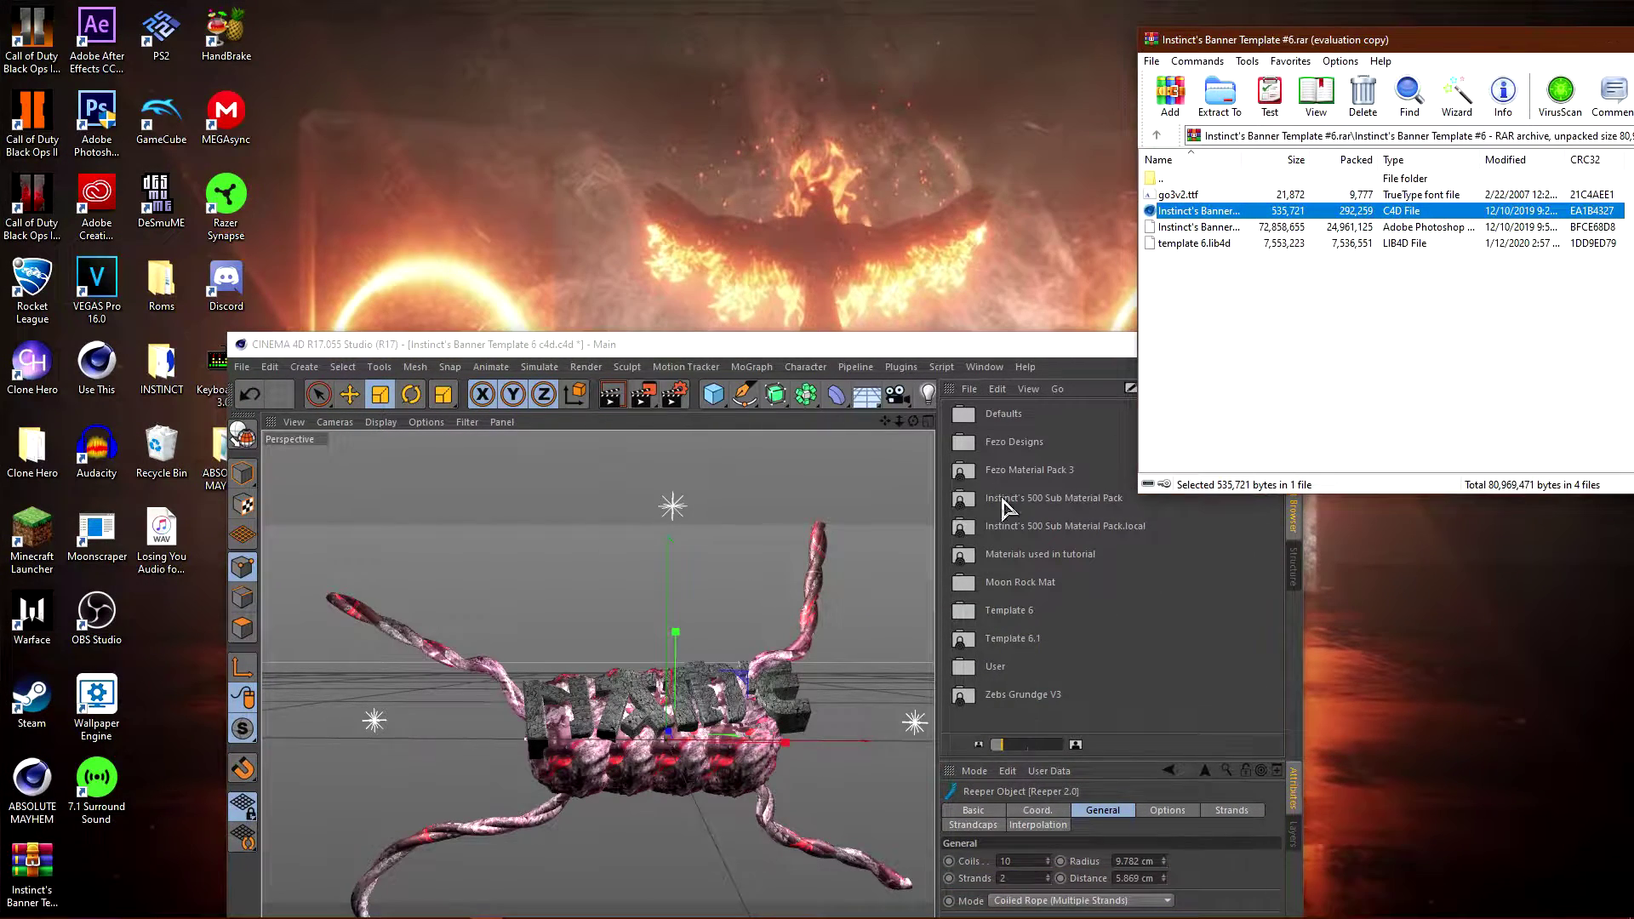
left_click_drag(883, 356, 872, 310)
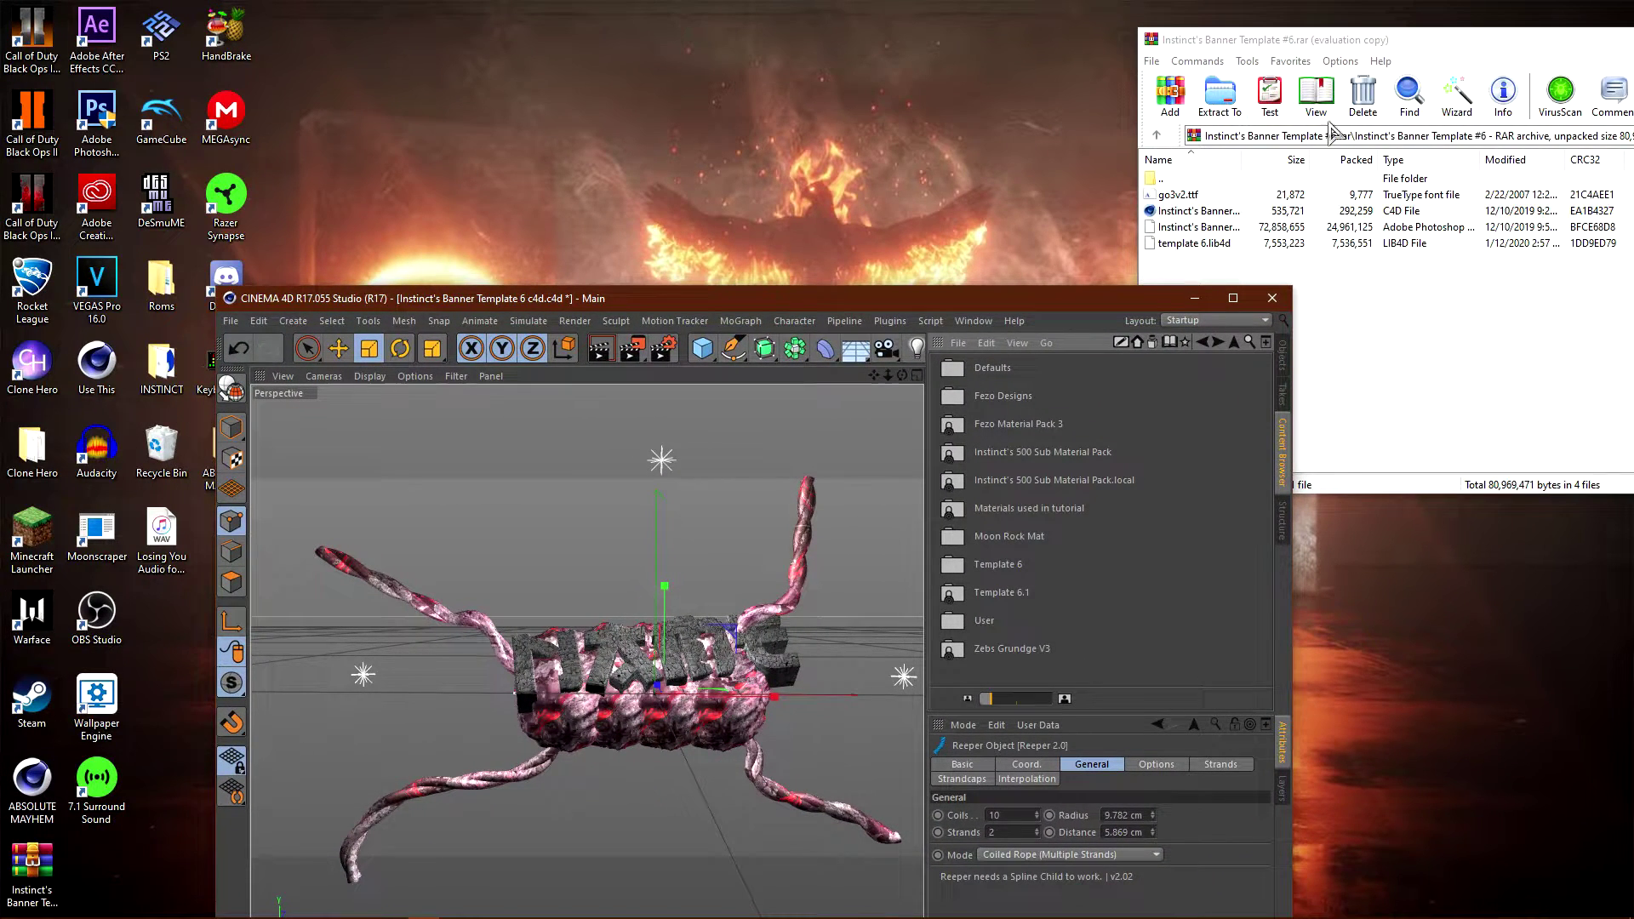
left_click_drag(1376, 48, 1410, 57)
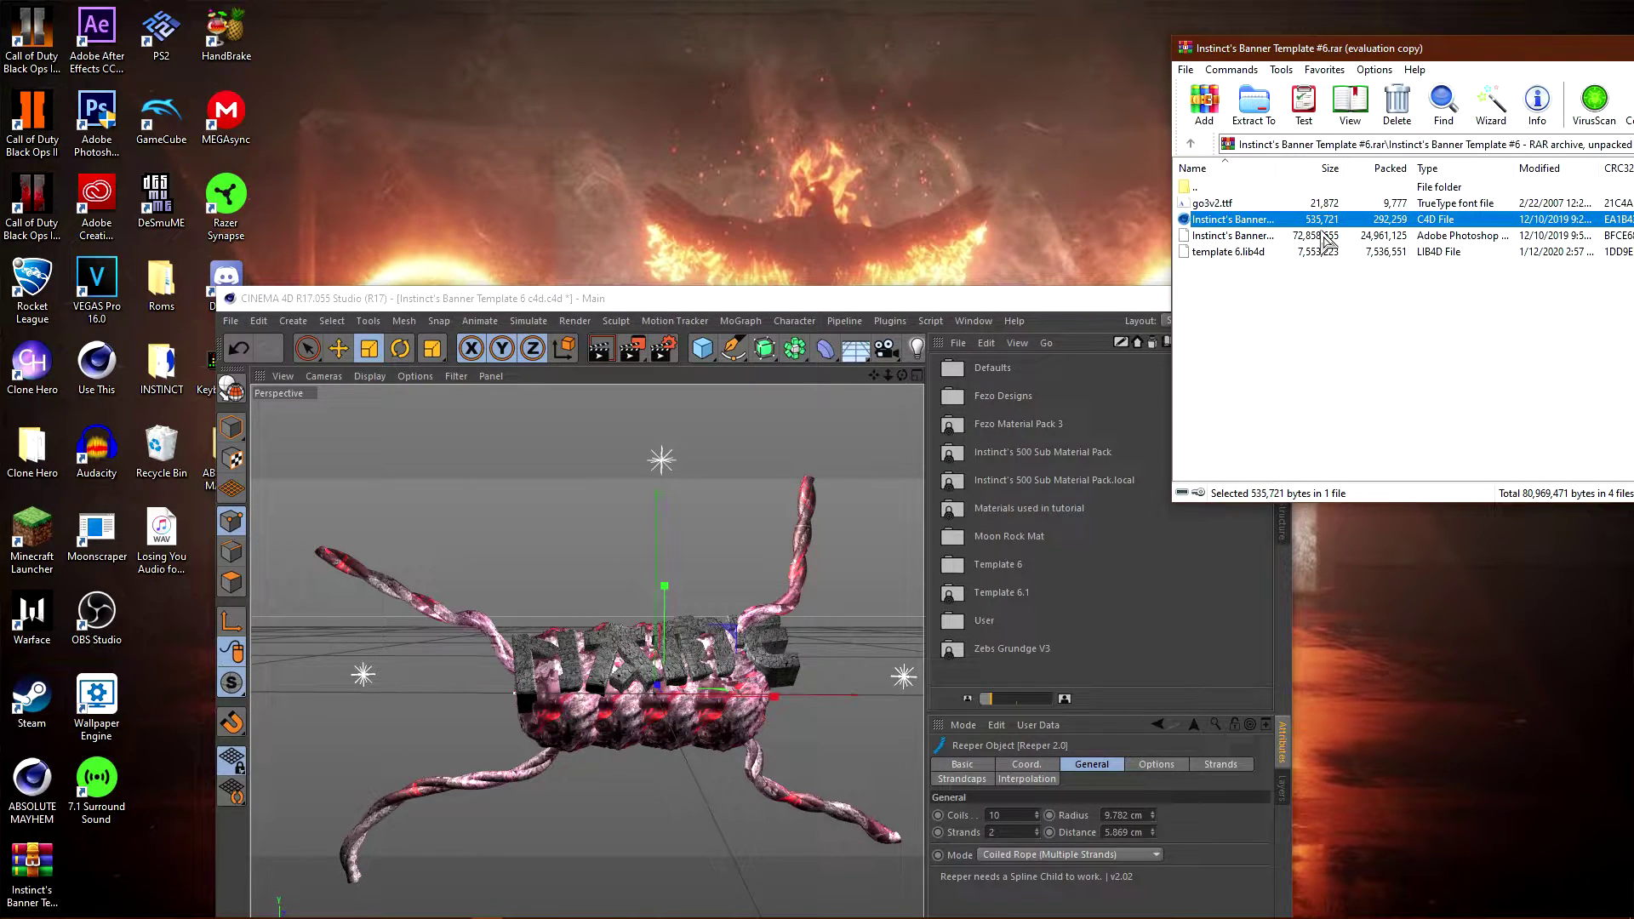
- Try to add template 6.lib4d from the archive to the content browser's presets
left_click(1250, 253)
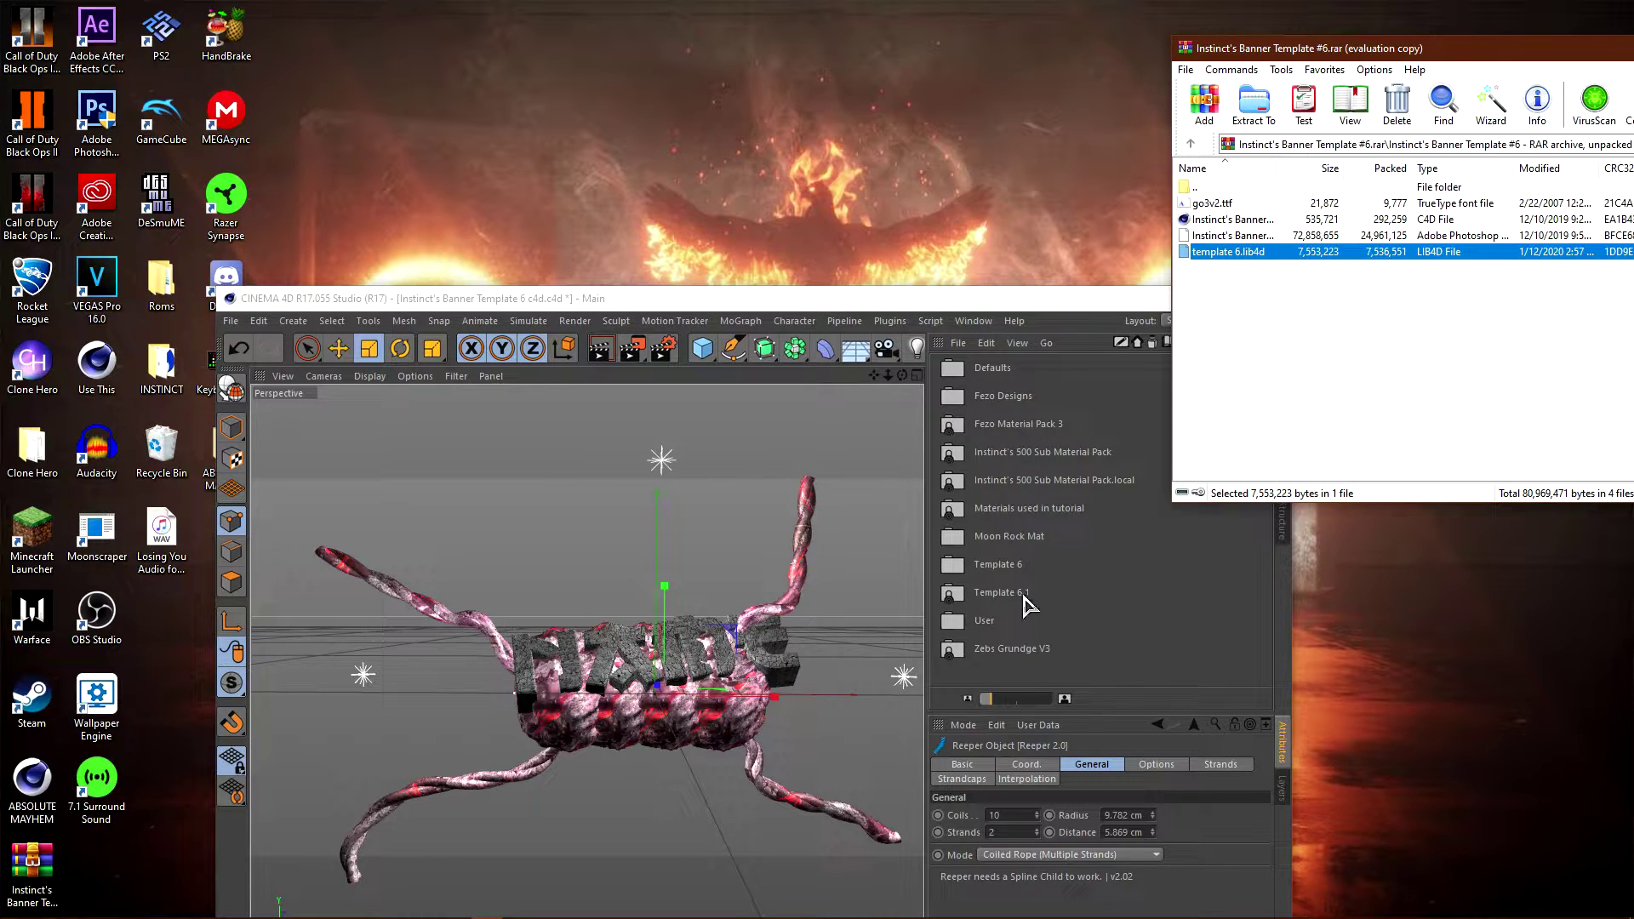
left_click(1231, 238)
left_click_drag(1231, 245, 1223, 297)
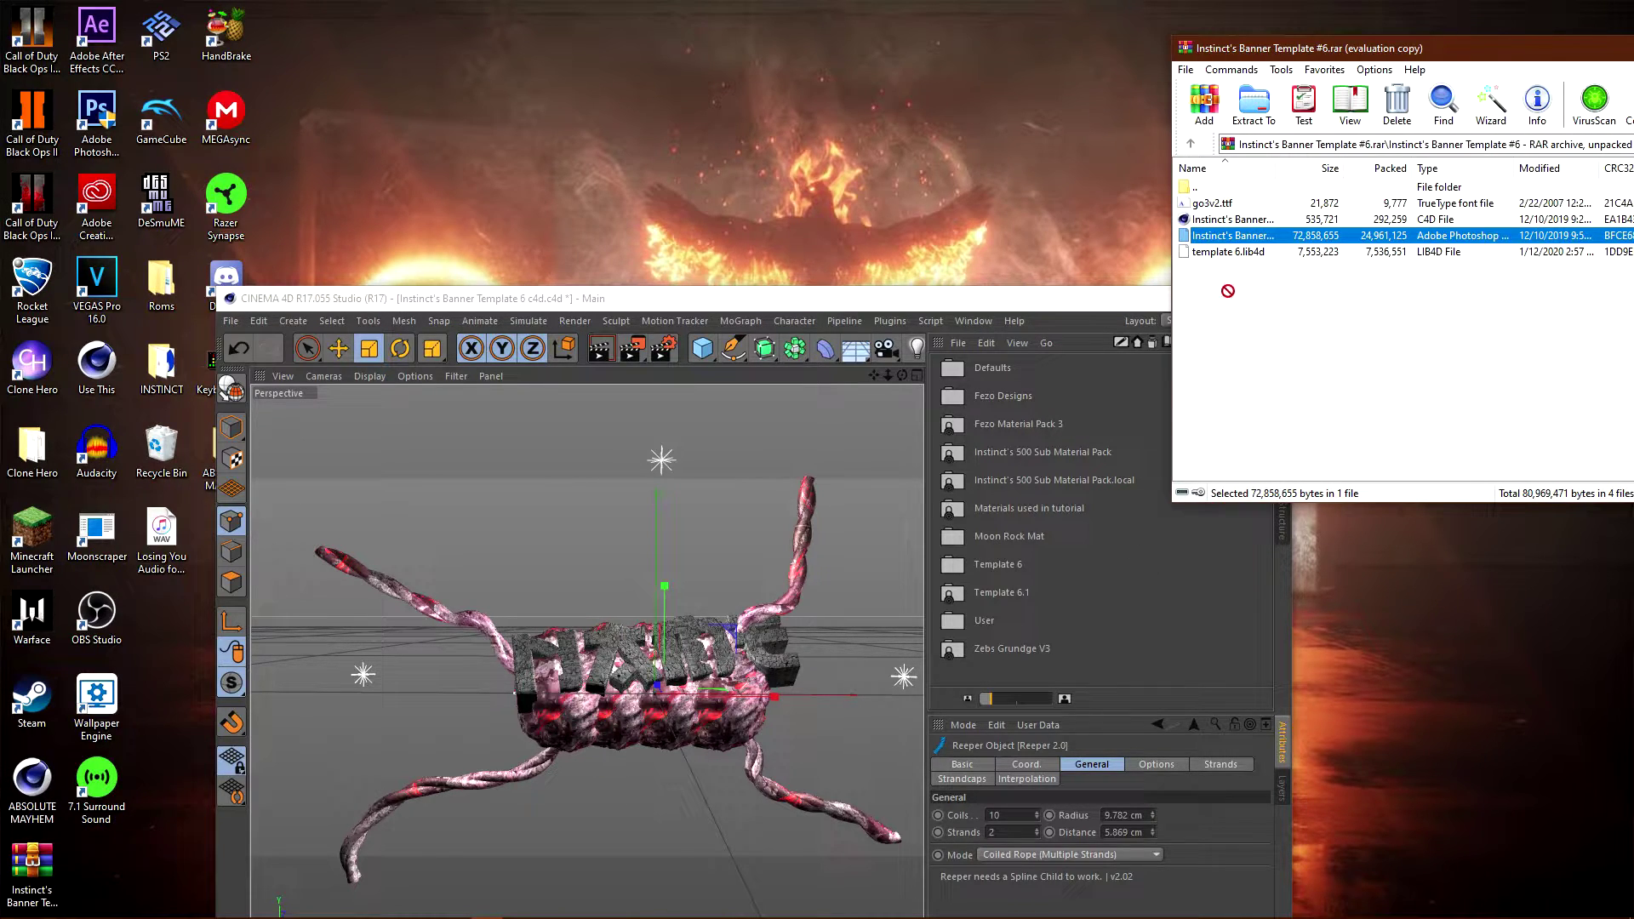
left_click(1252, 254)
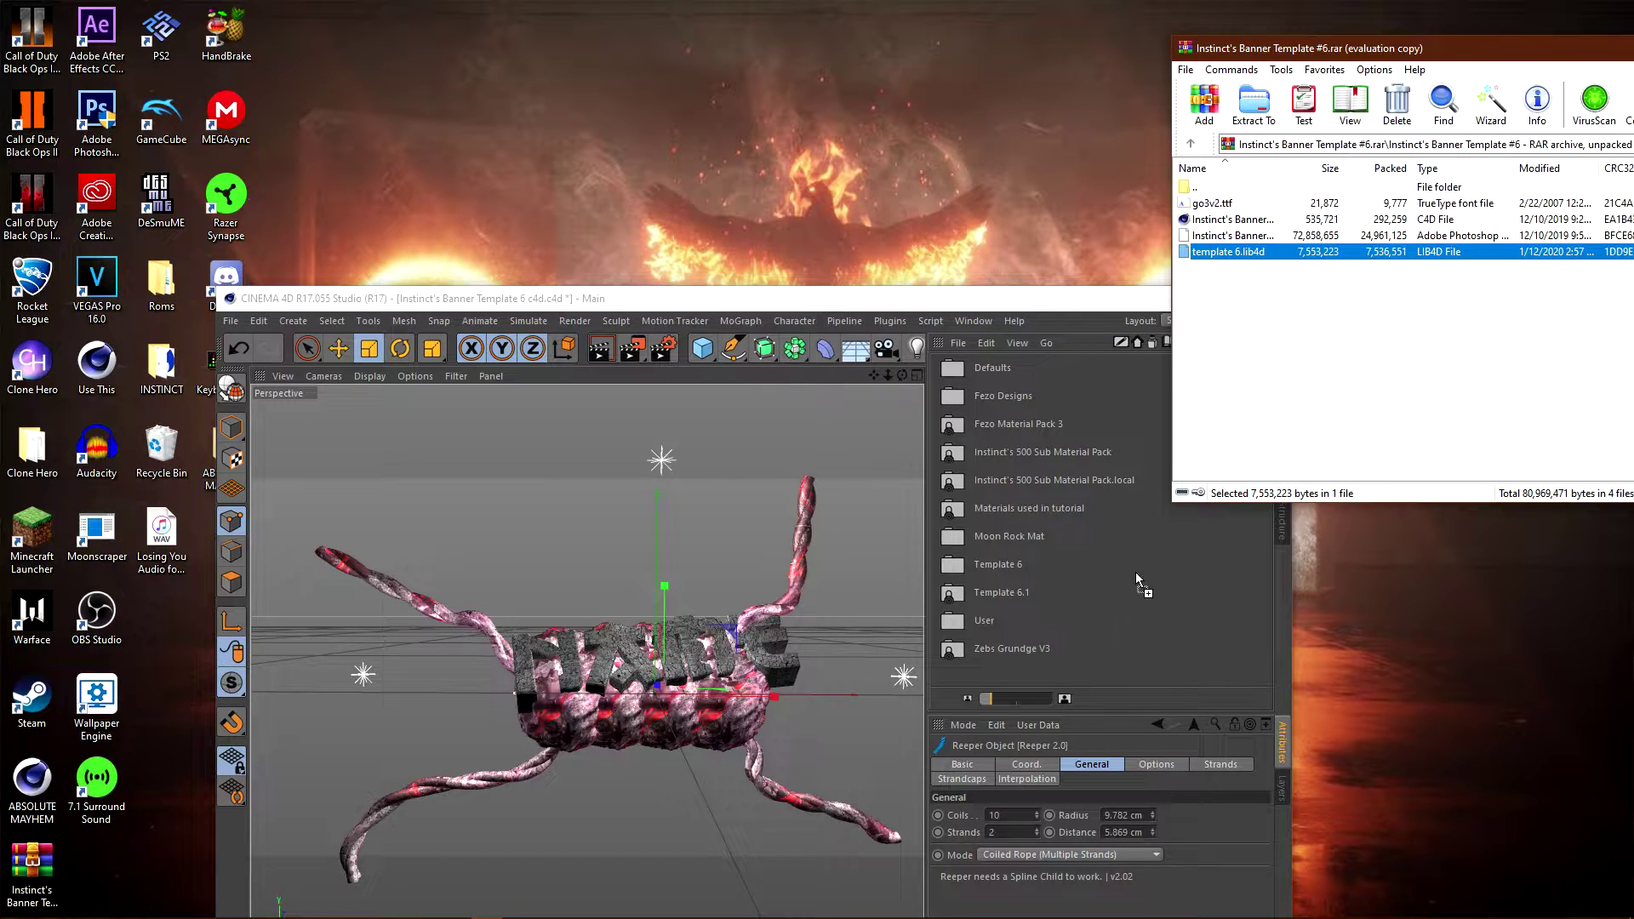
left_click_drag(1430, 49, 924, 58)
left_click(1240, 75)
- Inspect the contents of the Template 6.1 preset and return to the presets list
left_click_drag(1022, 299, 1046, 148)
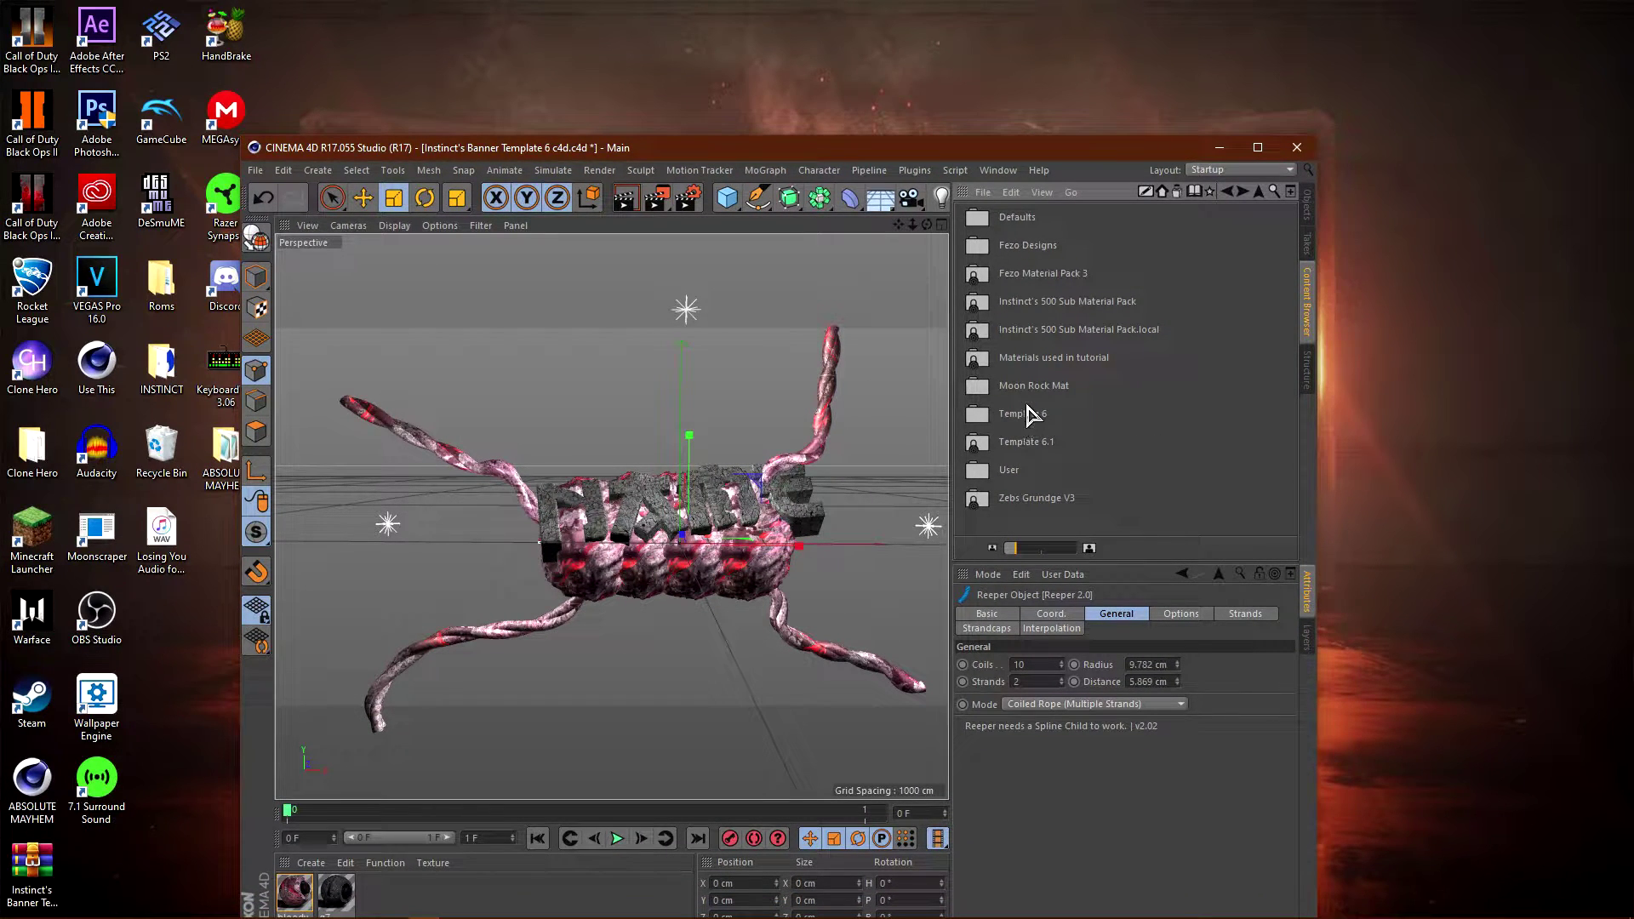
left_click(984, 449)
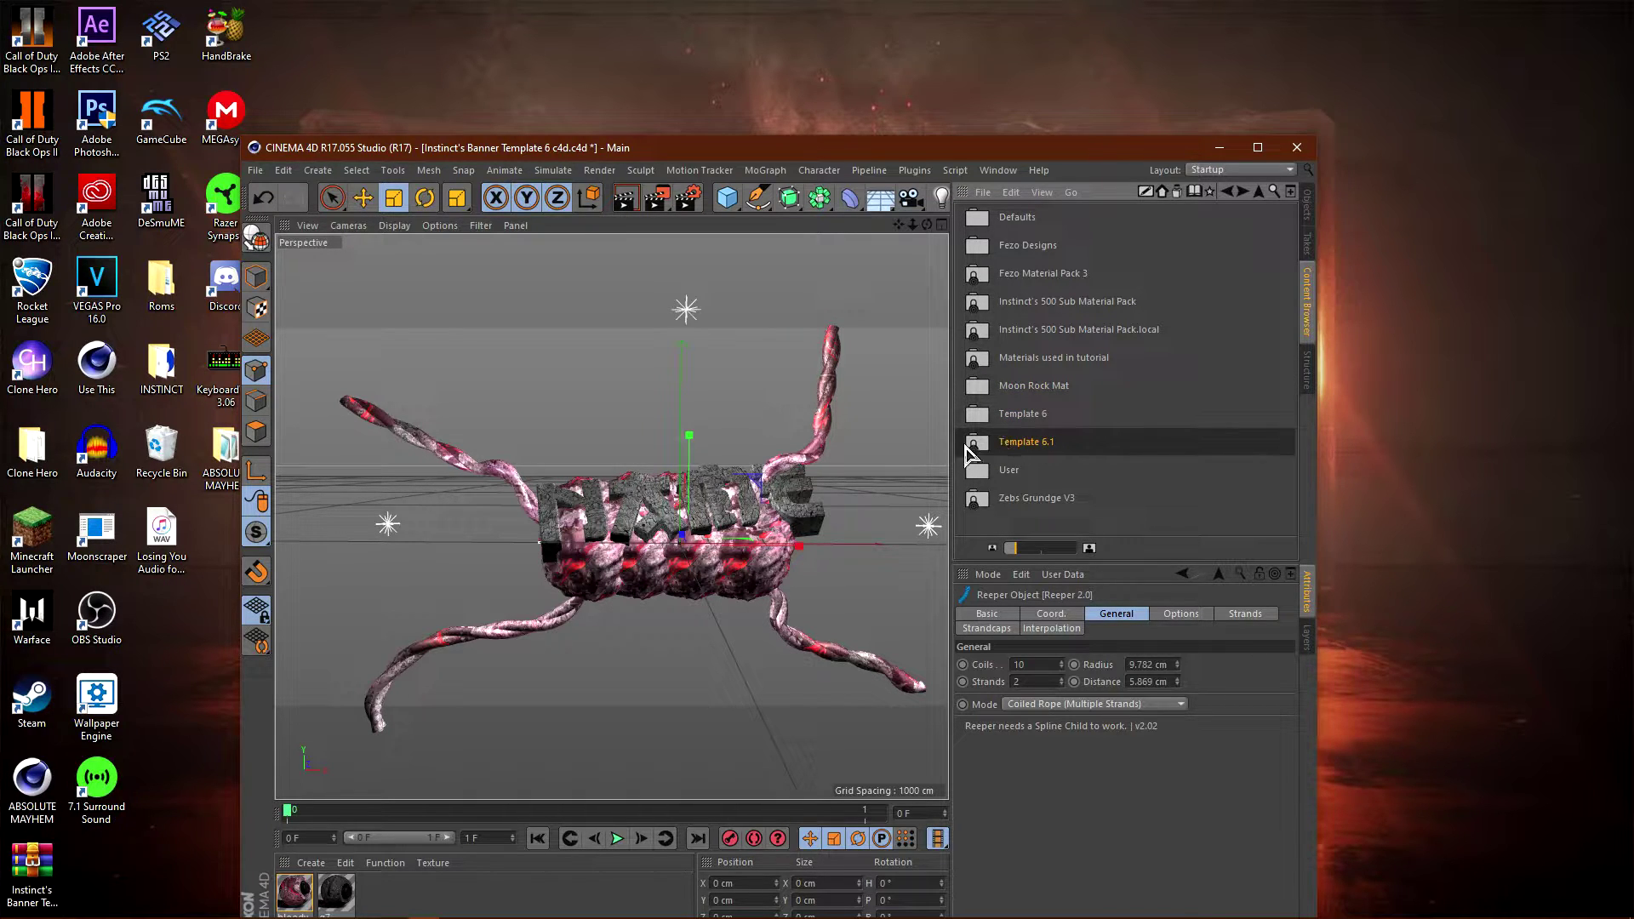
double_click(1062, 448)
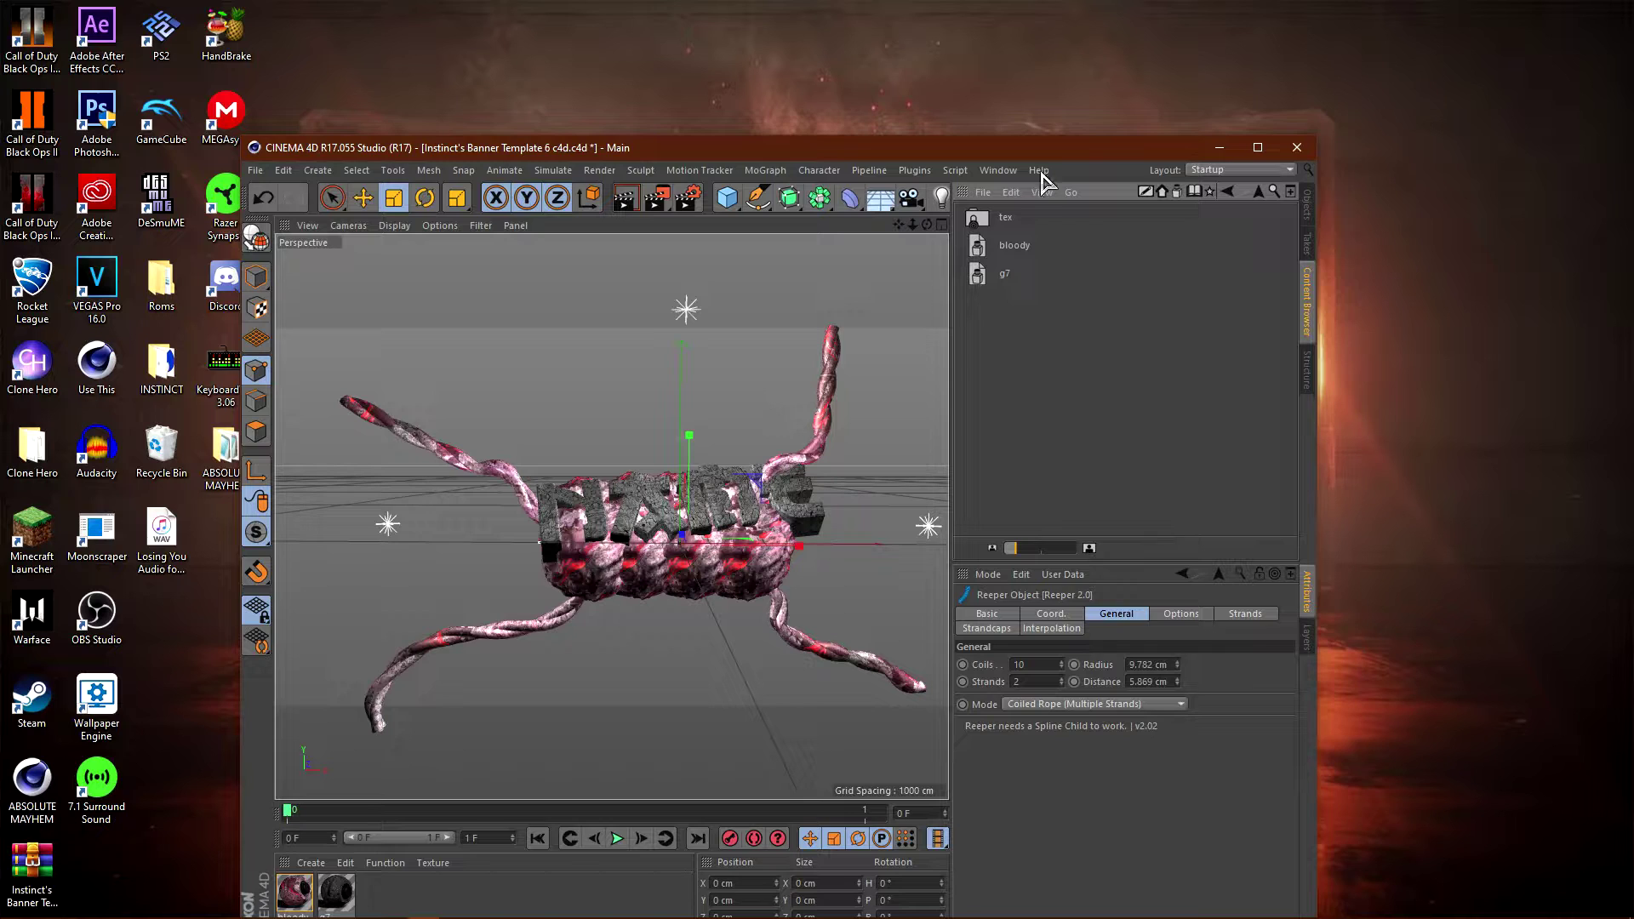
left_click_drag(1040, 159, 1205, 77)
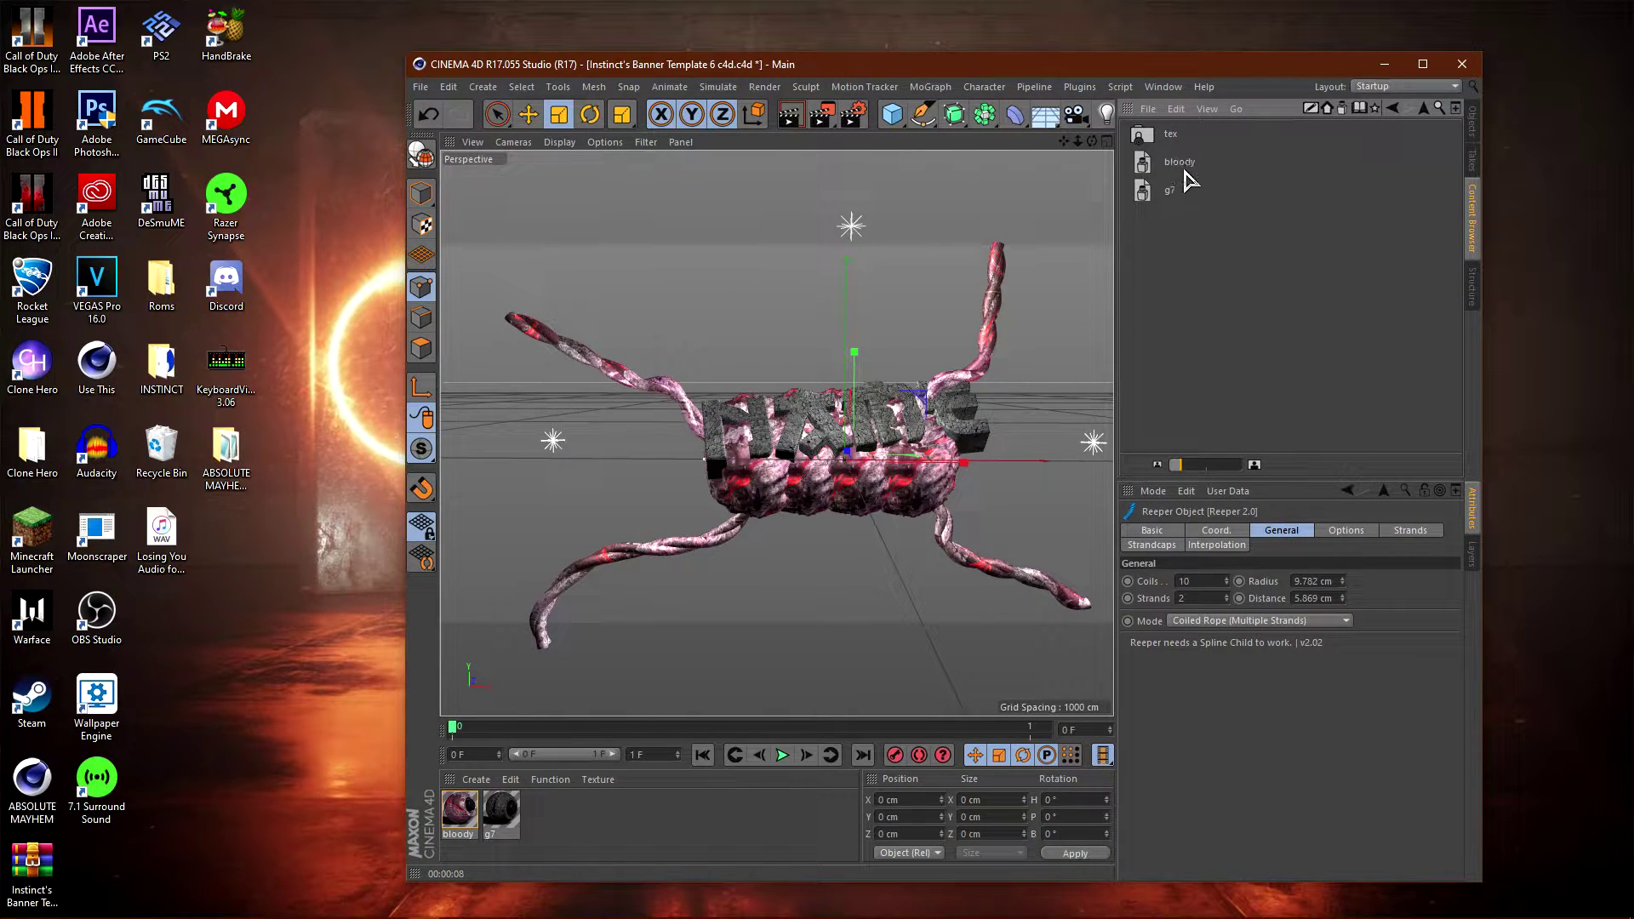
left_click(1393, 108)
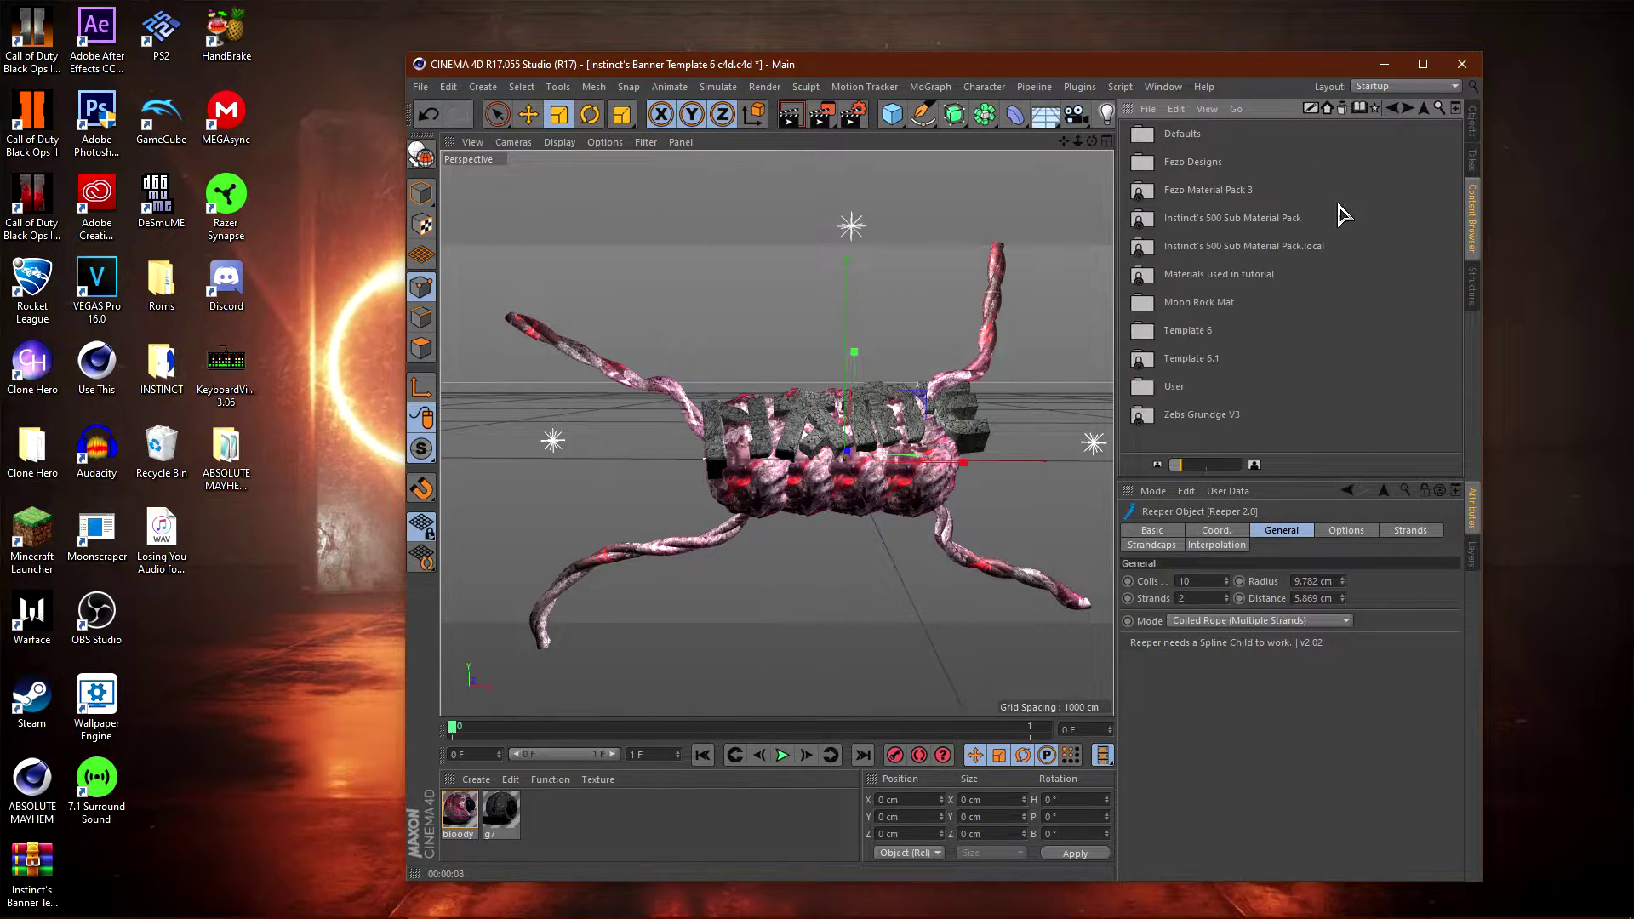
- Try to bring the bloody and g7 materials from the template preset into the scene's materials
double_click(1188, 353)
left_click_drag(1185, 69, 1154, 40)
left_click(1111, 136)
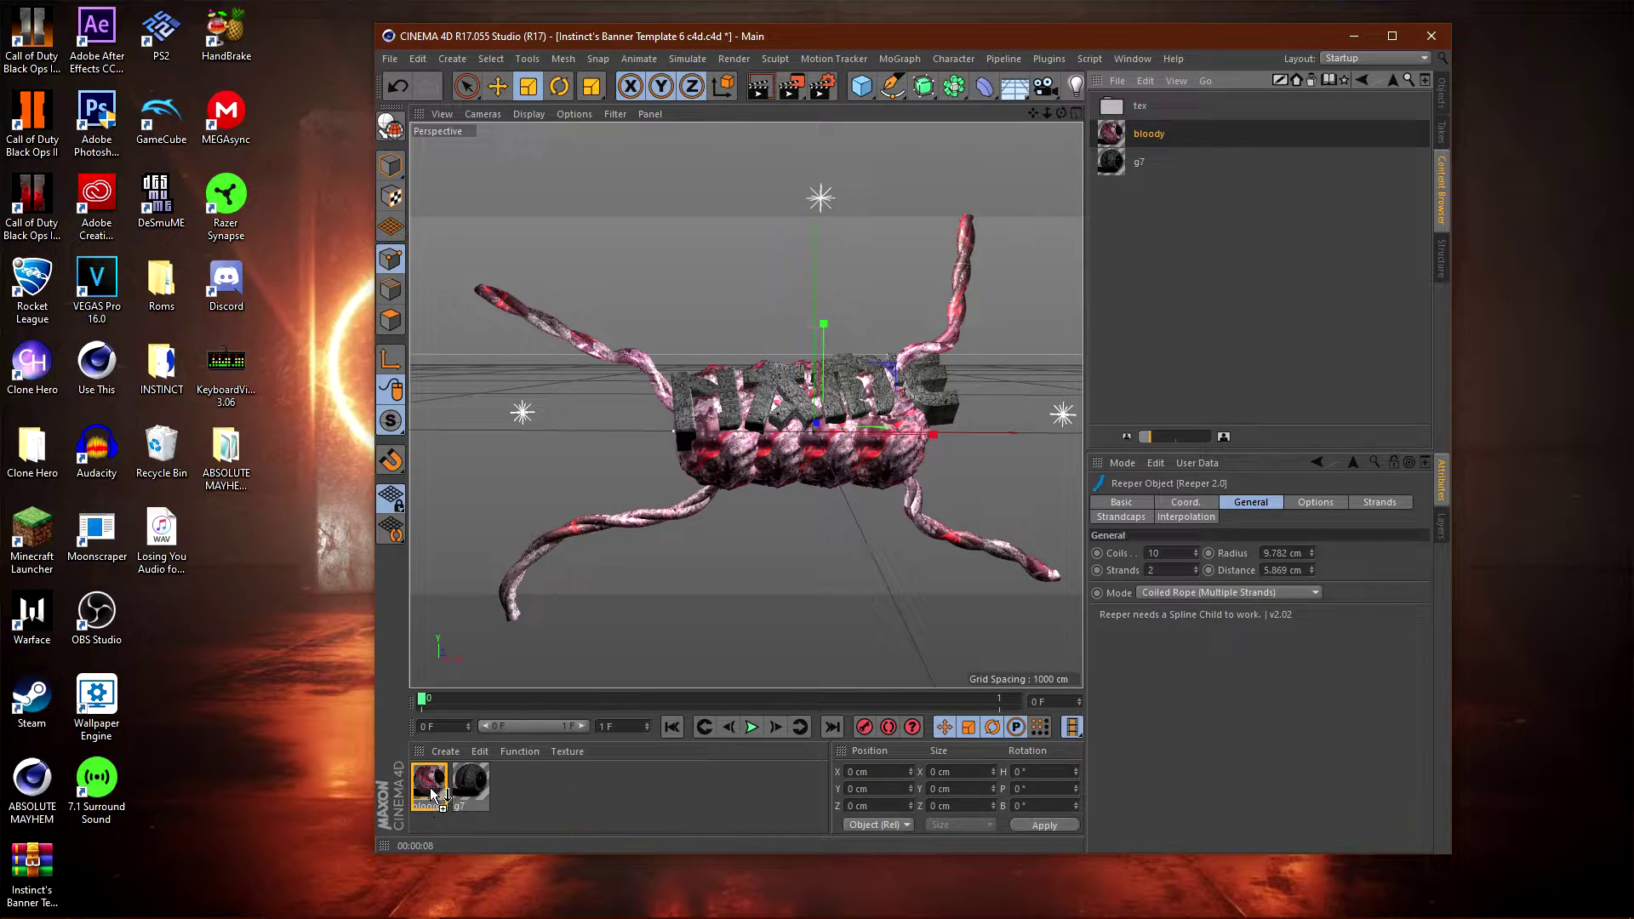
left_click(1107, 166)
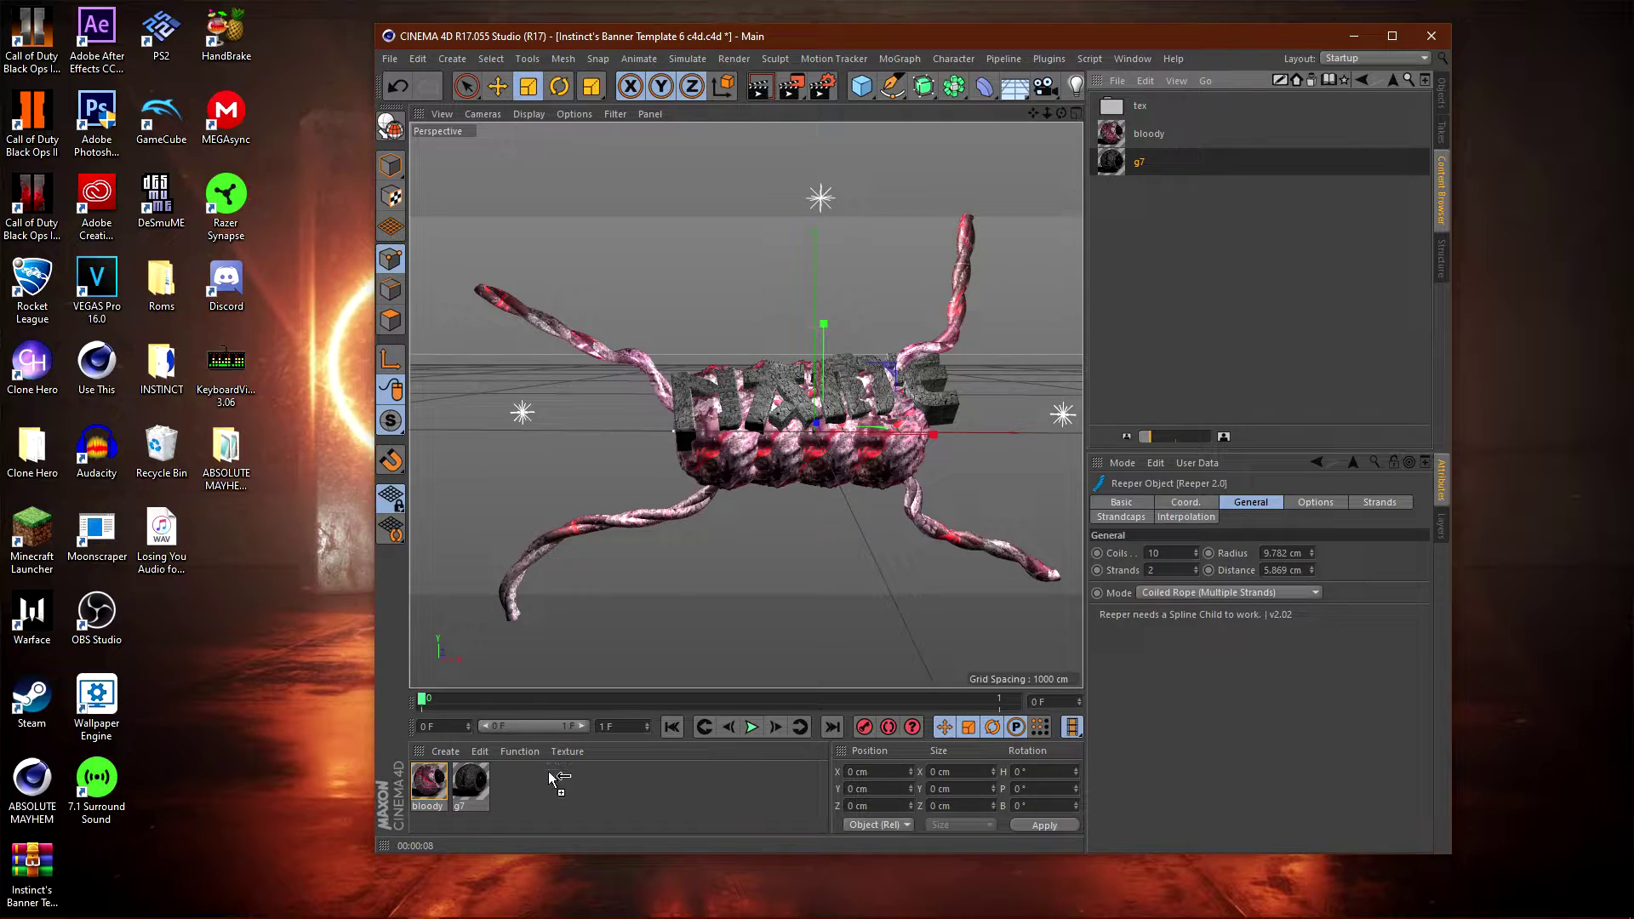
left_click_drag(569, 738, 1123, 217)
- Maximize the Cinema 4D window and return to the scene's object list
left_click_drag(1219, 31, 1112, 44)
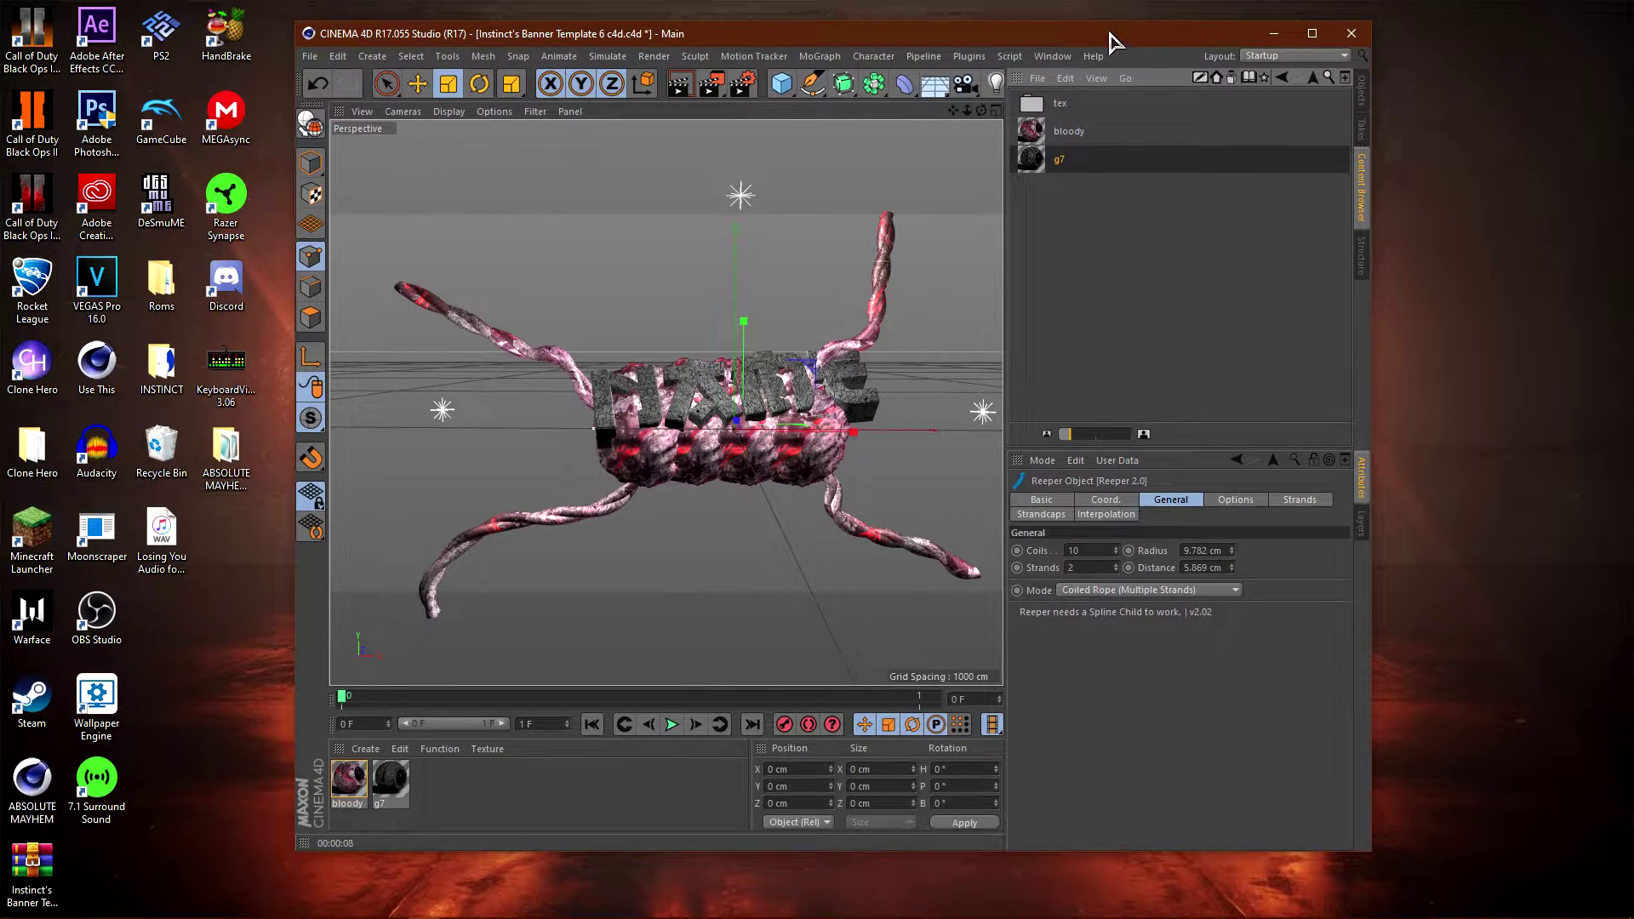
left_click(1308, 34)
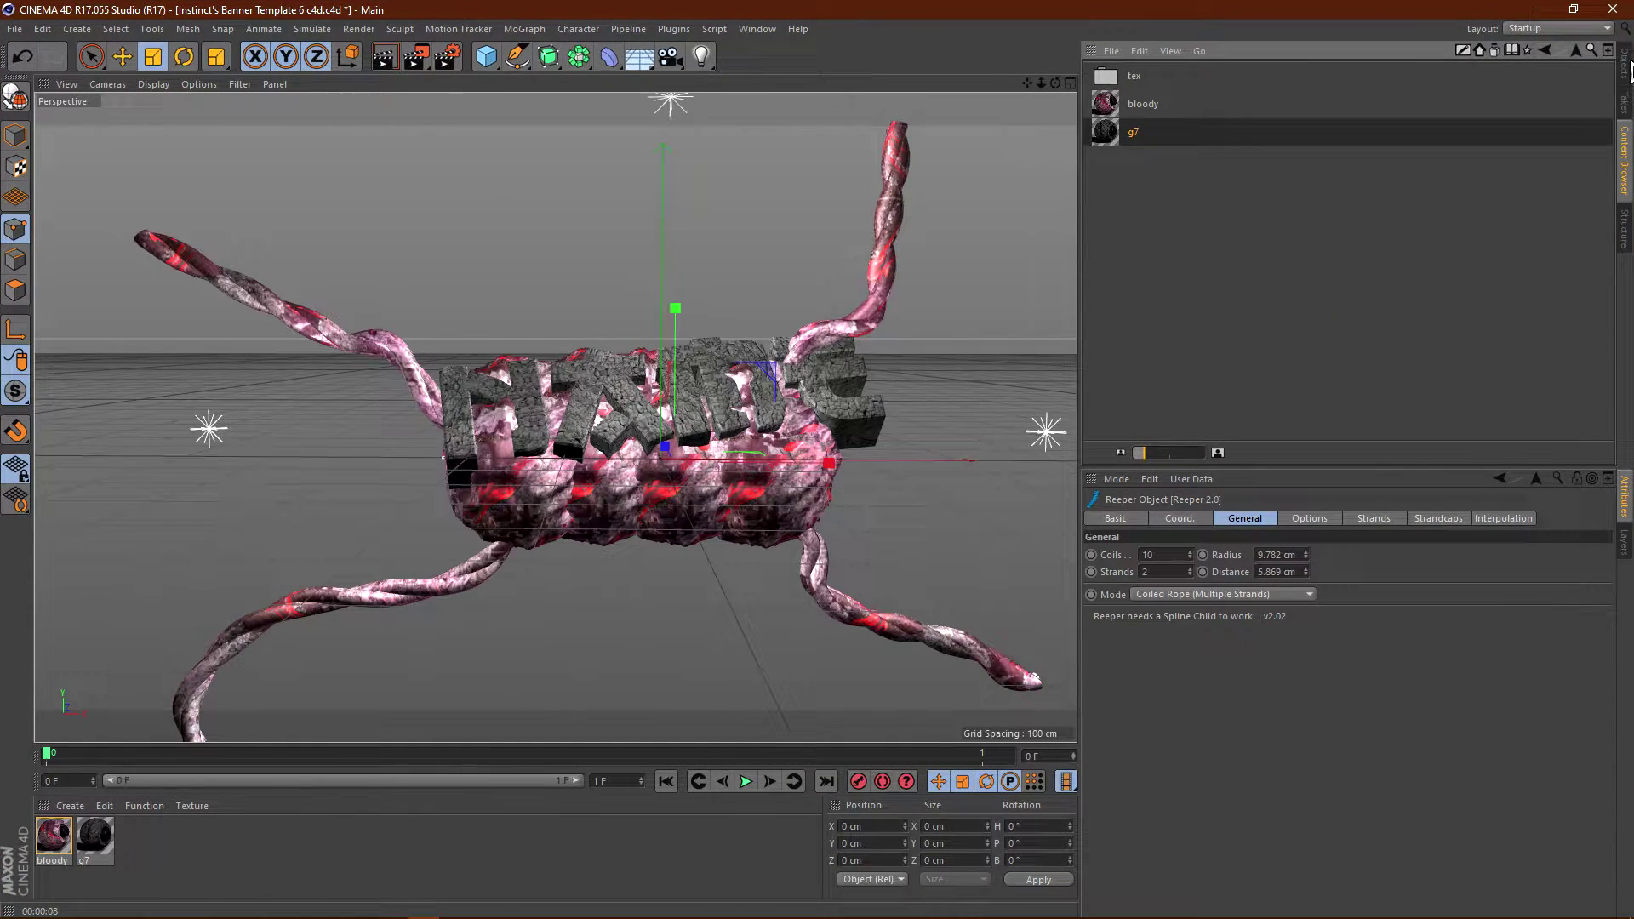
left_click(1626, 69)
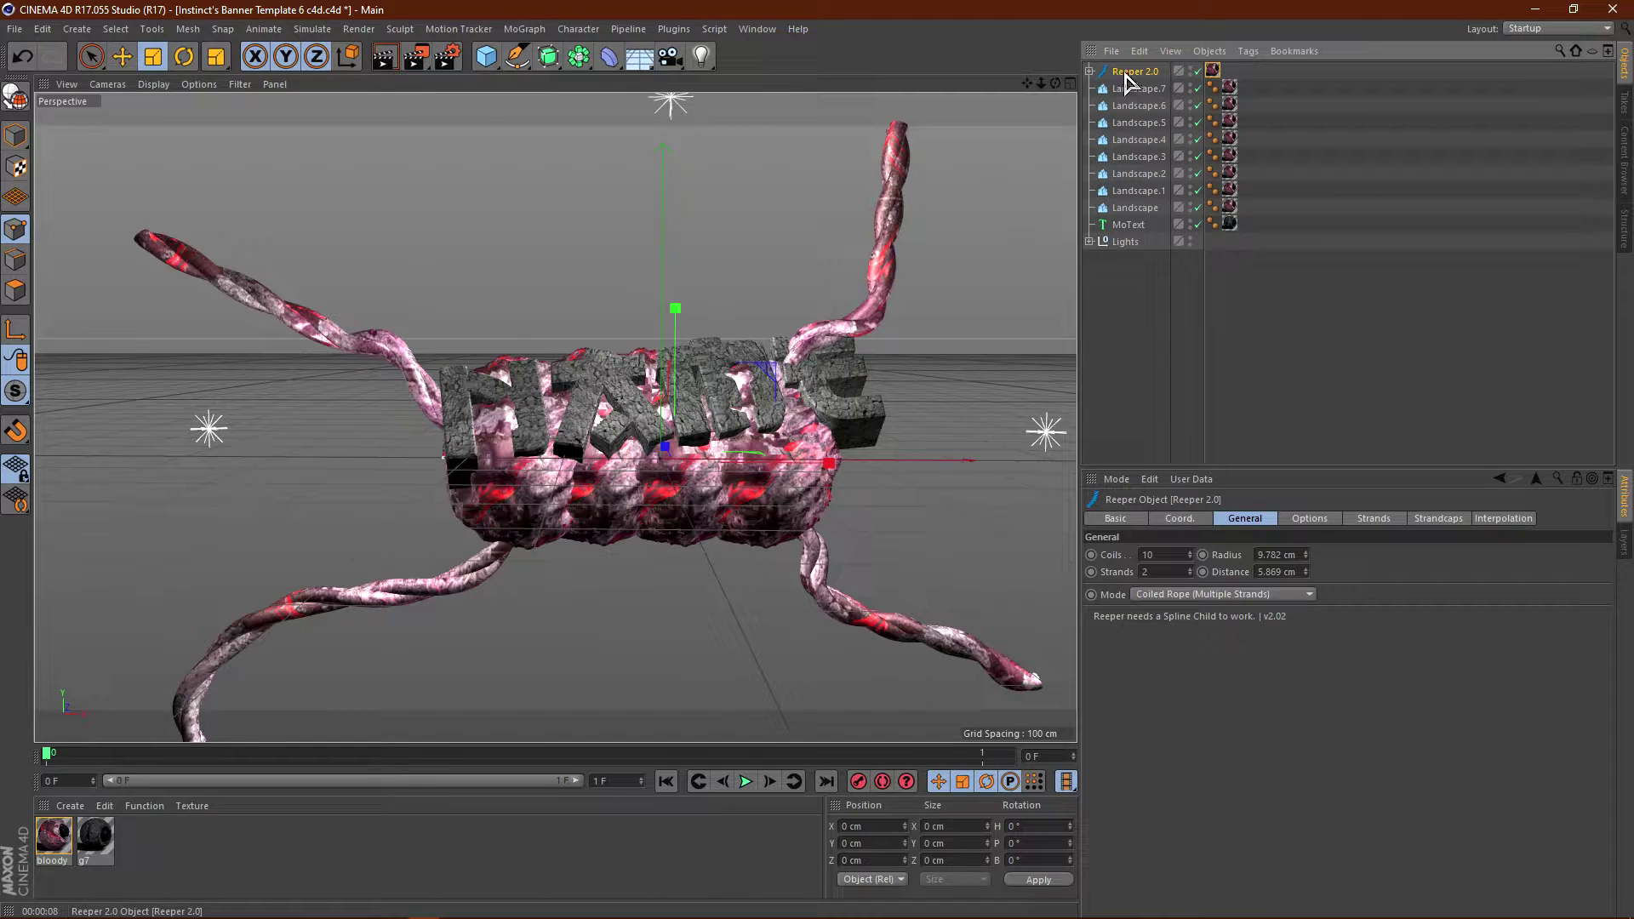
- Replace the MoText object's wording with "Text"
left_click(1129, 226)
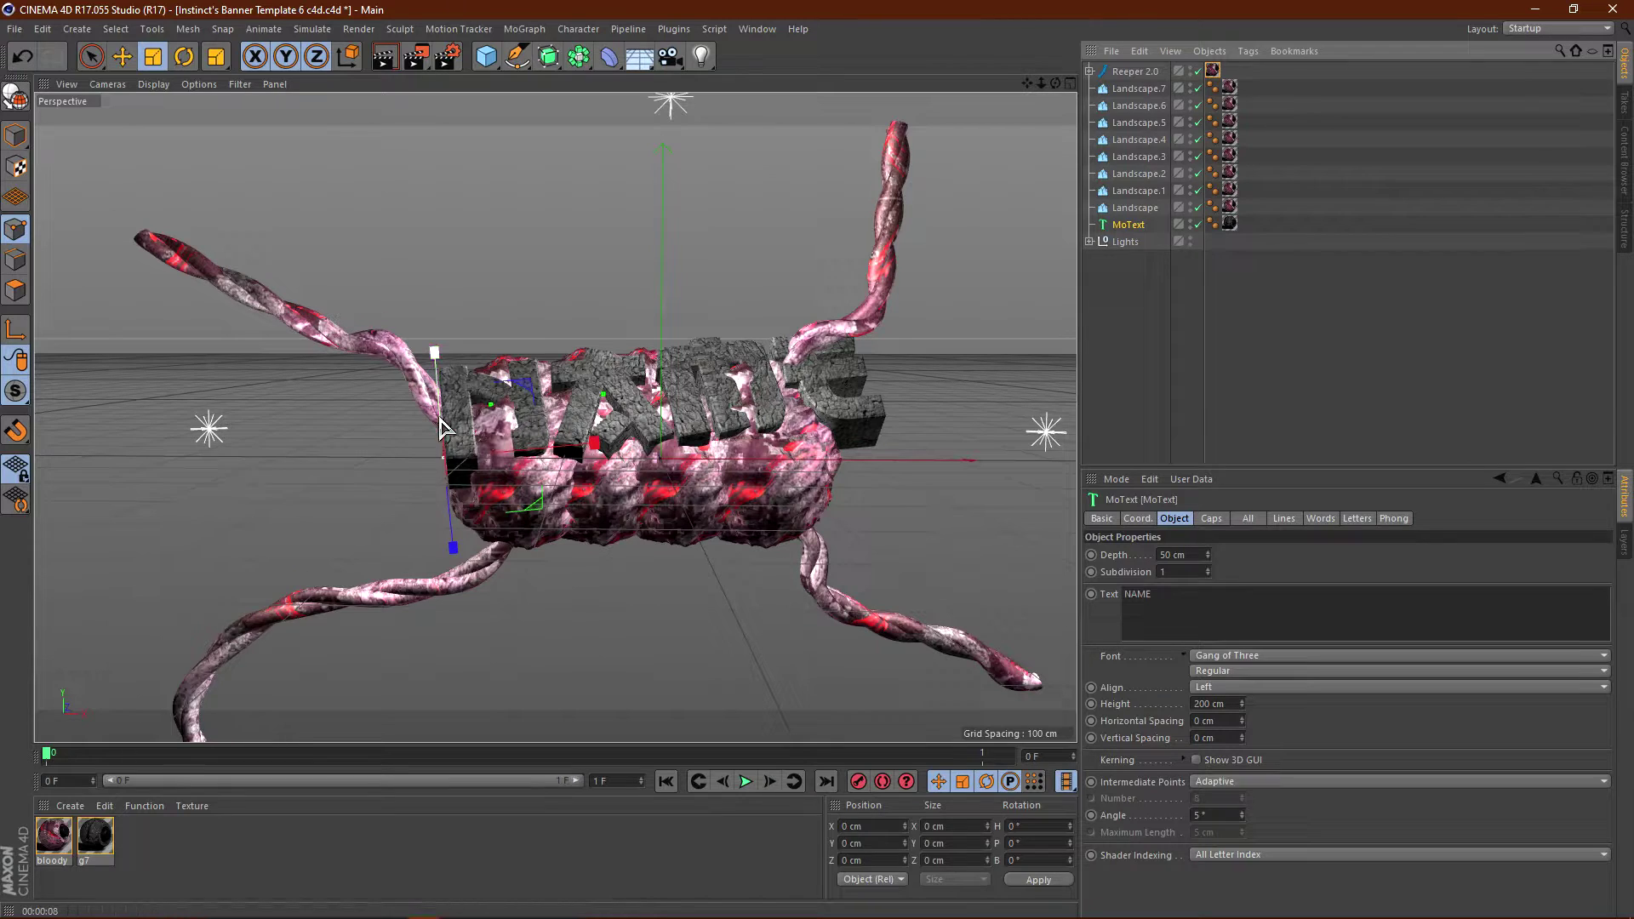
double_click(1137, 594)
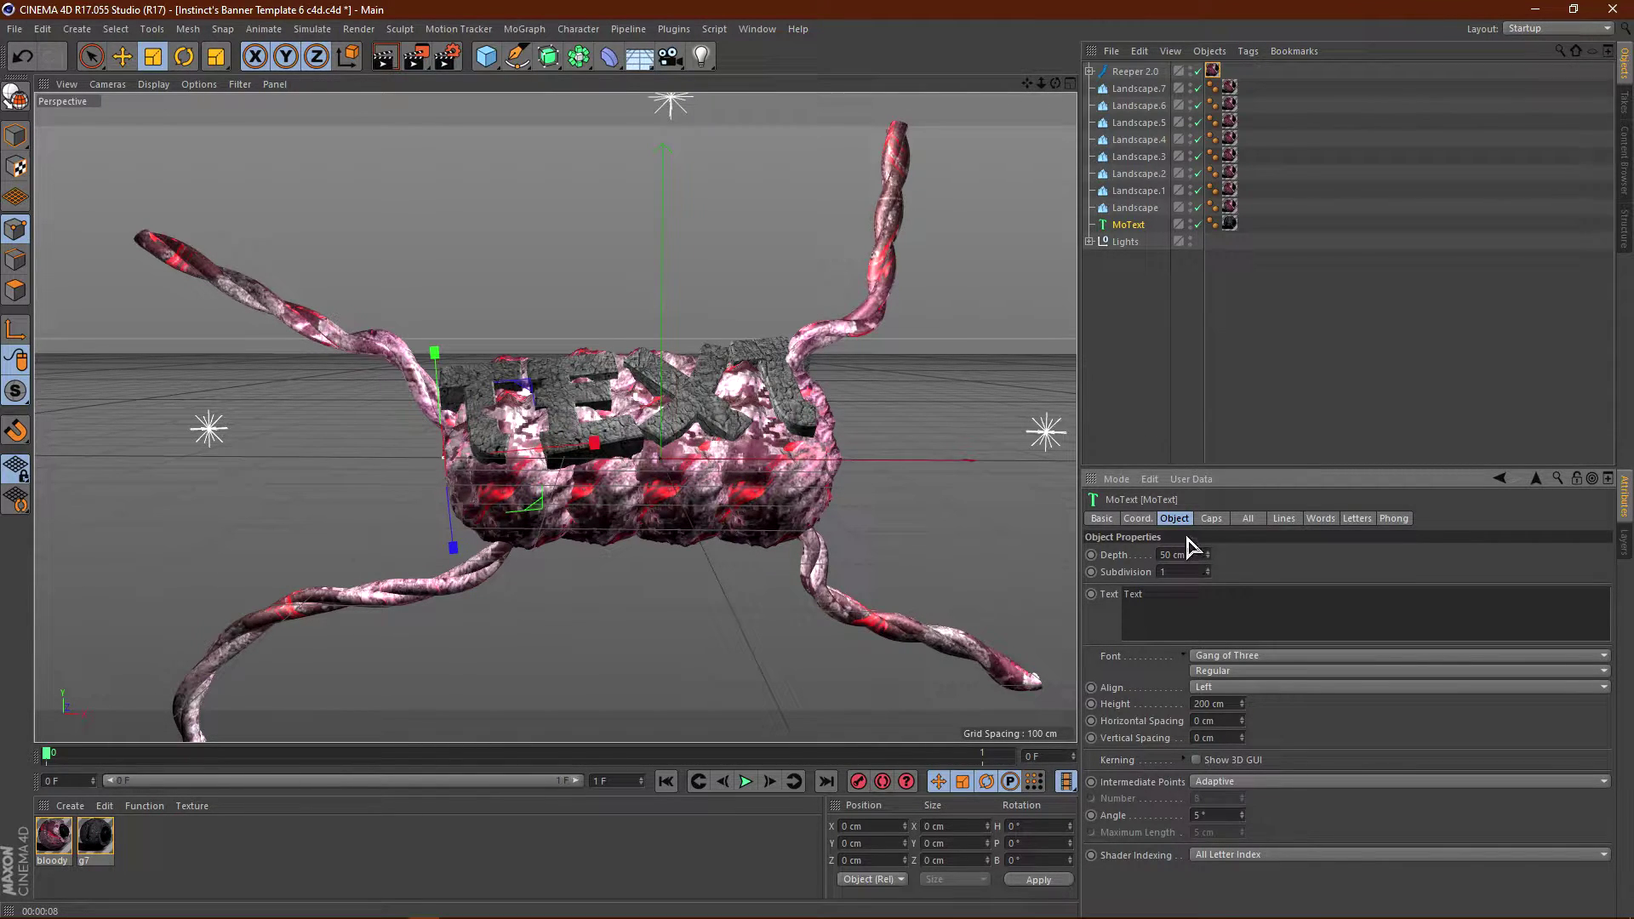
double_click(1173, 606)
double_click(1143, 594)
left_click(1212, 520)
left_click(1176, 519)
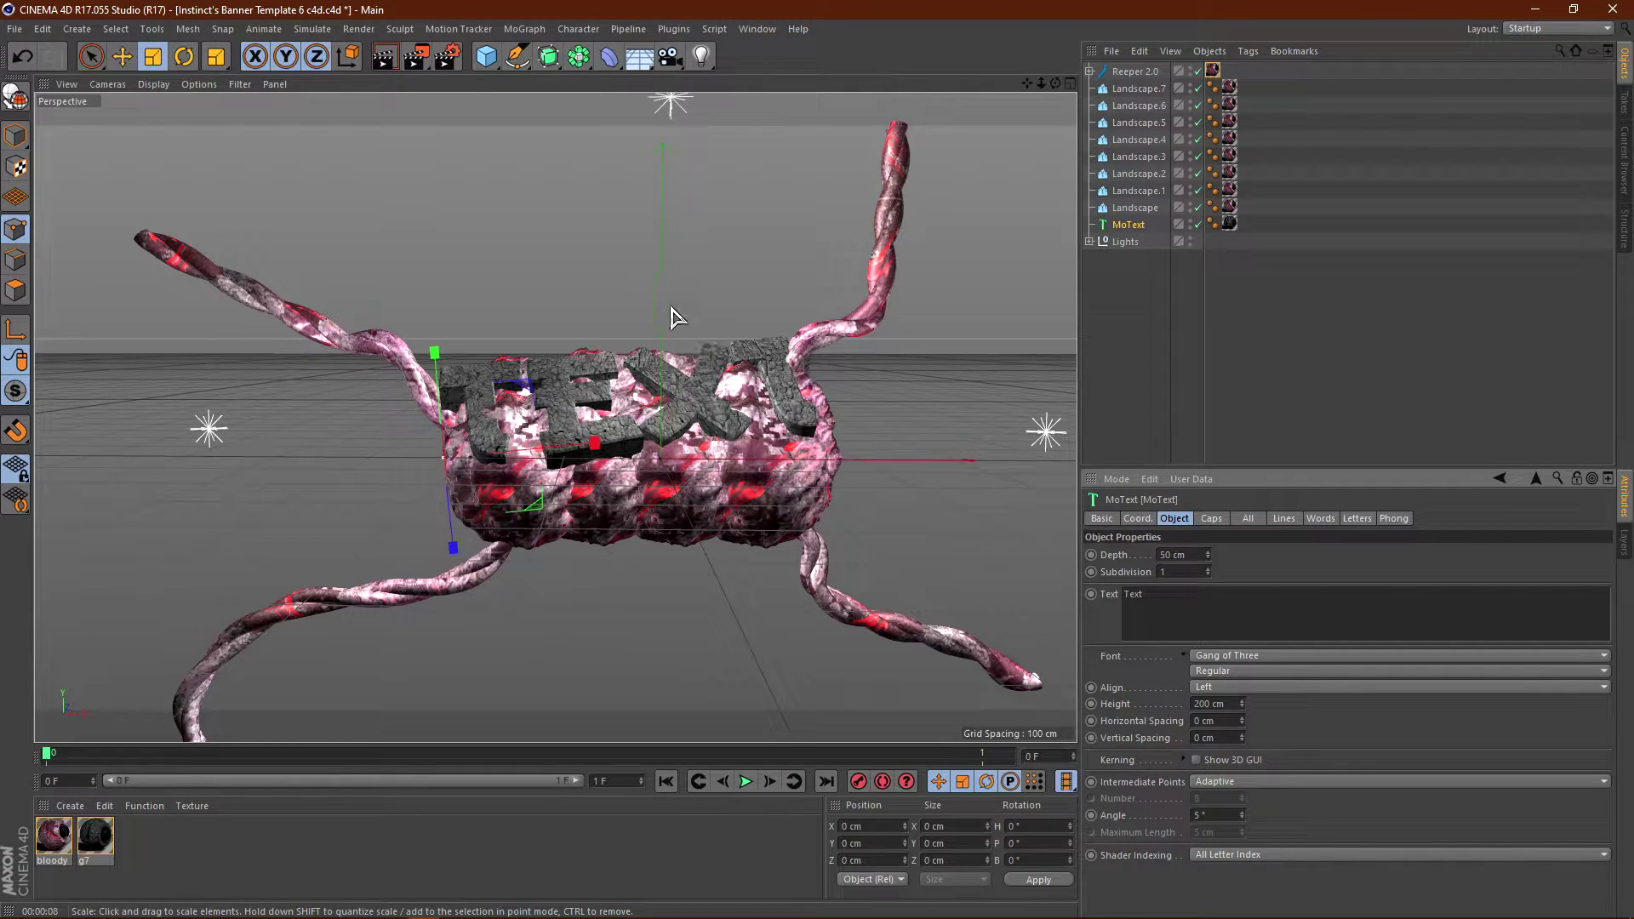
- Select the MoText object and activate the Move tool
left_click(1139, 72)
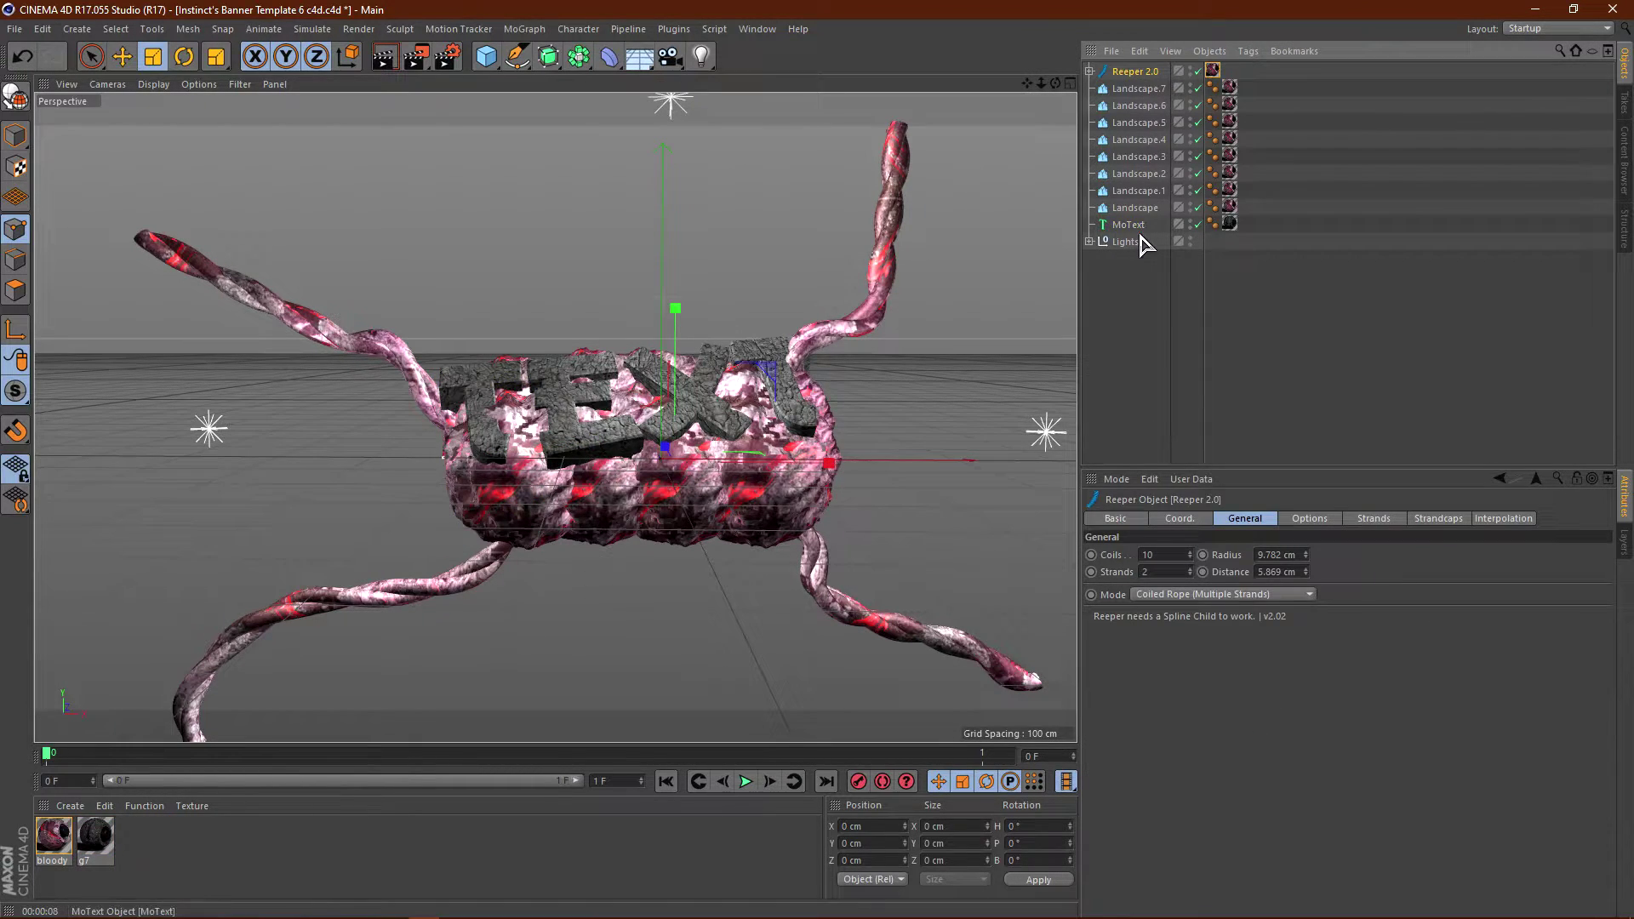
left_click(1130, 226)
left_click(122, 56)
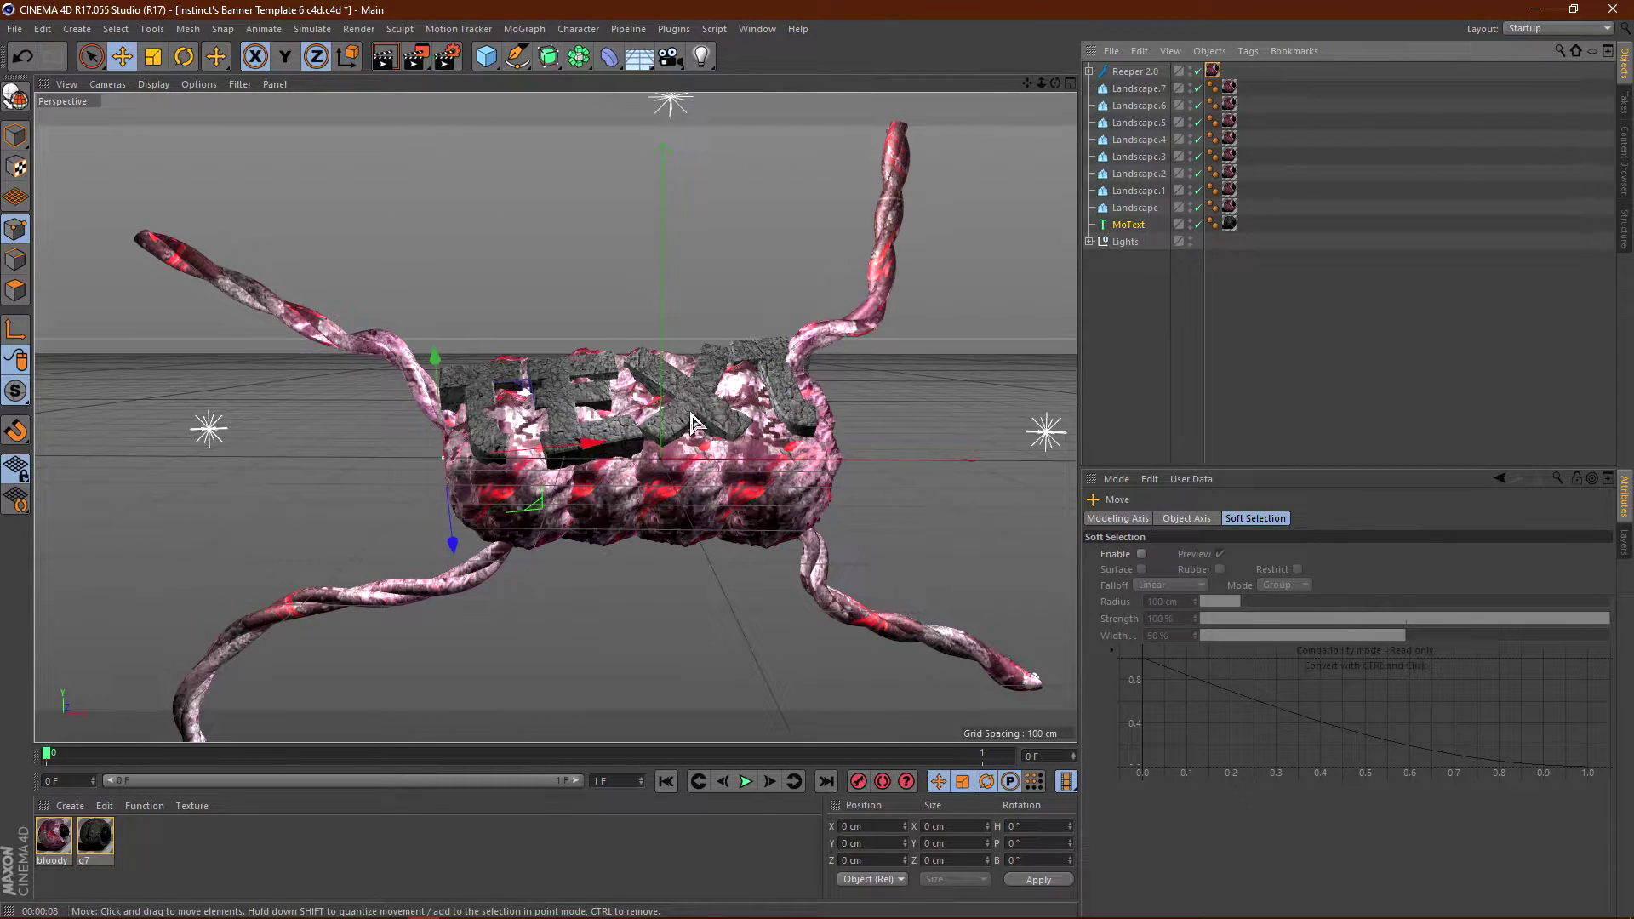
- Try extending the landscape row with a copy of Landscape.7 placed beyond the row's left end
left_click(1140, 89)
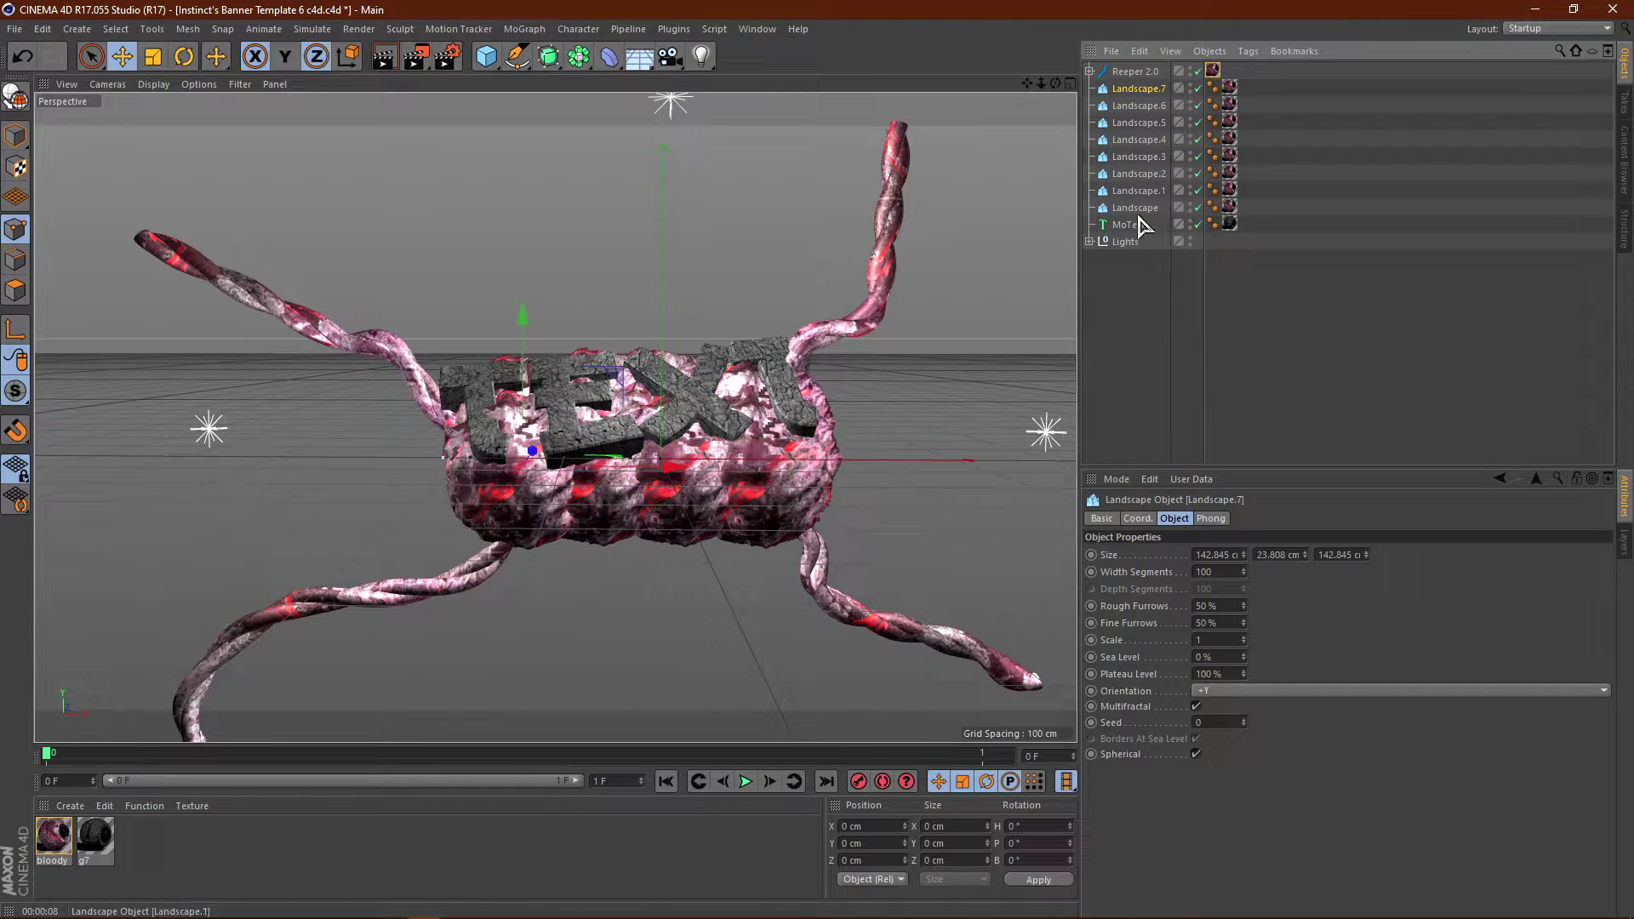
key("ctrl+c")
key("ctrl+v")
left_click_drag(668, 479, 446, 498)
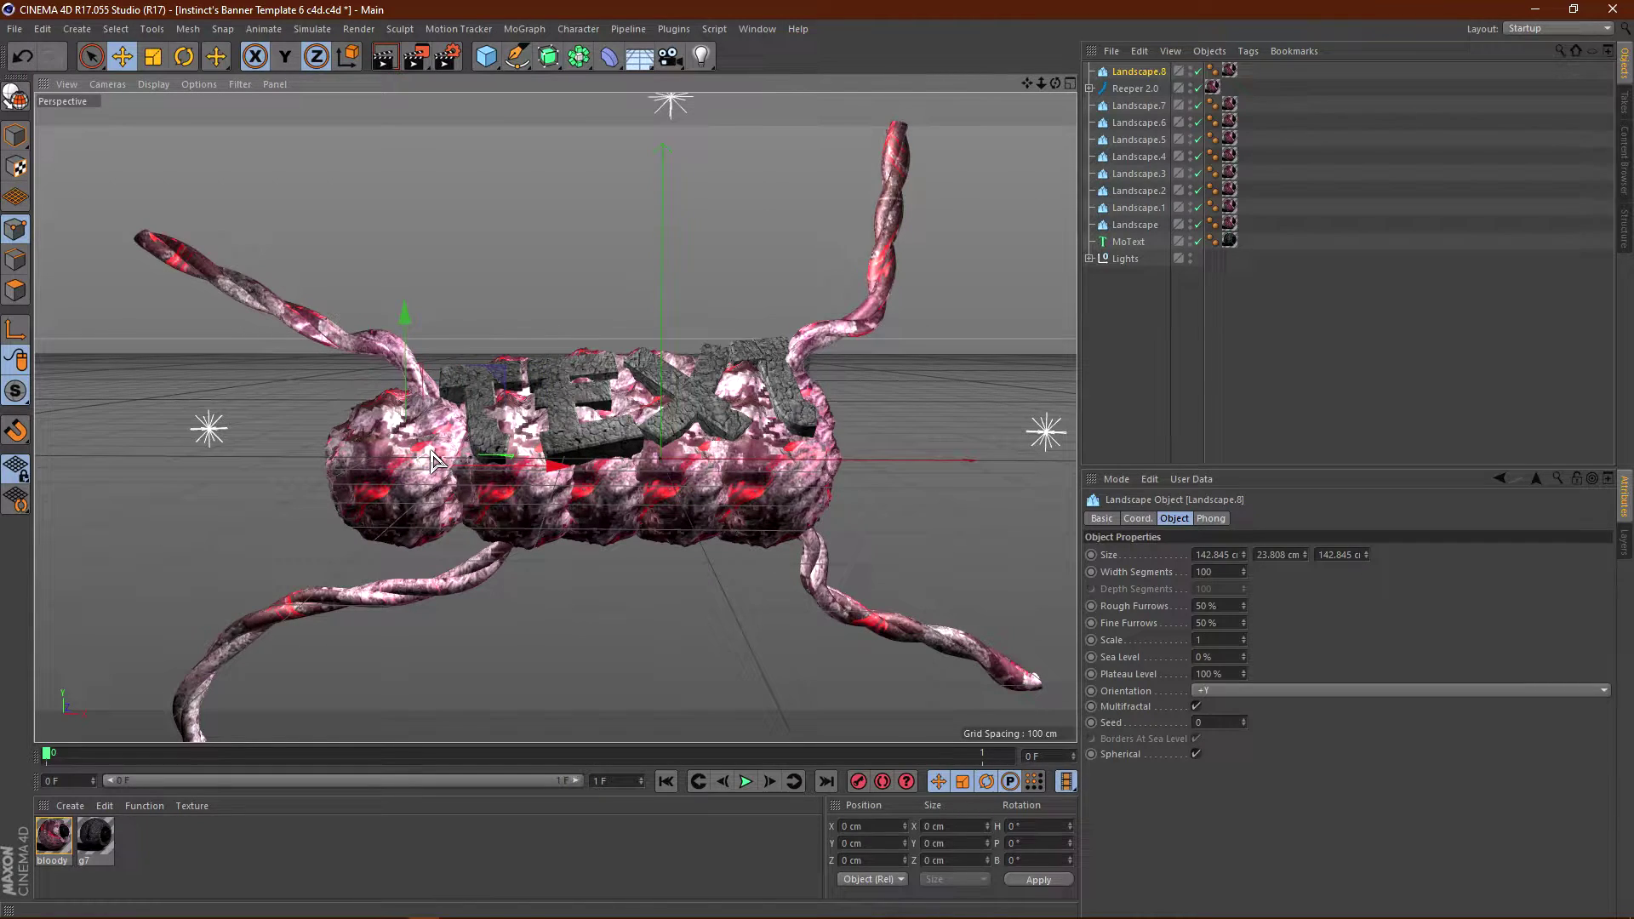
key("ctrl+z")
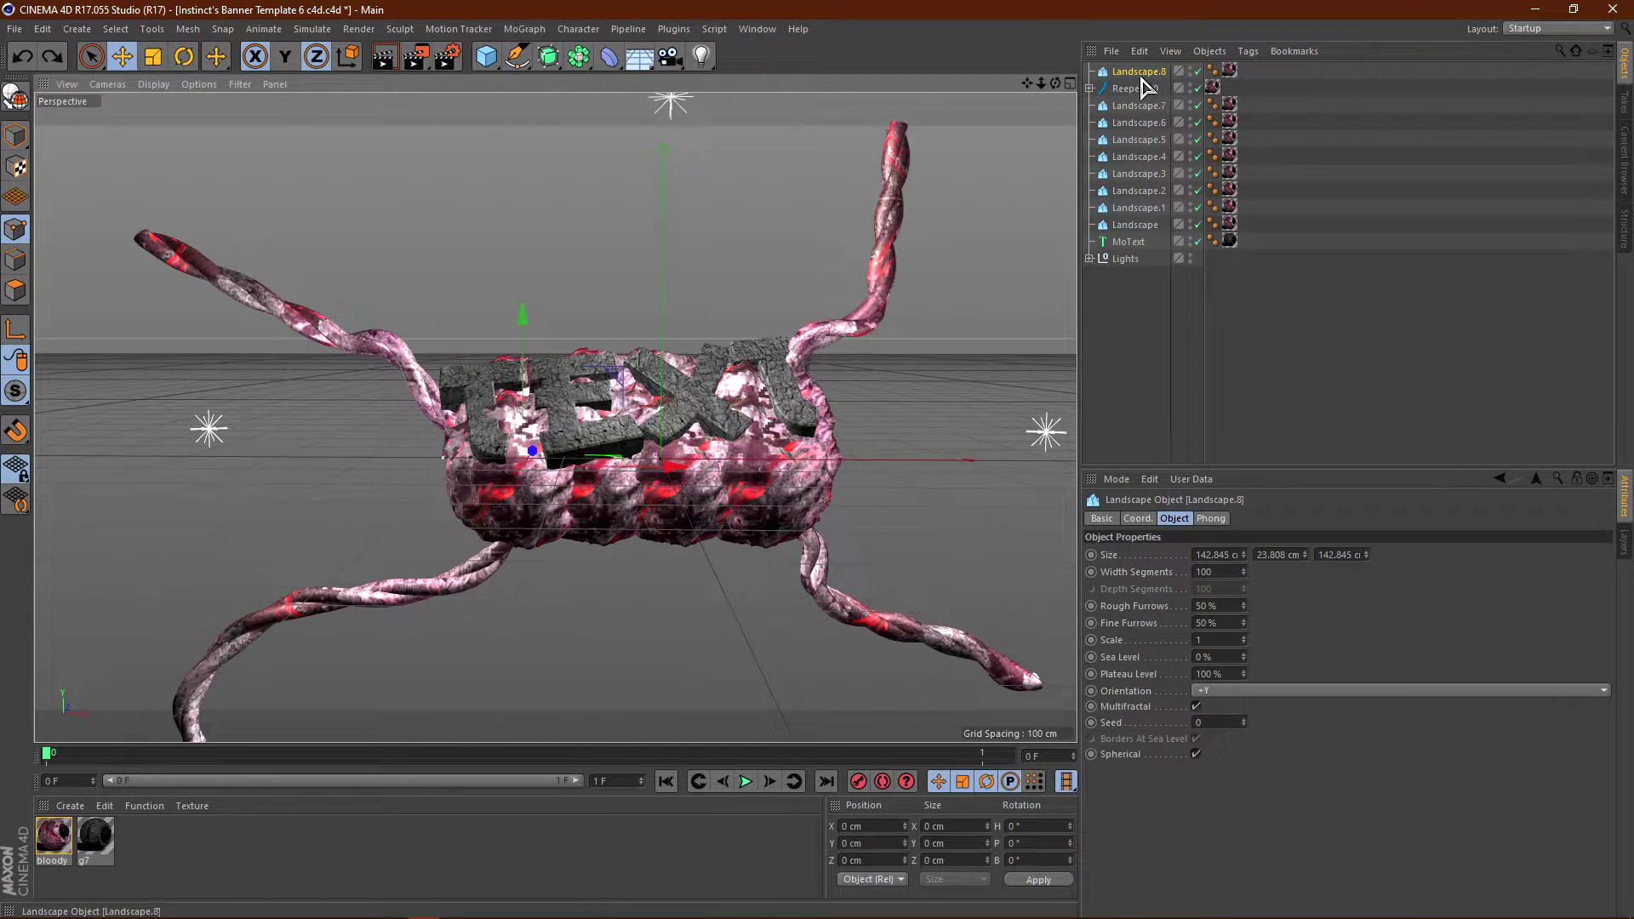
key("Delete")
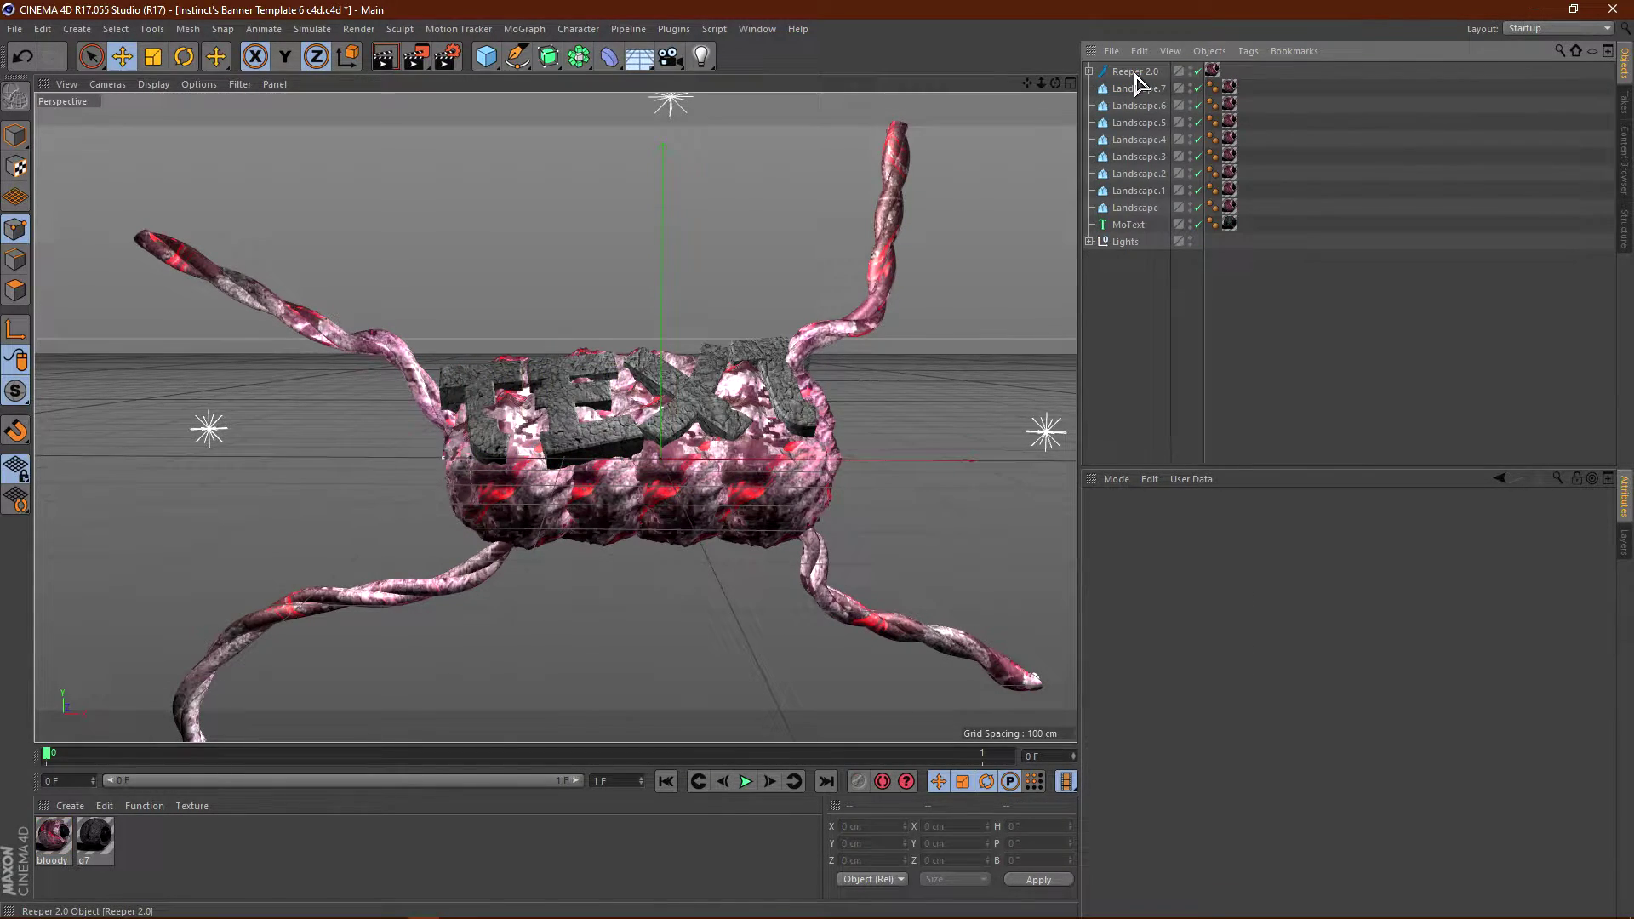
- Move the MoText object slightly lower and adjust its depth against the landscape row, leaving nothing selected
left_click(1129, 225)
left_click_drag(435, 375, 437, 384)
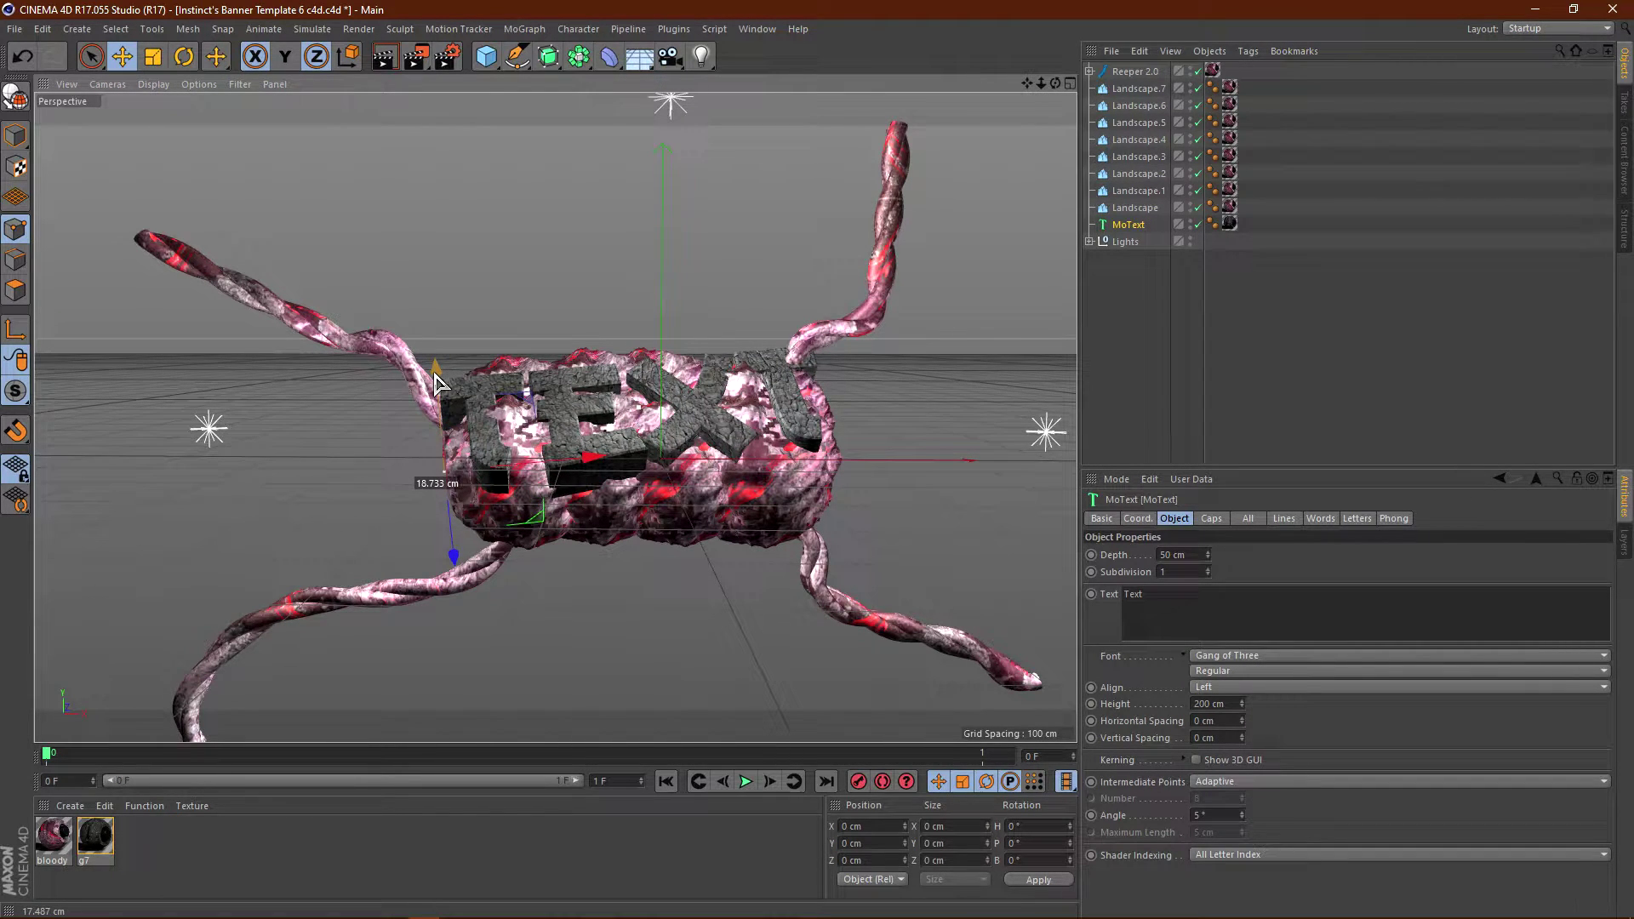
mouse_move(452, 558)
left_mouse_down()
mouse_move(480, 562)
mouse_move(454, 555)
left_mouse_up()
left_click(1104, 332)
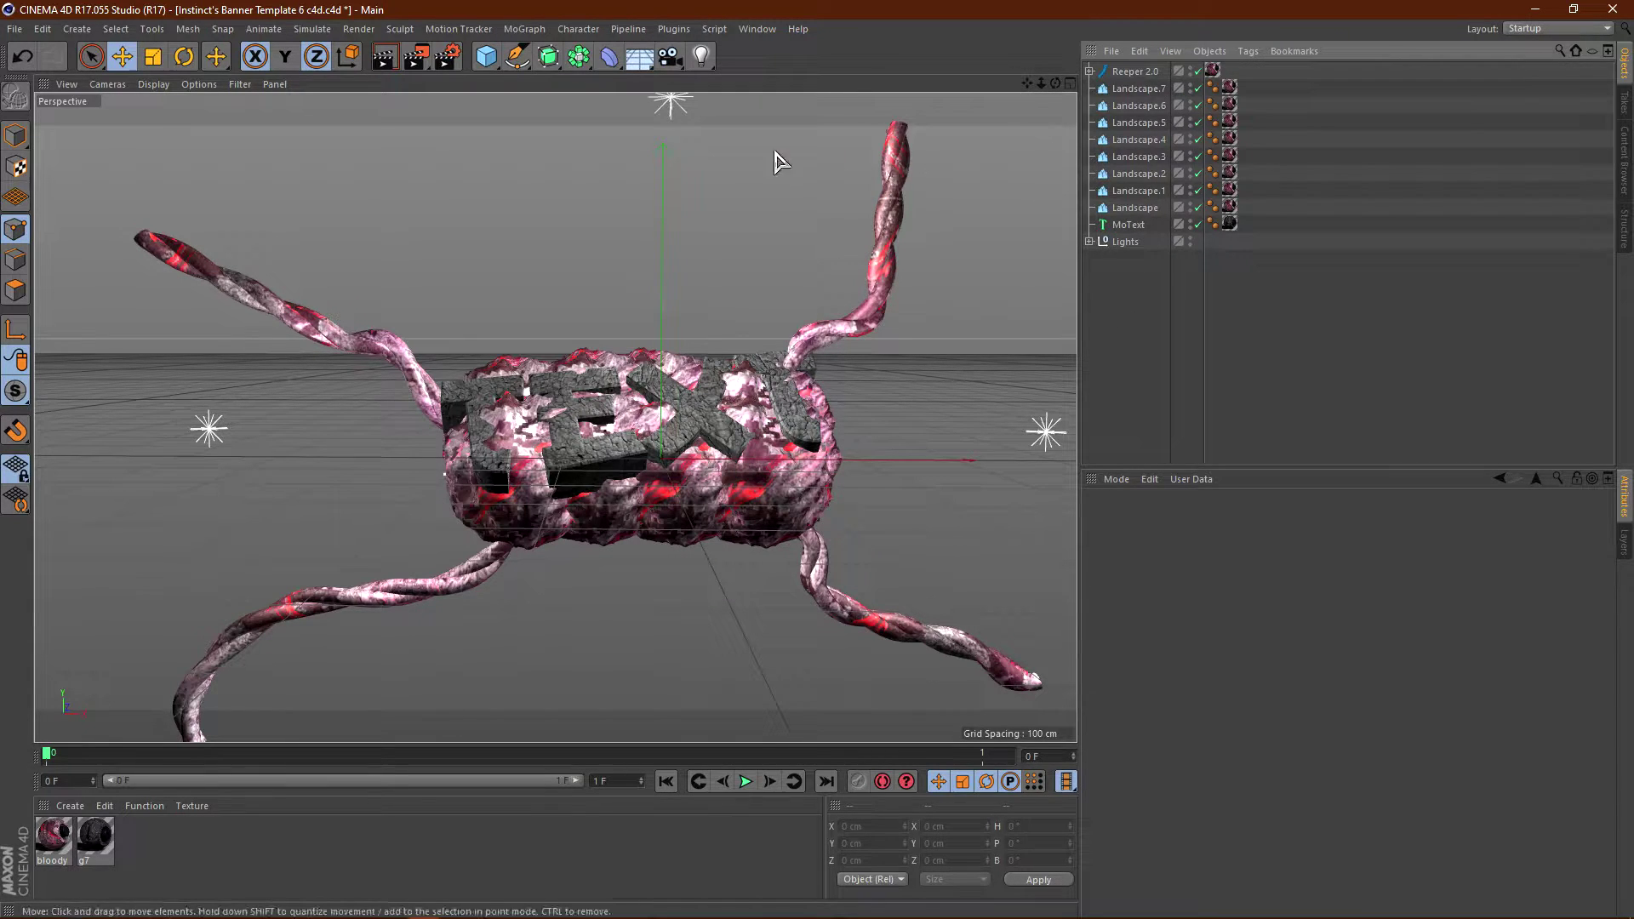
- Open the render settings and place their window where the Output options can be reviewed
left_click_drag(122, 290, 238, 336, "alt")
scroll(613, 423, "up", 5)
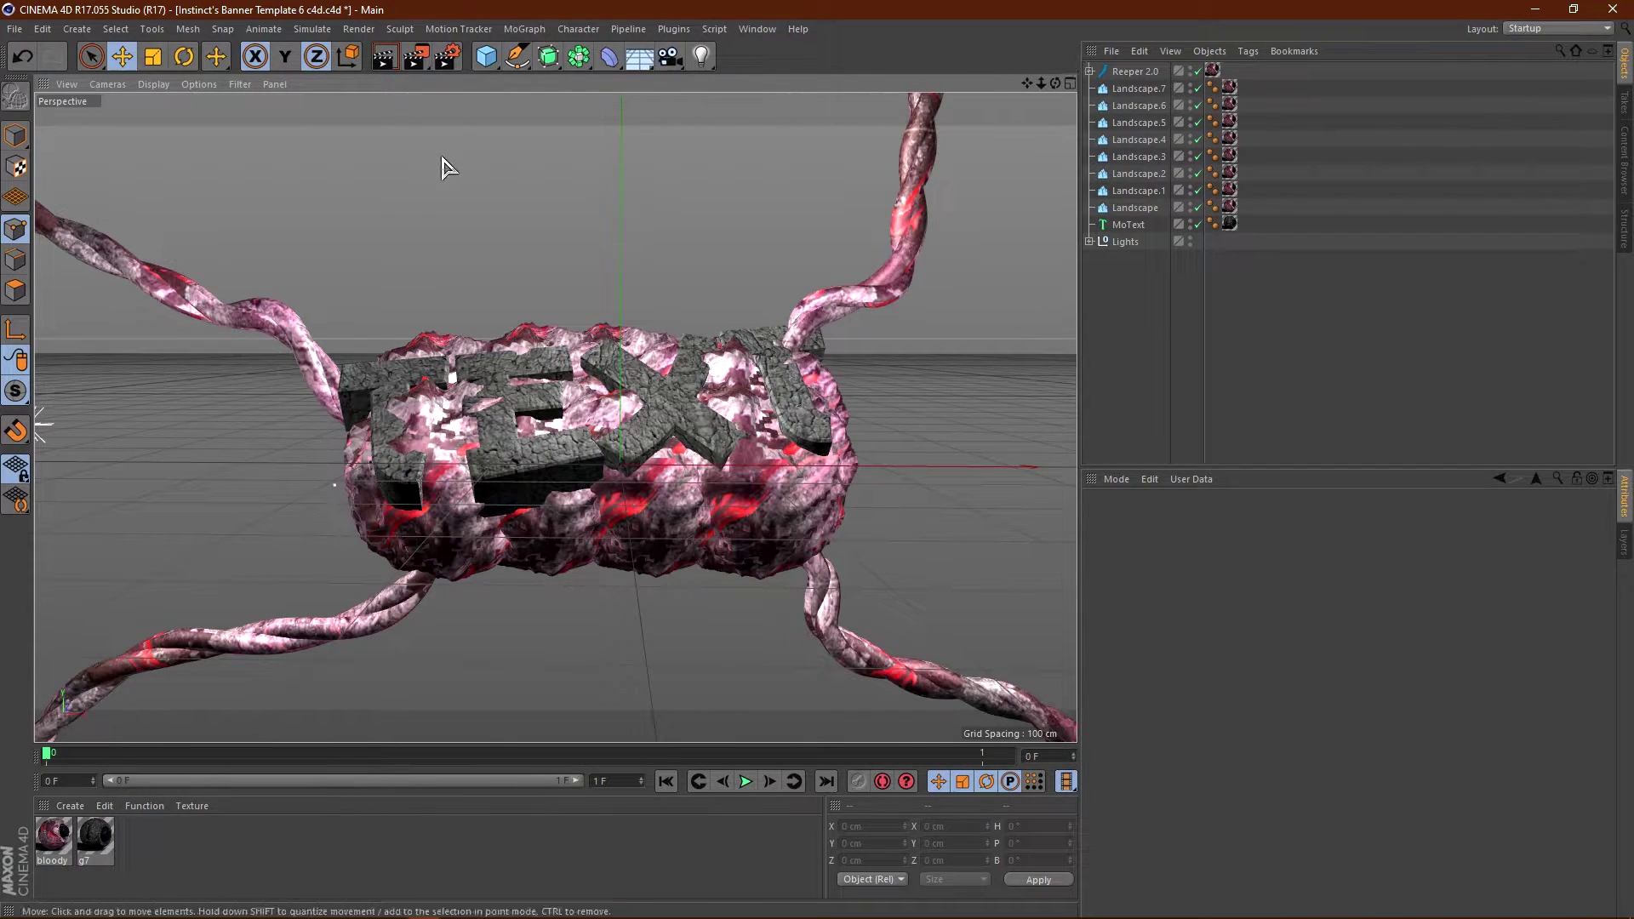
left_click(447, 58)
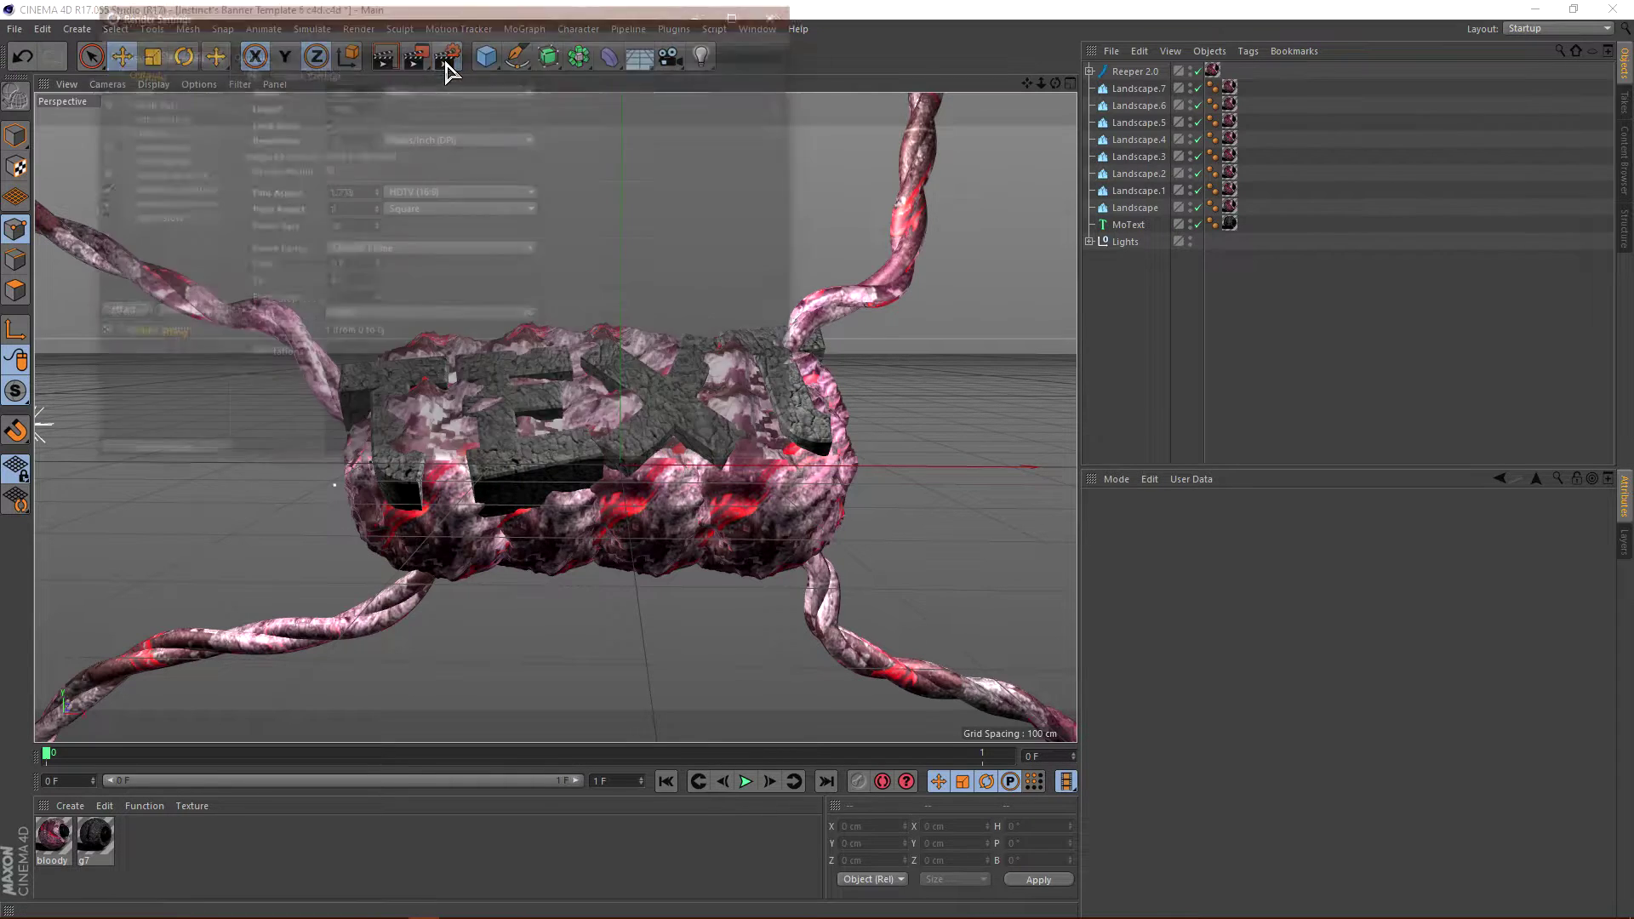
left_click_drag(489, 19, 688, 262)
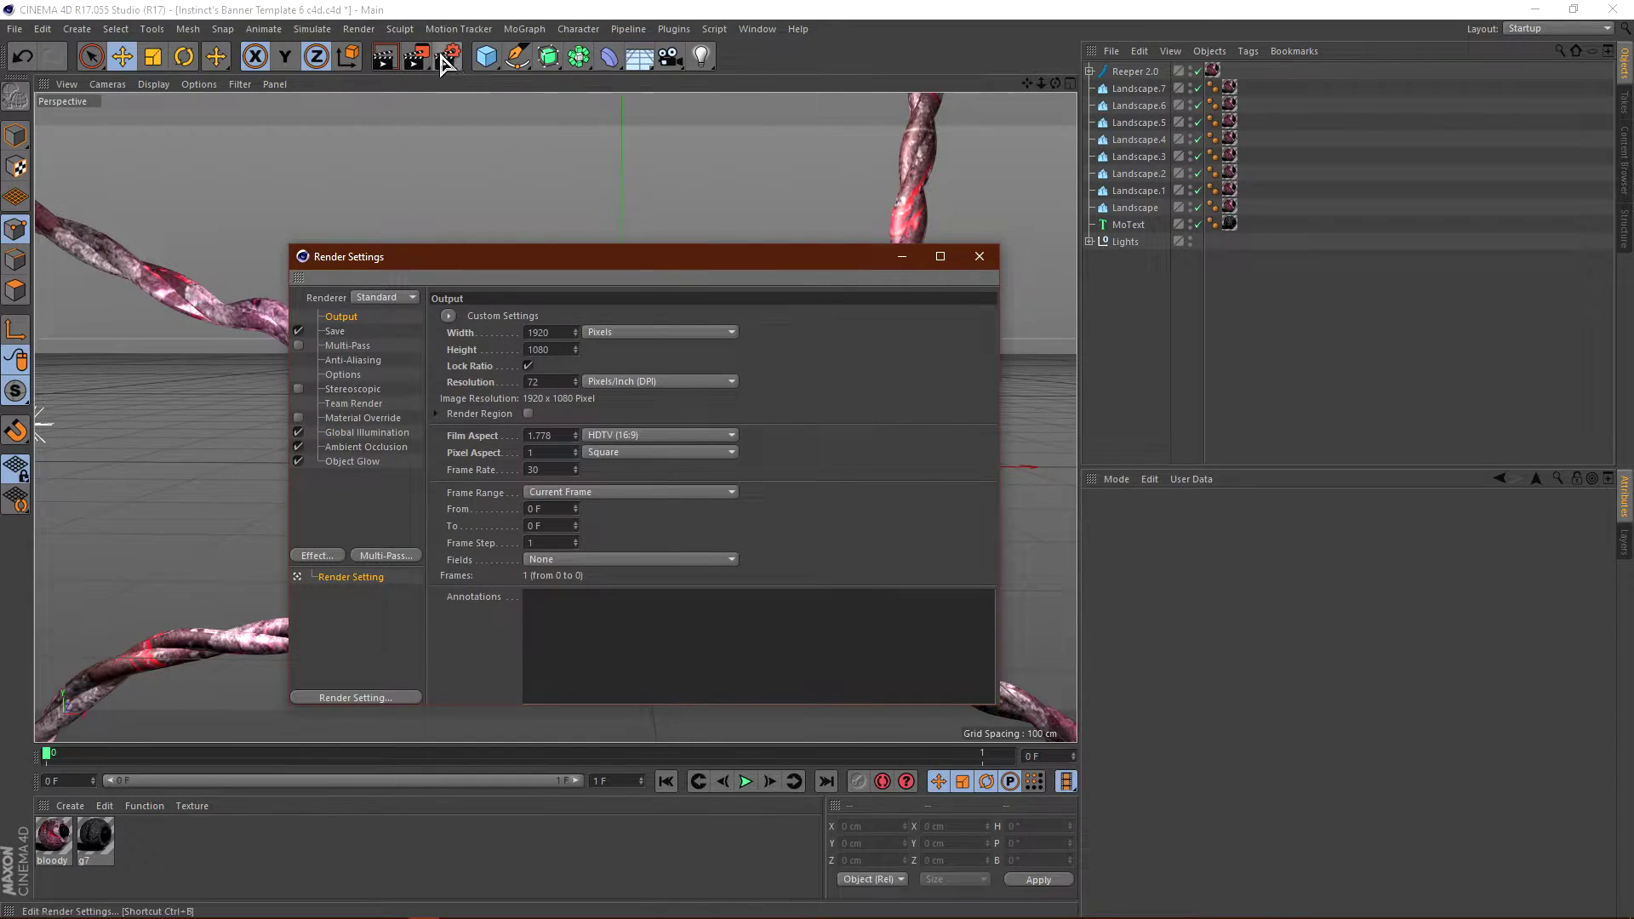
left_click_drag(538, 255, 452, 106)
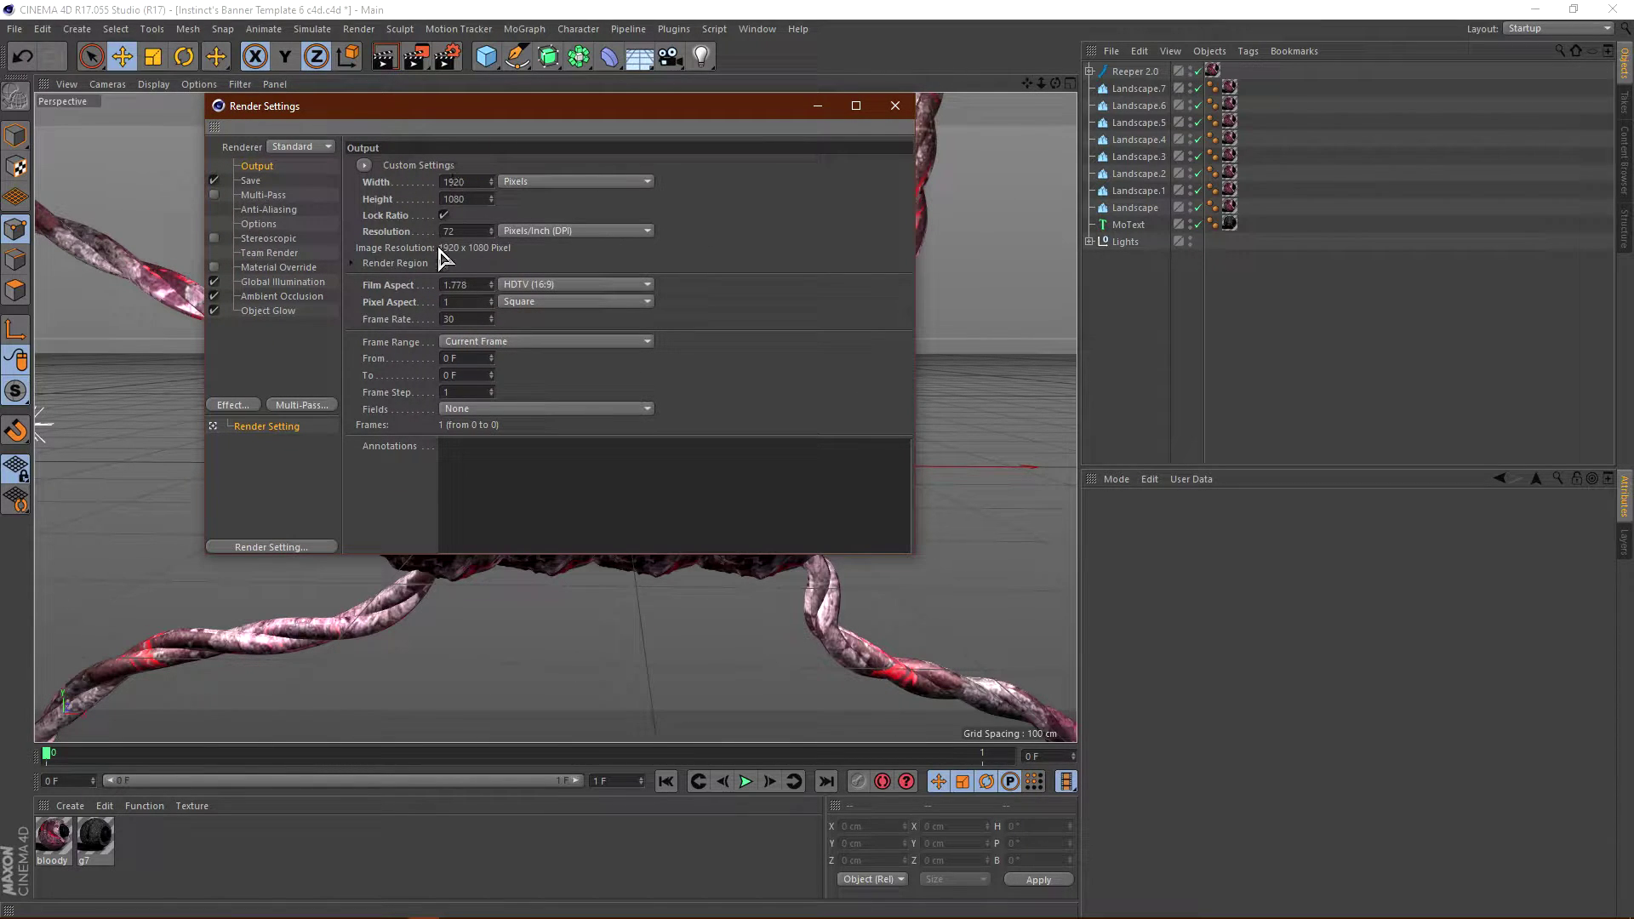
- In the render's Save settings, browse for the output file location and go to the GFX Renders folder
left_click(252, 181)
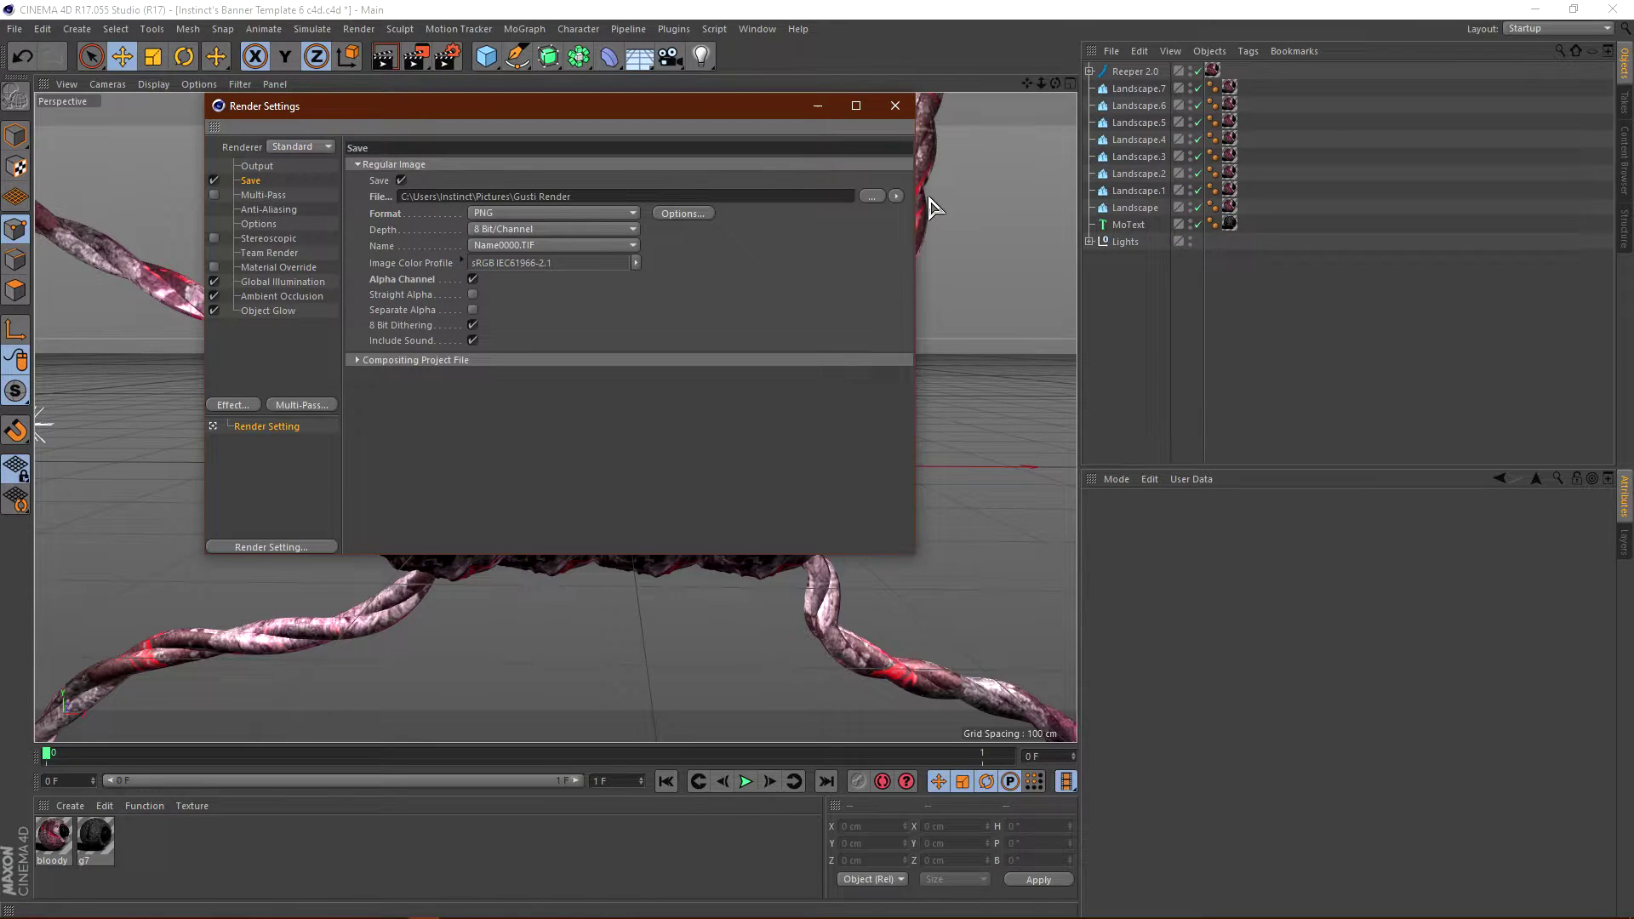
left_click(873, 198)
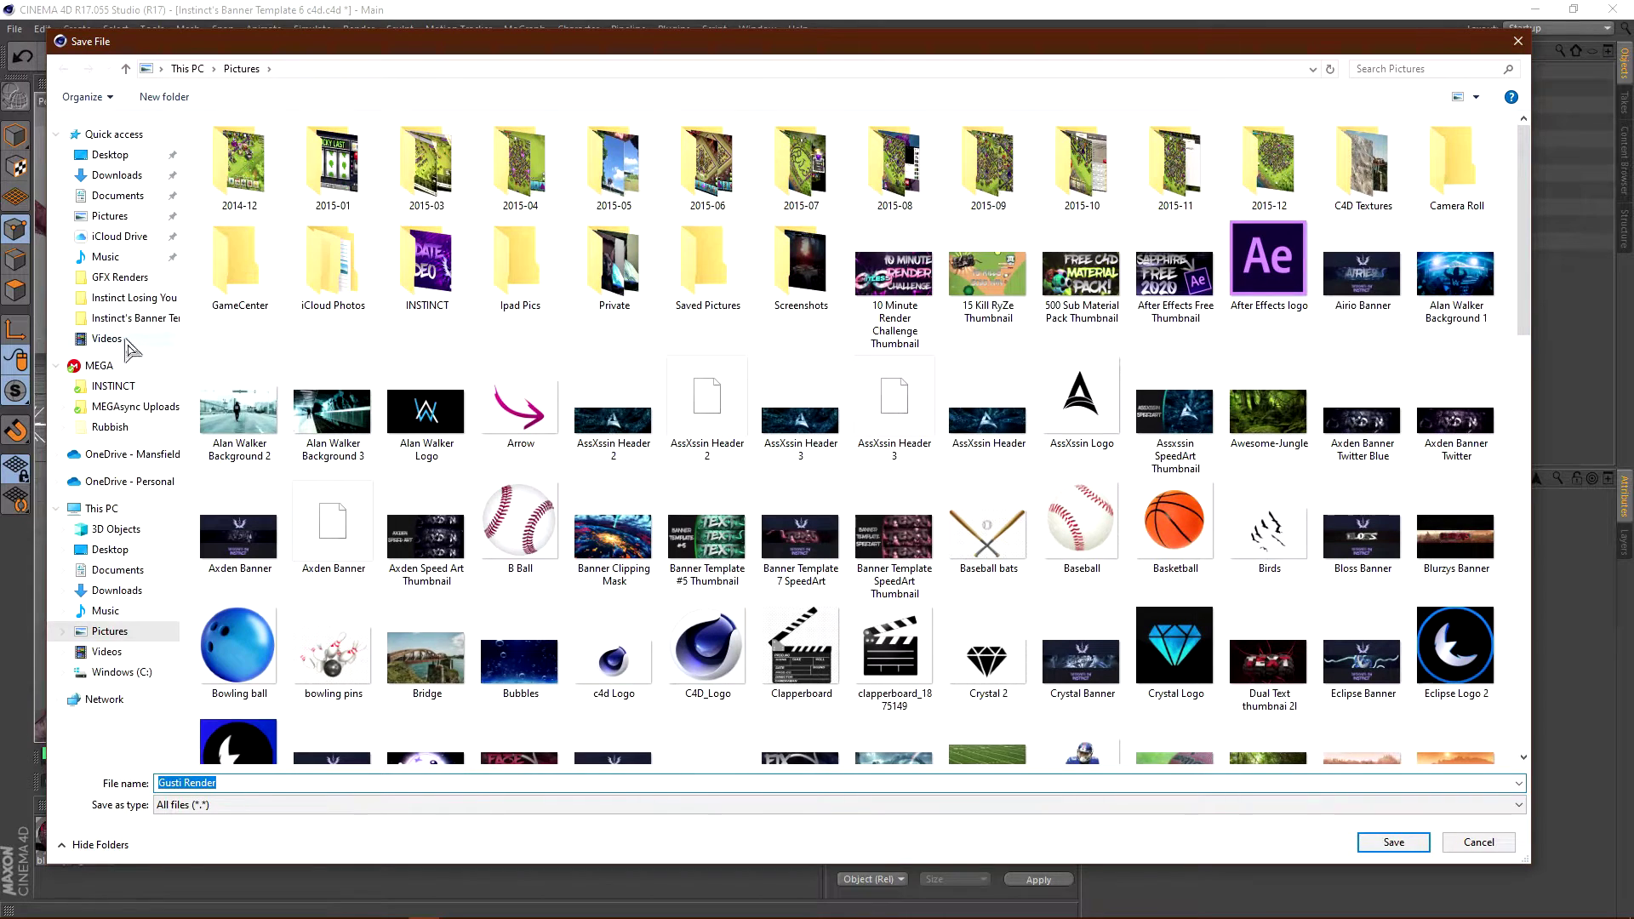
left_click(126, 279)
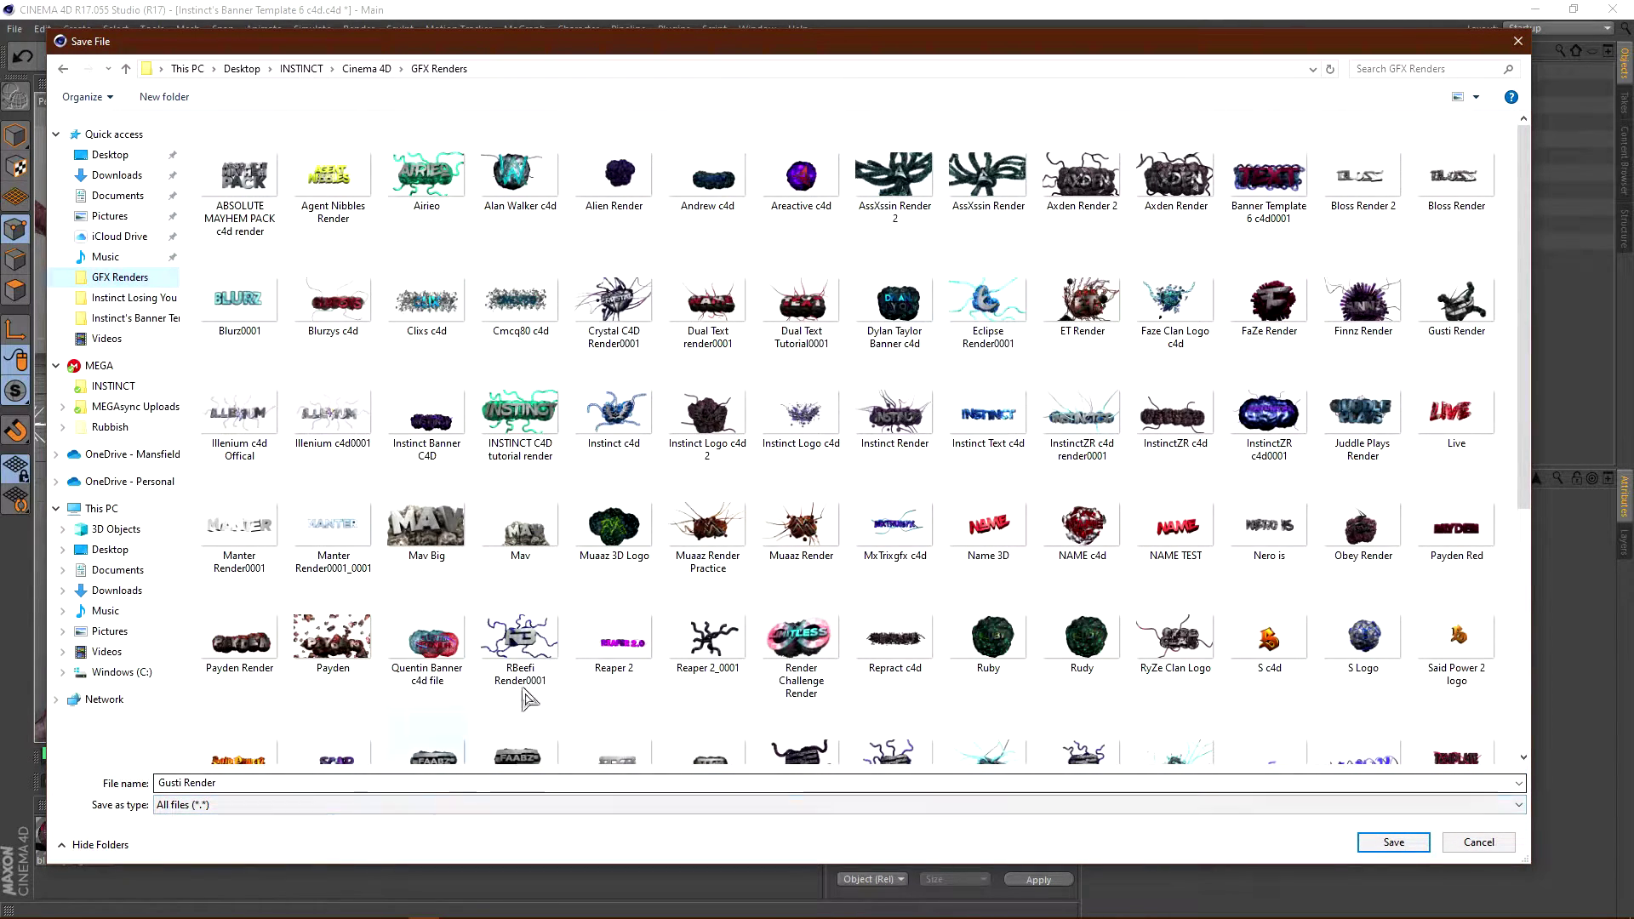
left_click_drag(1530, 177, 1529, 284)
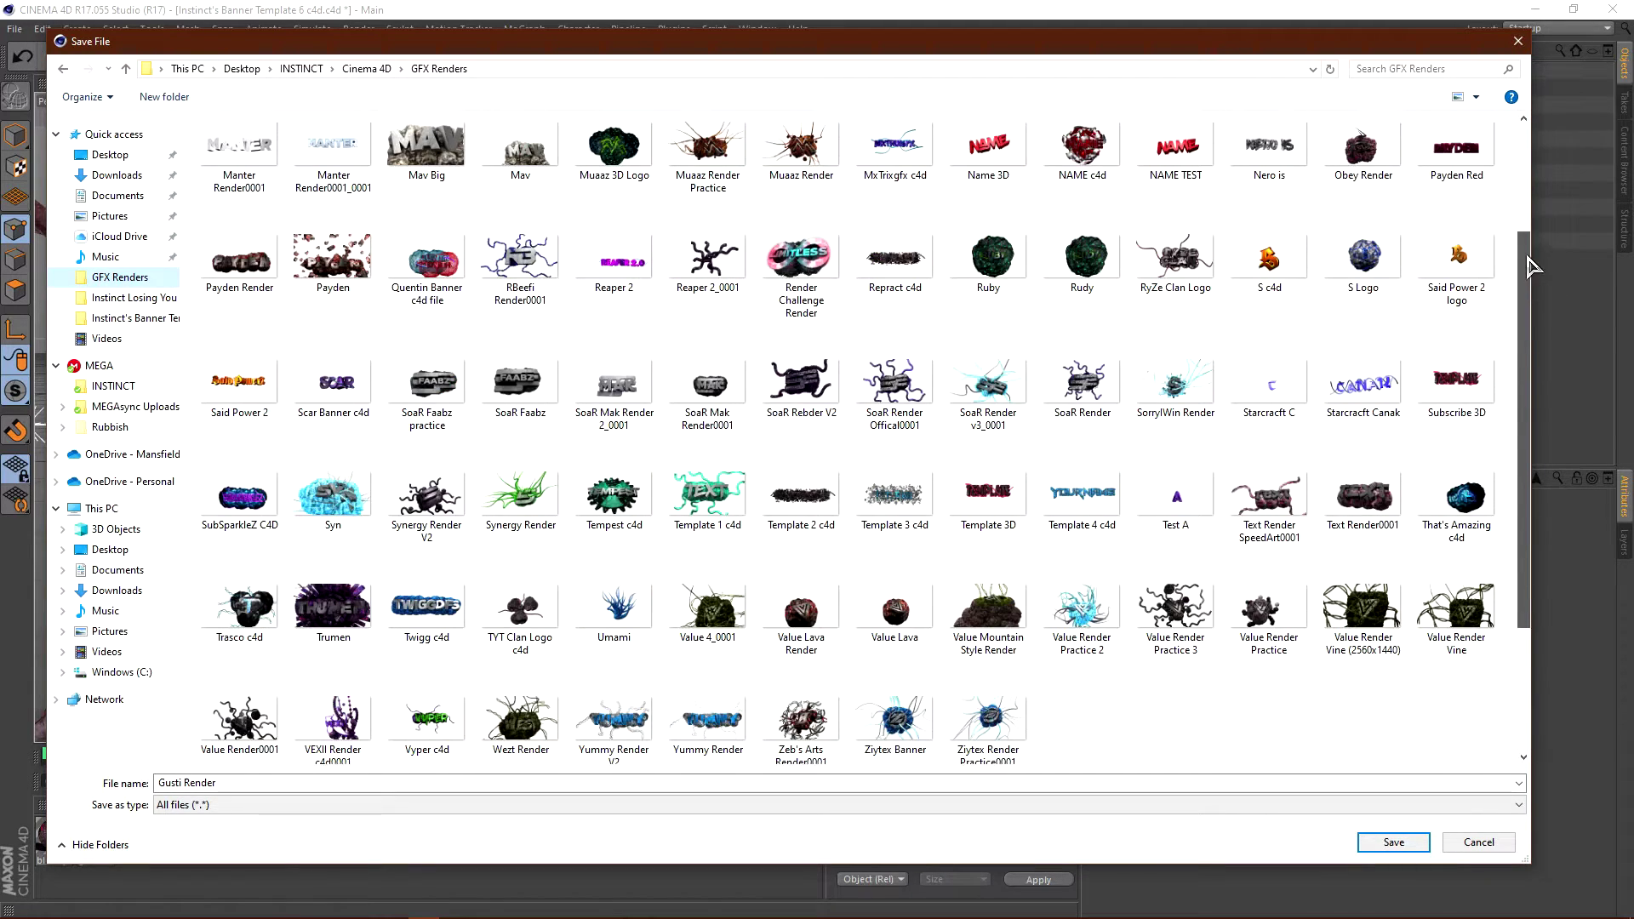
- Name the render output file "nAME tEMPLATE 6", save that location and close the render settings
left_click(511, 784)
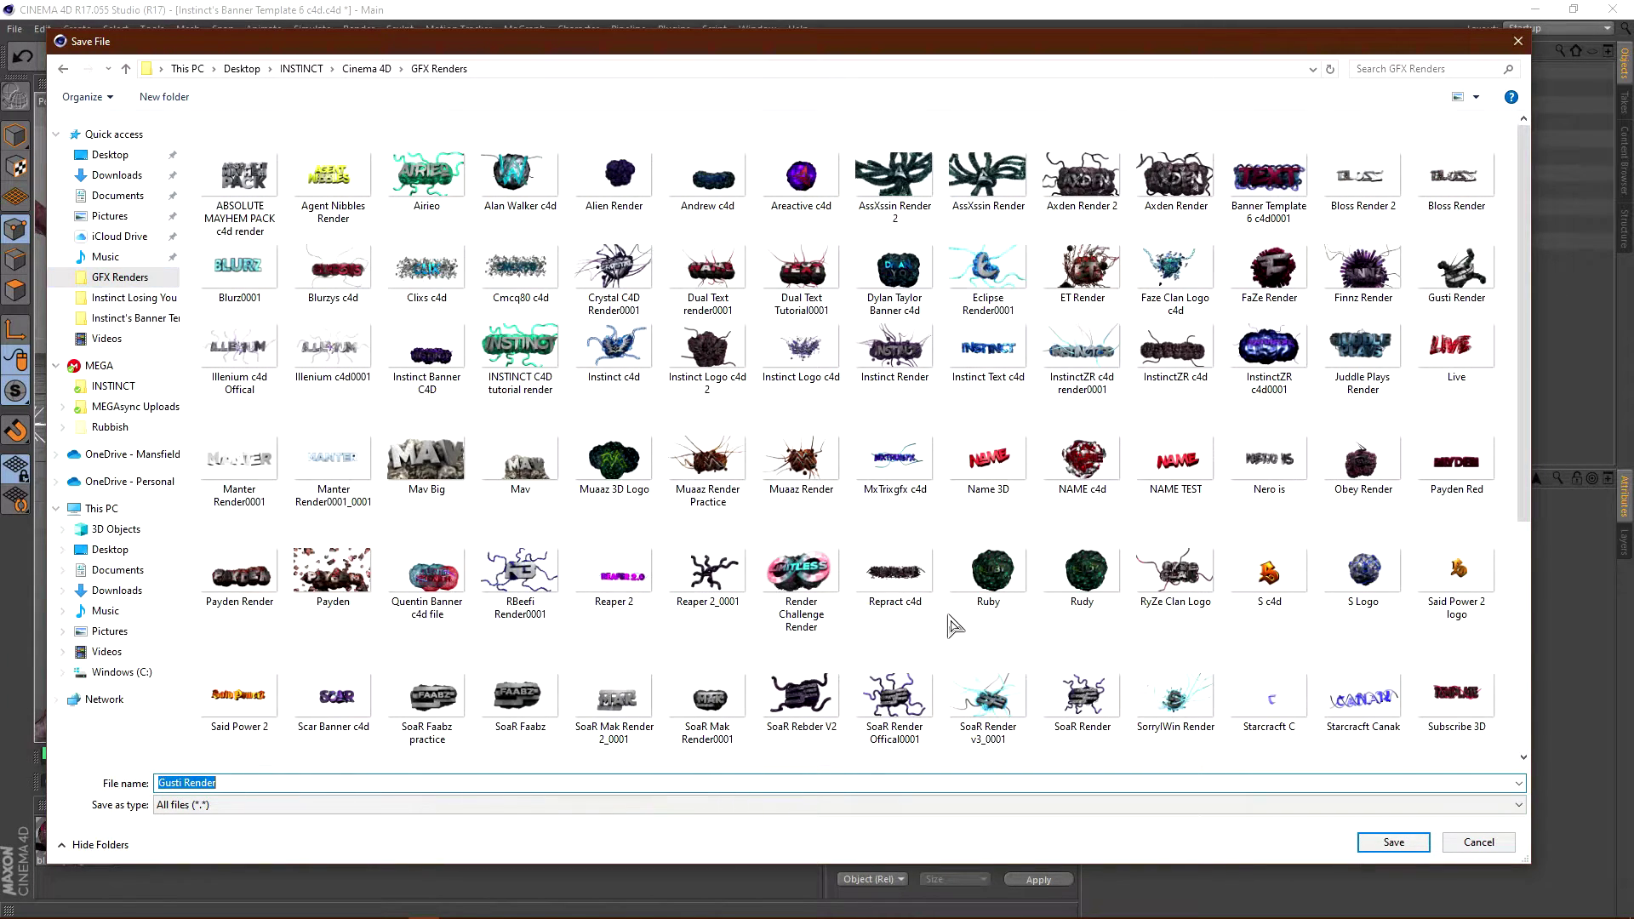
key("BackSpace")
type("NA")
key("BackSpace")
key("BackSpace")
key("BackSpace")
type("nAME")
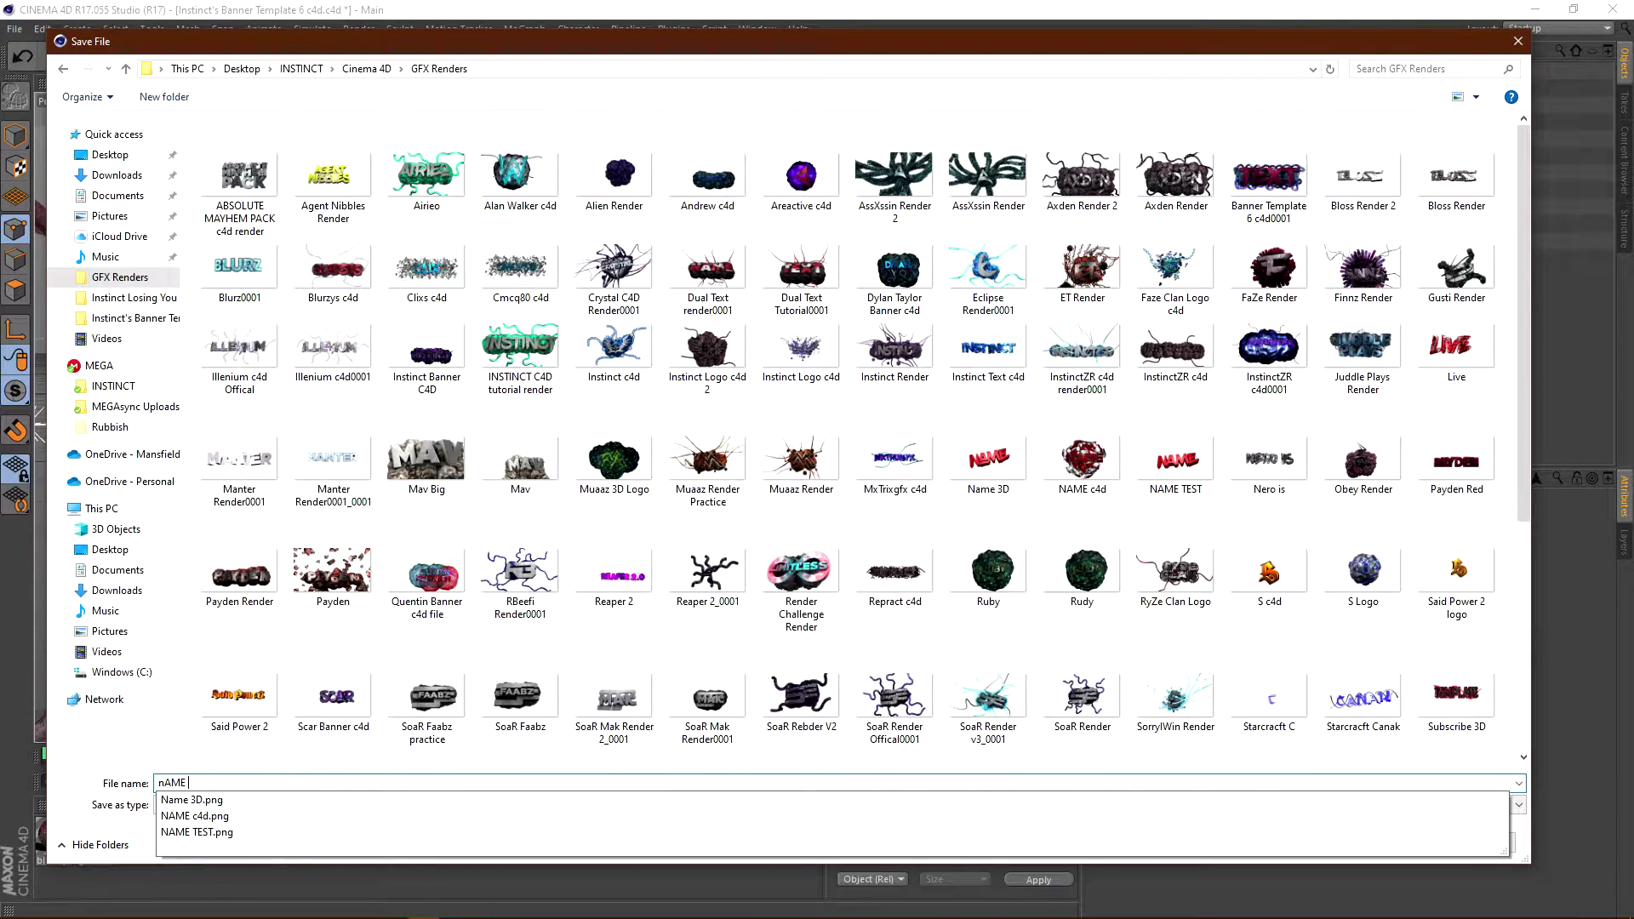
type(" tEMPLATE 6")
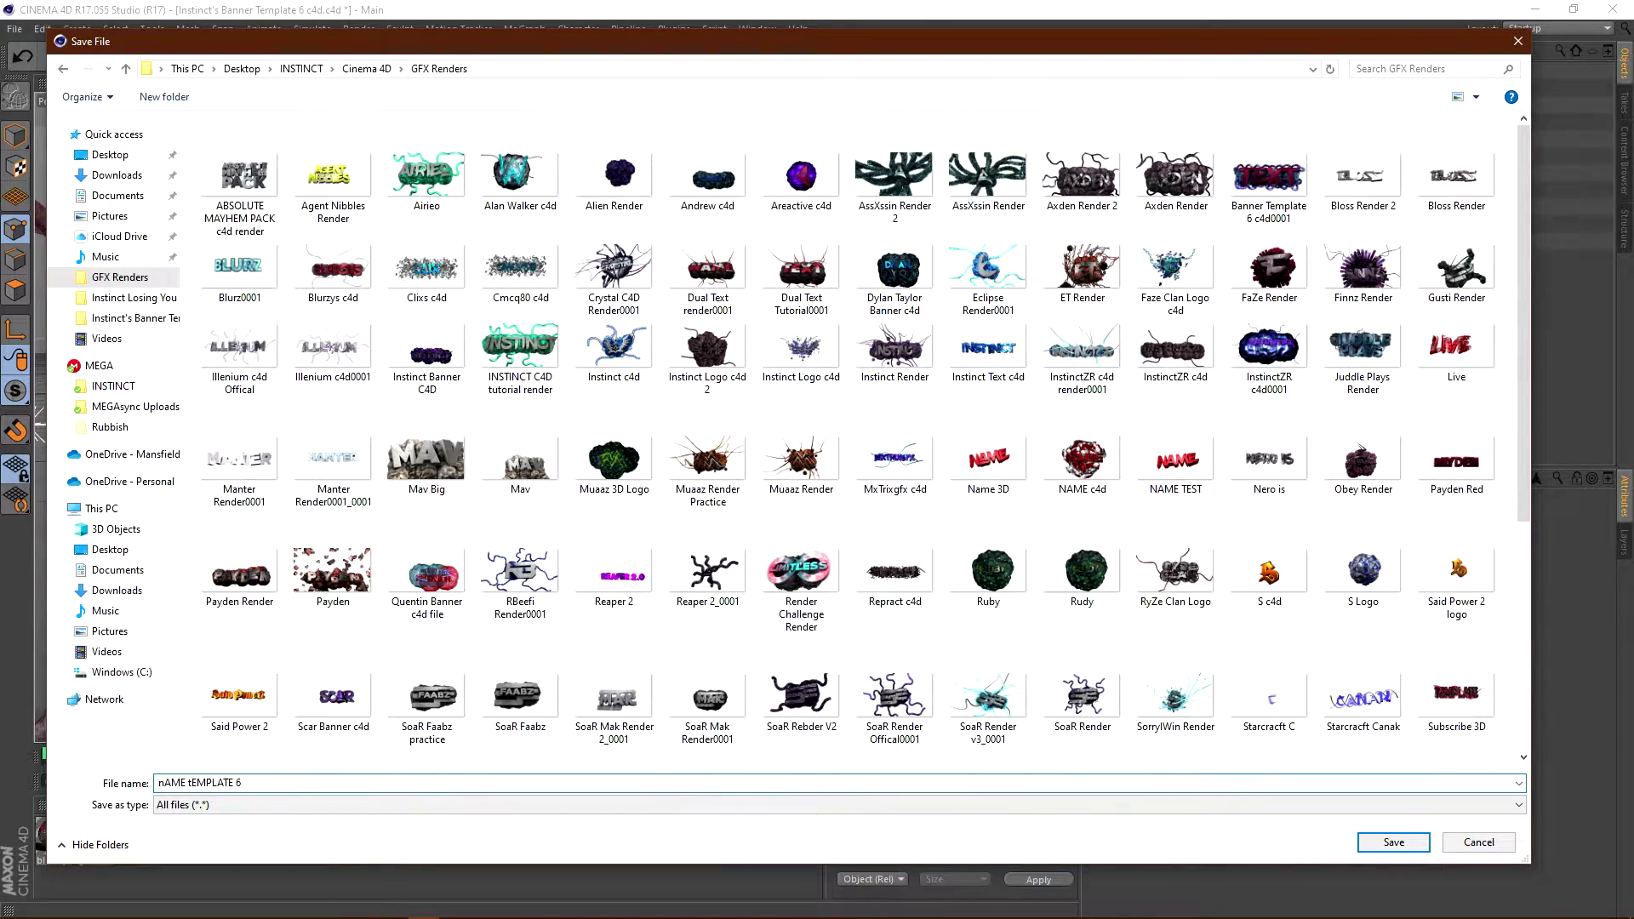
left_click(1392, 843)
left_click_drag(502, 111, 644, 119)
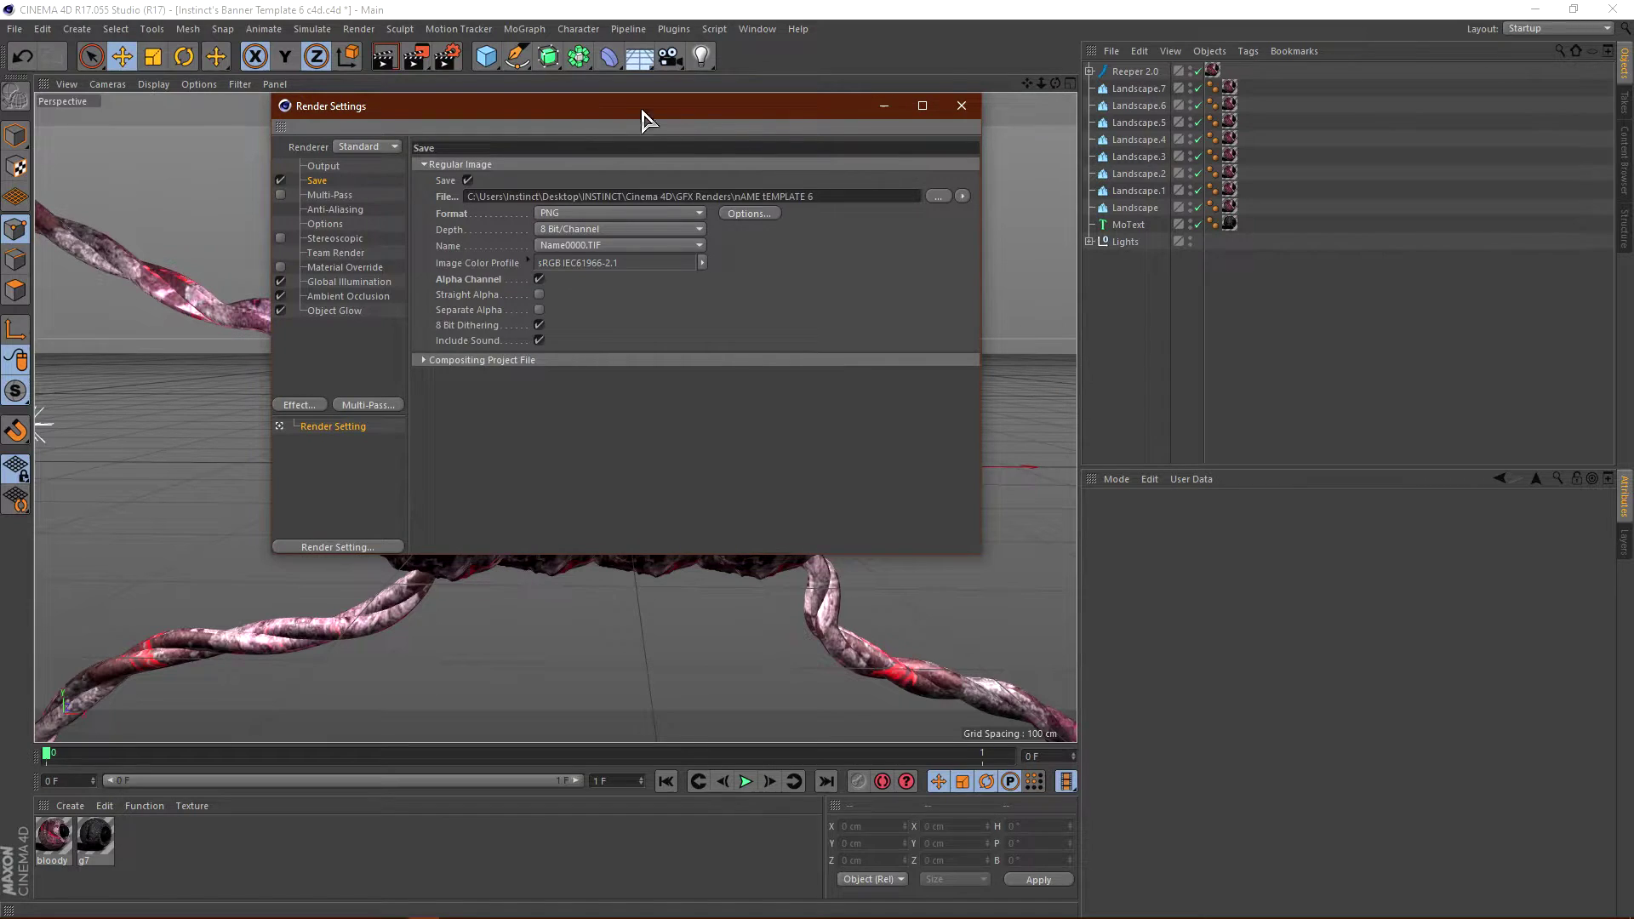
left_click(962, 107)
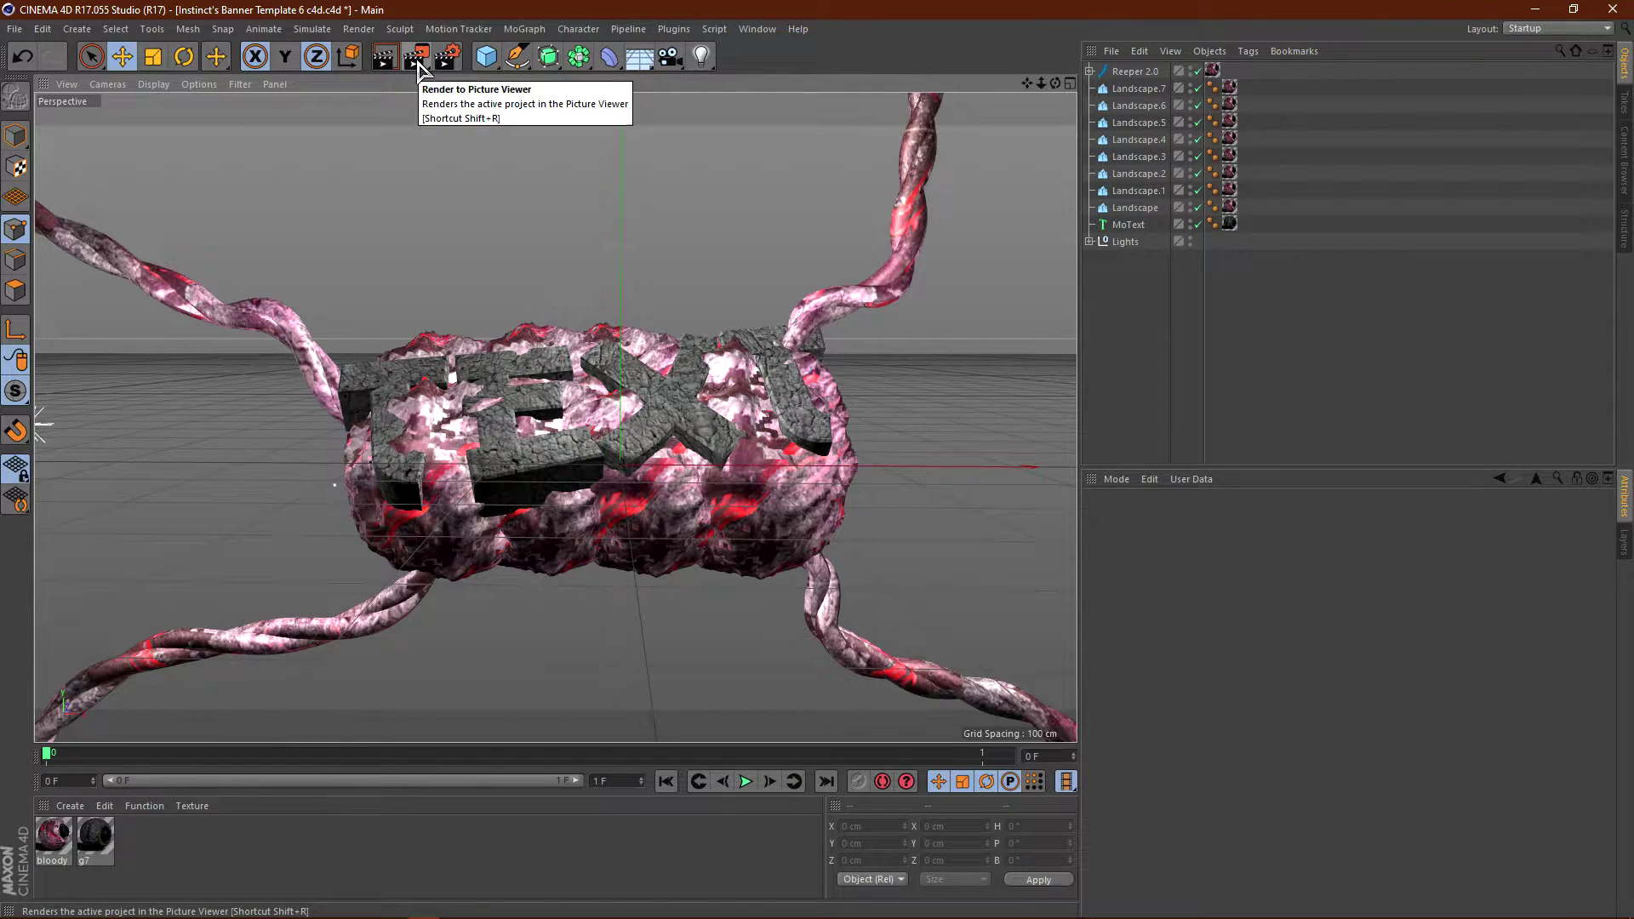
- Minimize Cinema 4D, open the Instinct's Banner Template #6 folder on the desktop and select the Photoshop file Instinct's Banner Template 6
left_click_drag(911, 7, 1007, 36)
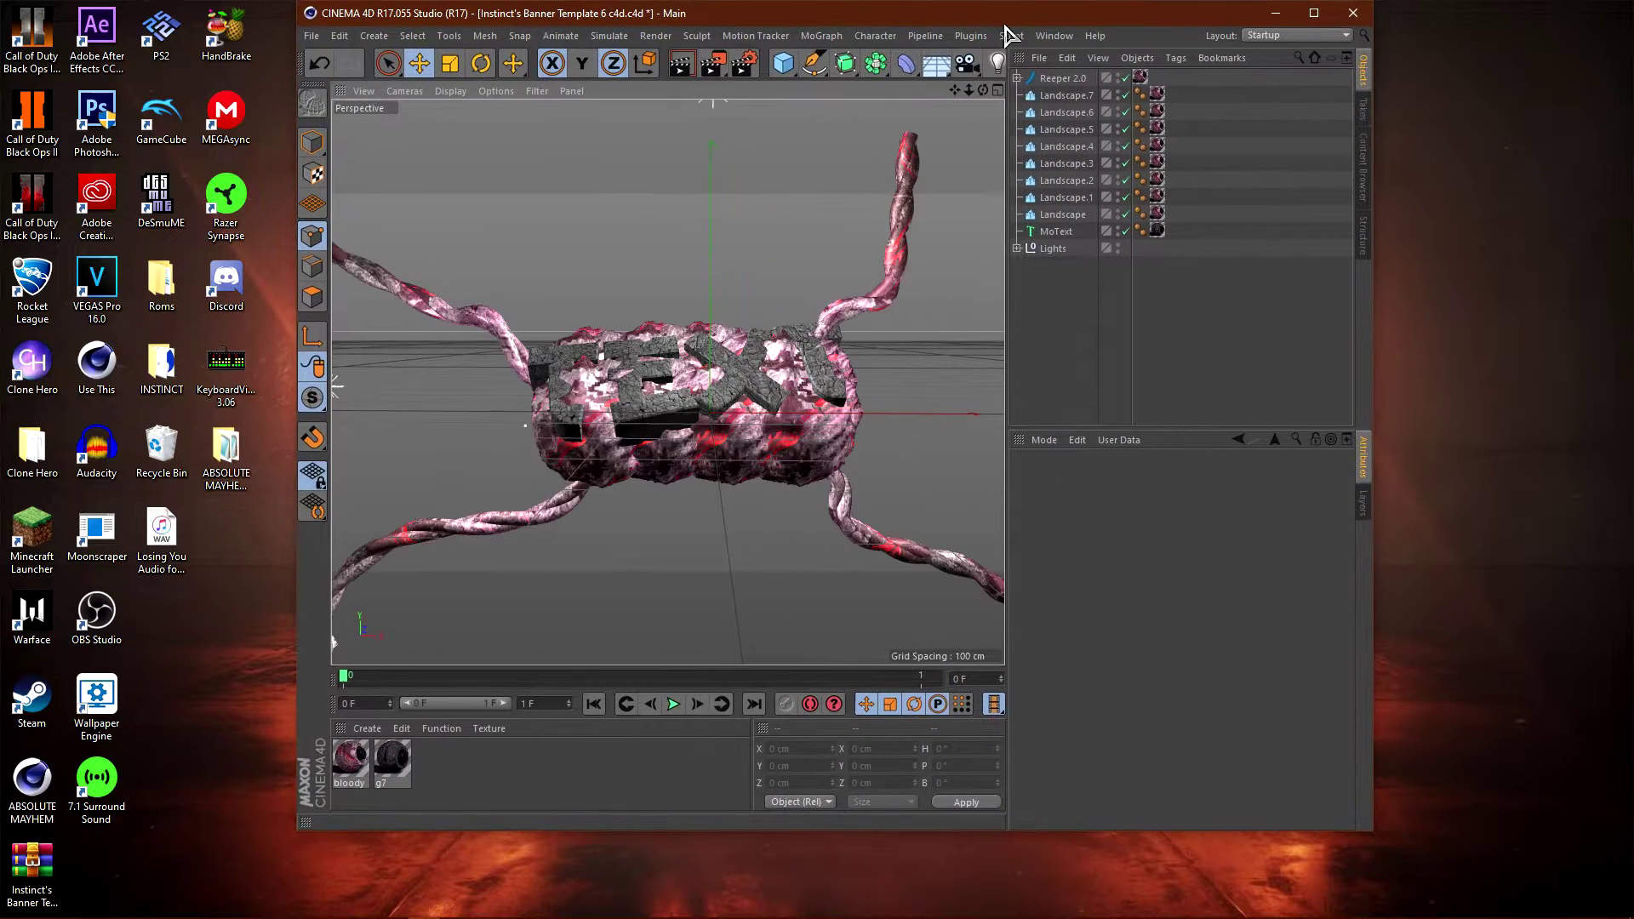
left_click(1277, 12)
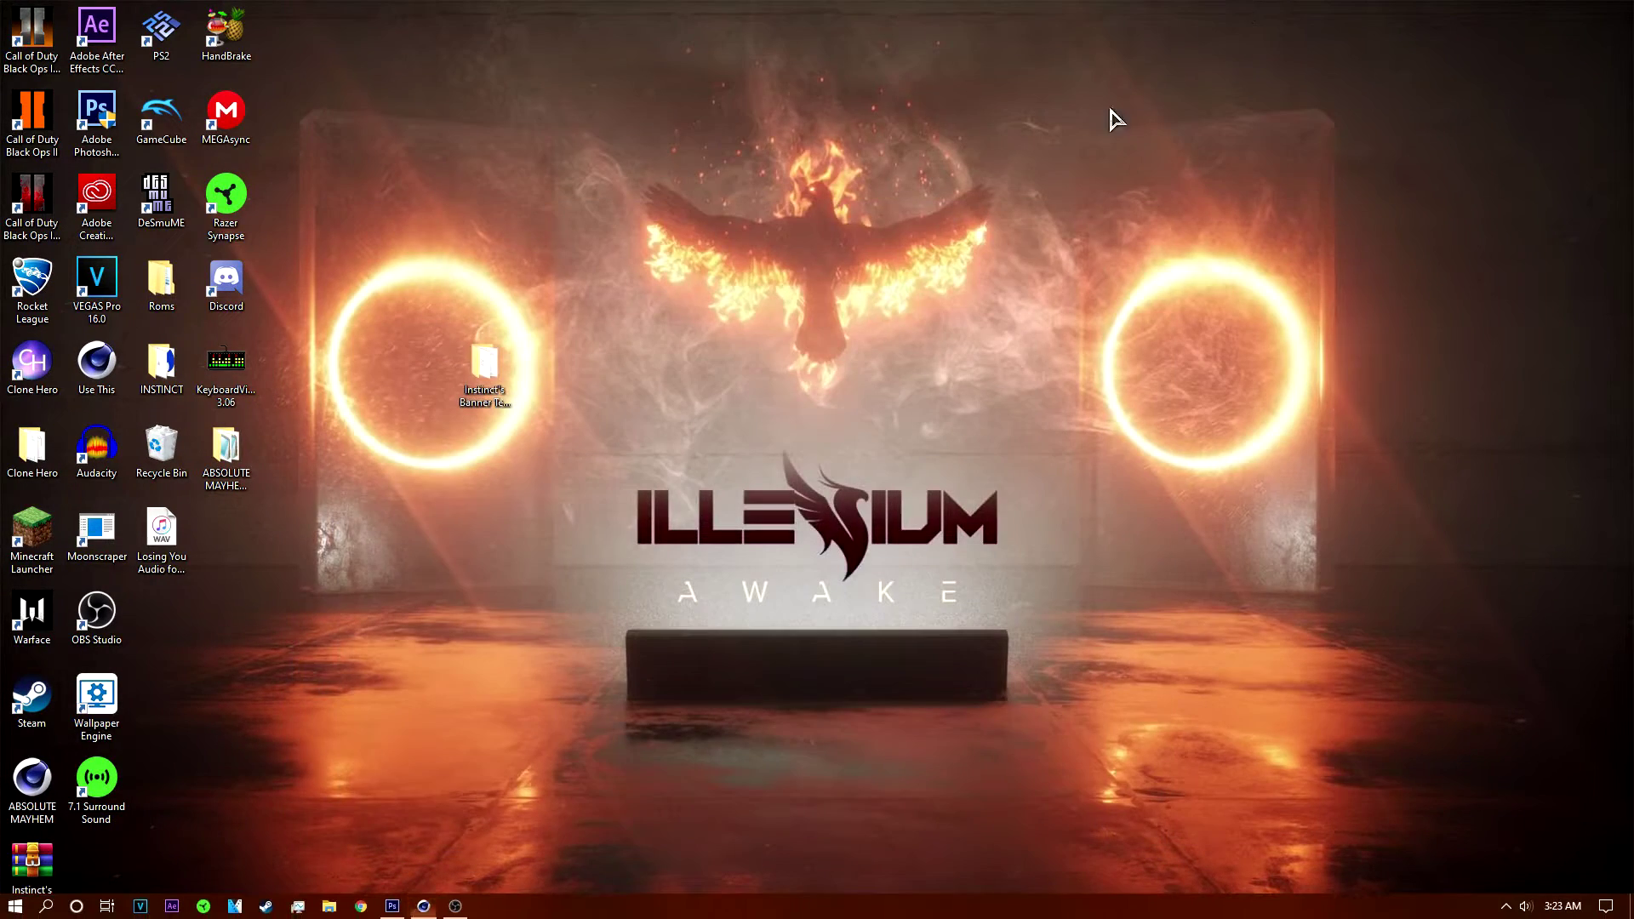
mouse_move(456, 907)
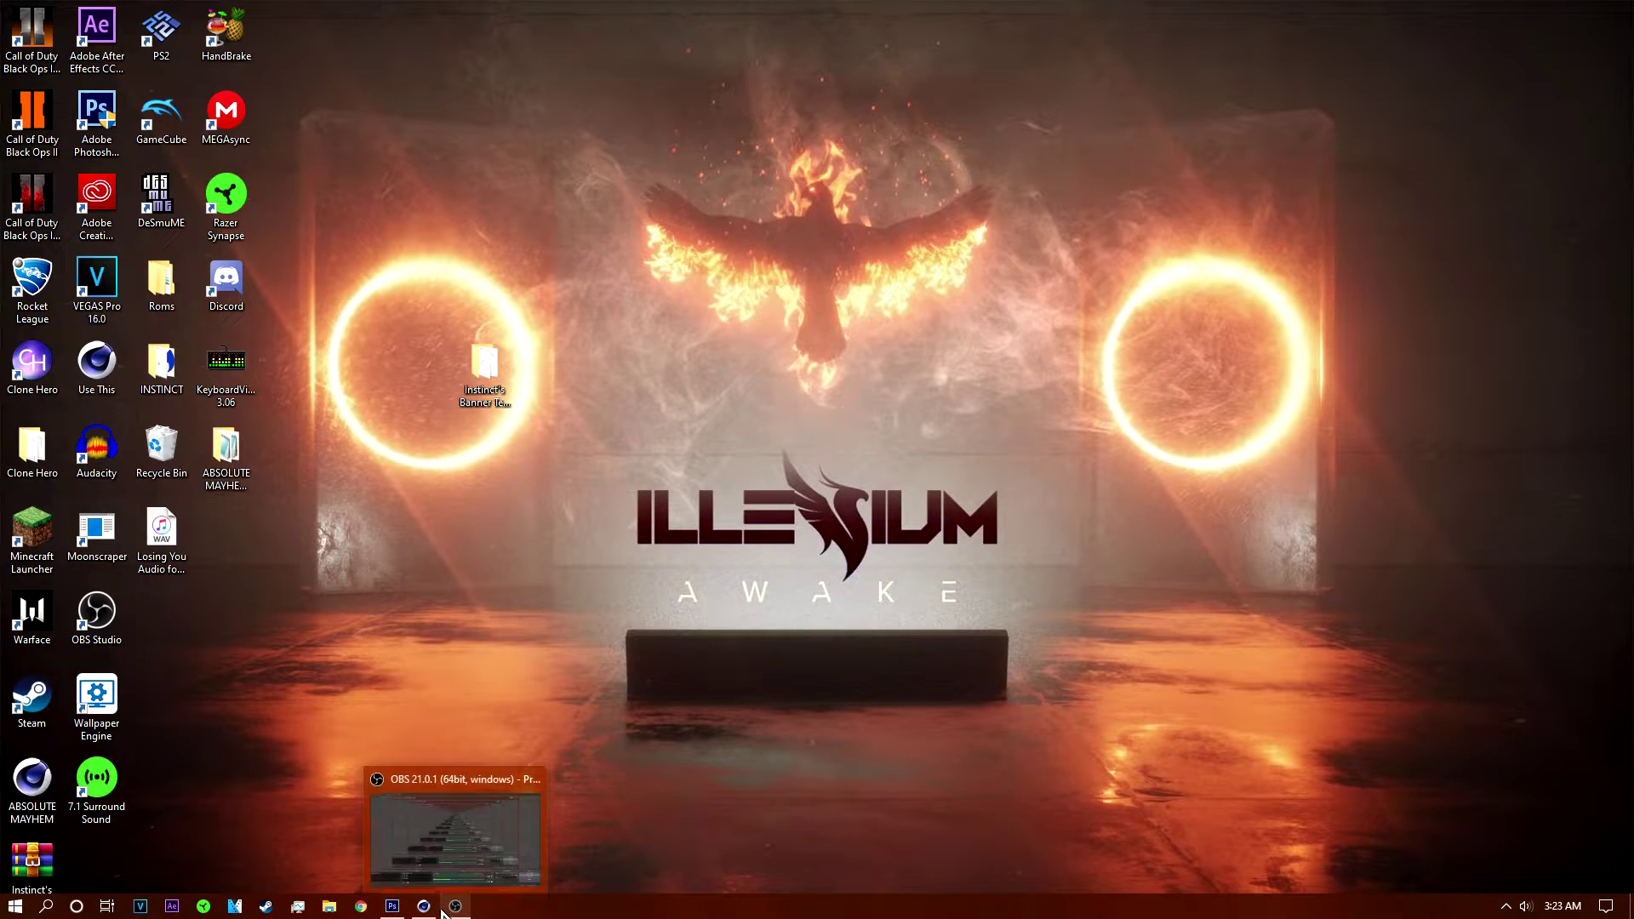
double_click(485, 366)
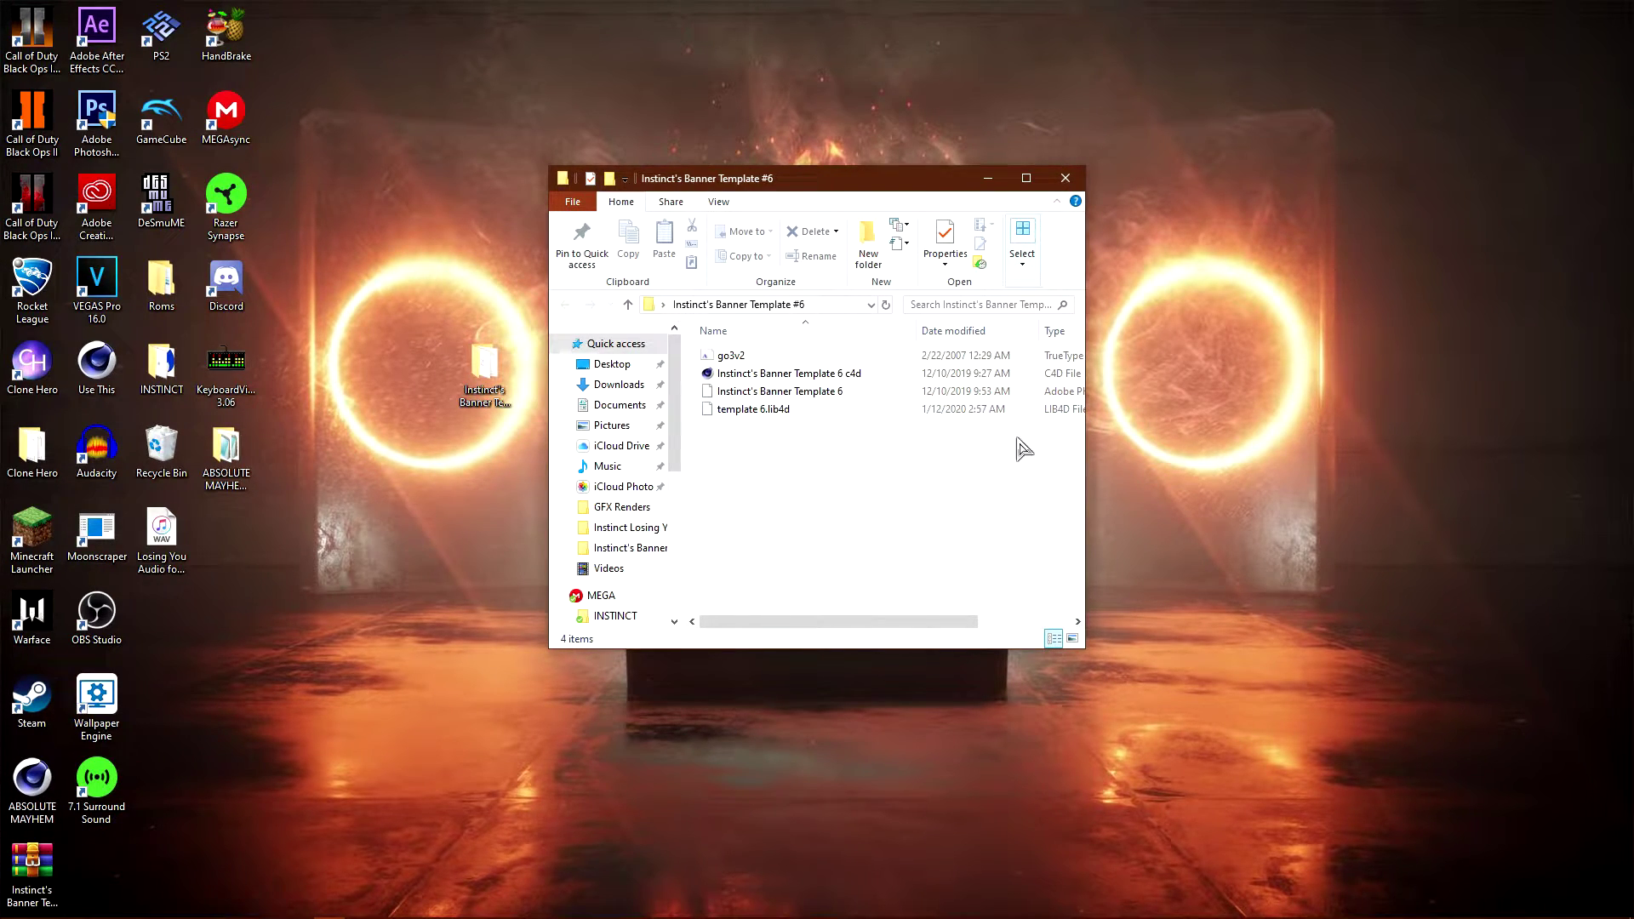
left_click_drag(1086, 454, 1313, 448)
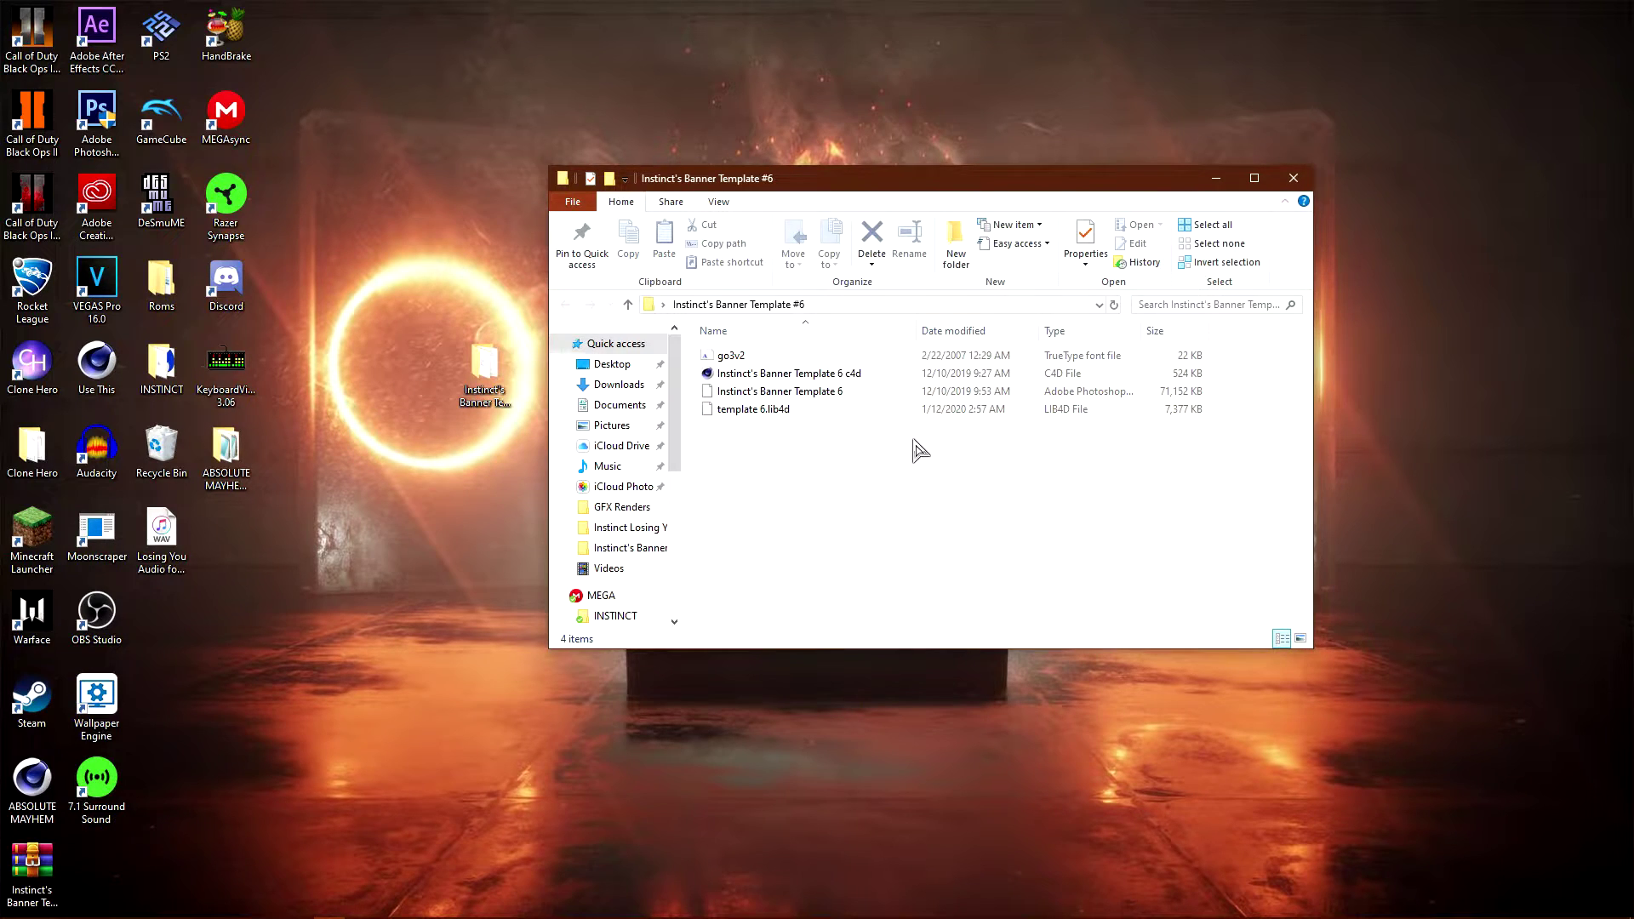
left_click(783, 391)
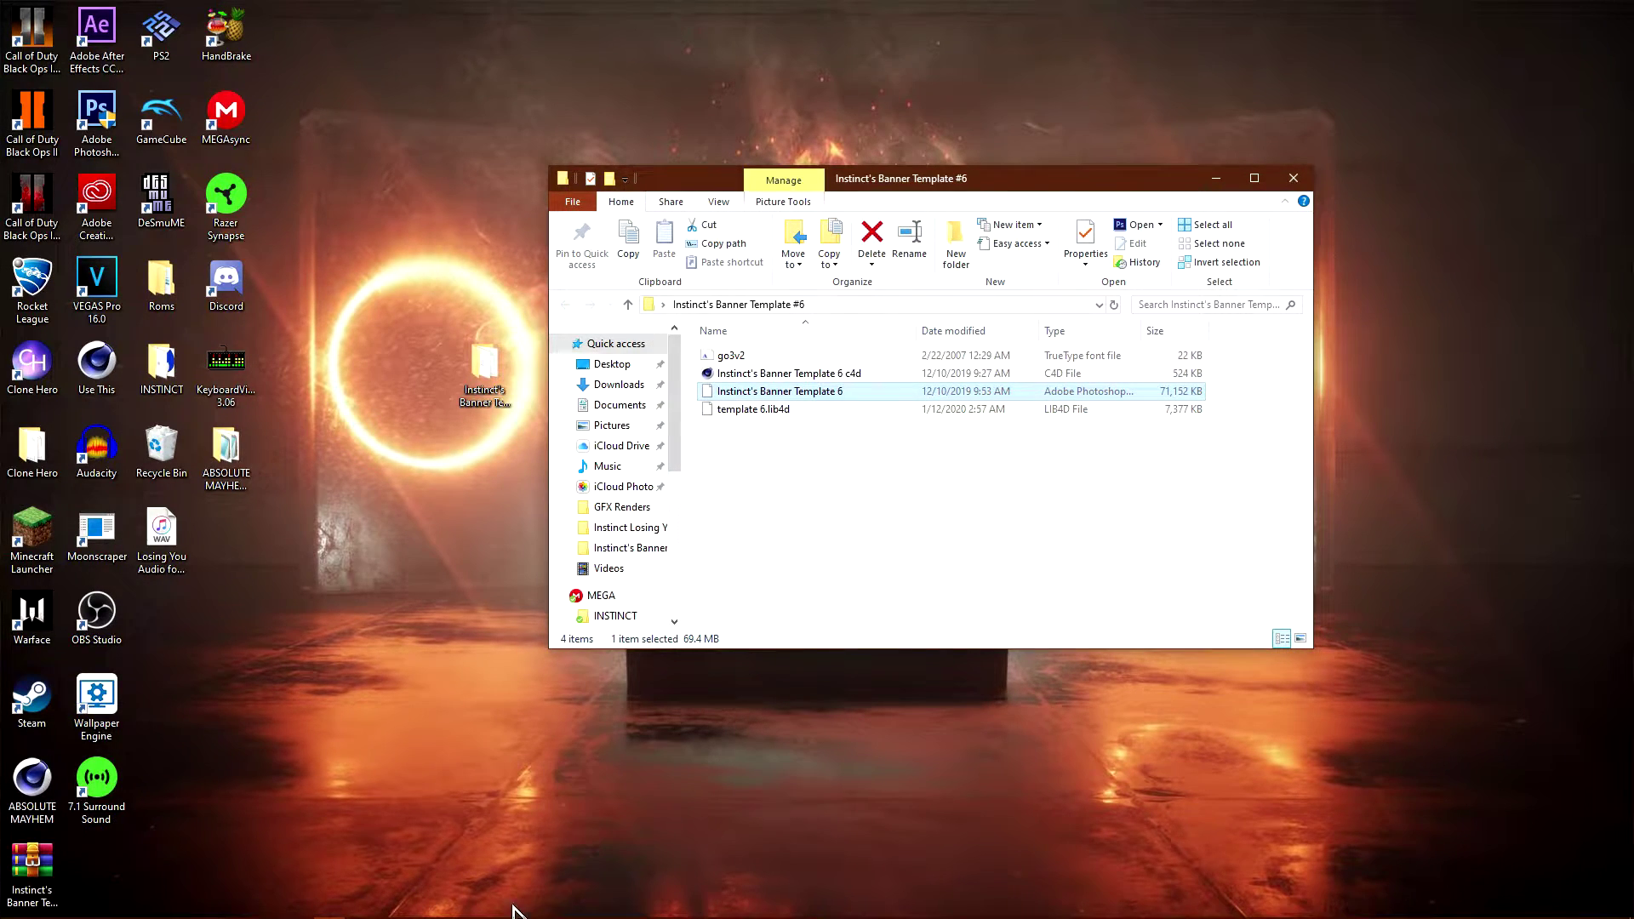
- Switch to Photoshop and try to find the banner template file among the Documents files
left_click(1216, 178)
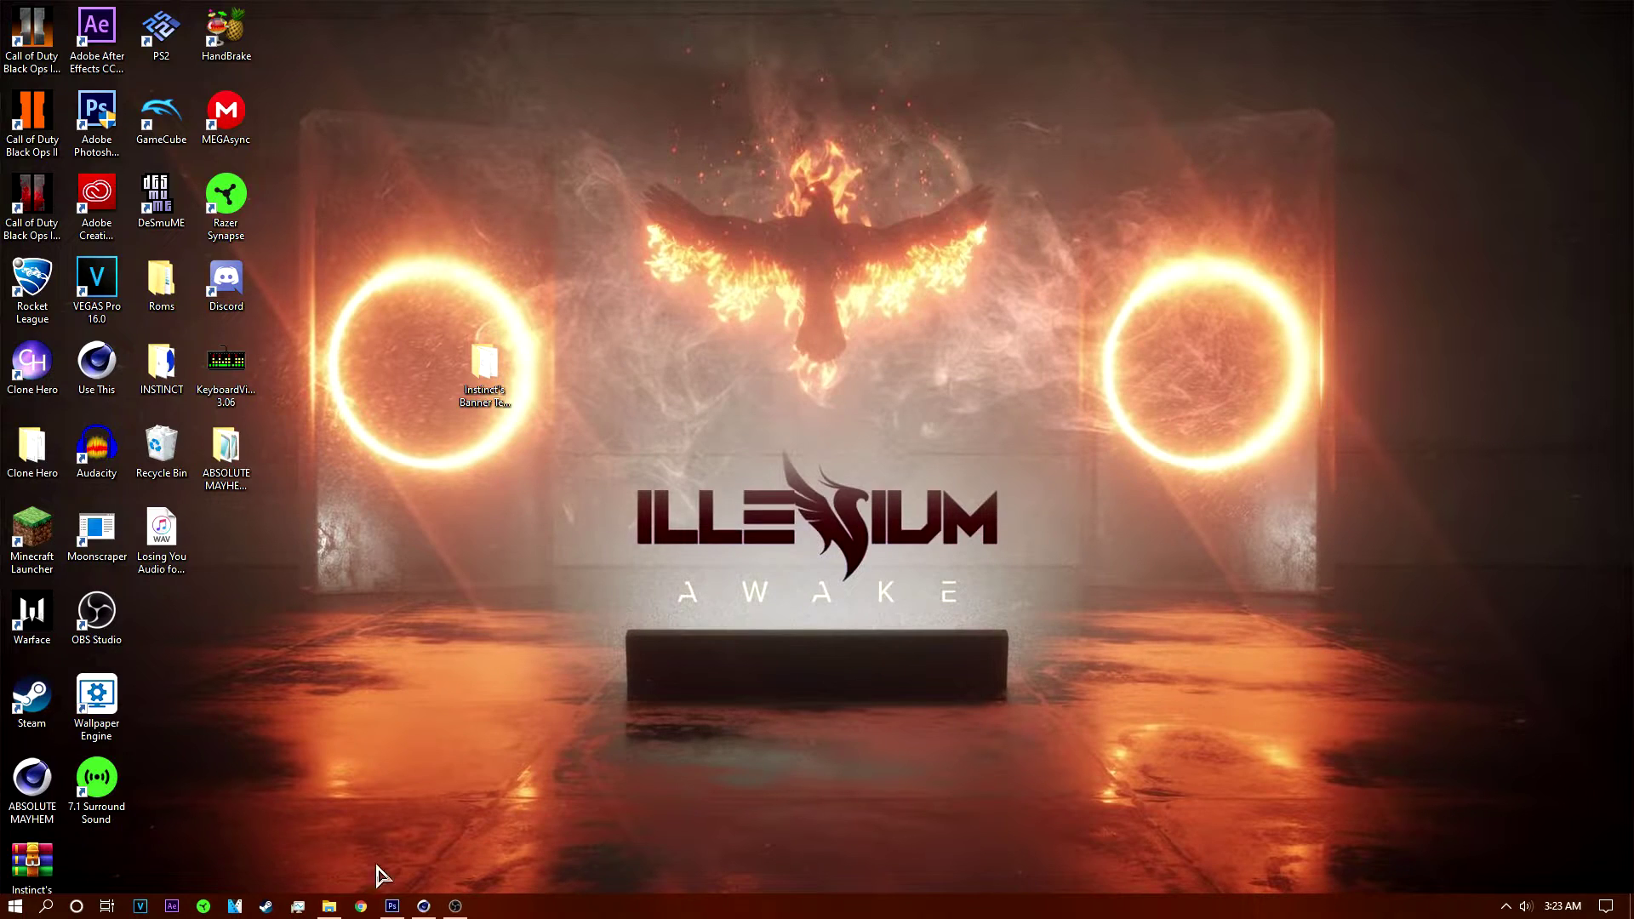
left_click(391, 907)
left_click(47, 10)
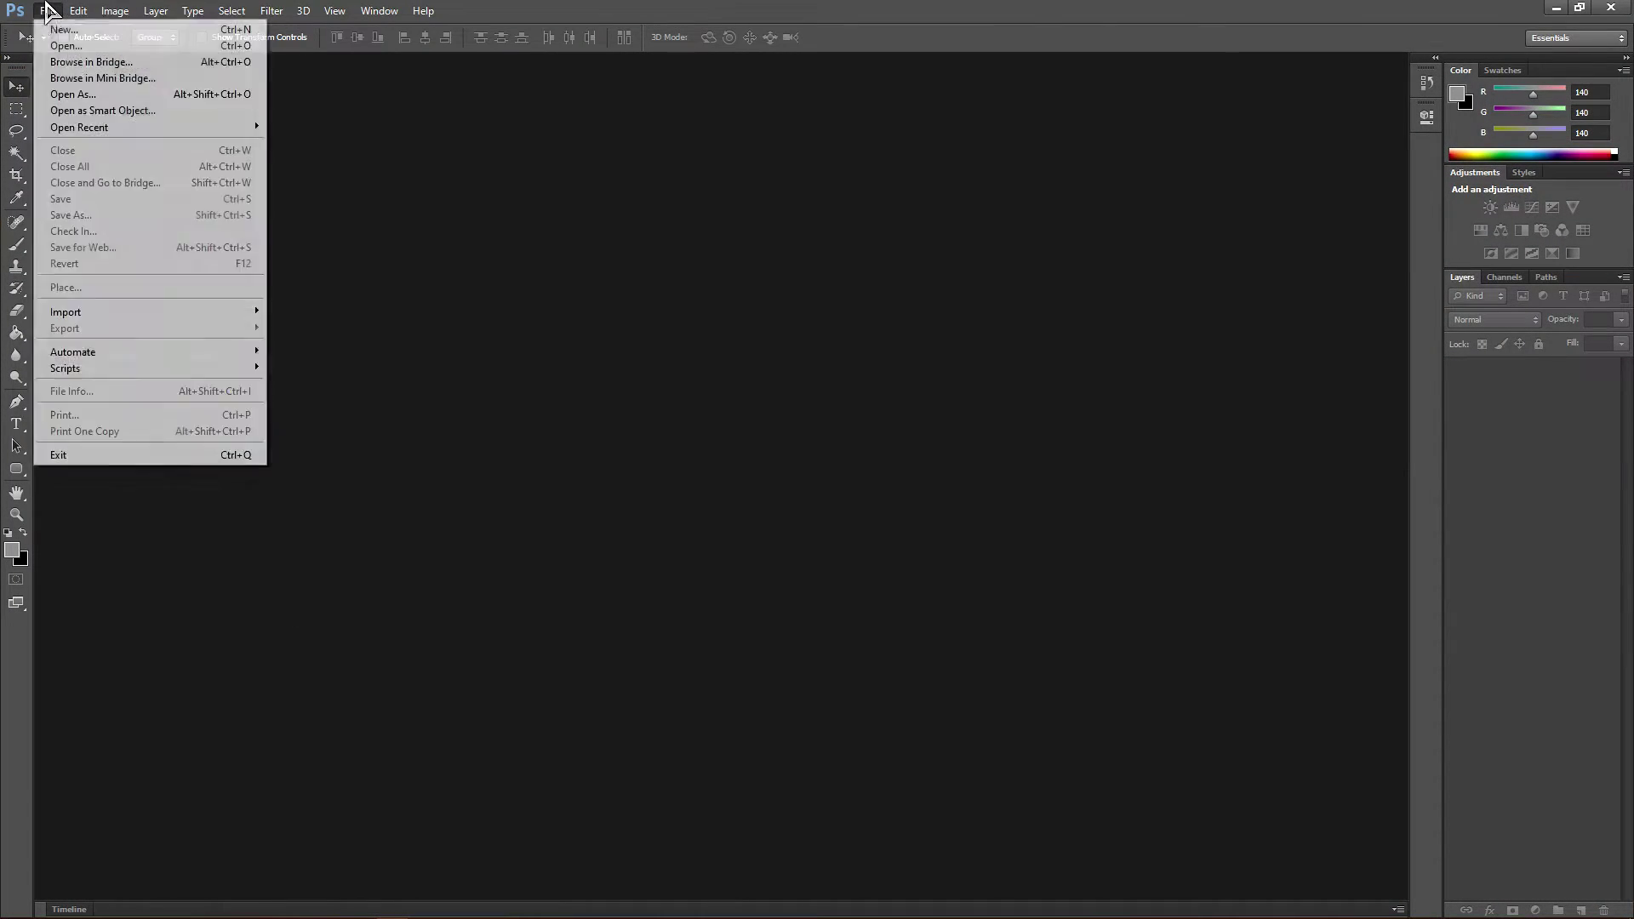
left_click(65, 45)
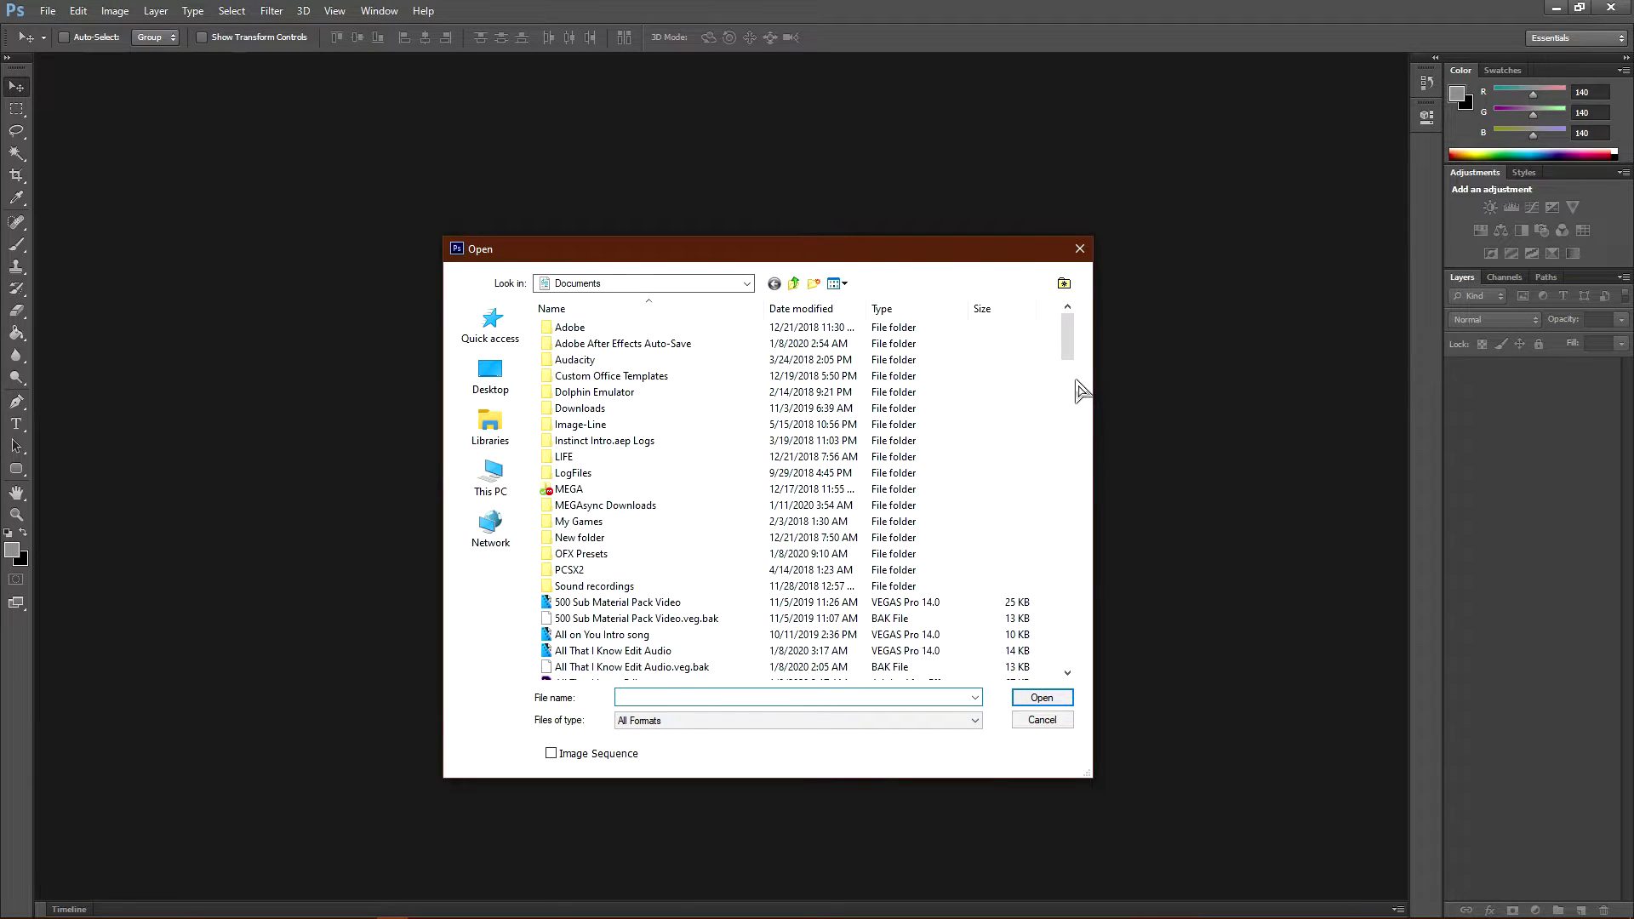
left_click_drag(1067, 341, 1077, 398)
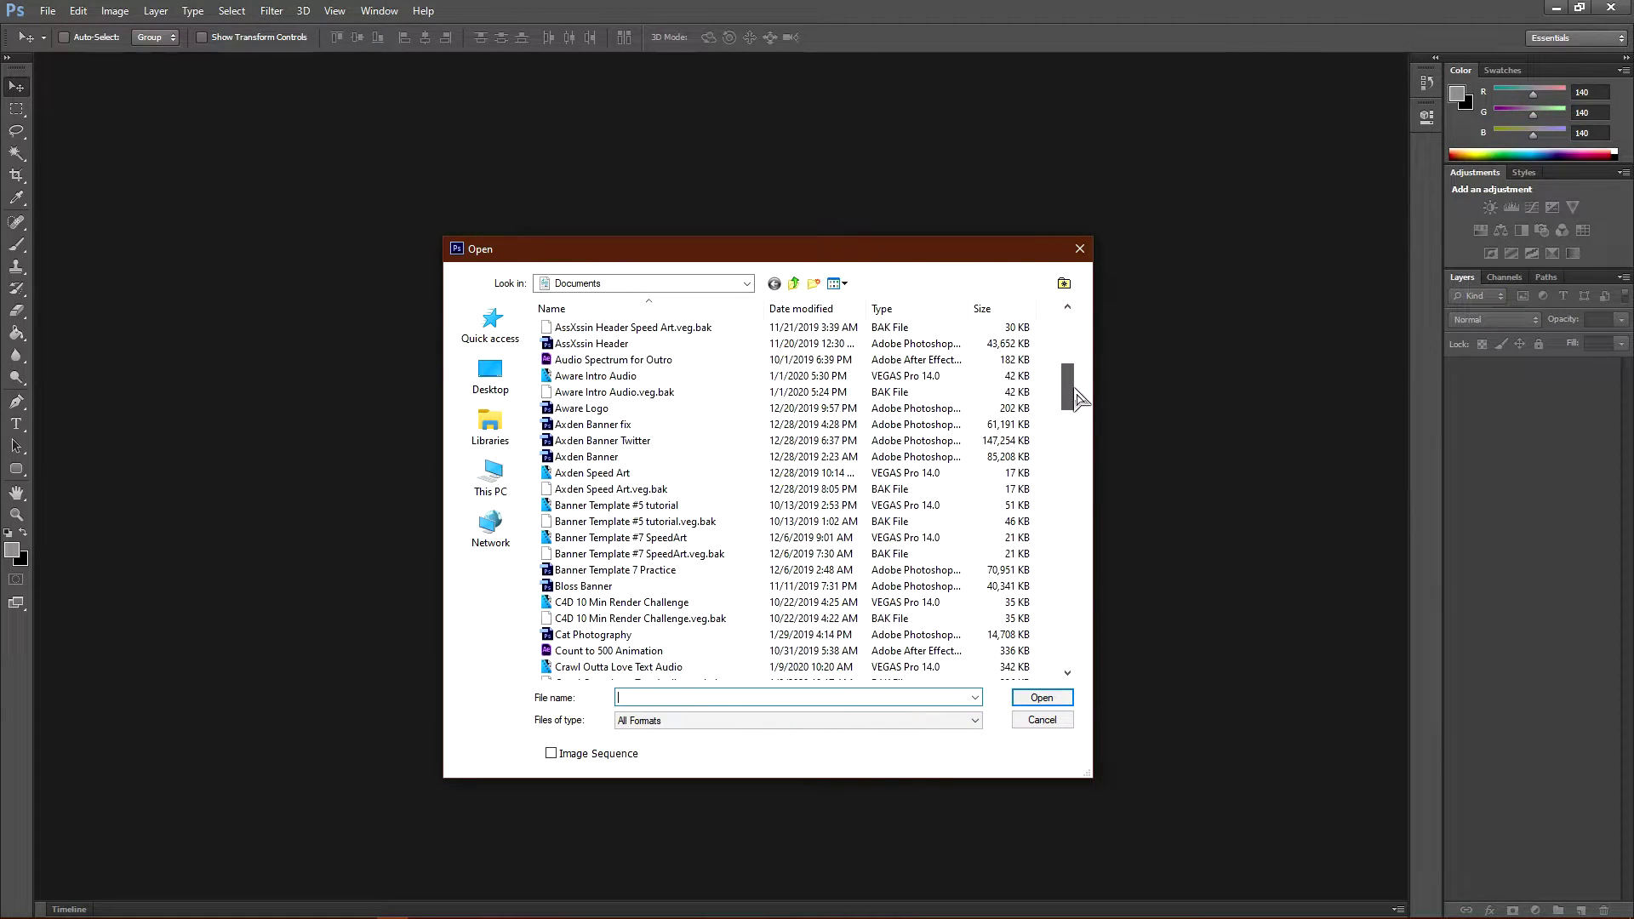
mouse_move(625, 579)
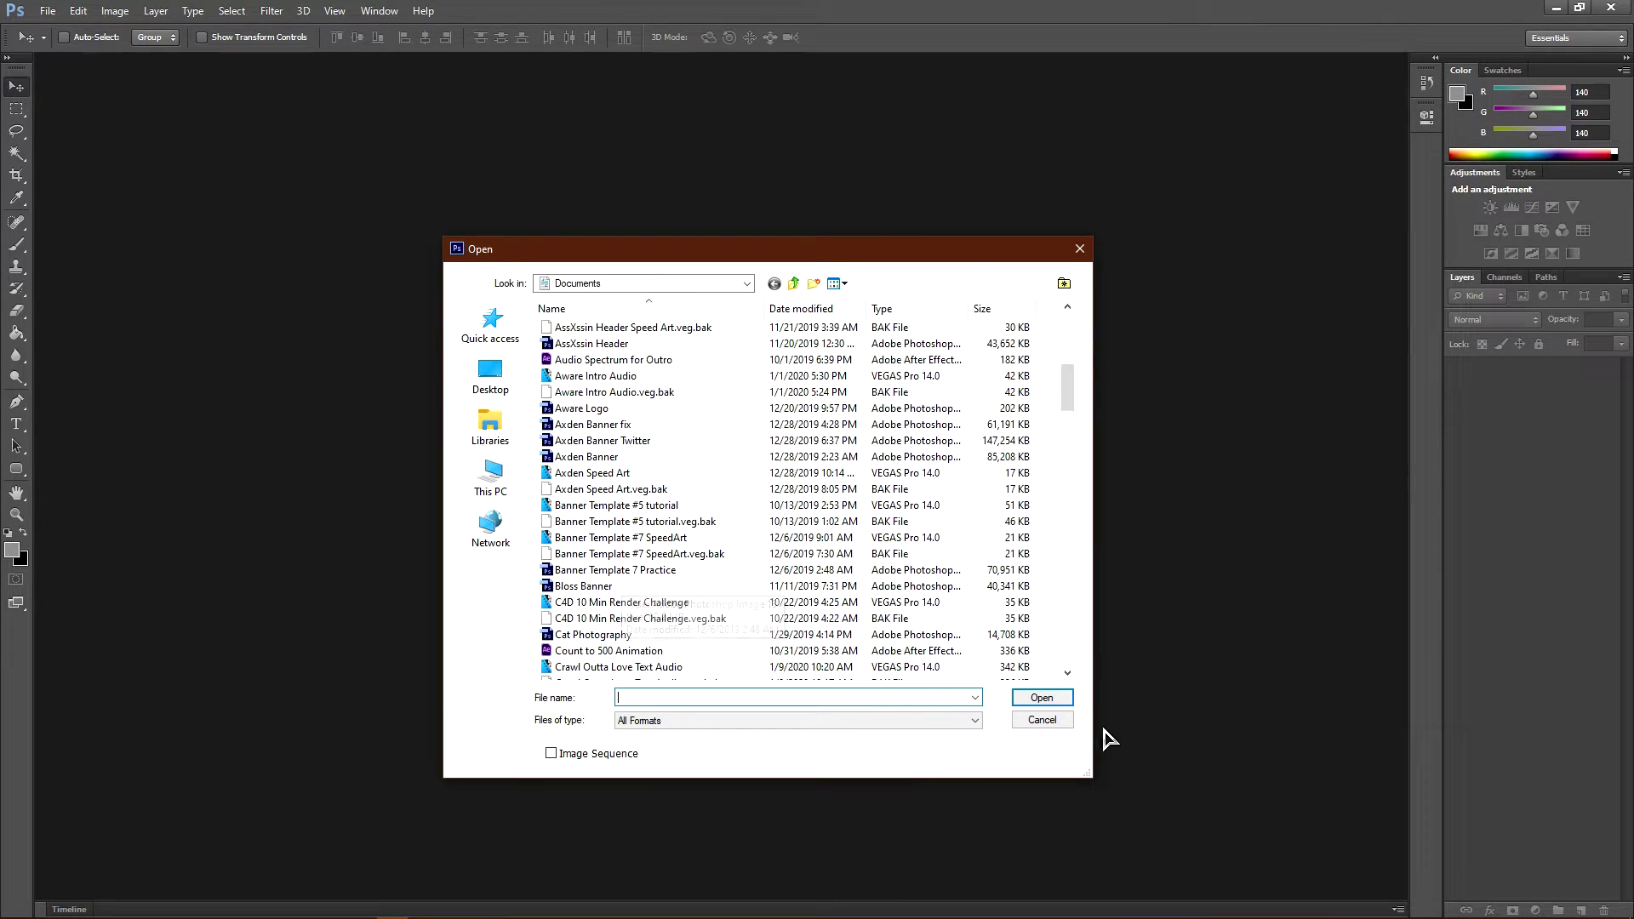
left_click(1058, 722)
left_click(1555, 8)
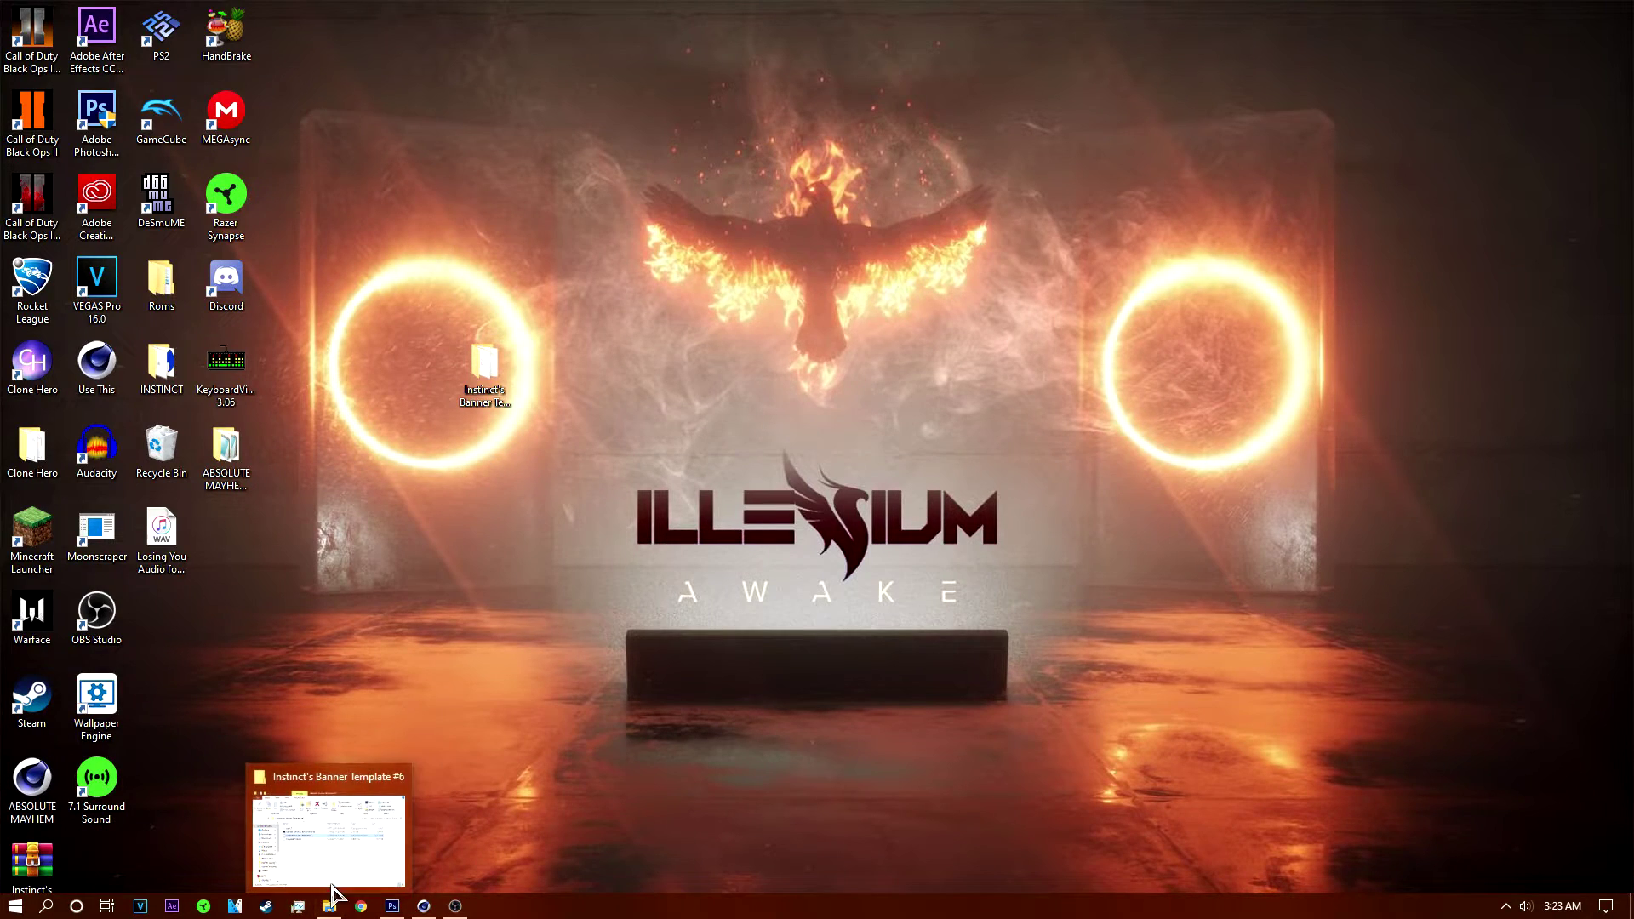
- Open Instinct's Banner Template 6.psd from the template folder in Photoshop and select the Text layer
left_click(328, 839)
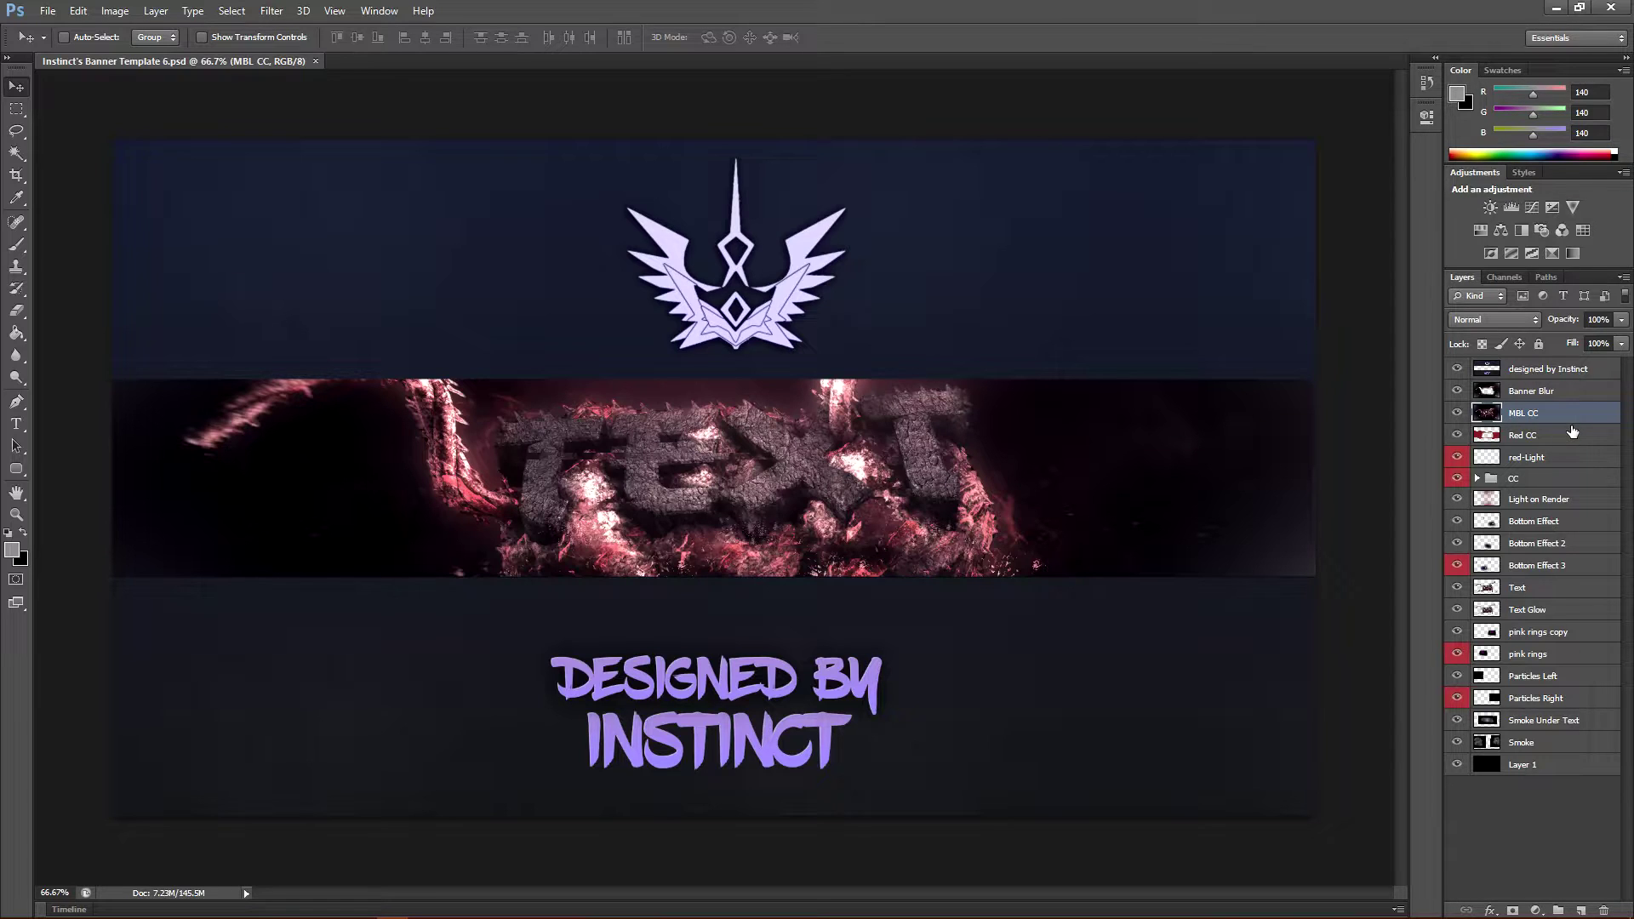
left_click(1556, 589)
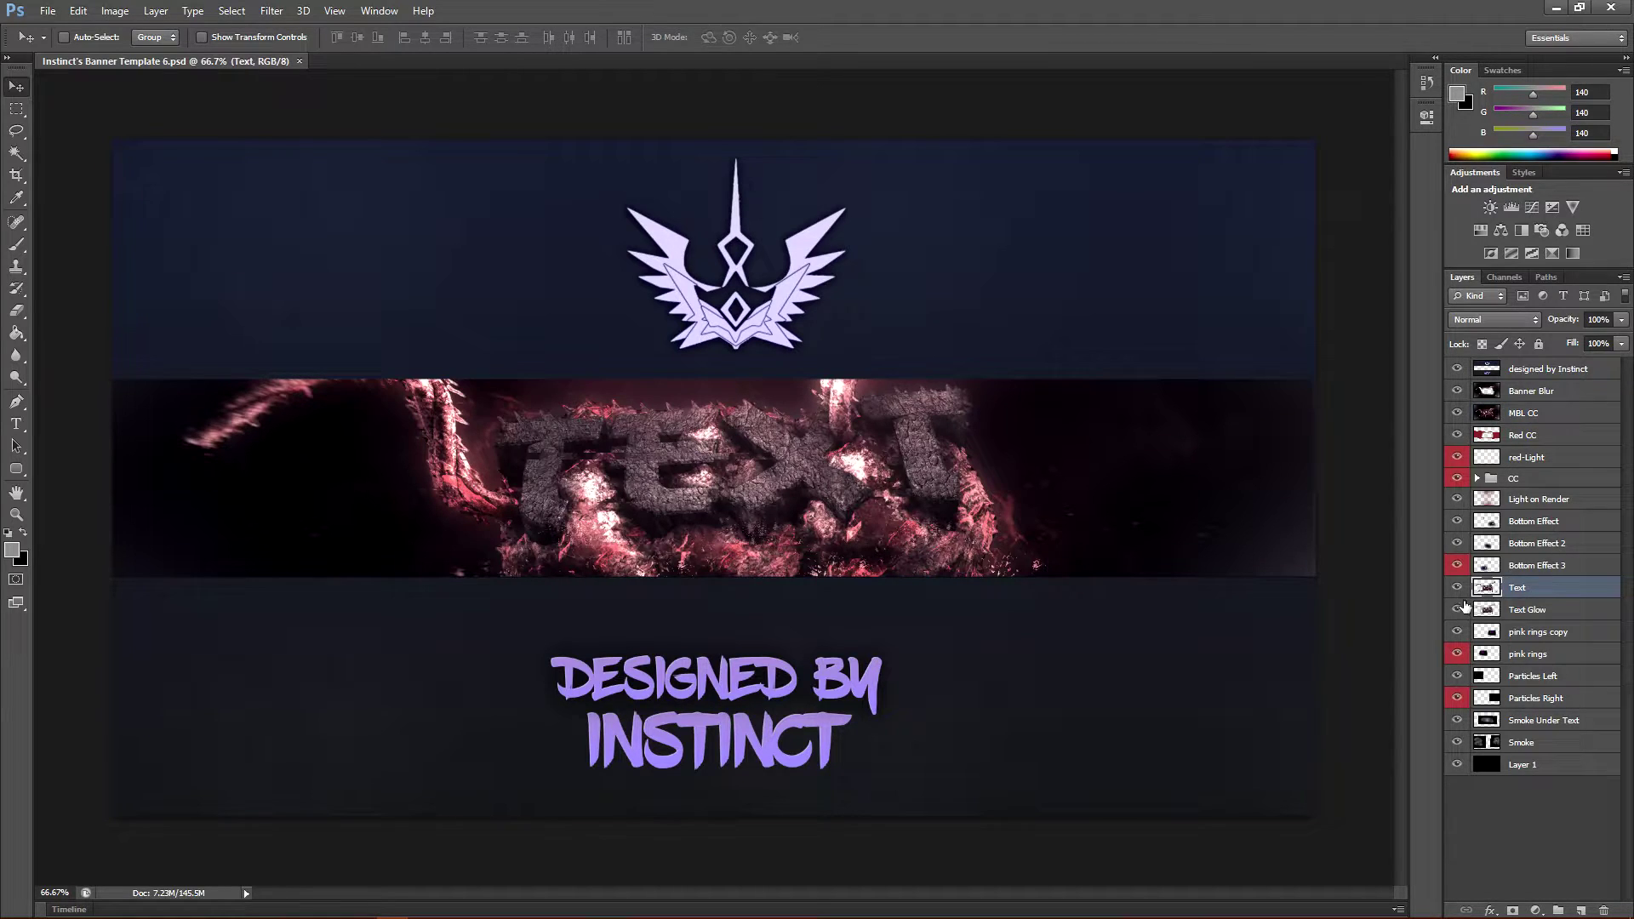
- Hide the Text, Text Glow, Banner Blur and MBL CC layers in the banner template
left_click(1459, 591)
left_click(1458, 589)
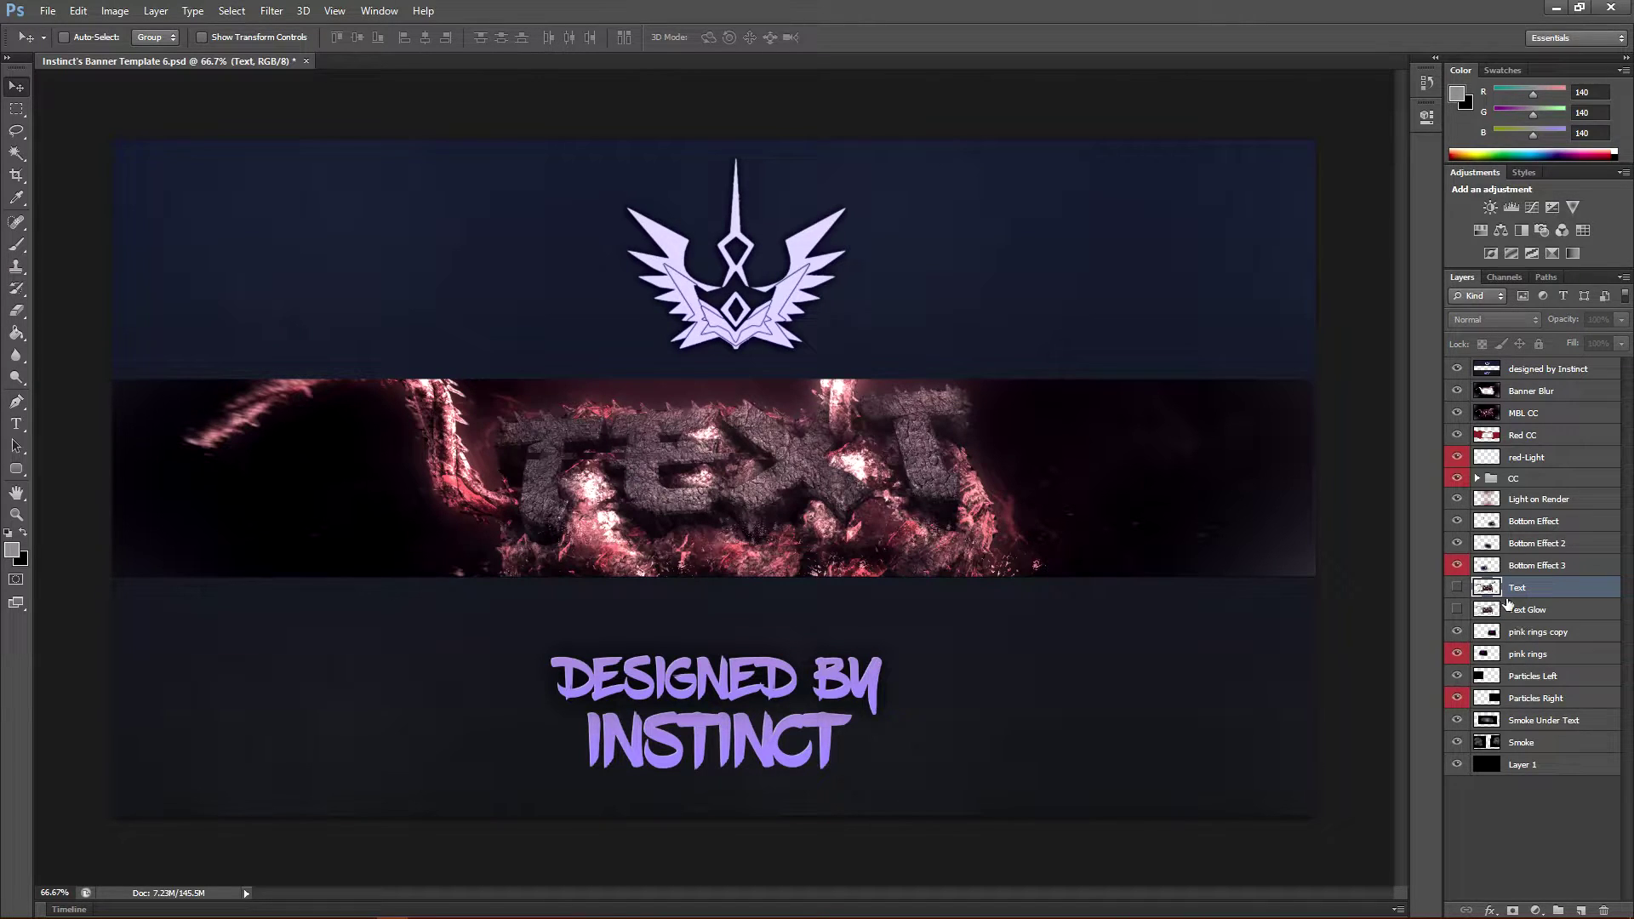
left_click_drag(1457, 391, 1457, 414)
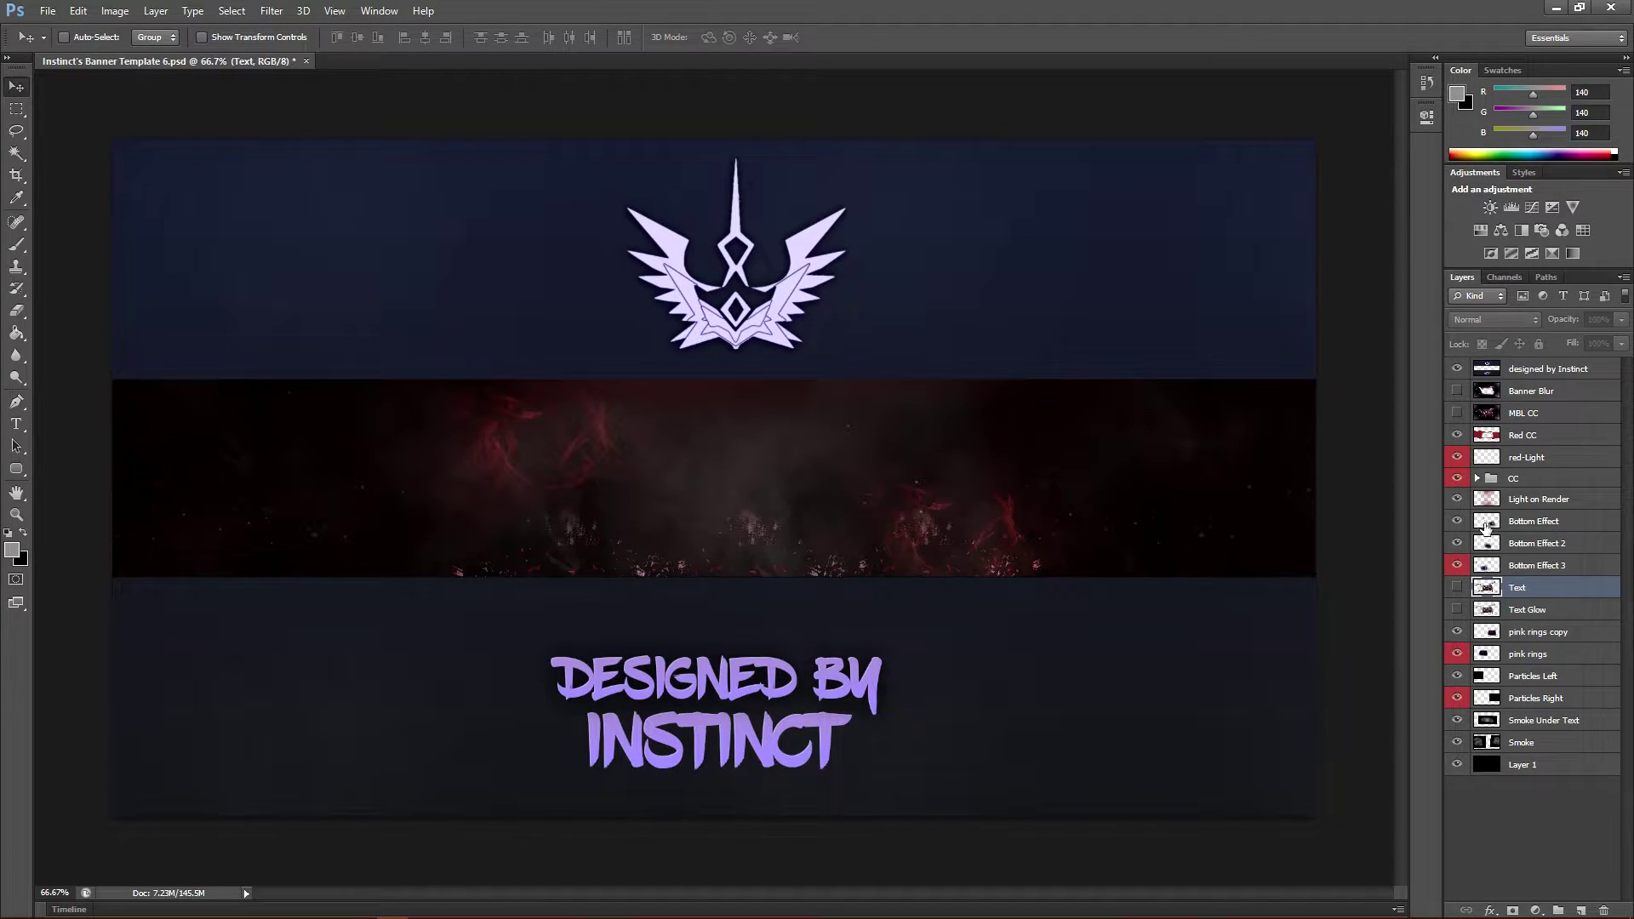
left_click(1456, 392)
- Open the Text Render SpeedArt0001 image from the GFX Renders folder inside INSTINCT's Cinema 4D folder
left_click(51, 11)
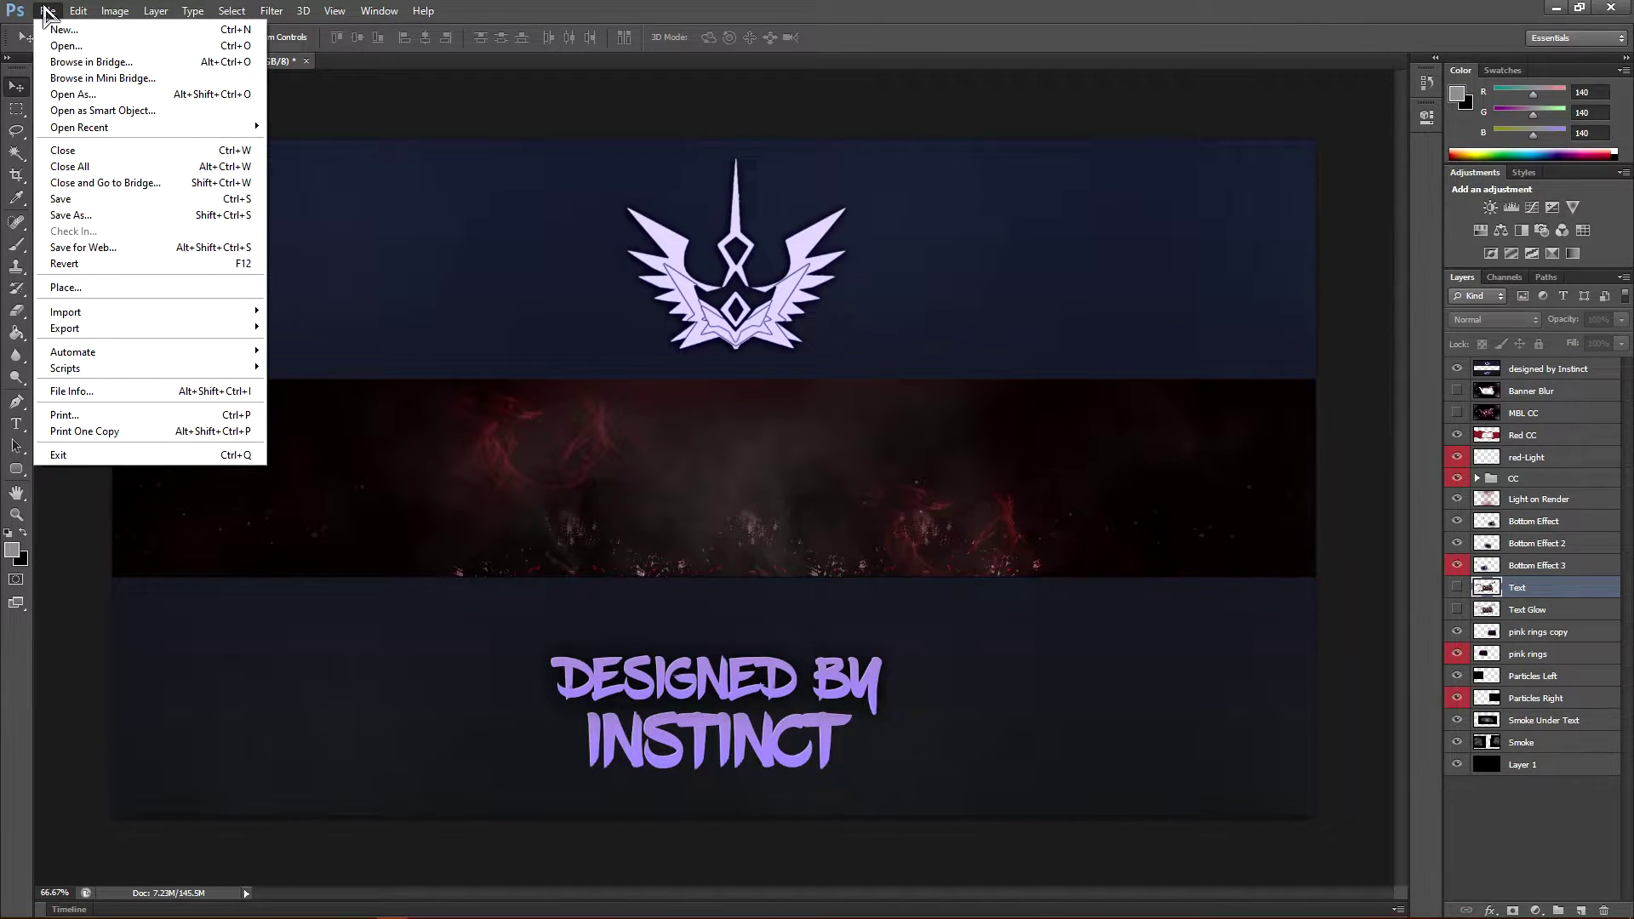
left_click(65, 45)
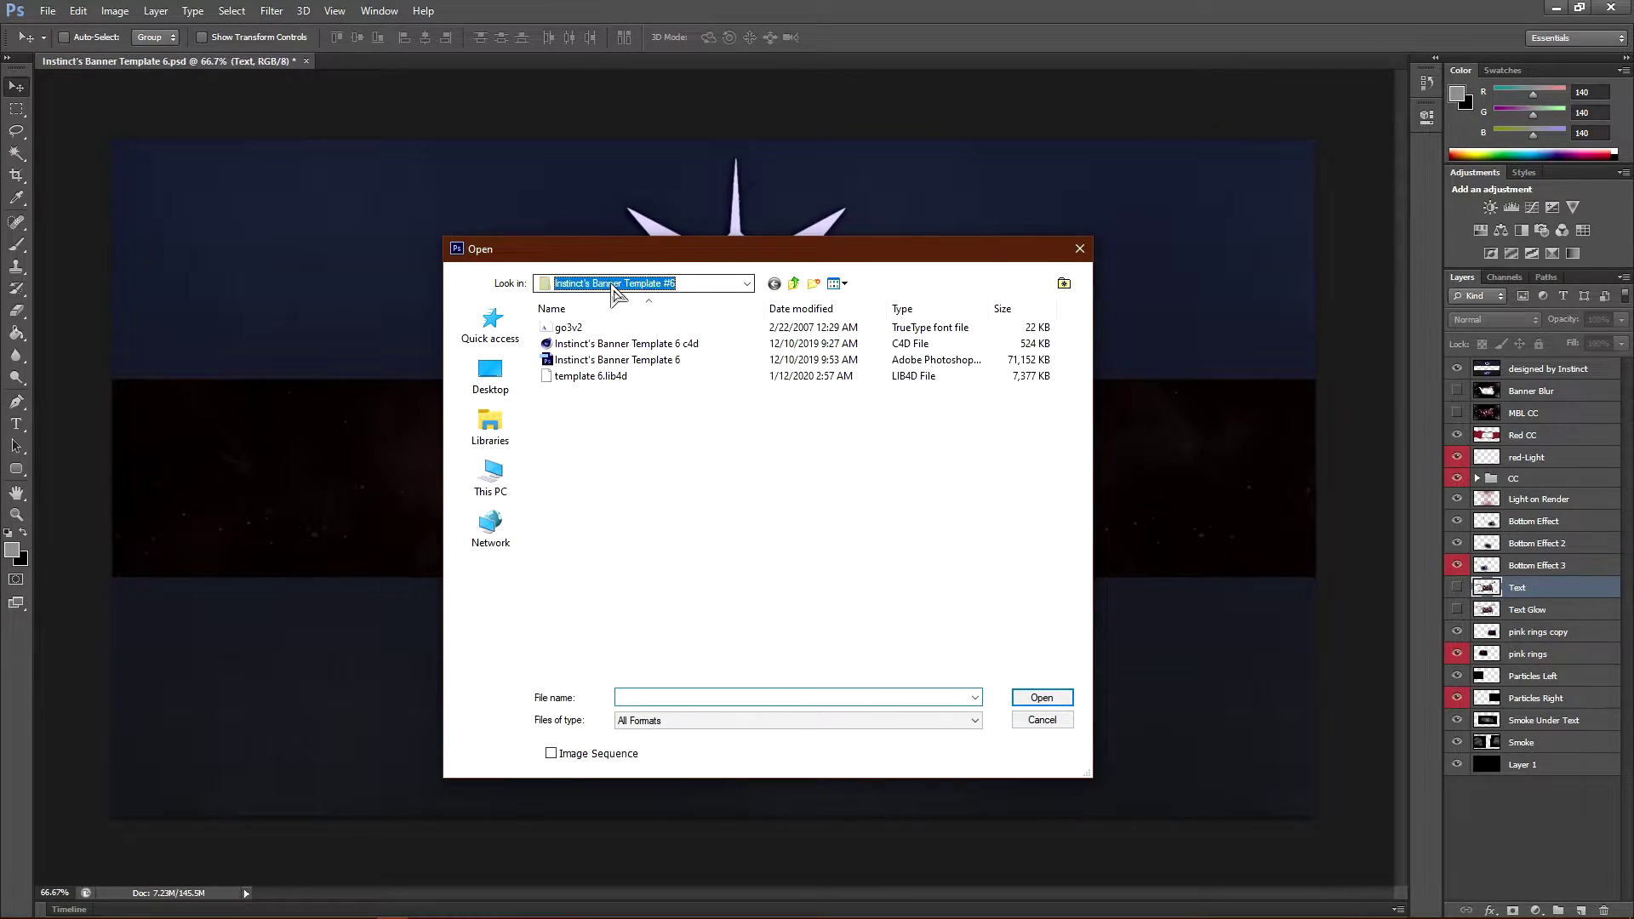
left_click(616, 286)
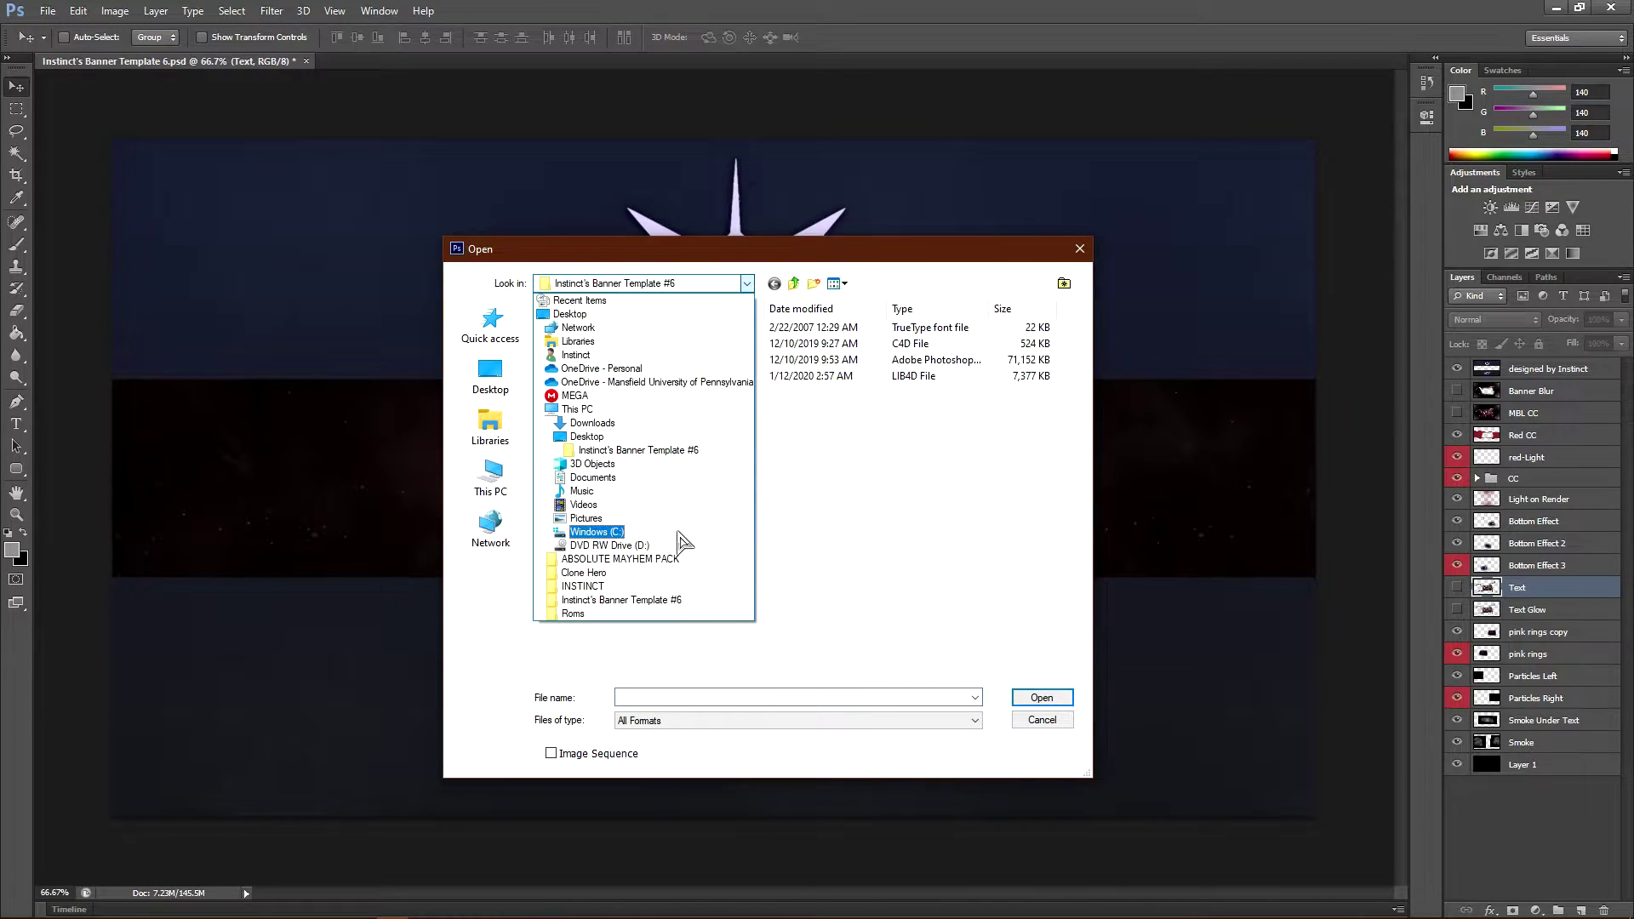
left_click(580, 593)
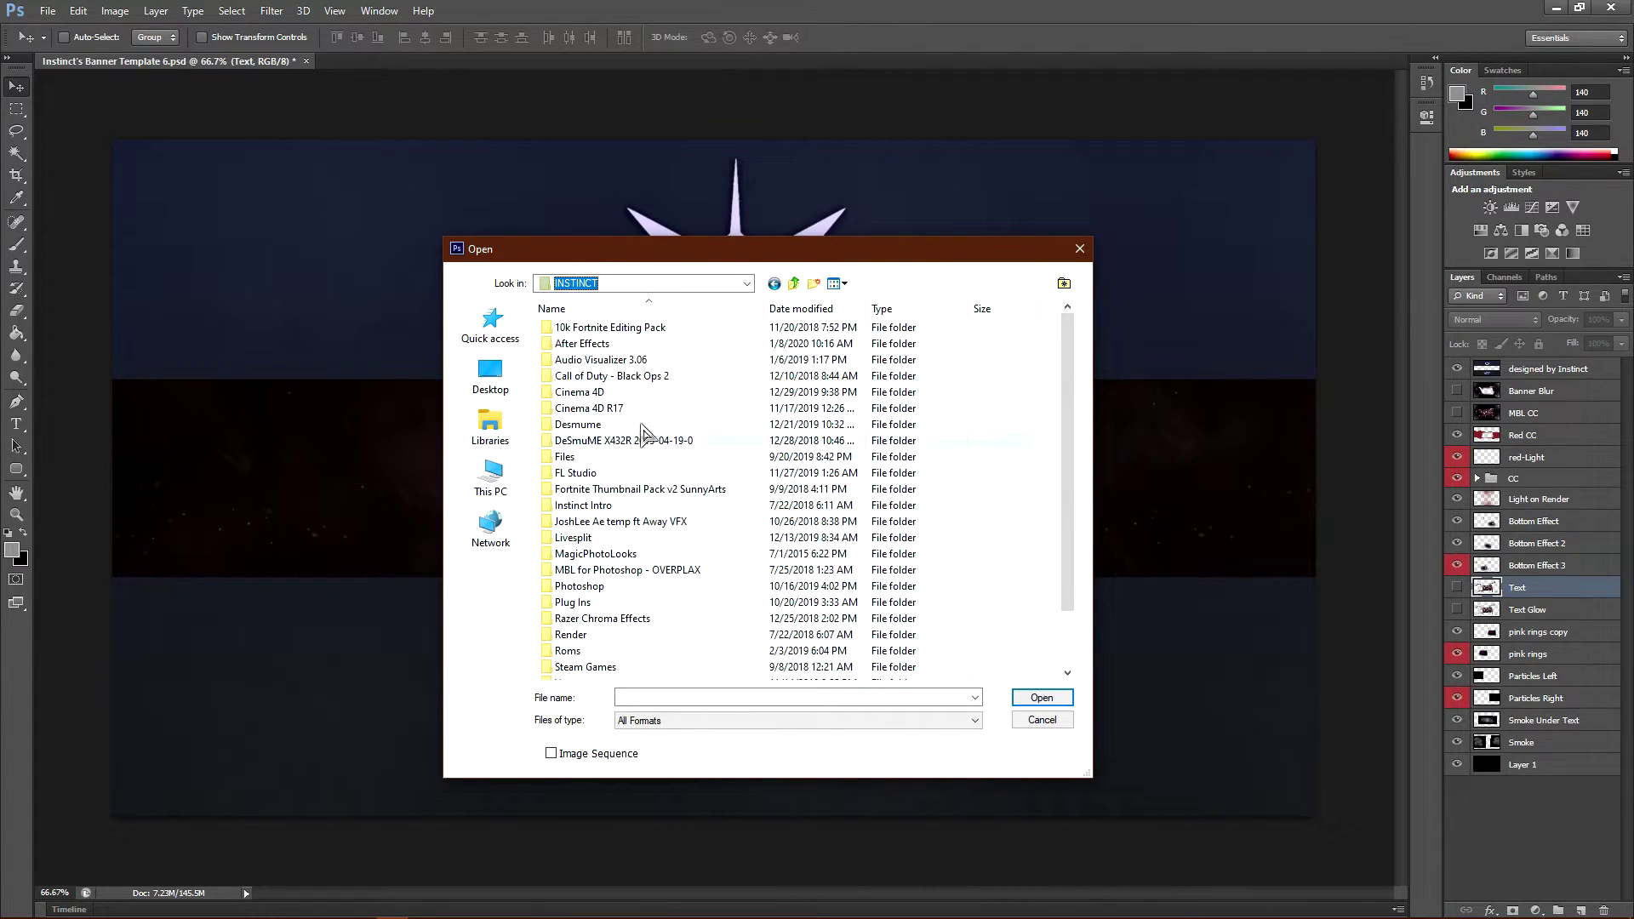
double_click(625, 393)
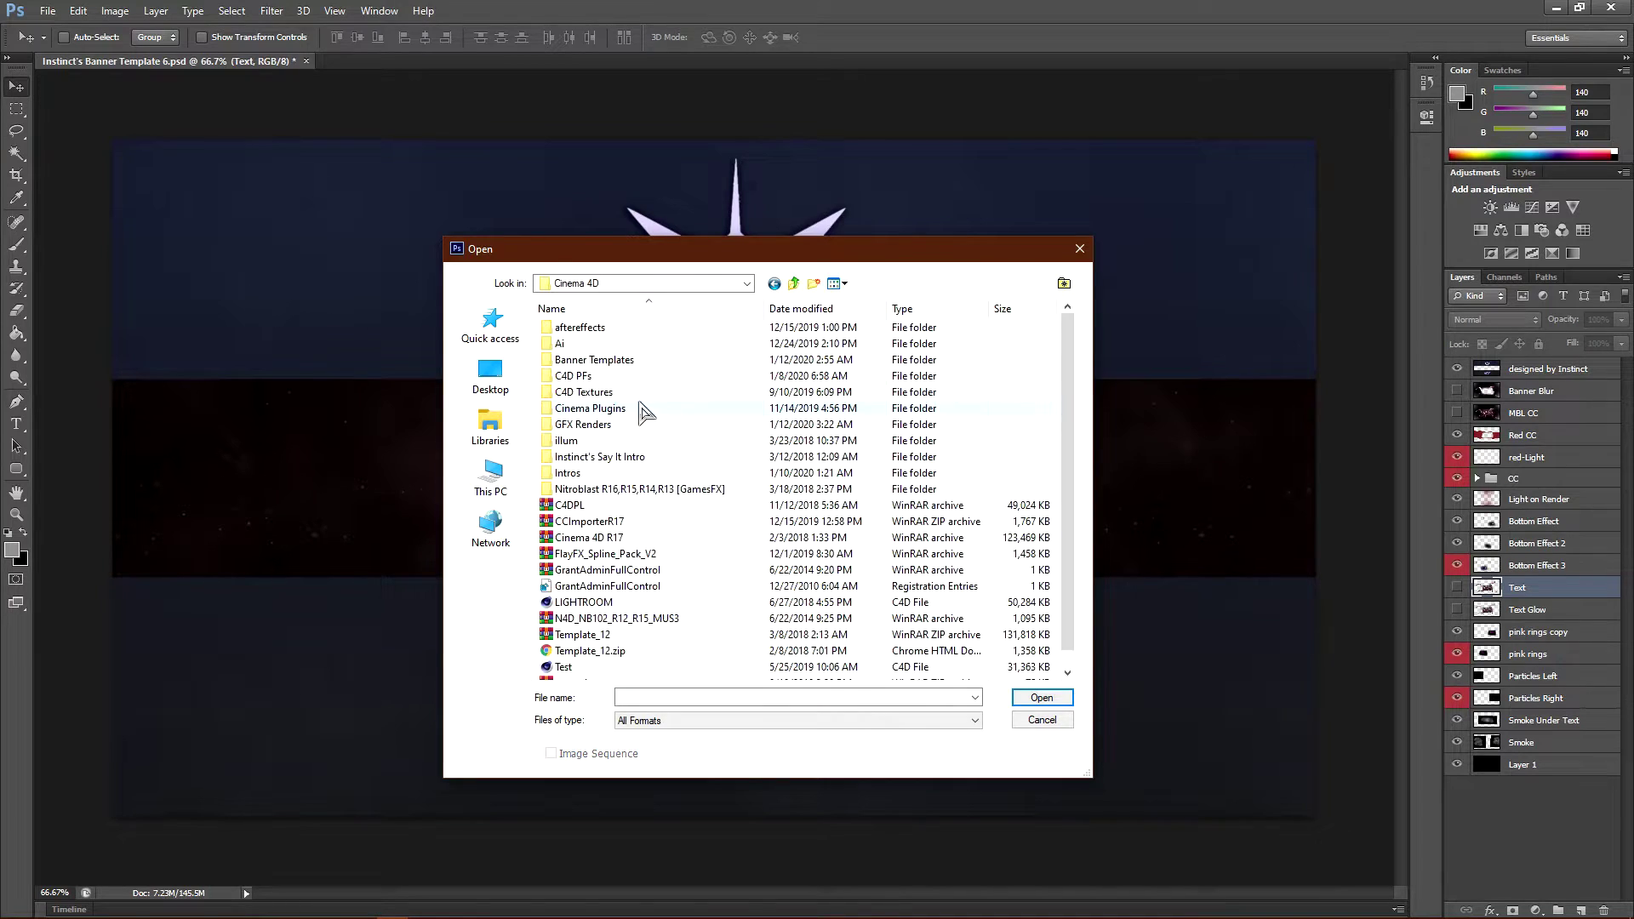
double_click(606, 425)
left_click_drag(1070, 350, 1056, 593)
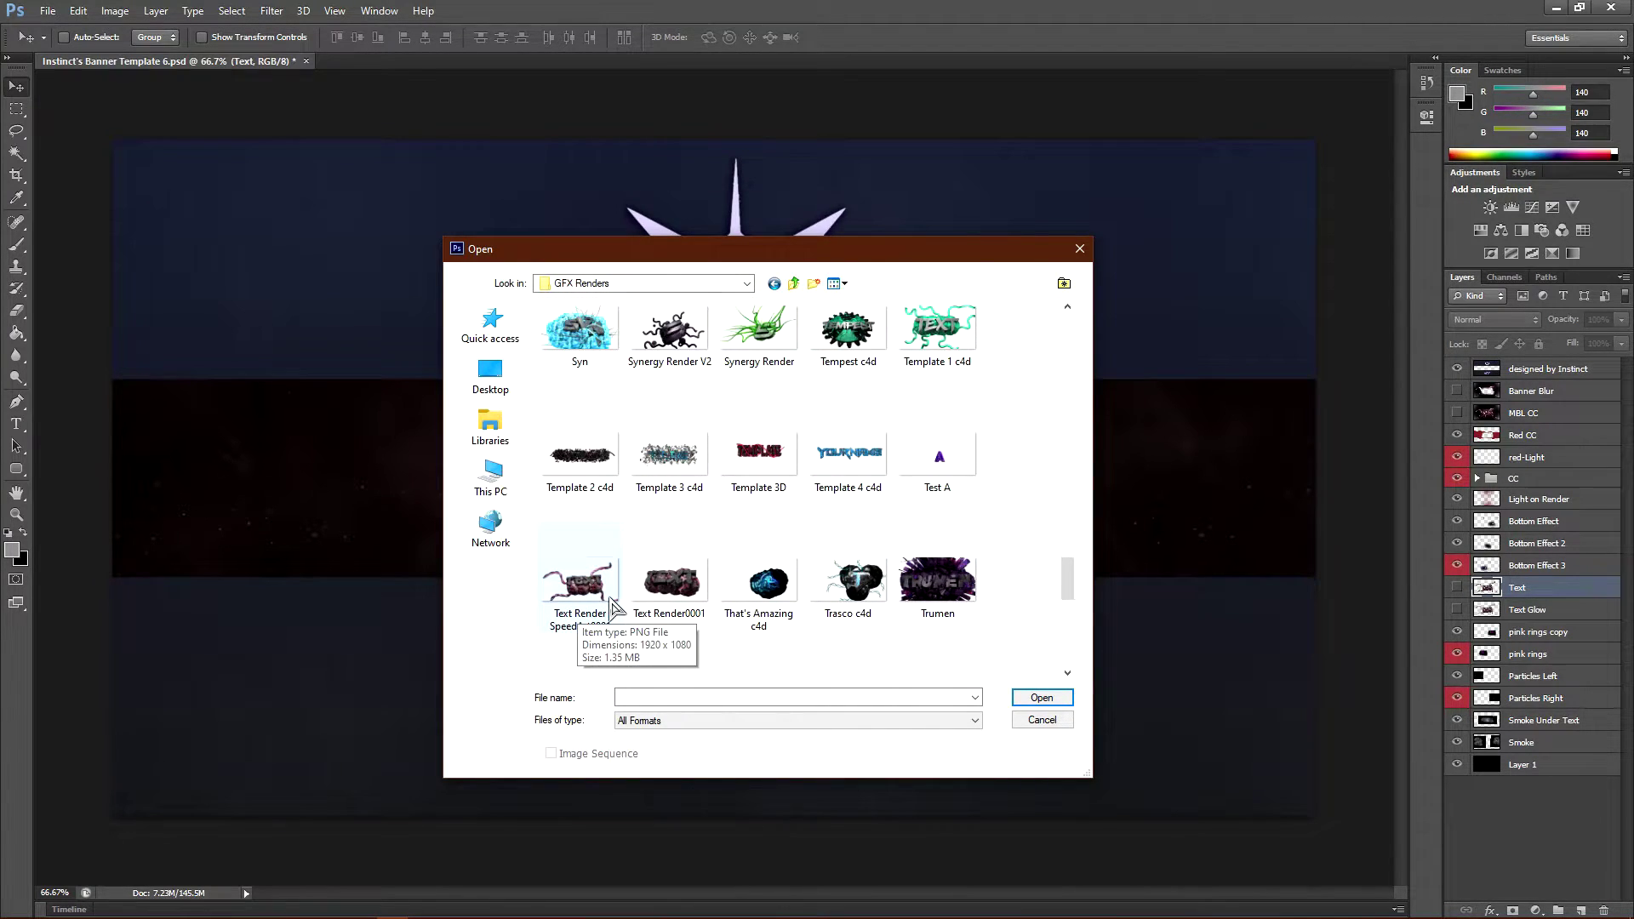
double_click(582, 587)
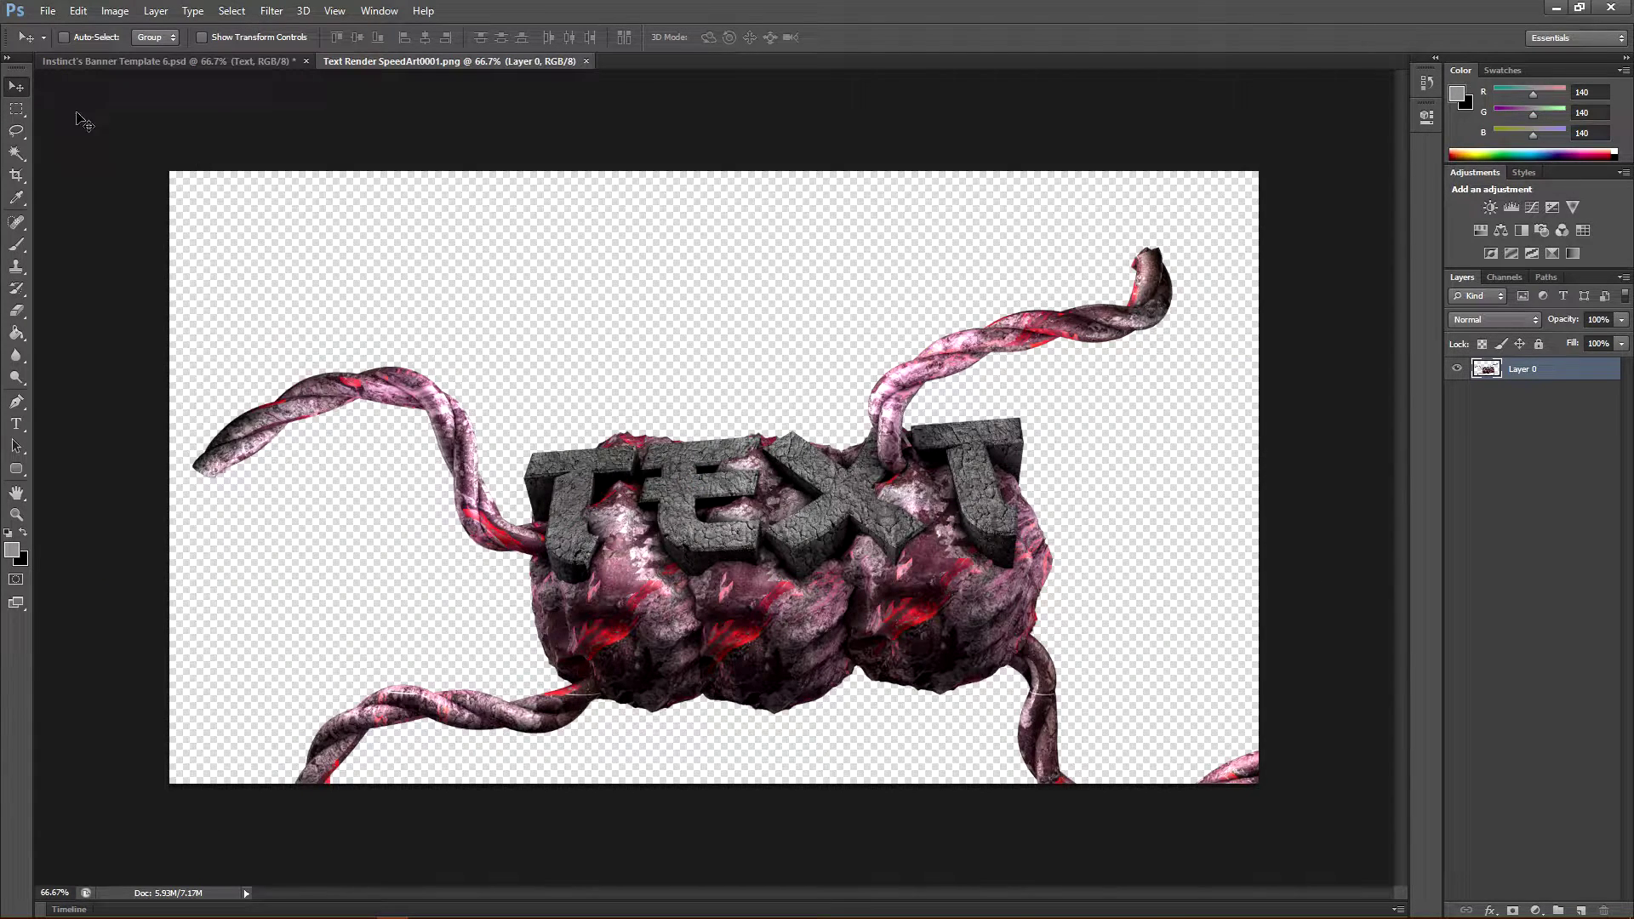
mouse_move(813, 566)
left_mouse_down()
mouse_move(794, 548)
mouse_move(804, 578)
left_mouse_up()
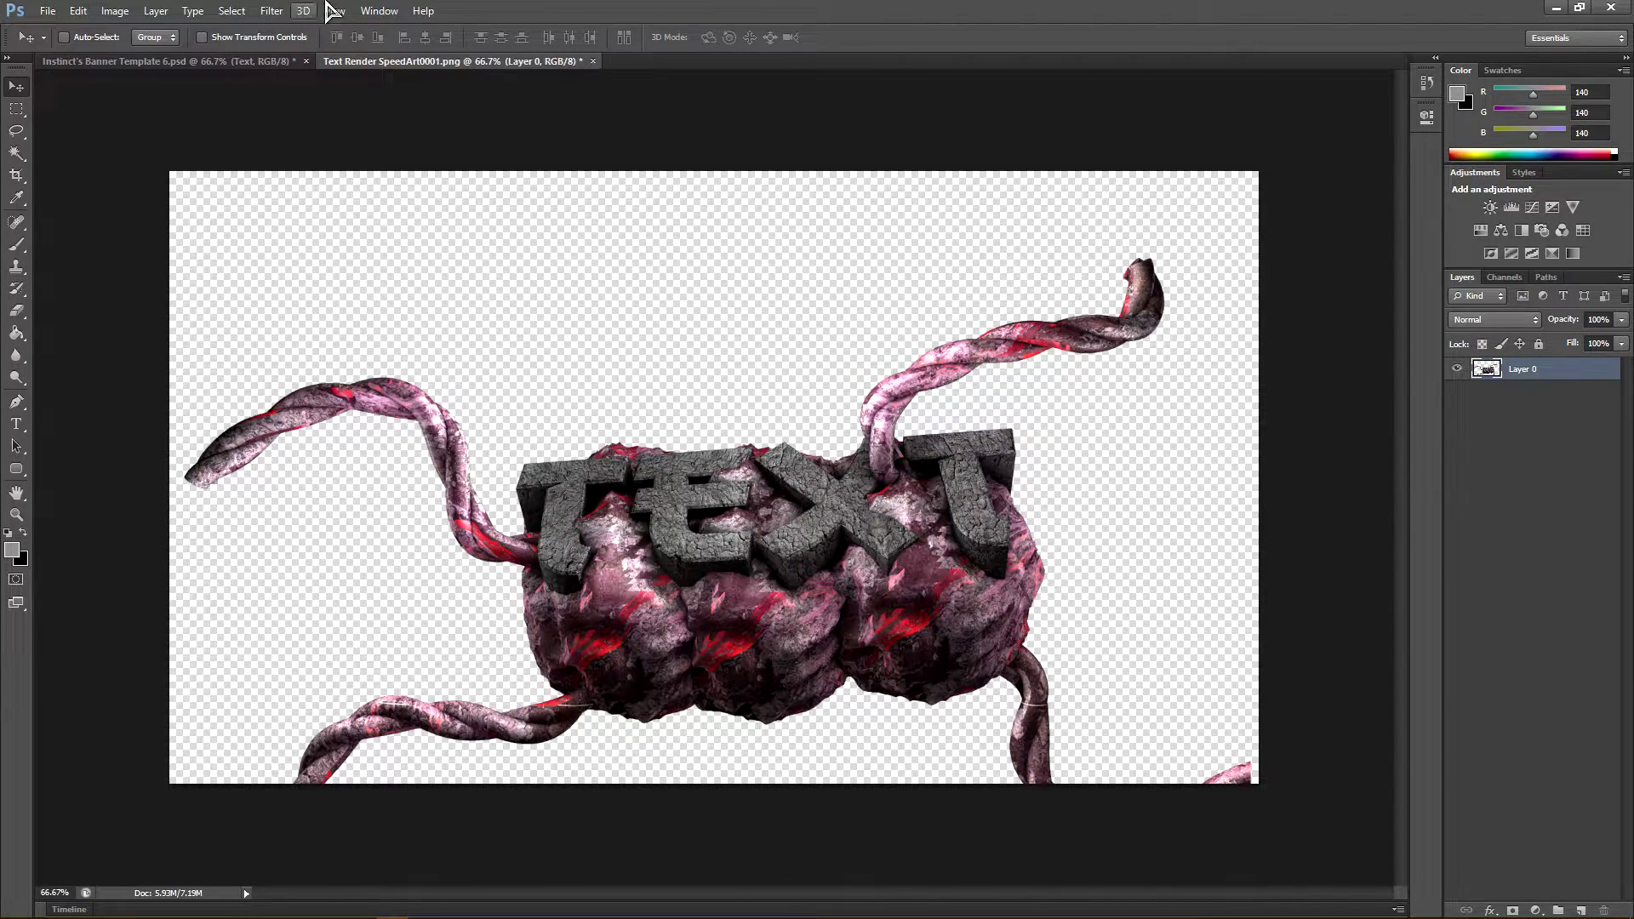
left_click_drag(763, 333, 771, 510)
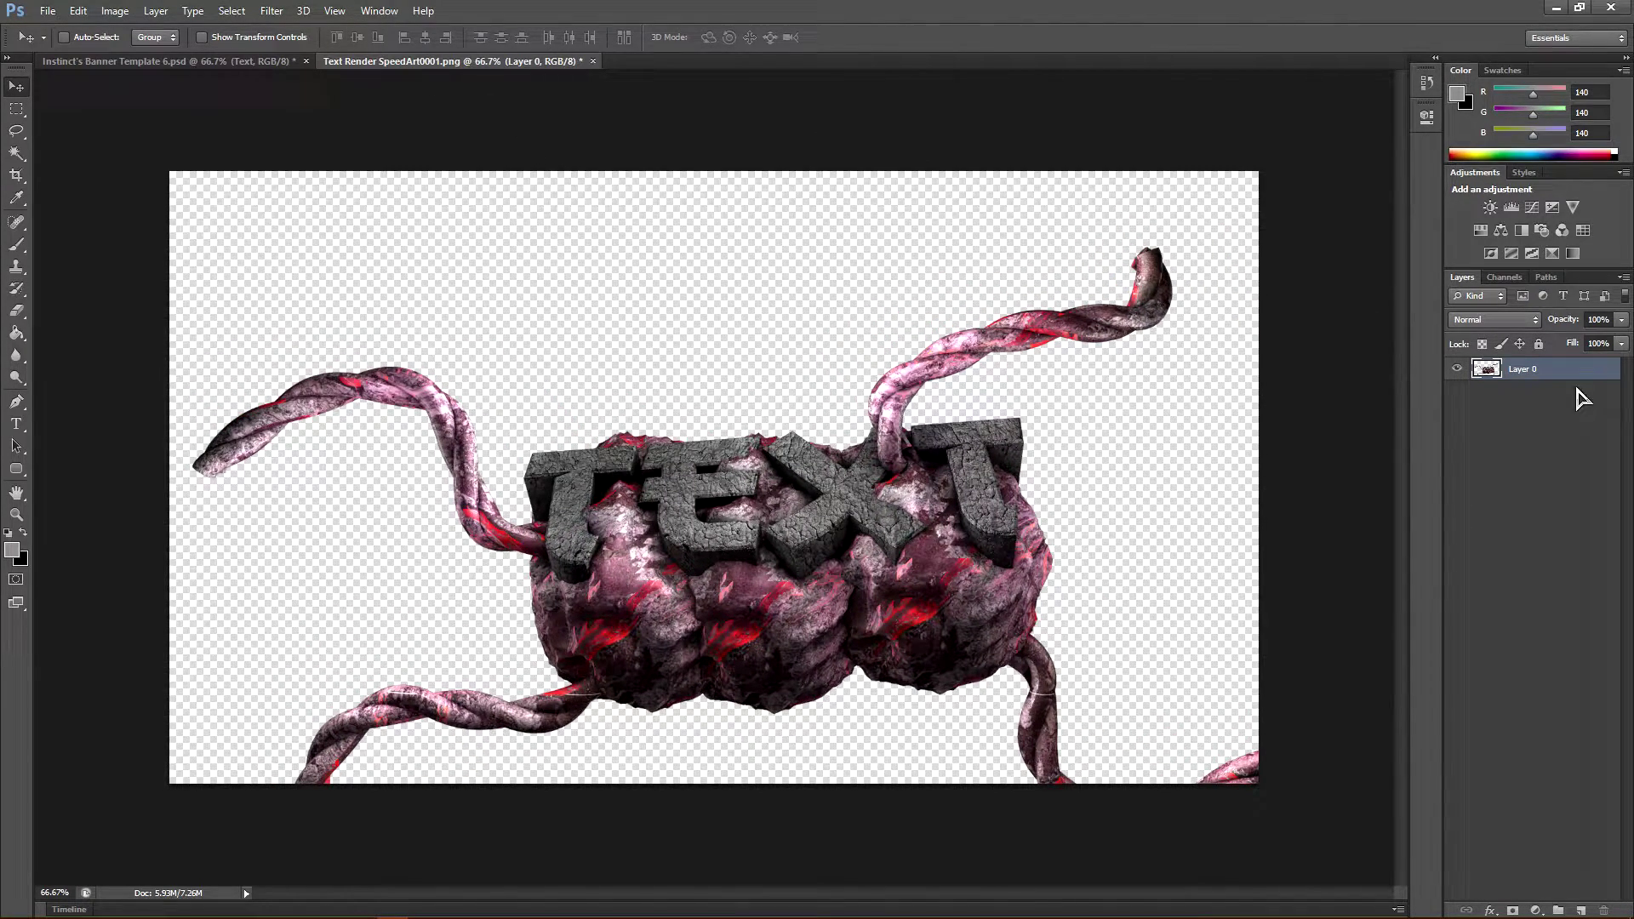
key("ctrl+j")
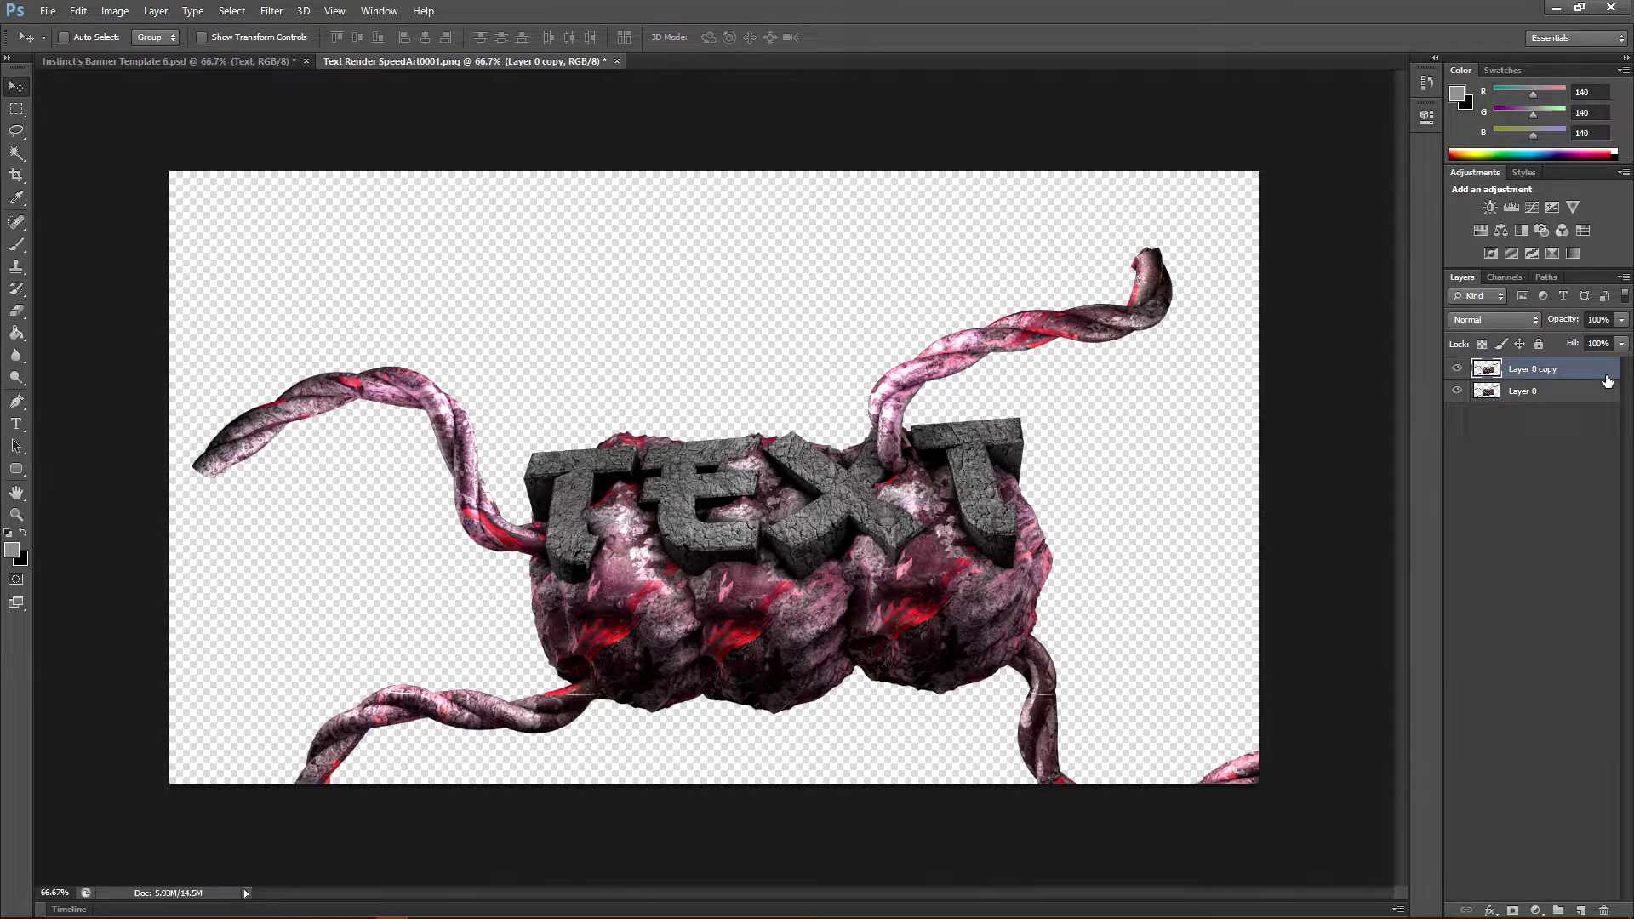
key("Delete")
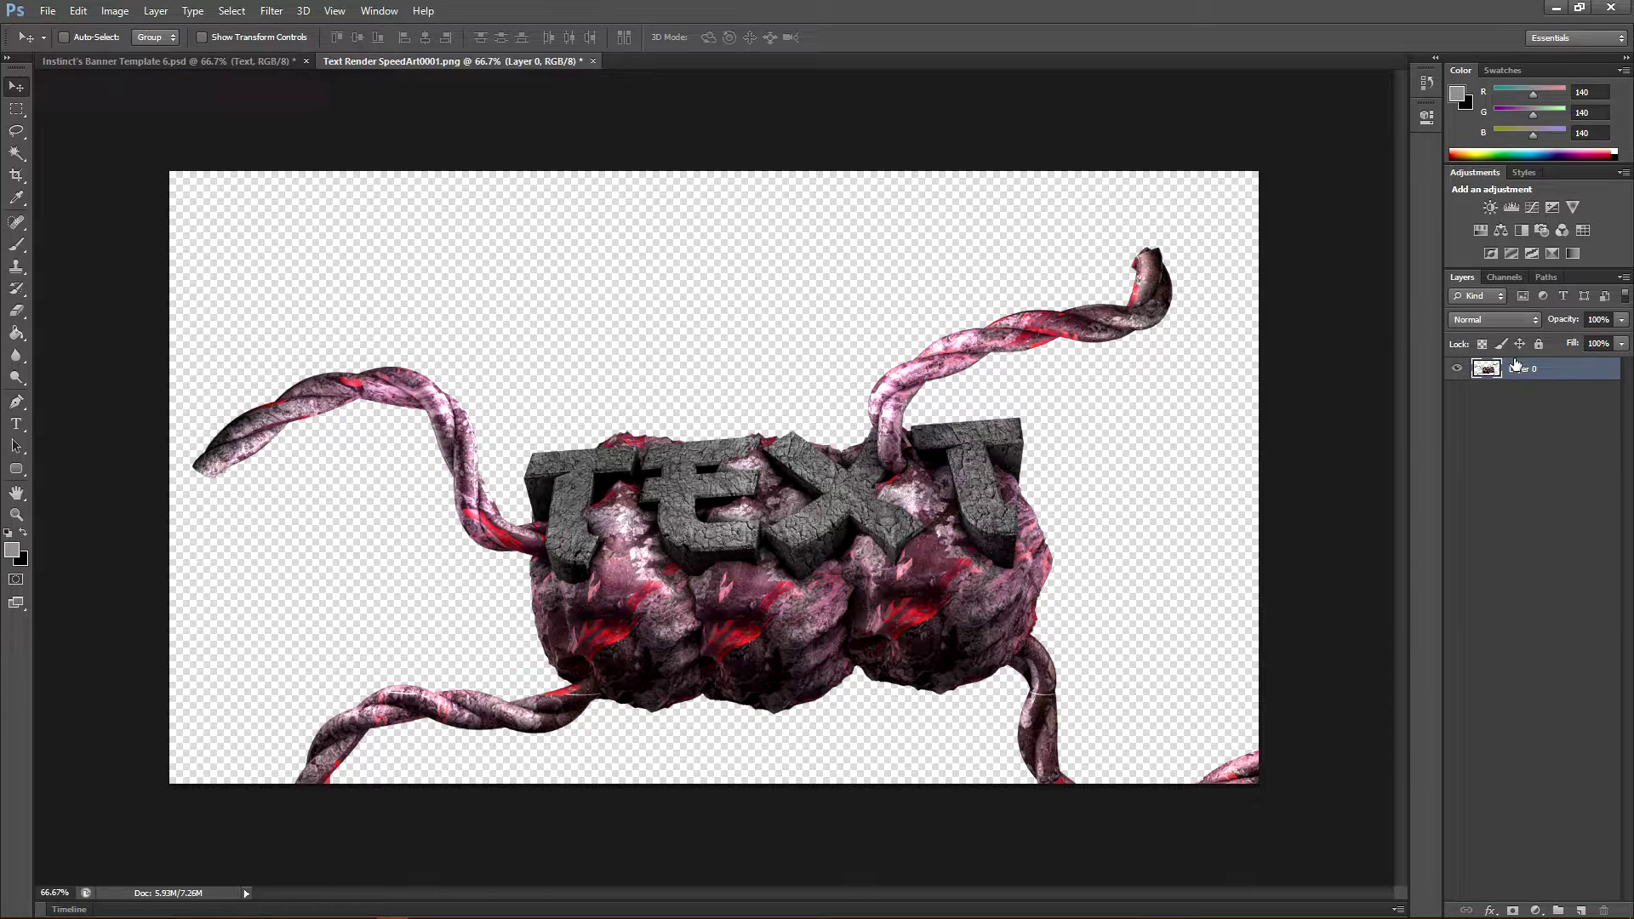
- Apply the Sharpen filter to Layer 0 of the text render and check it by toggling the layer's visibility
left_click(272, 10)
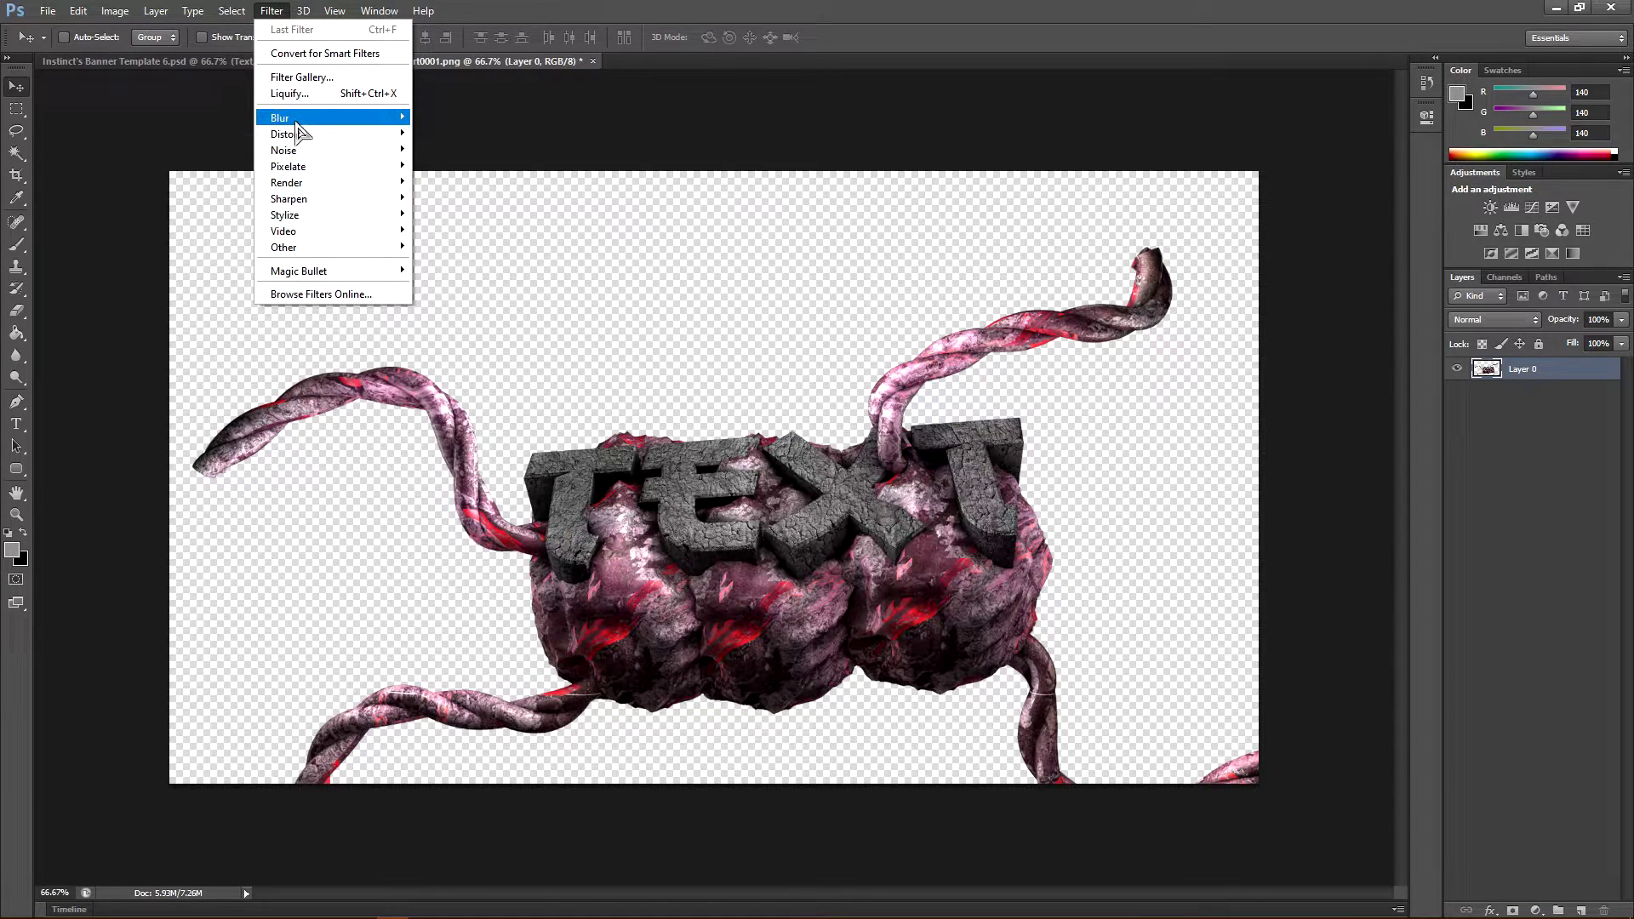
mouse_move(298, 187)
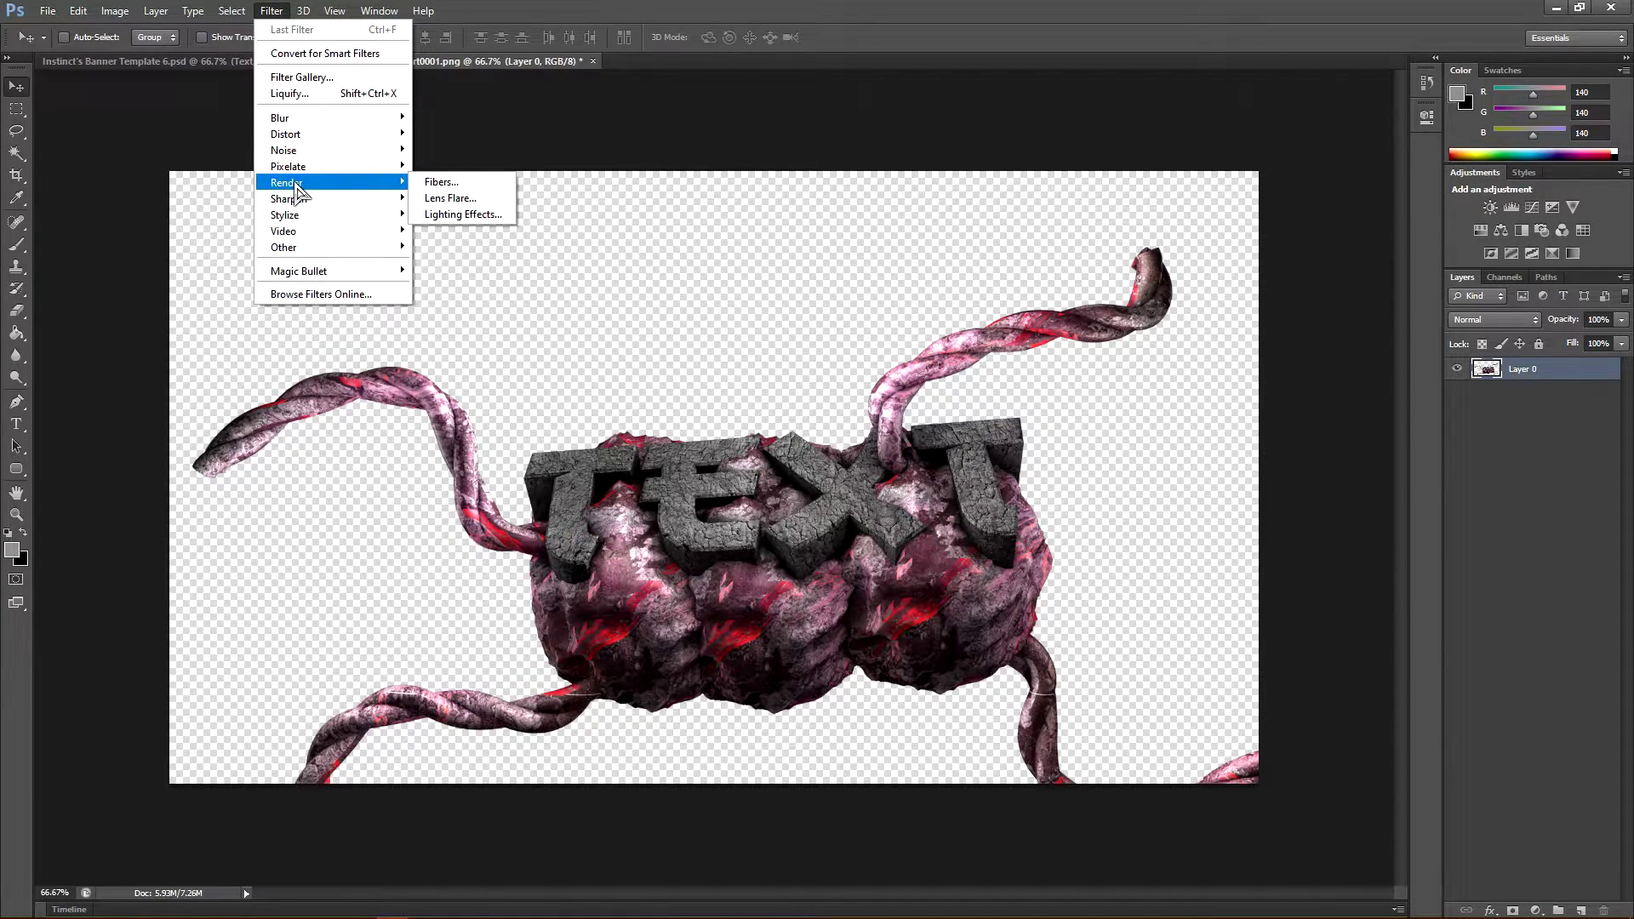
mouse_move(400, 201)
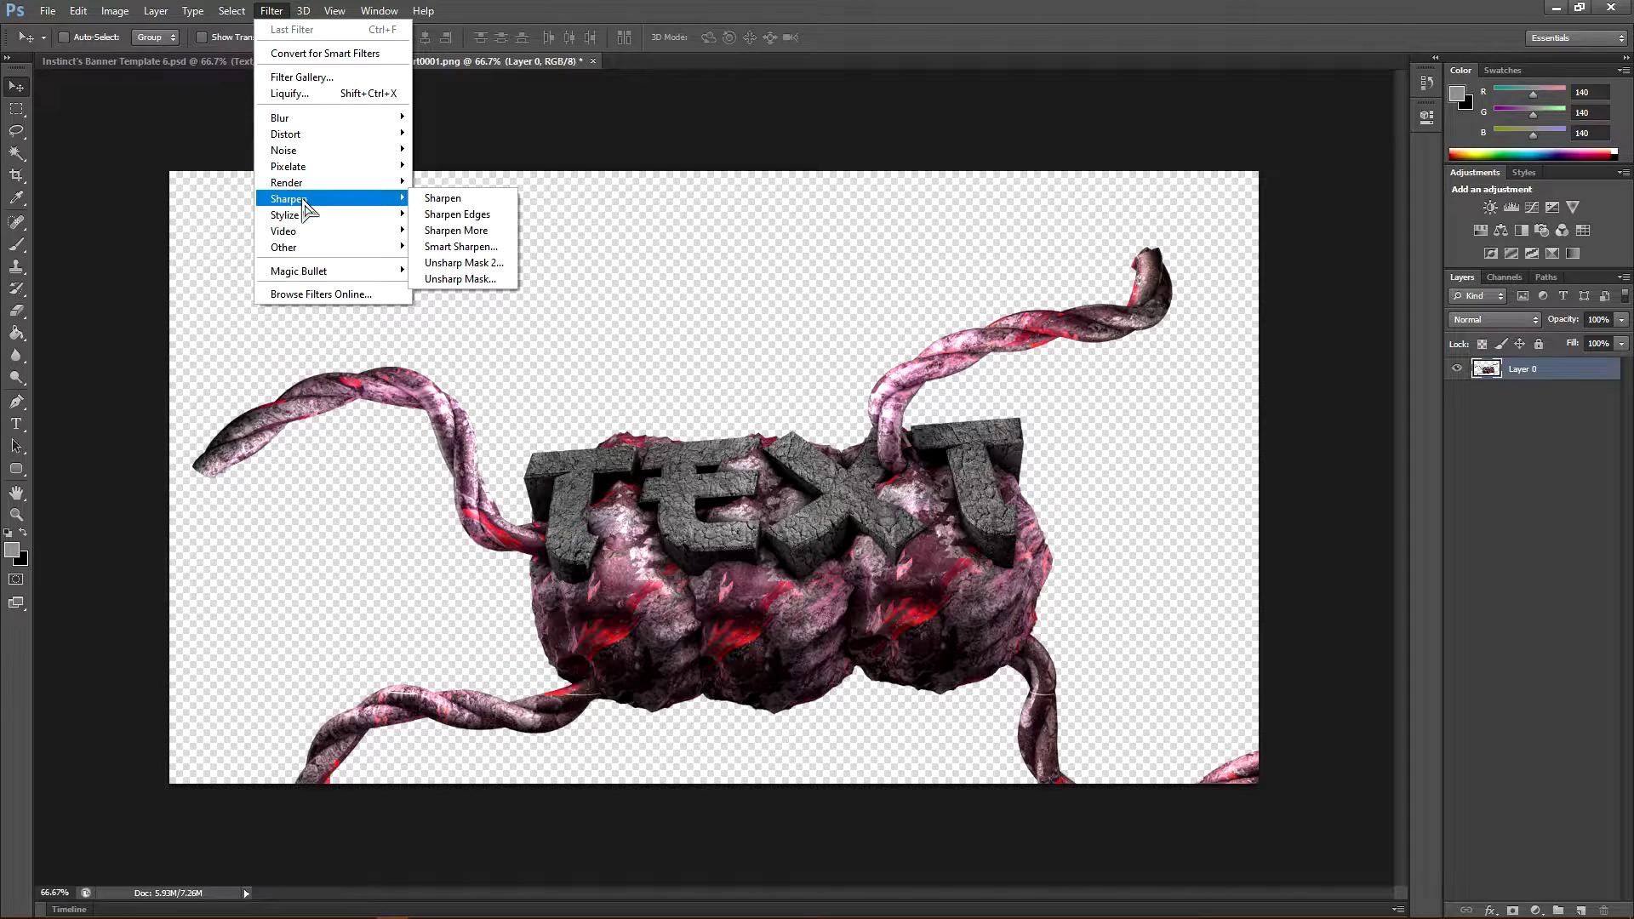
left_click(464, 199)
left_click(1456, 371)
left_click(1456, 371)
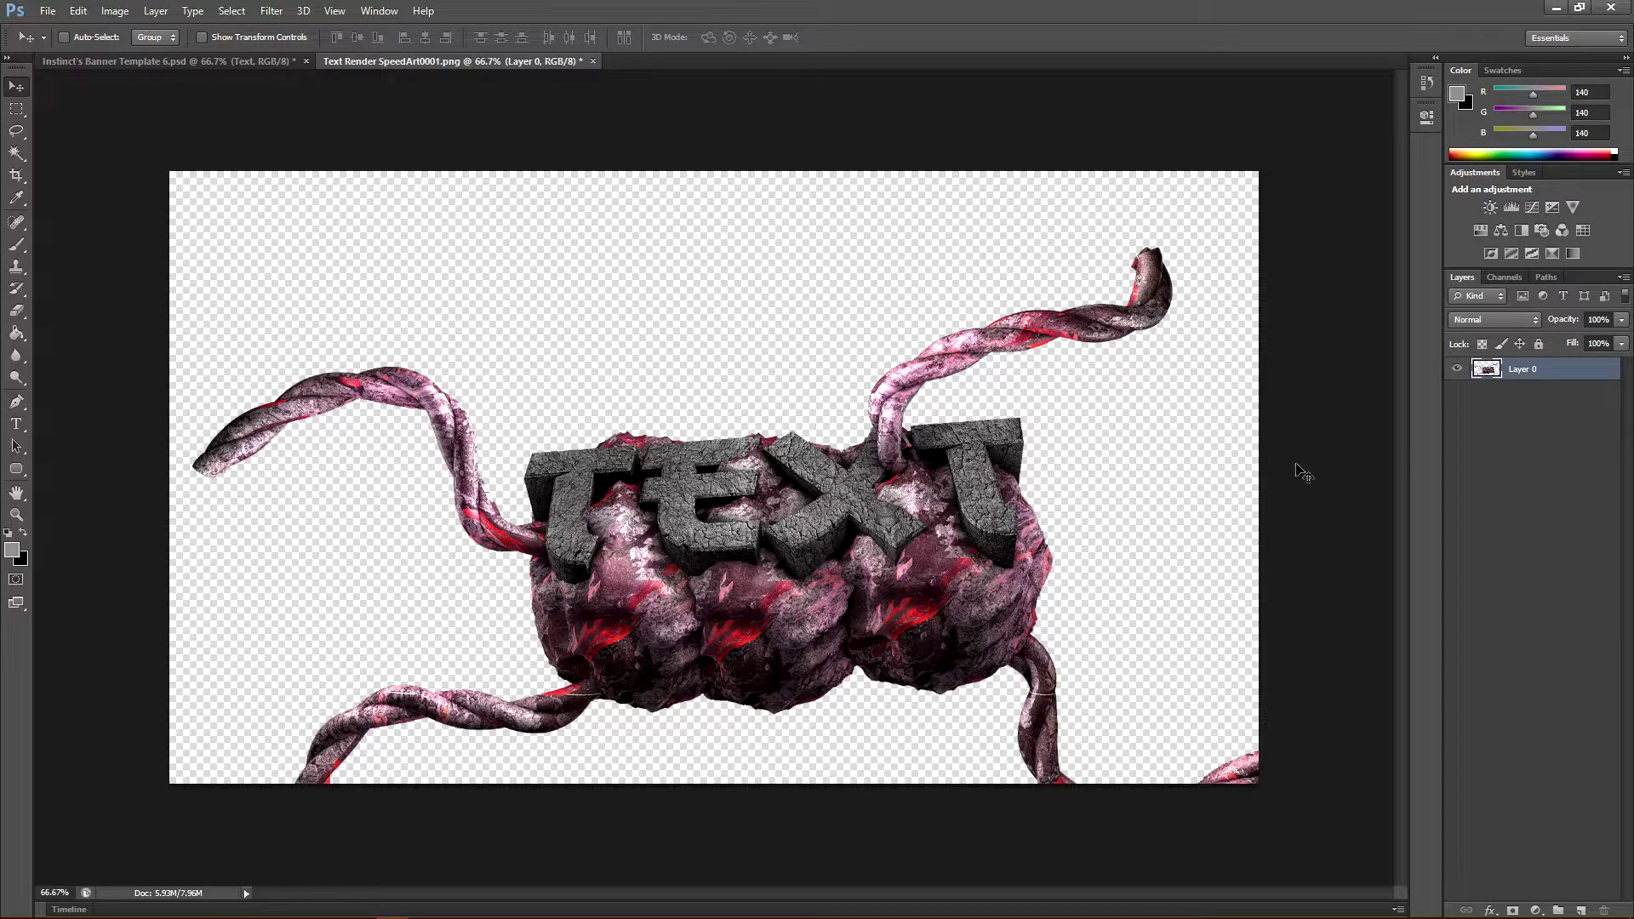
- Duplicate the sharpened render layer and select the original Layer 0 beneath the copy
key("ctrl+j")
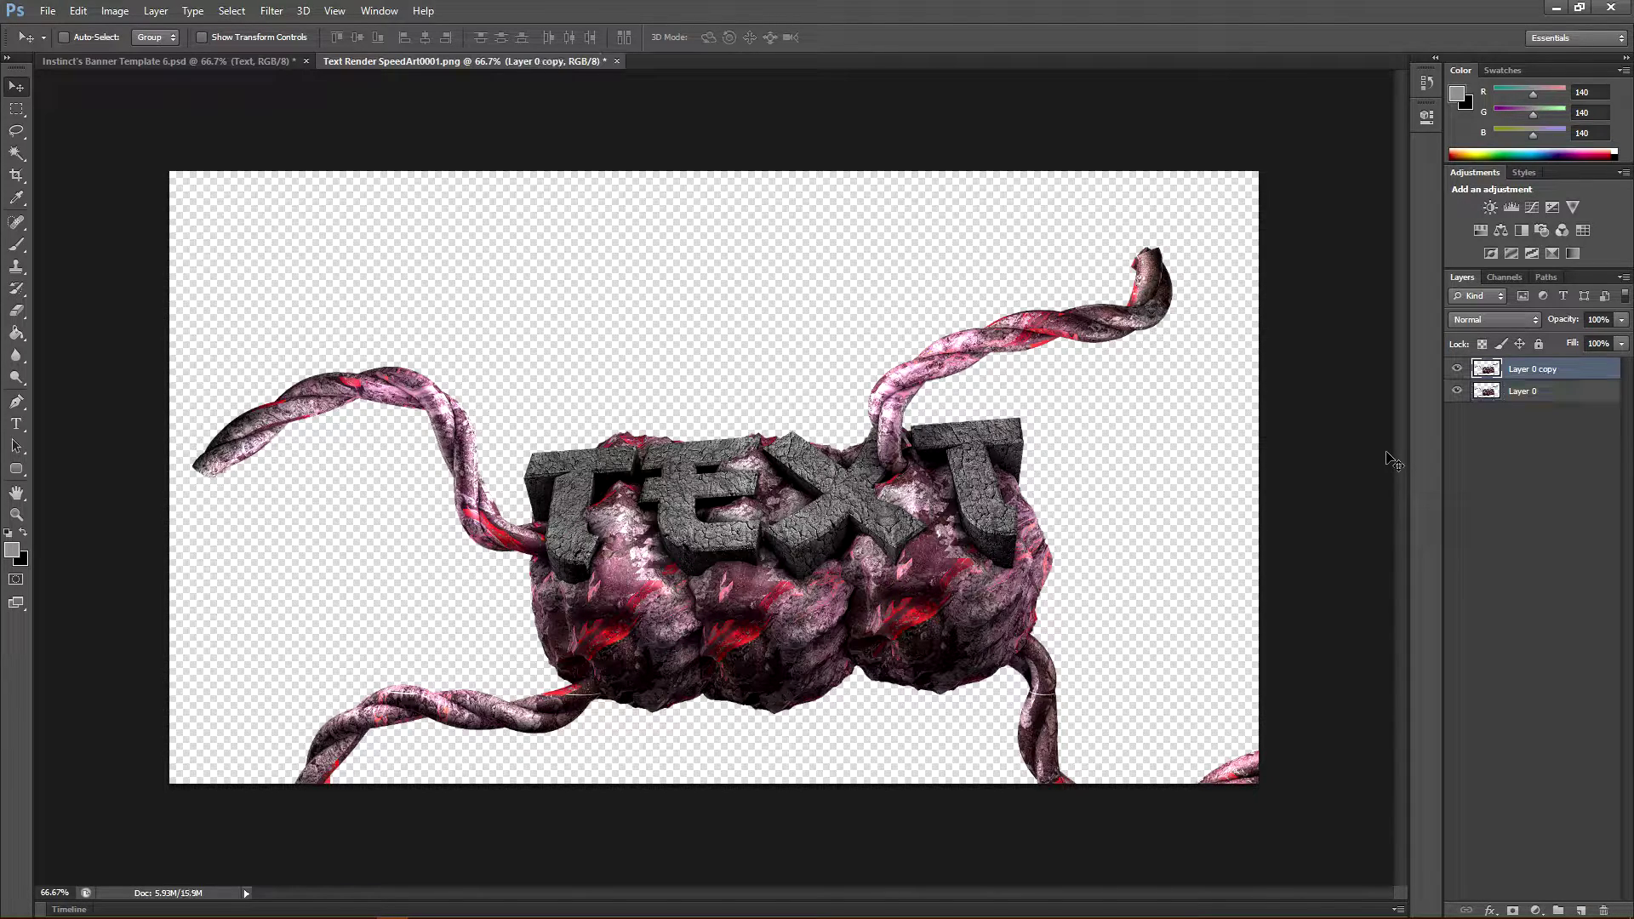
left_click(1550, 392)
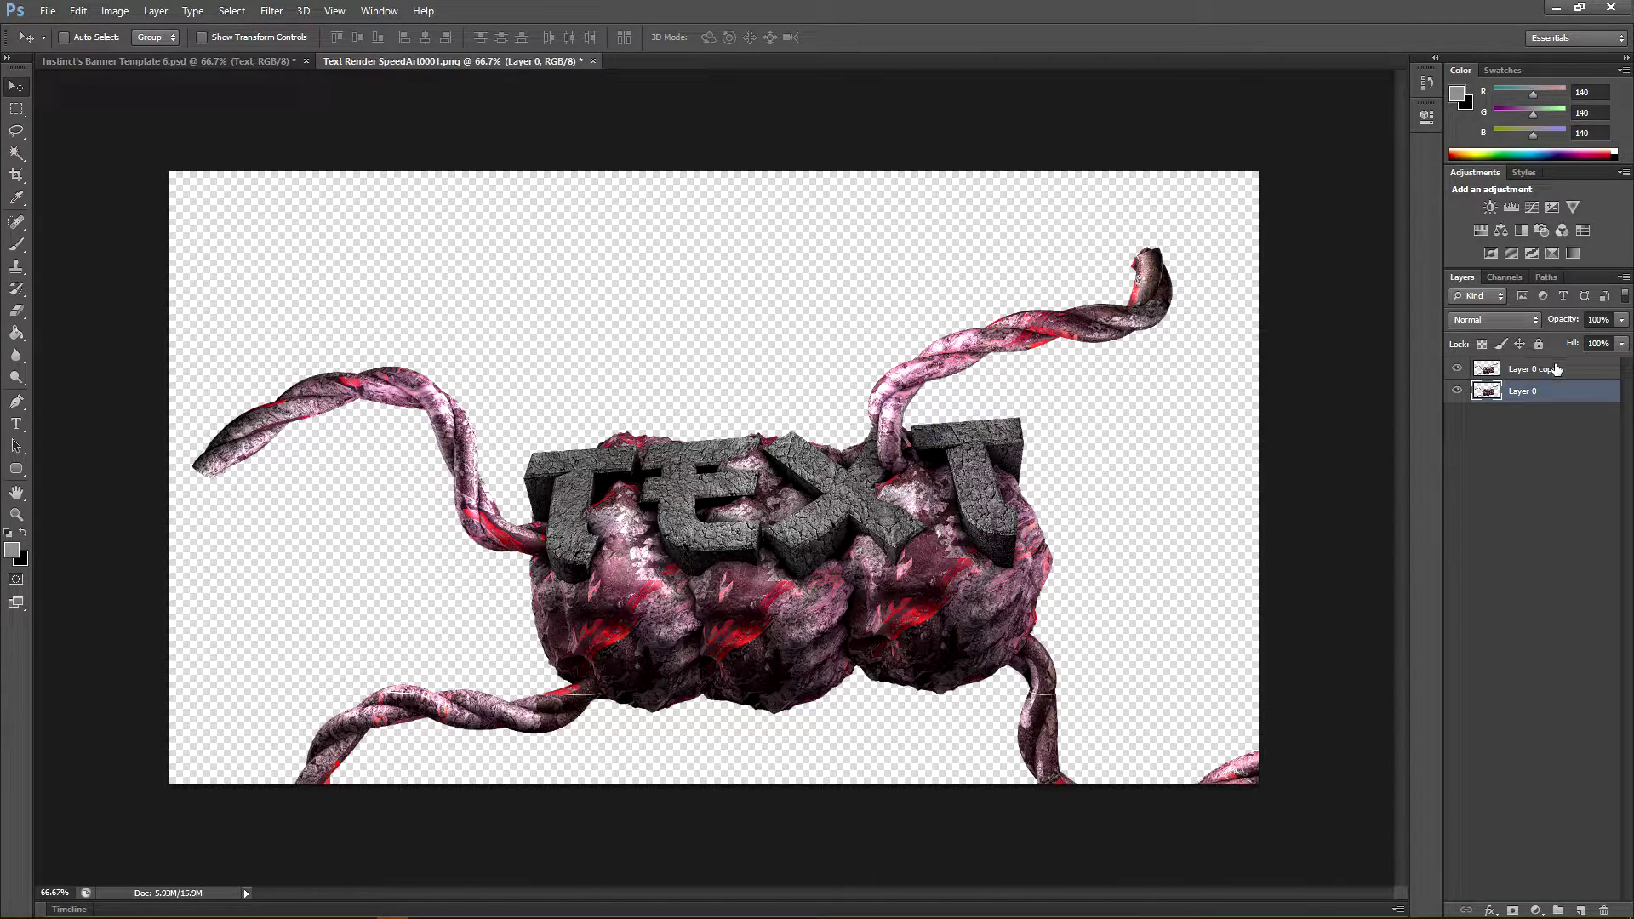
left_click(1546, 371)
left_click(1548, 393)
left_click(1546, 372)
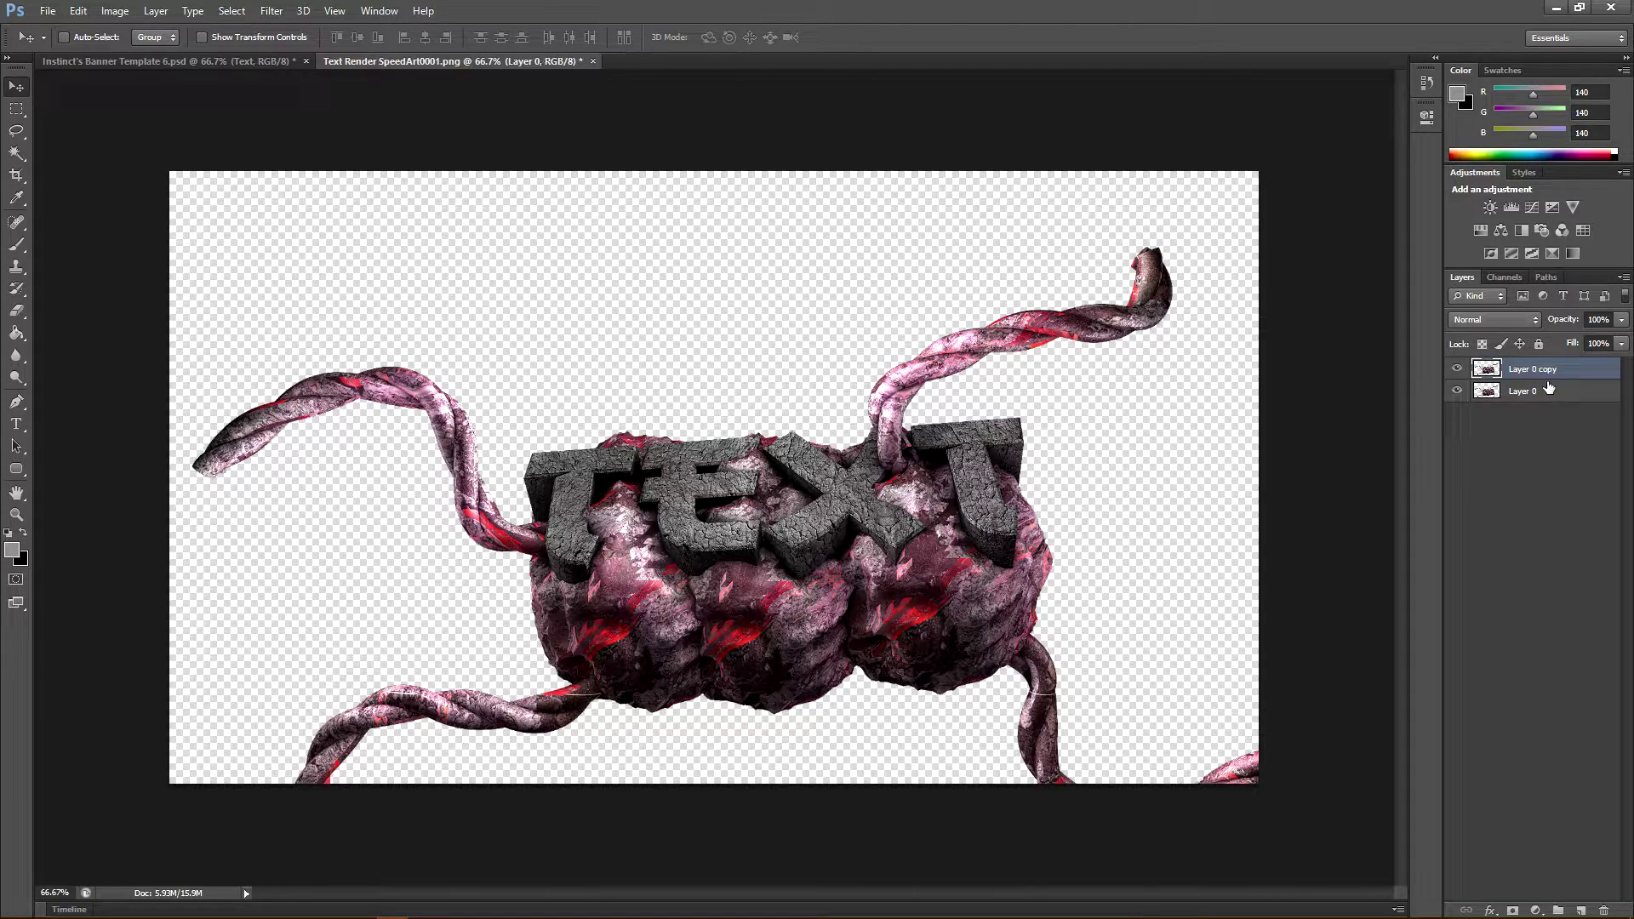
left_click(1546, 393)
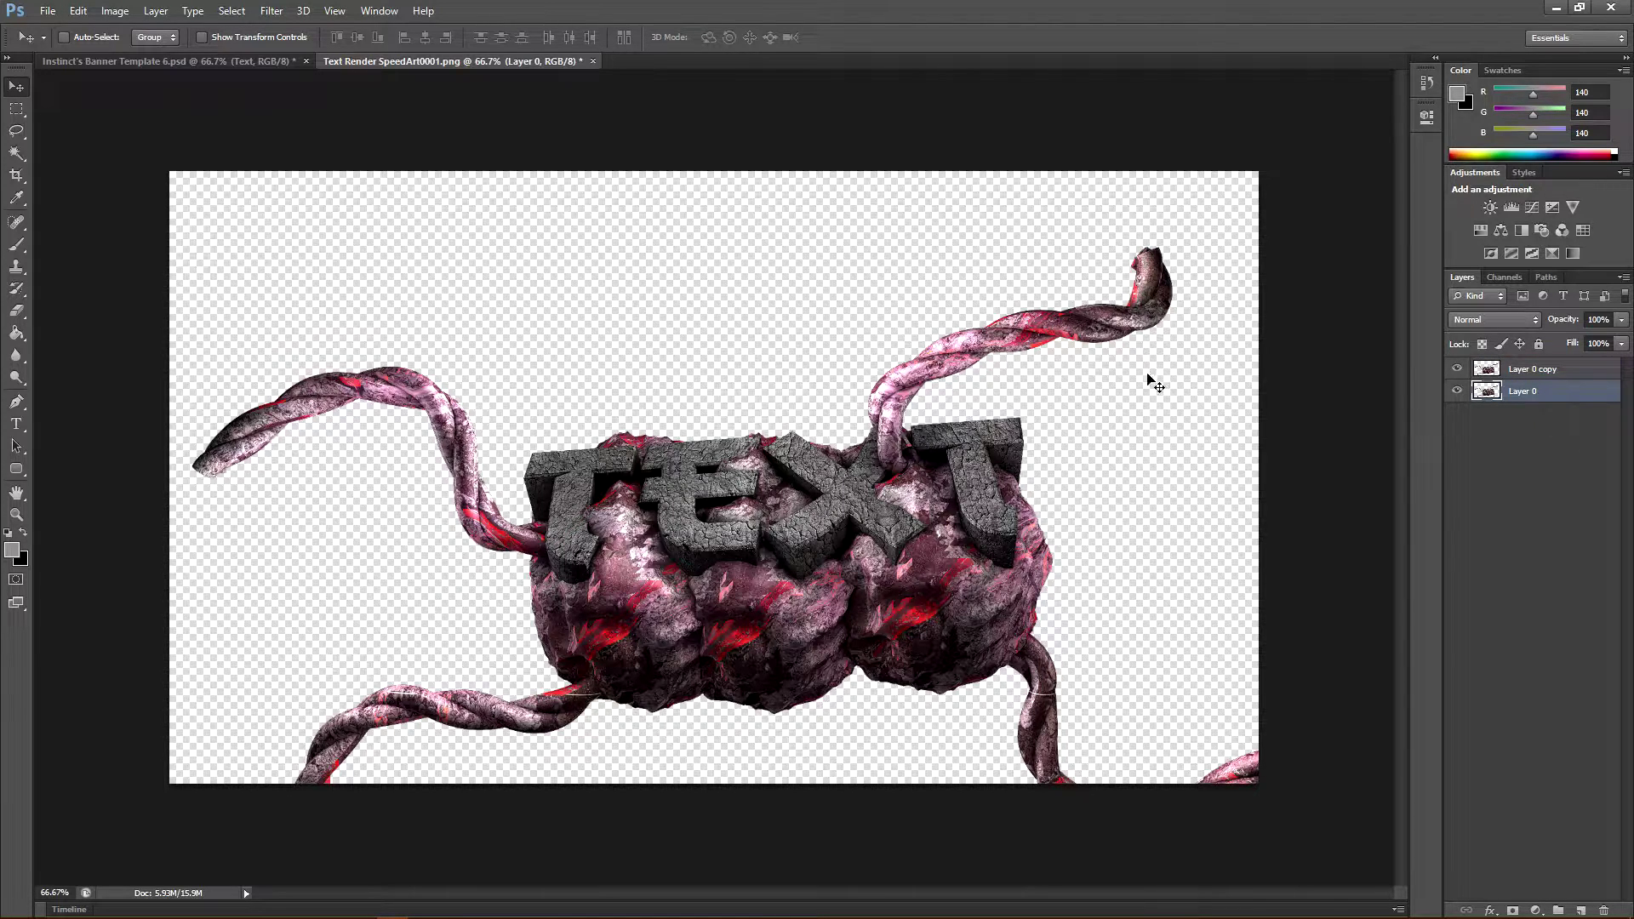
- Apply a Gaussian Blur with a radius of 60.7 pixels to Layer 0
left_click(274, 11)
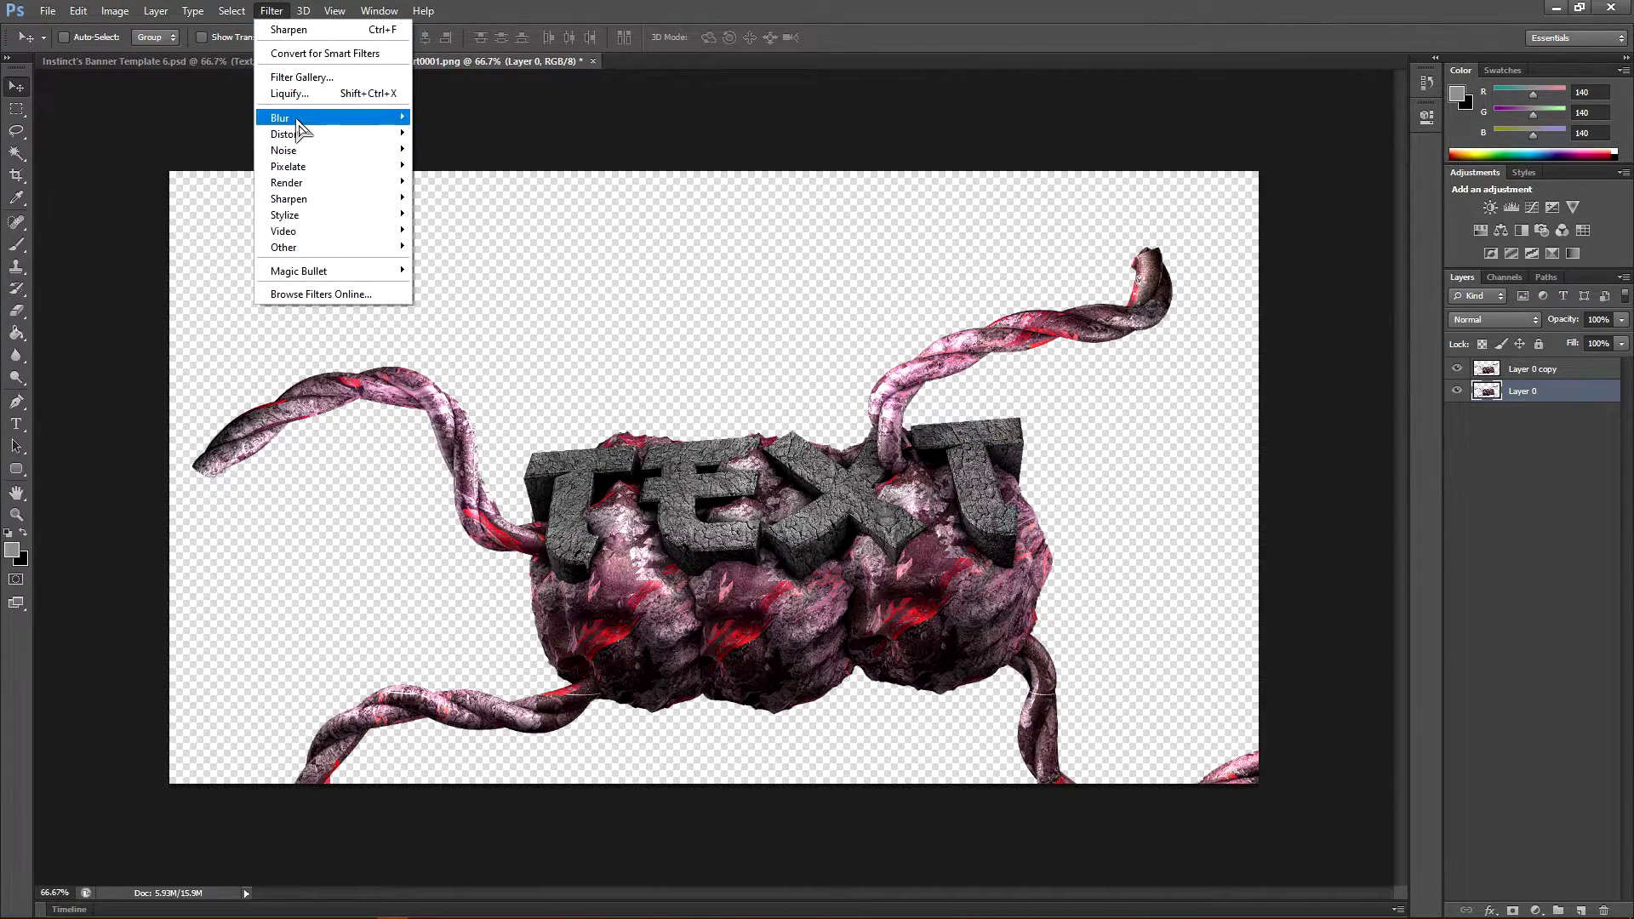
mouse_move(302, 119)
left_click(479, 226)
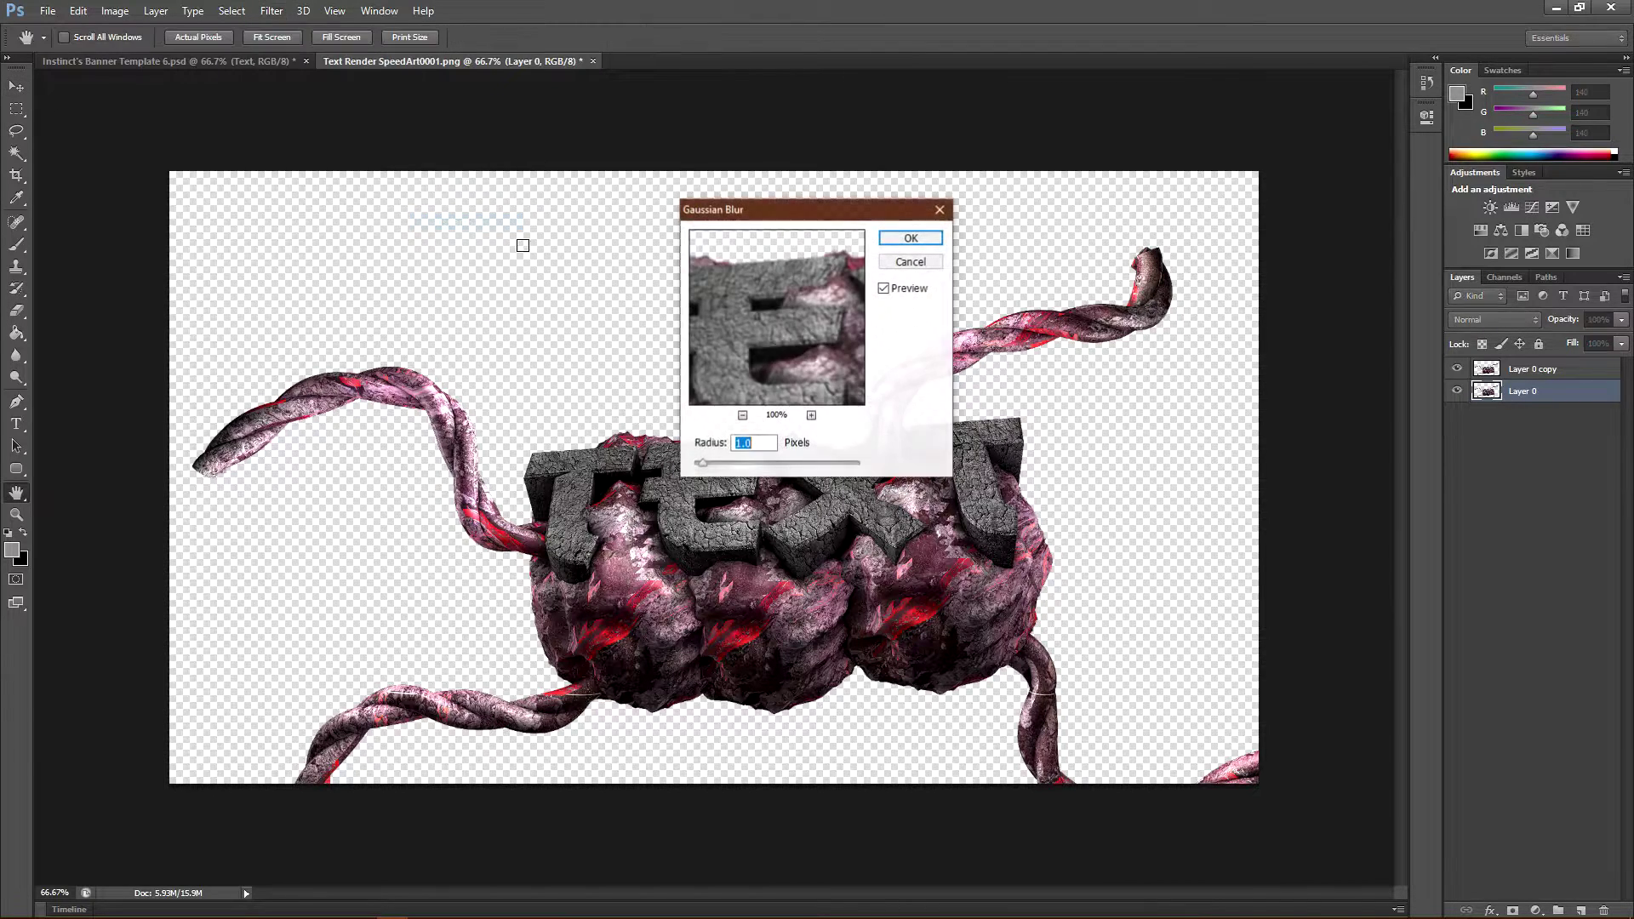
left_click_drag(703, 468, 789, 474)
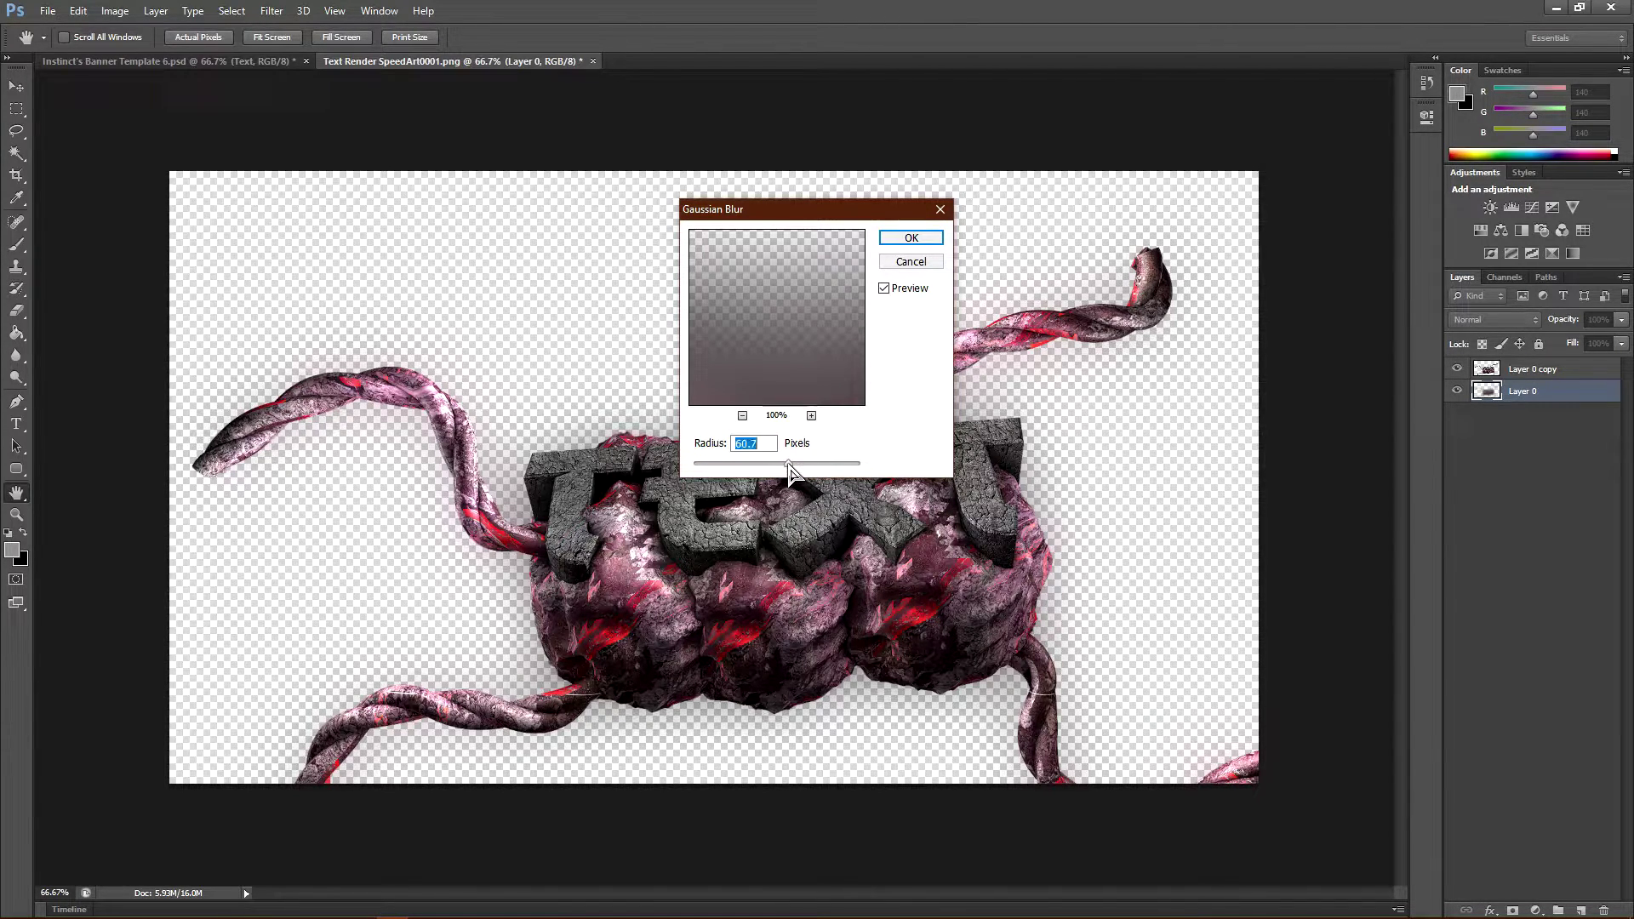
left_click(909, 240)
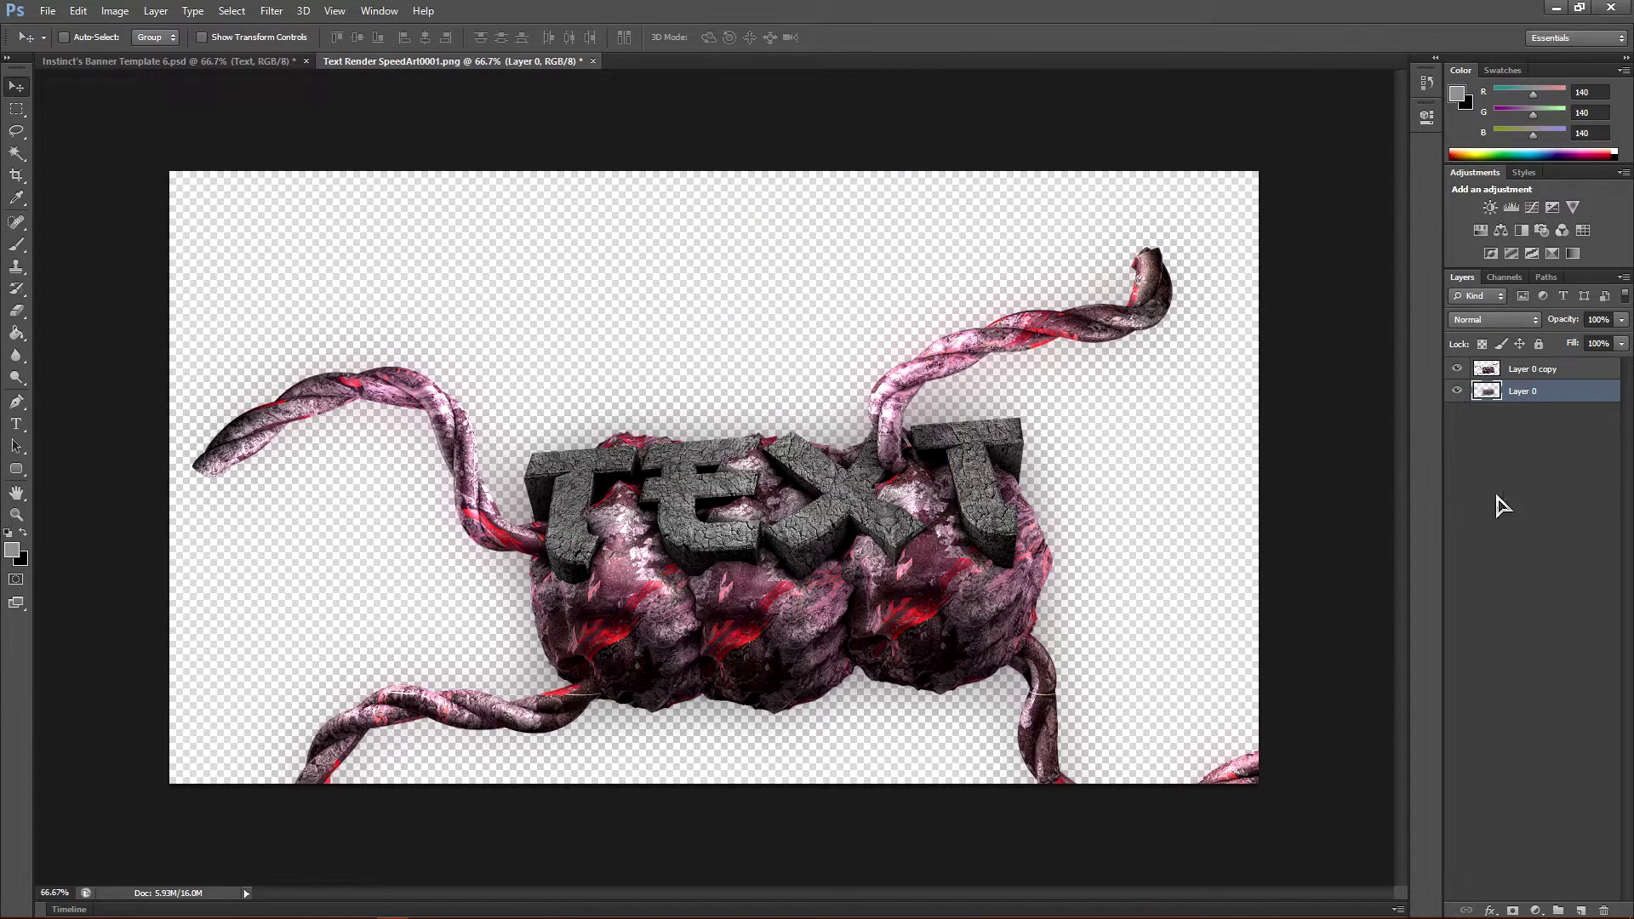
- Add a new layer beneath the render layers and paint it completely black with the Brush tool
left_click(1580, 910)
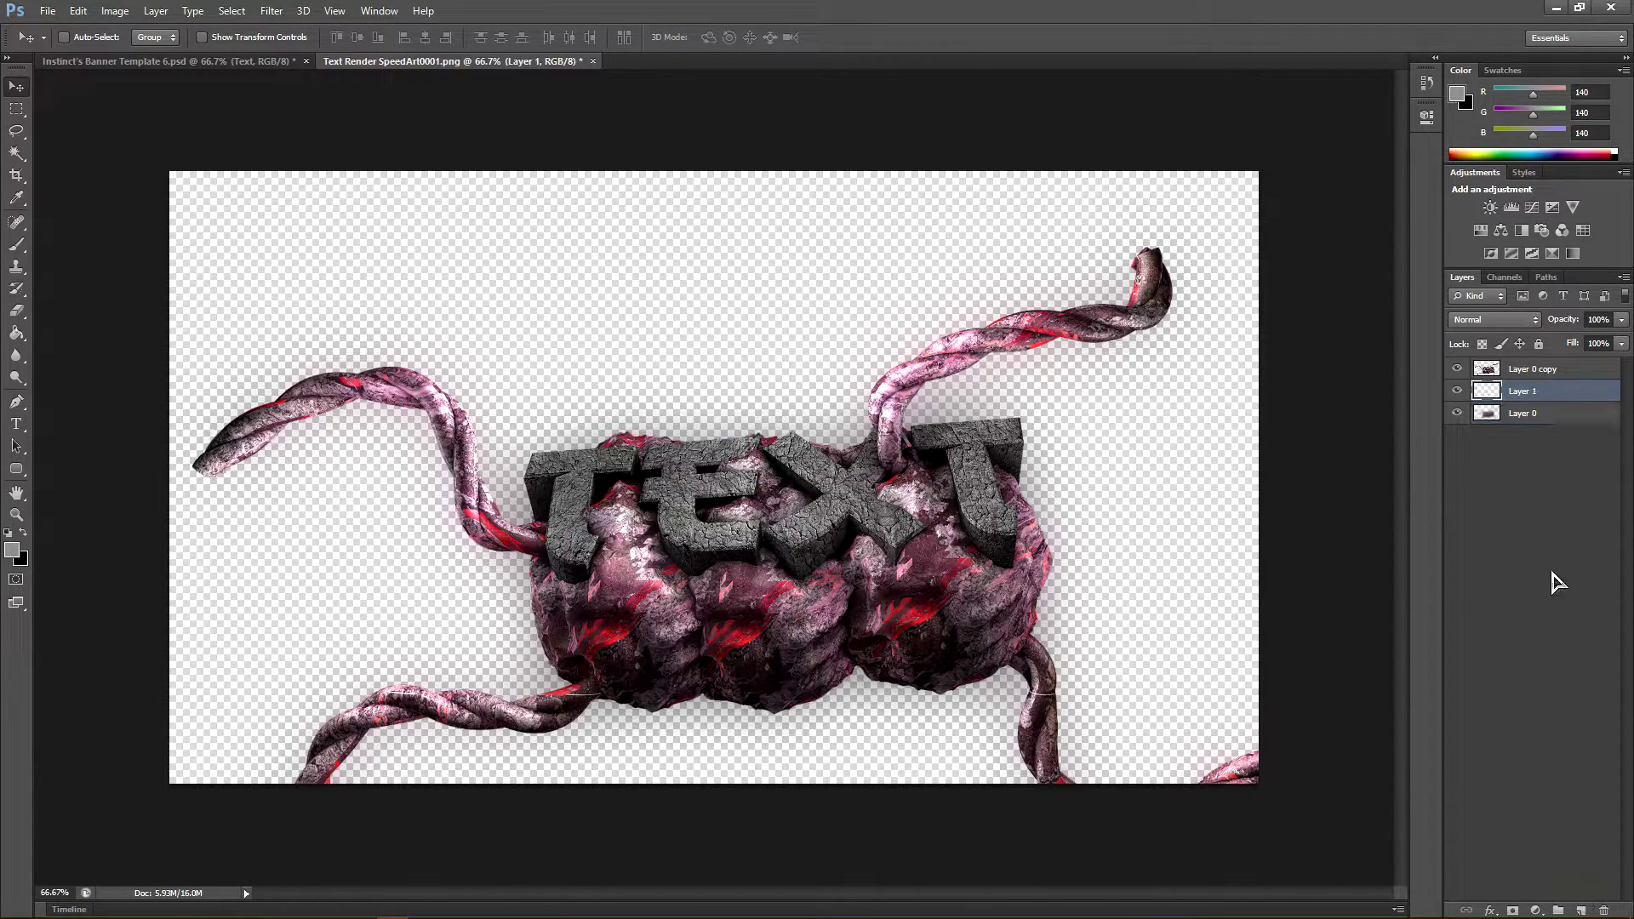
left_click_drag(1554, 393, 1570, 488)
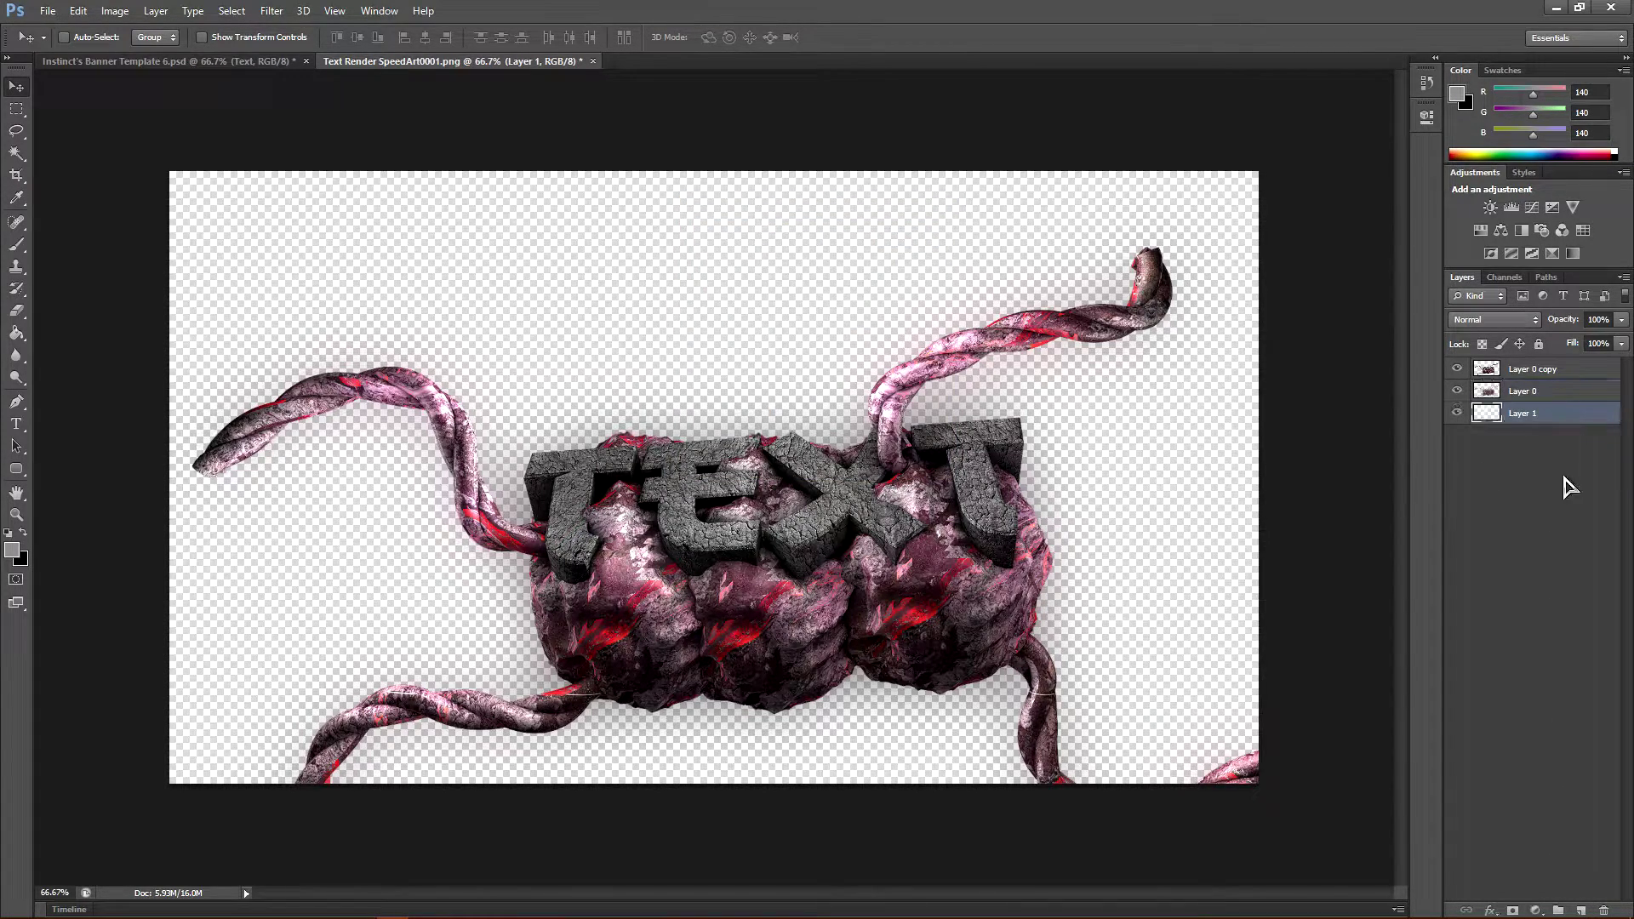
left_click(16, 244)
left_click(23, 533)
mouse_move(23, 545)
left_mouse_down()
mouse_move(664, 221)
mouse_move(54, 656)
mouse_move(1472, 668)
mouse_move(977, 201)
left_mouse_up()
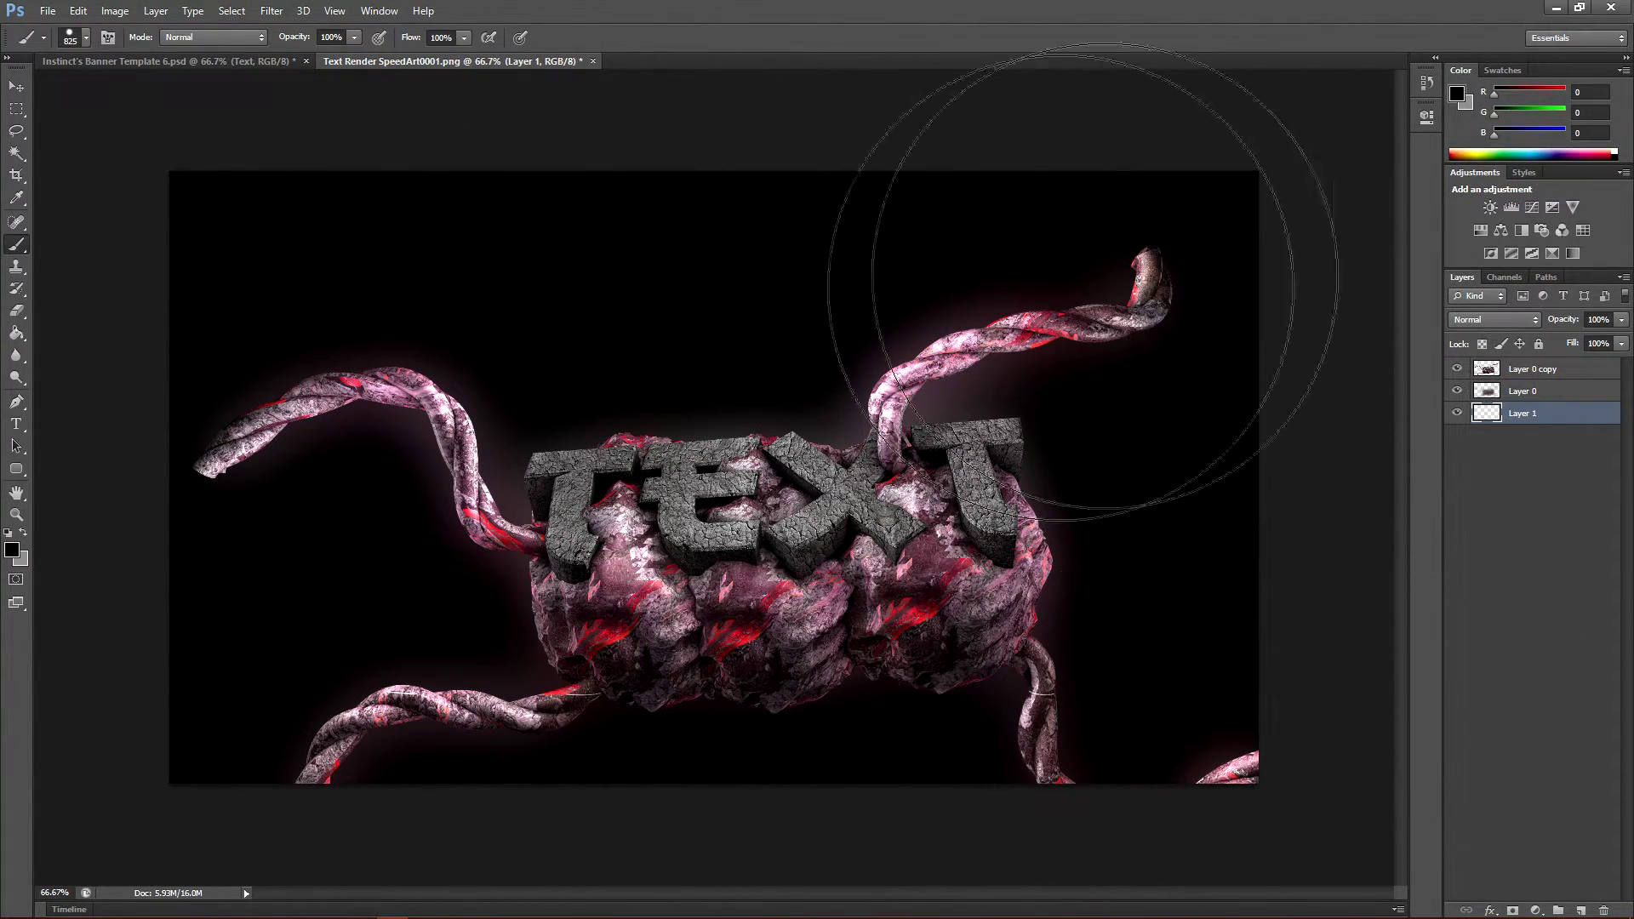
- Compare the render with and without the blurred glow of Layer 0 by toggling that layer's visibility
left_click(1574, 397)
left_click(1458, 391)
left_click(1458, 391)
left_click(1457, 391)
left_click(1458, 391)
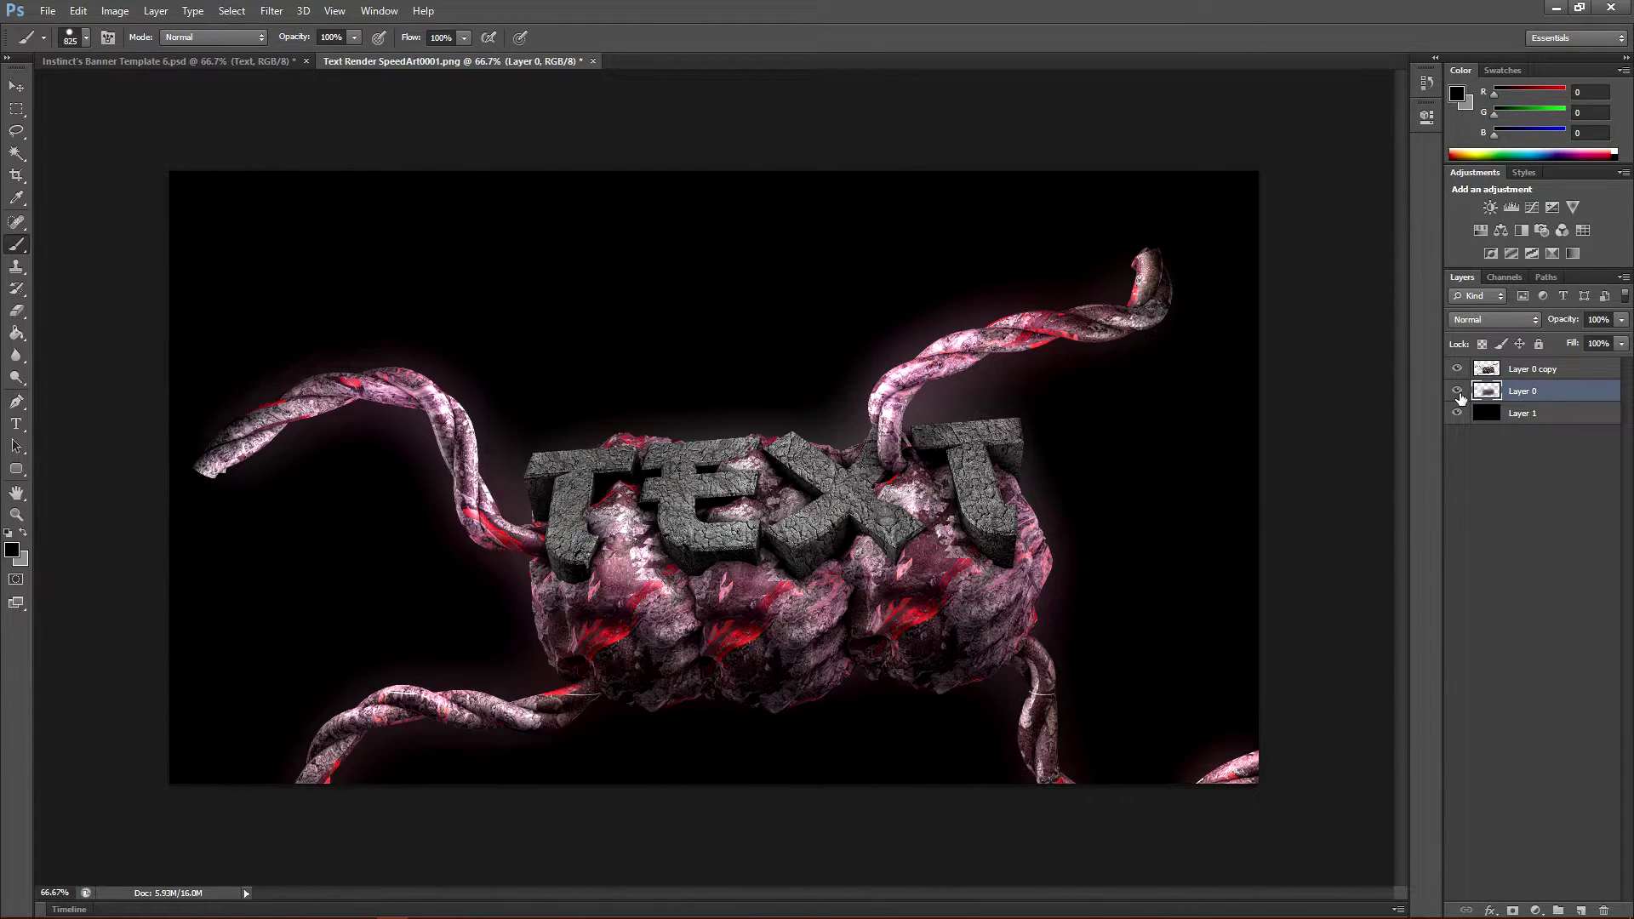
- Duplicate Layer 0 copy and select the lower of the two sharp render layers
left_click(1573, 372)
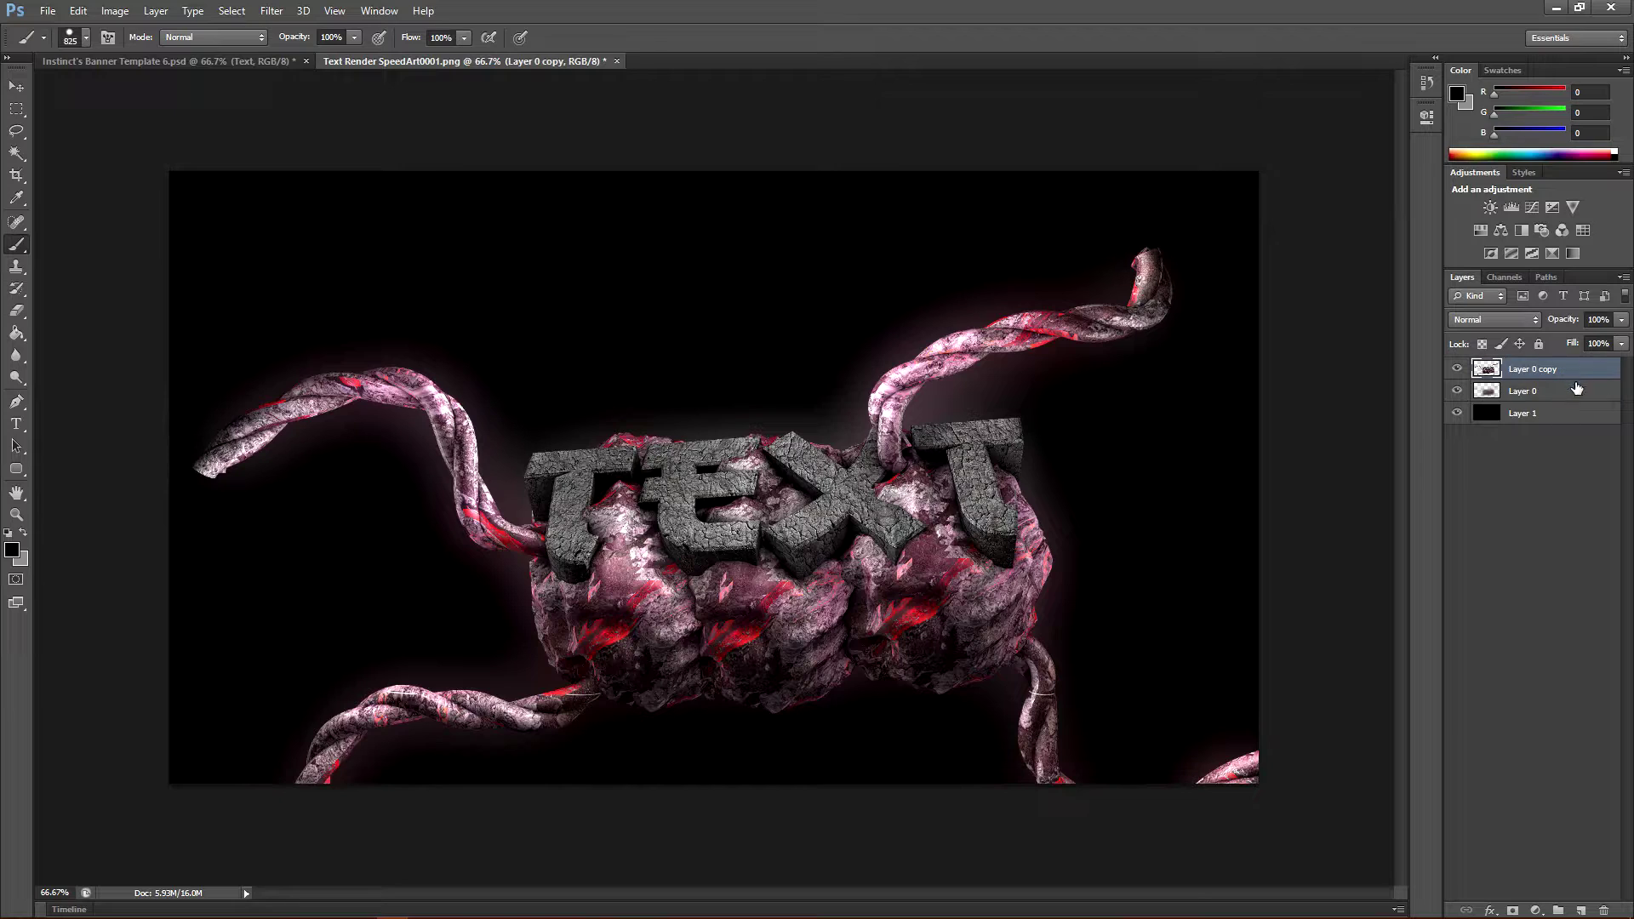
key("ctrl+j")
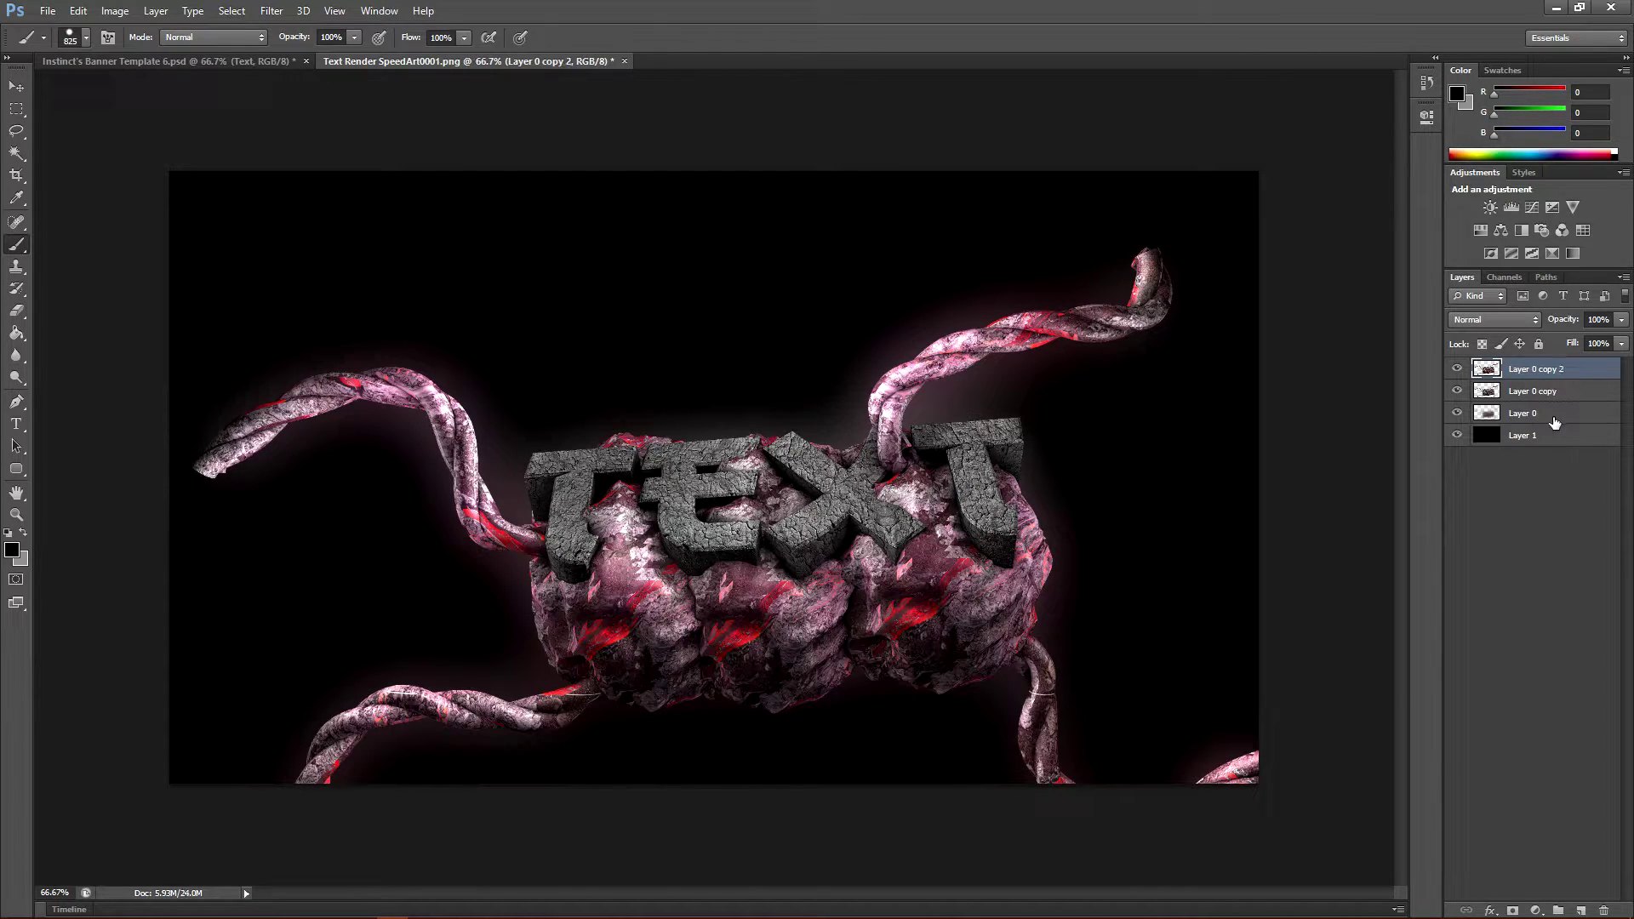
left_click(1556, 392)
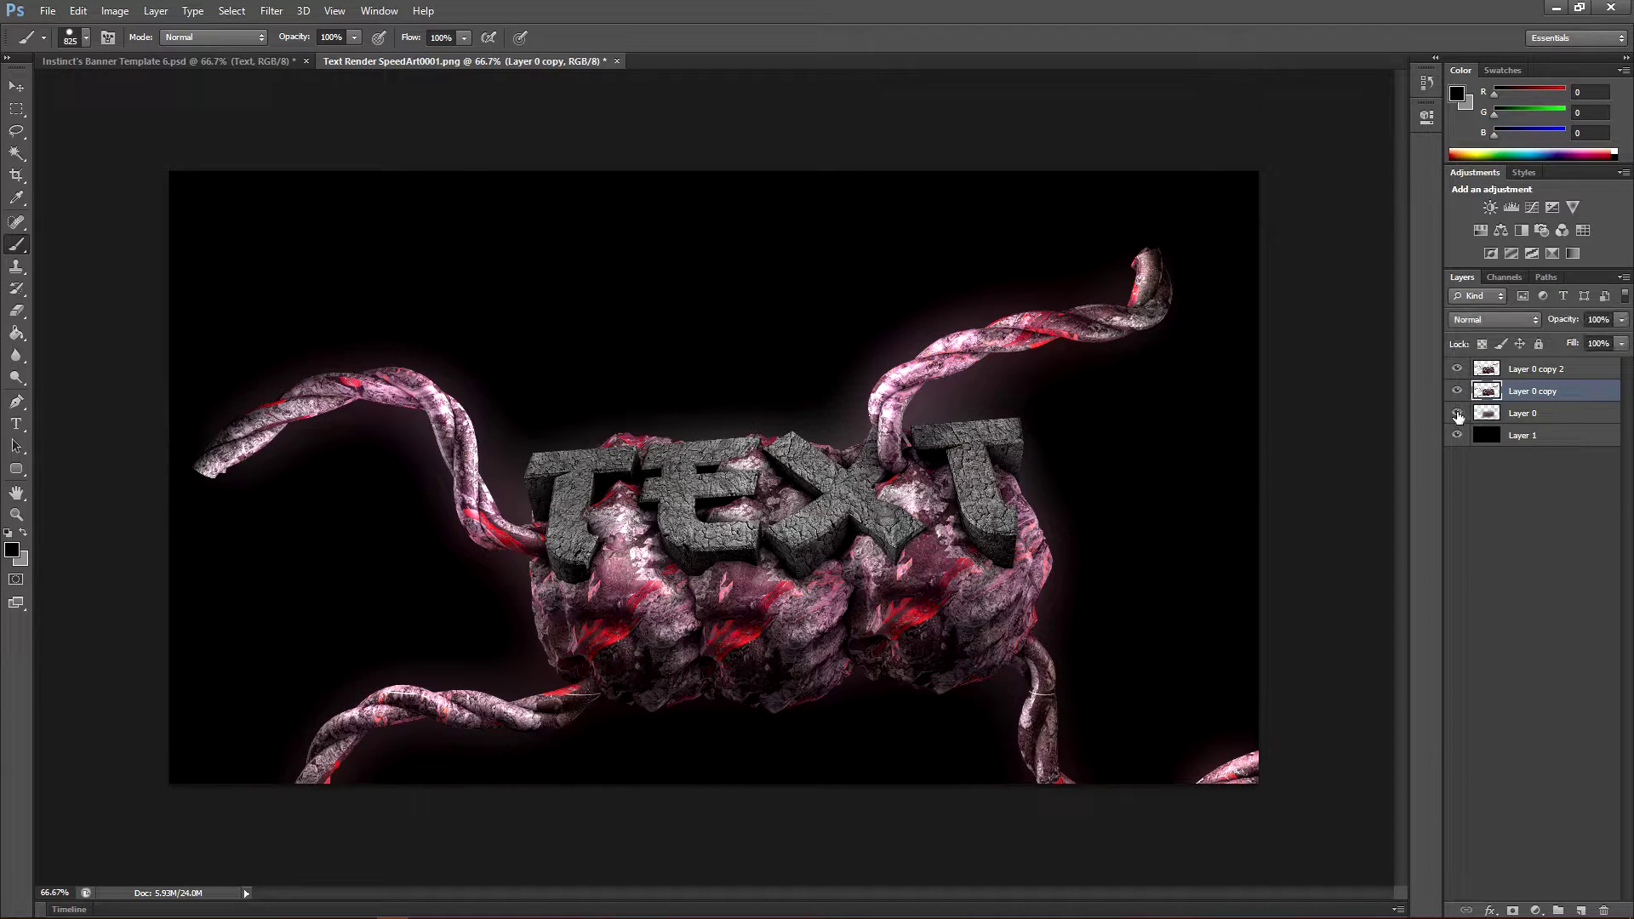
- Apply a Ripple filter with an amount of 360% and size Large to Layer 0 copy
left_click(272, 10)
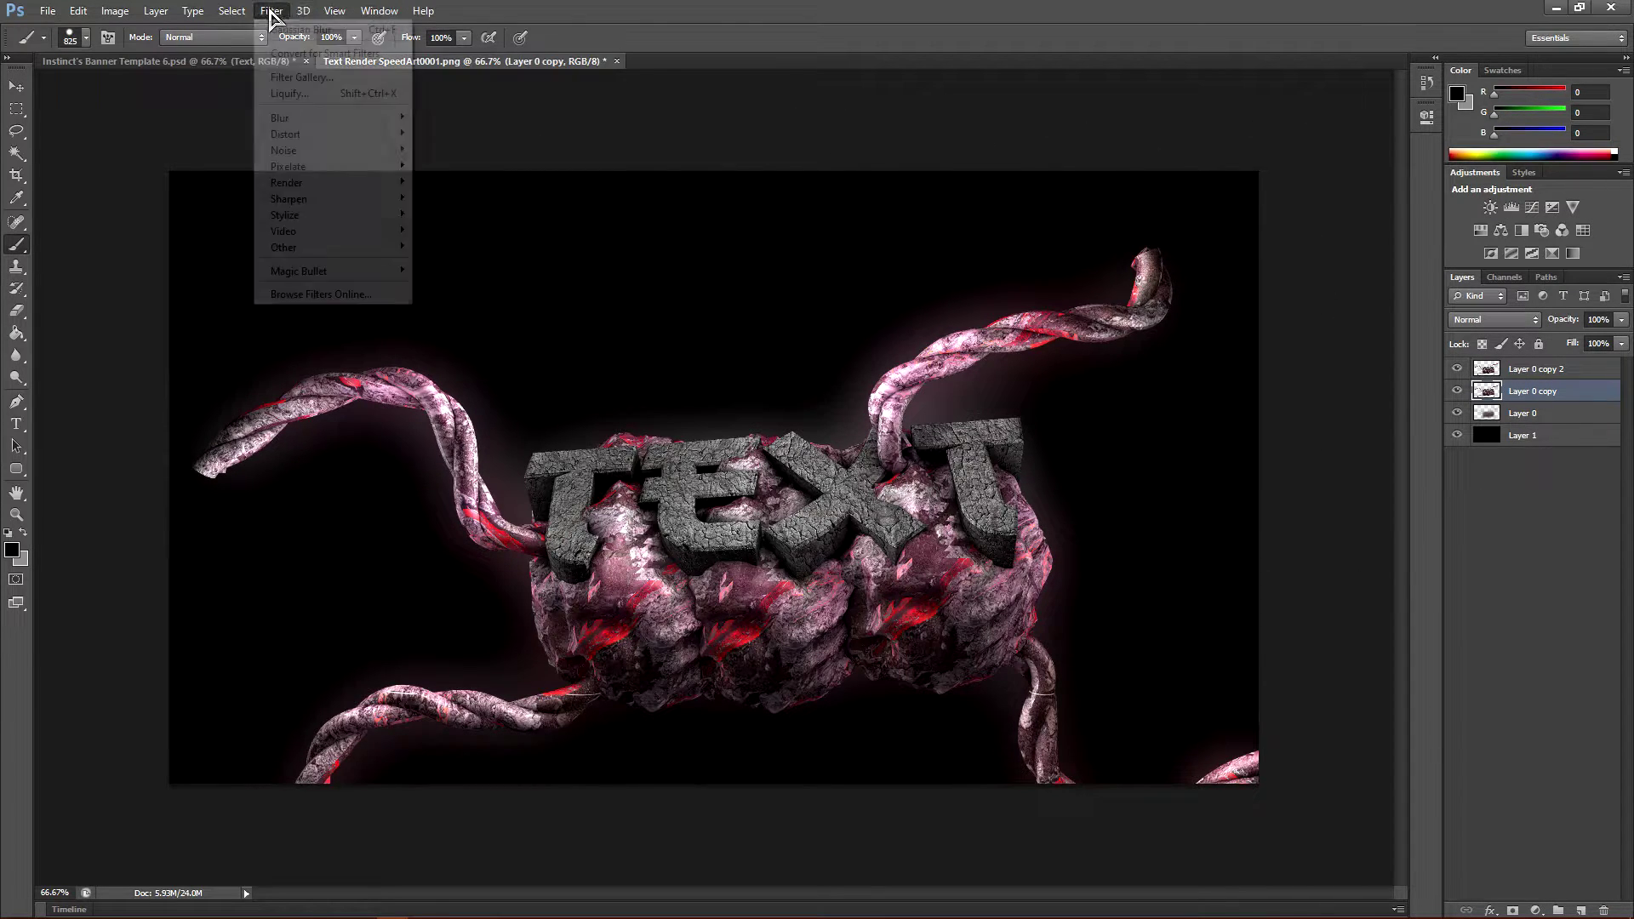
mouse_move(290, 119)
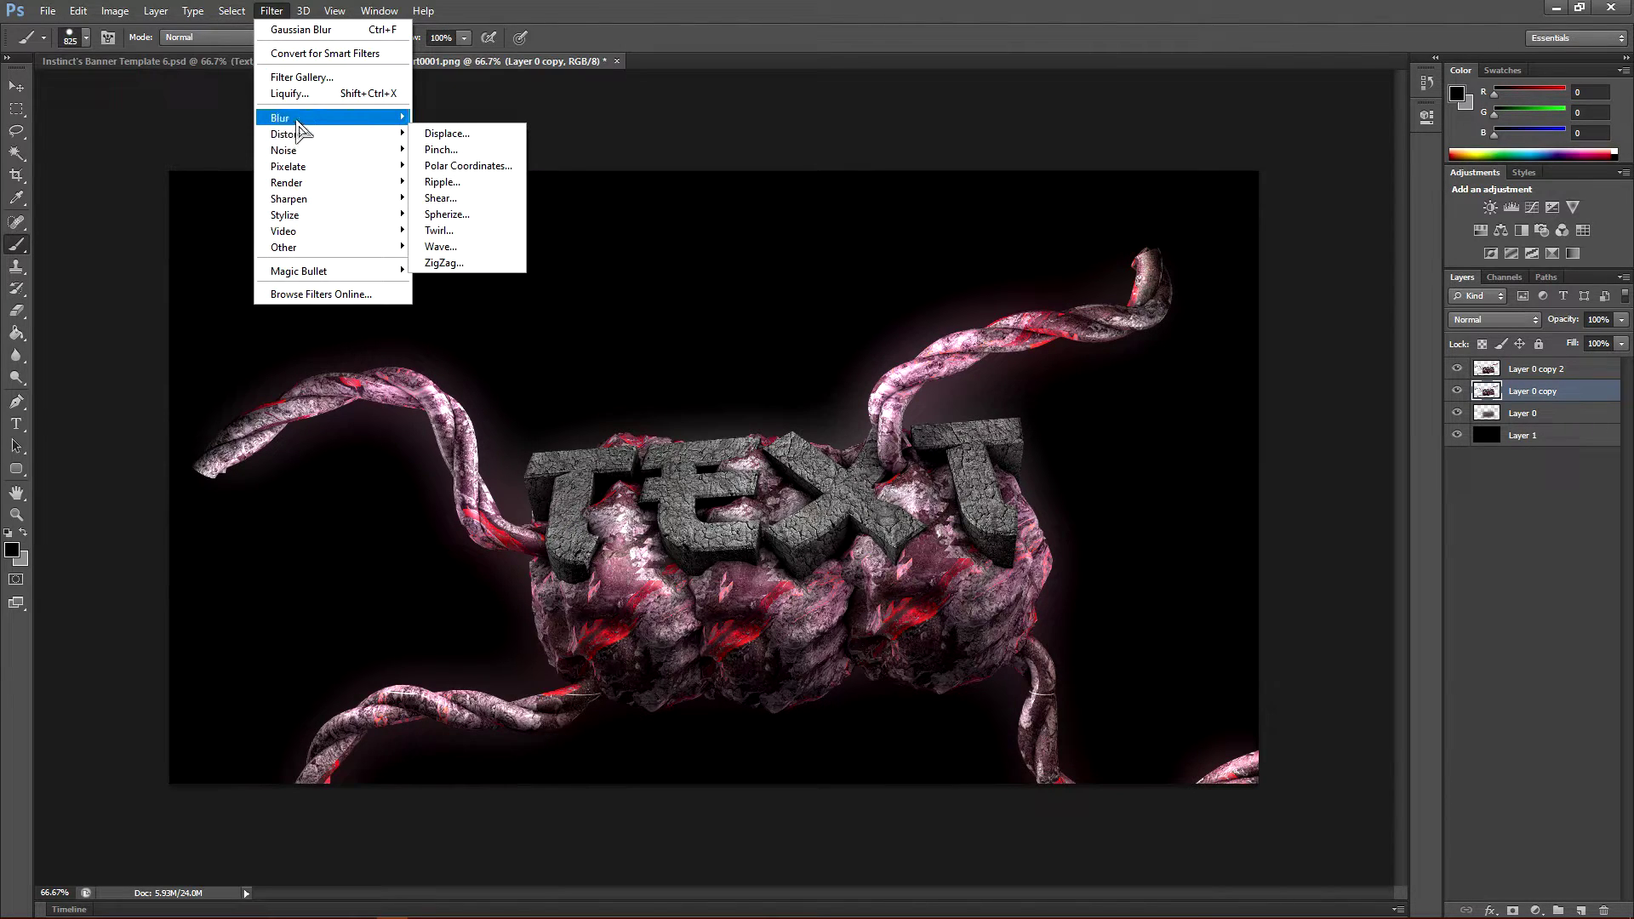
left_click(475, 182)
left_click(1128, 501)
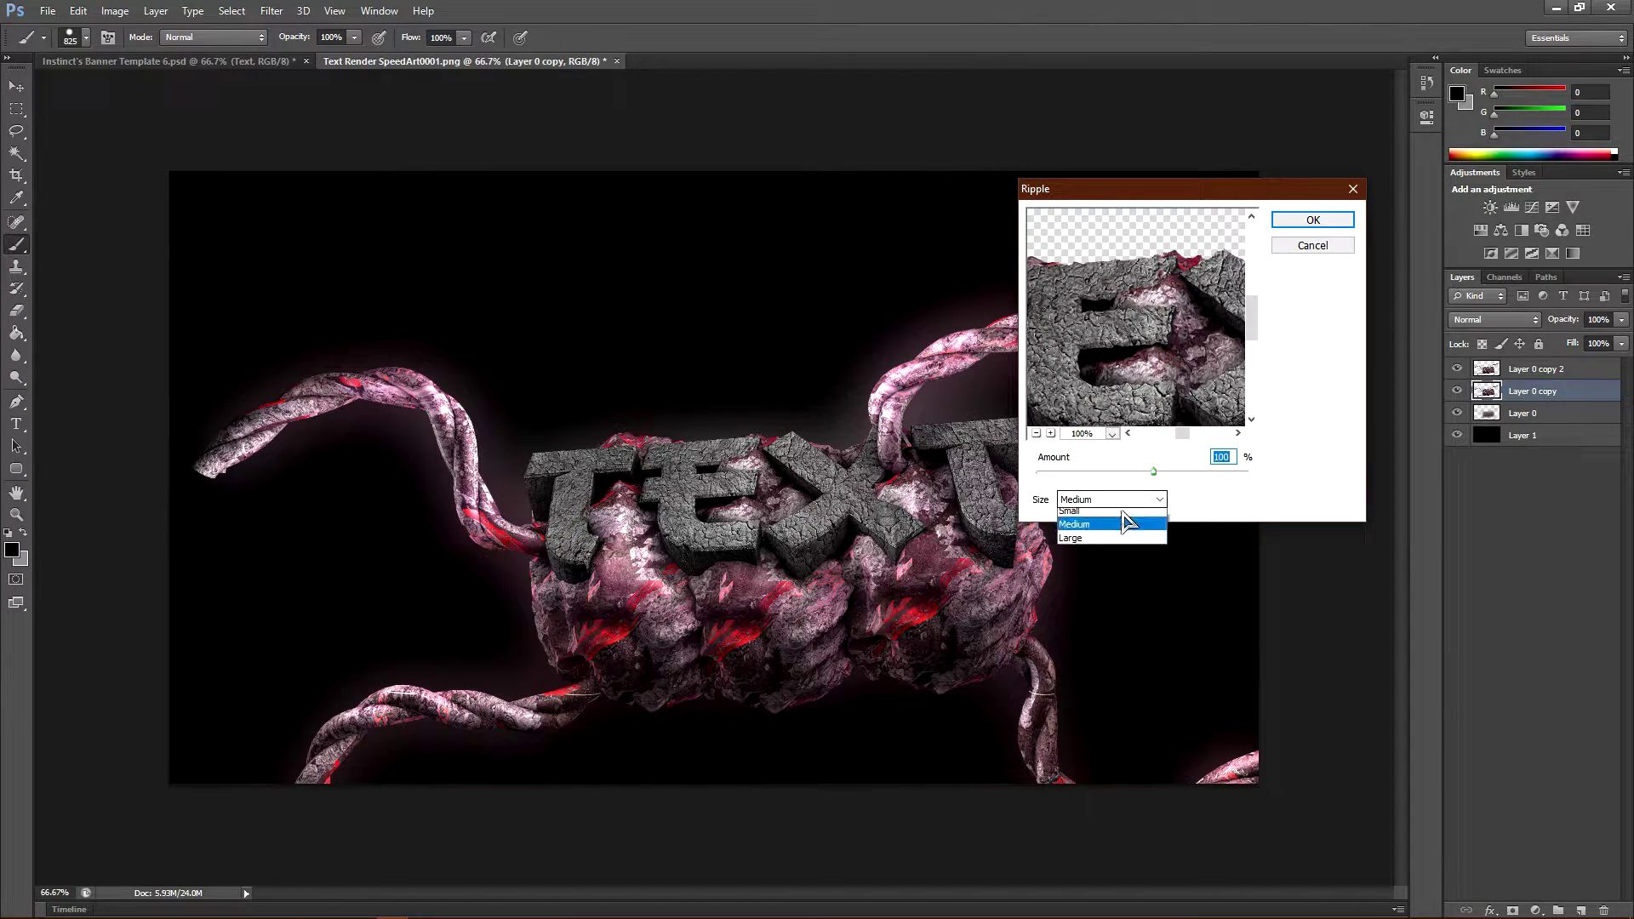
left_click(1074, 544)
left_click_drag(1177, 473, 1182, 471)
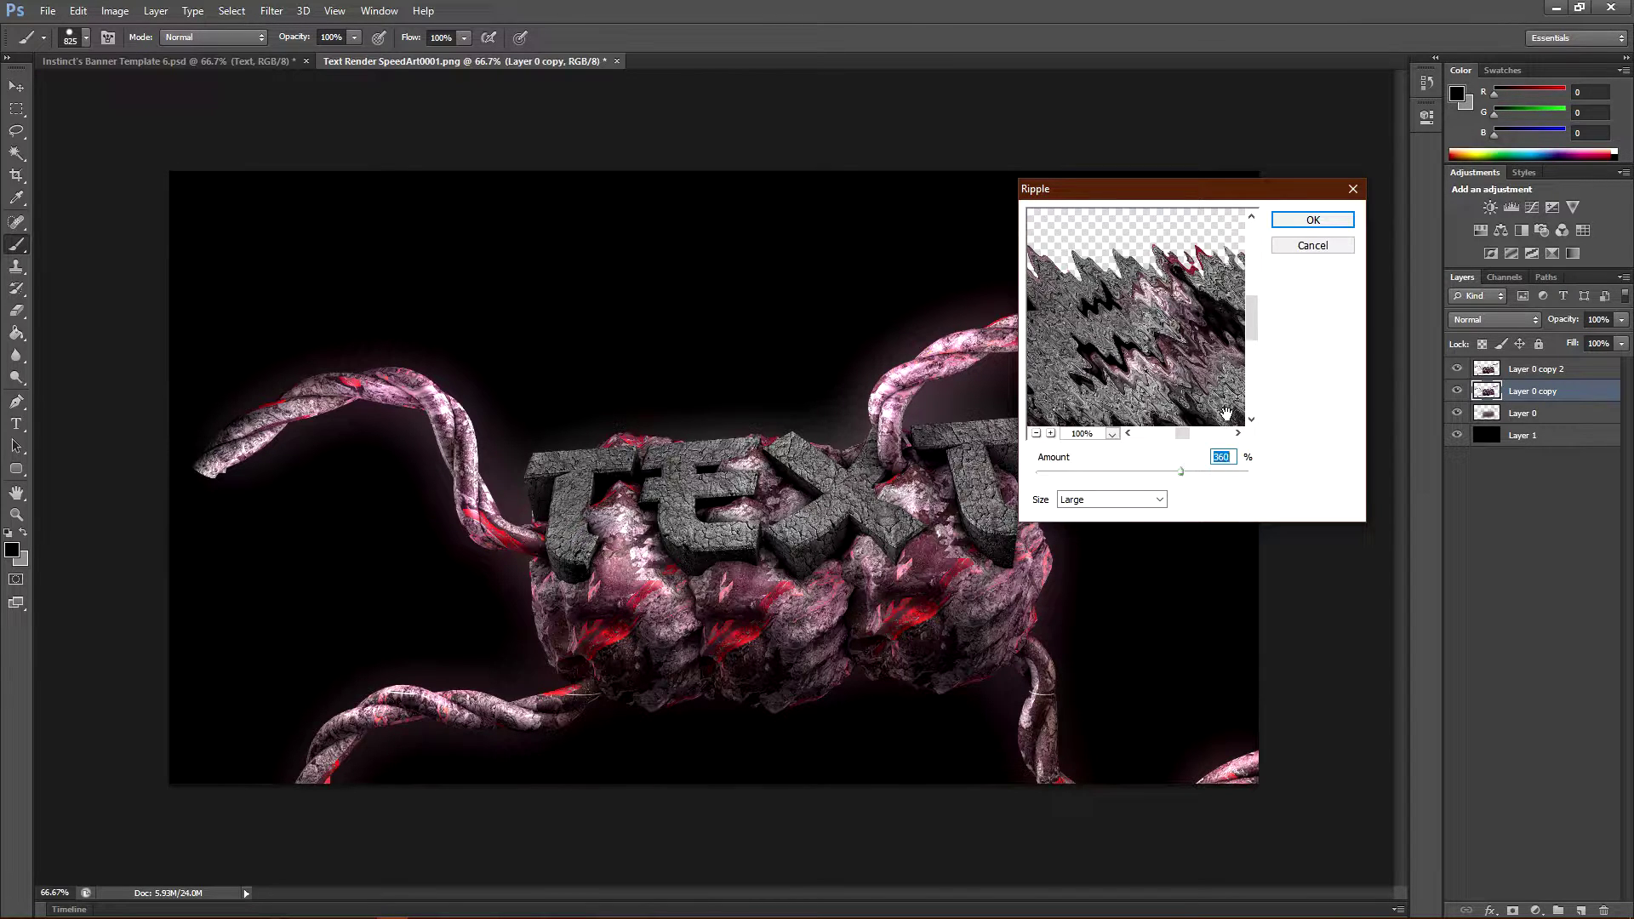
left_click(1314, 222)
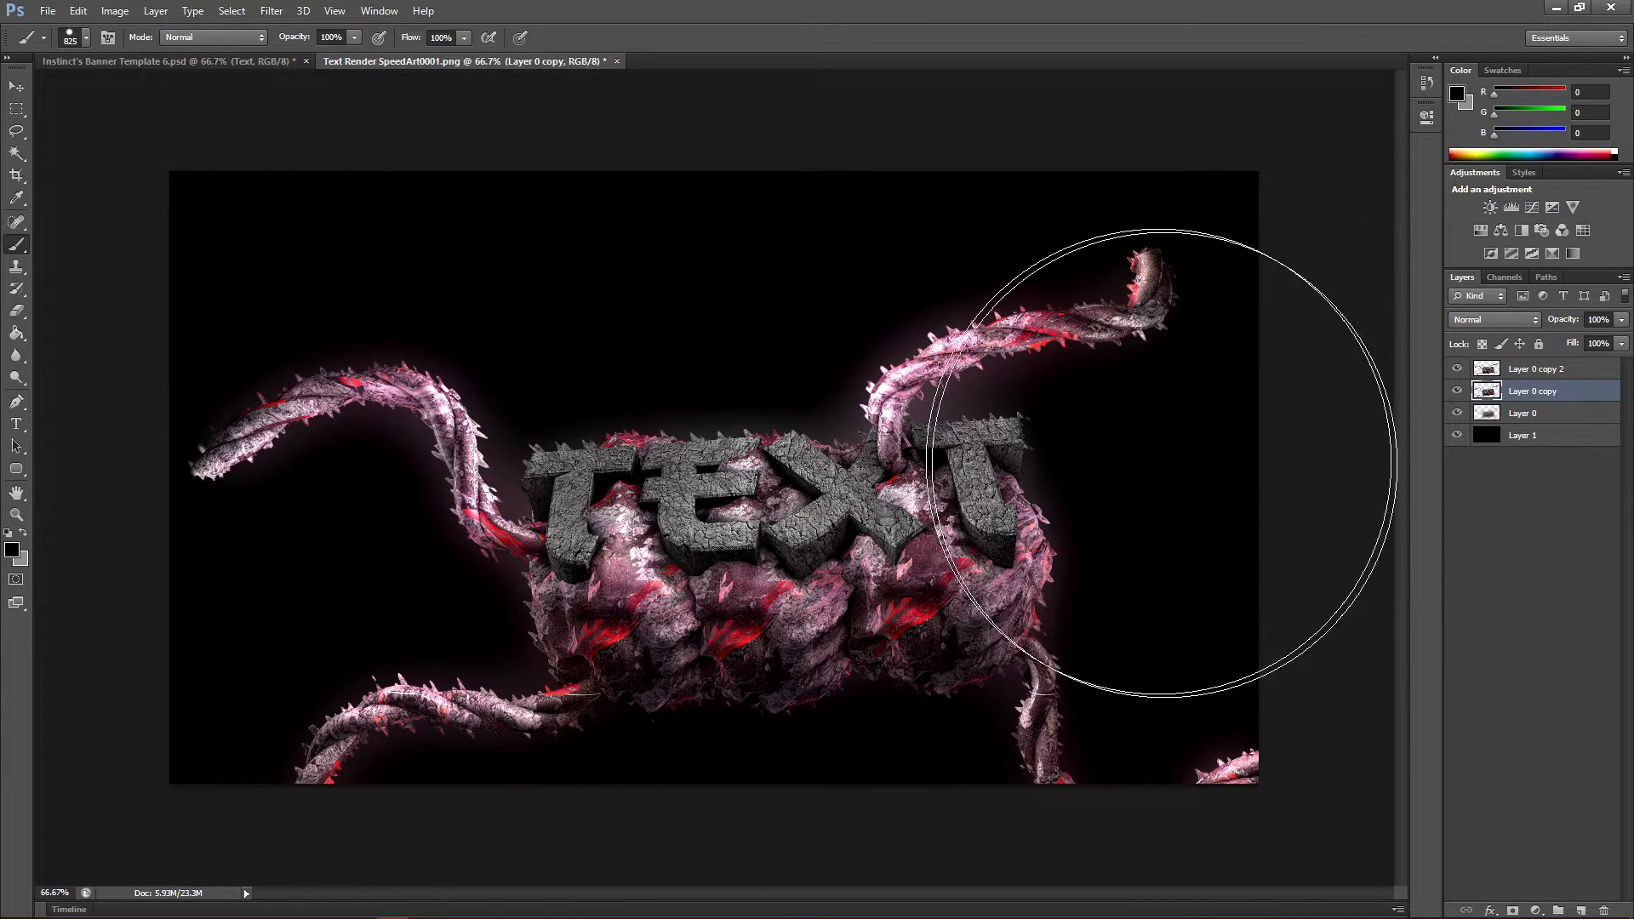
- Set the opacity of Layer 0 copy and of Layer 0 copy 2 to 80%
left_click(17, 86)
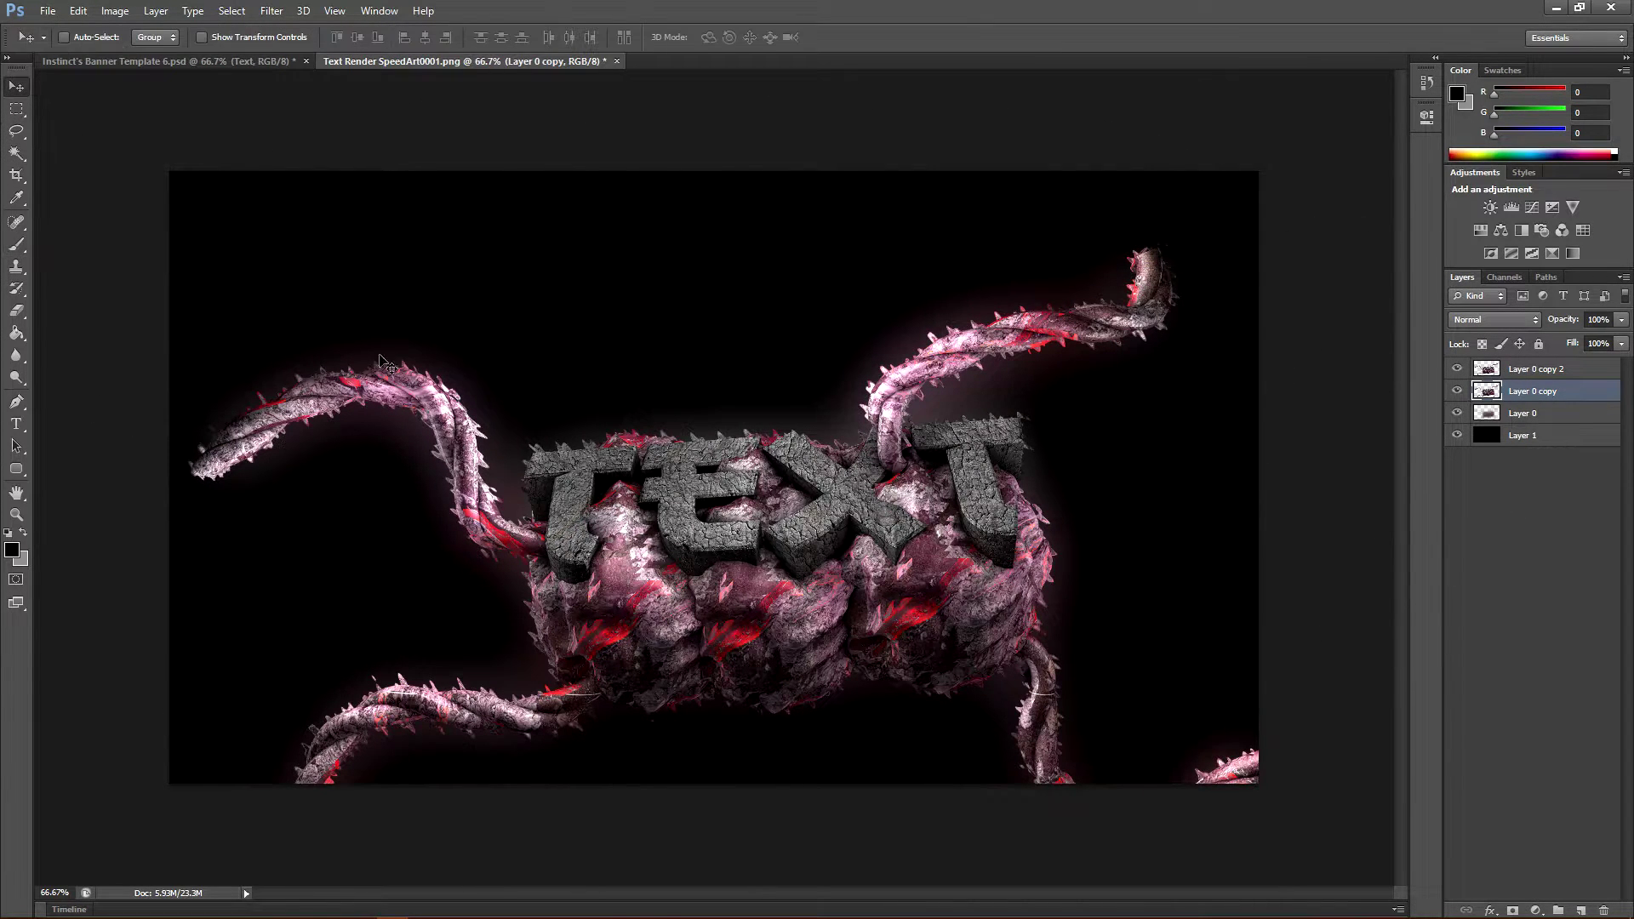
mouse_move(1622, 320)
left_mouse_down()
mouse_move(1594, 336)
mouse_move(1604, 345)
left_mouse_up()
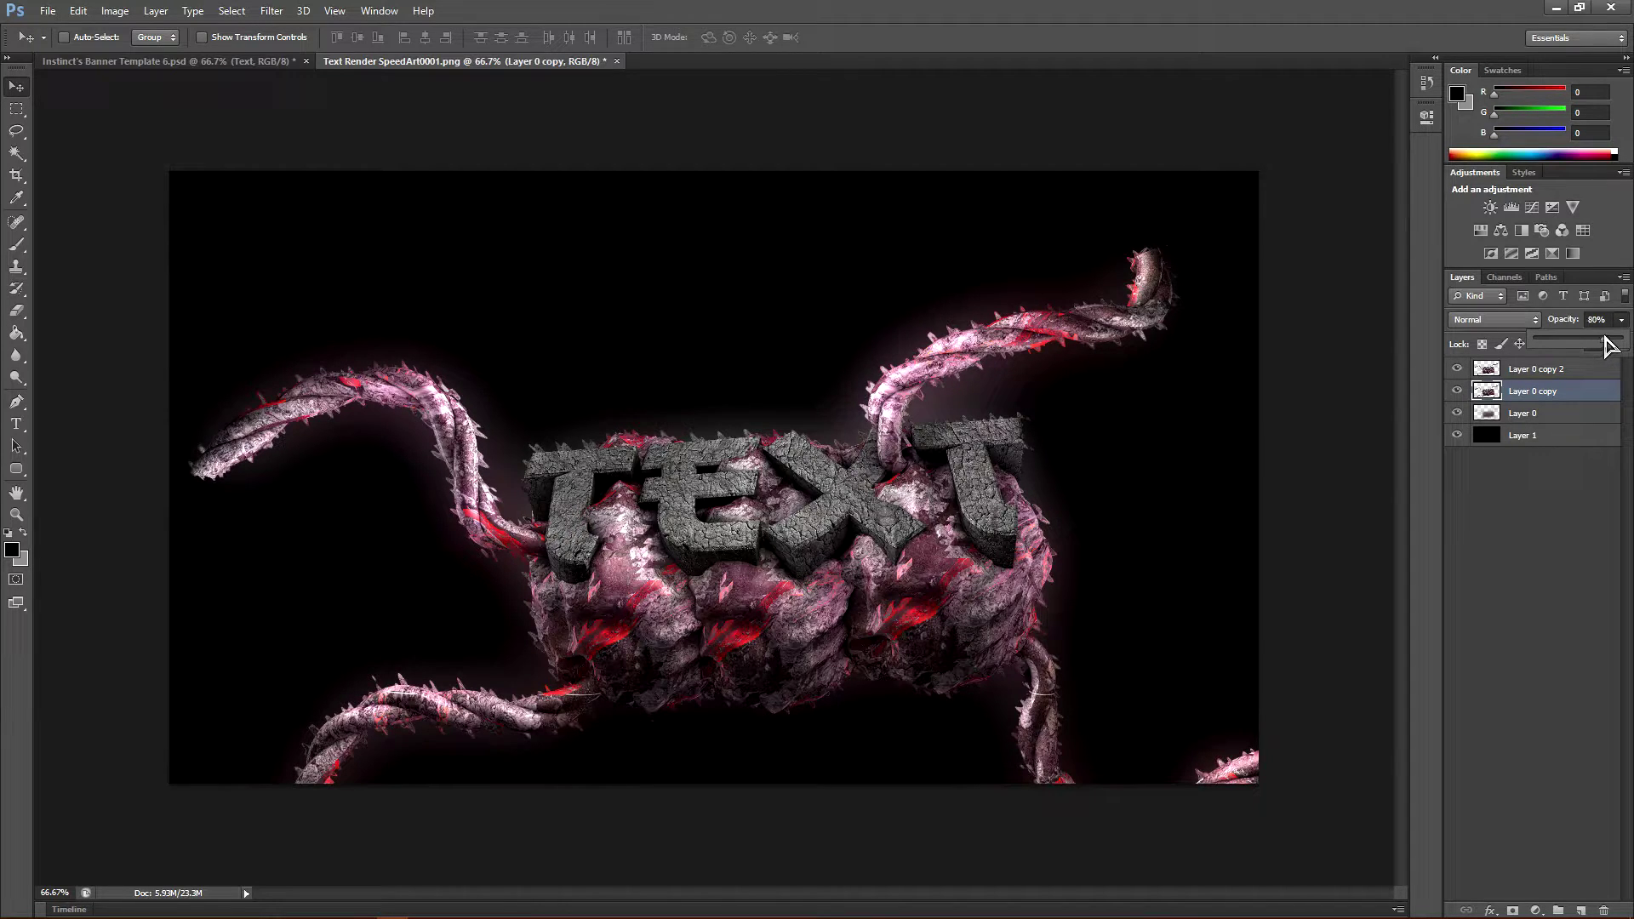
left_click(1545, 369)
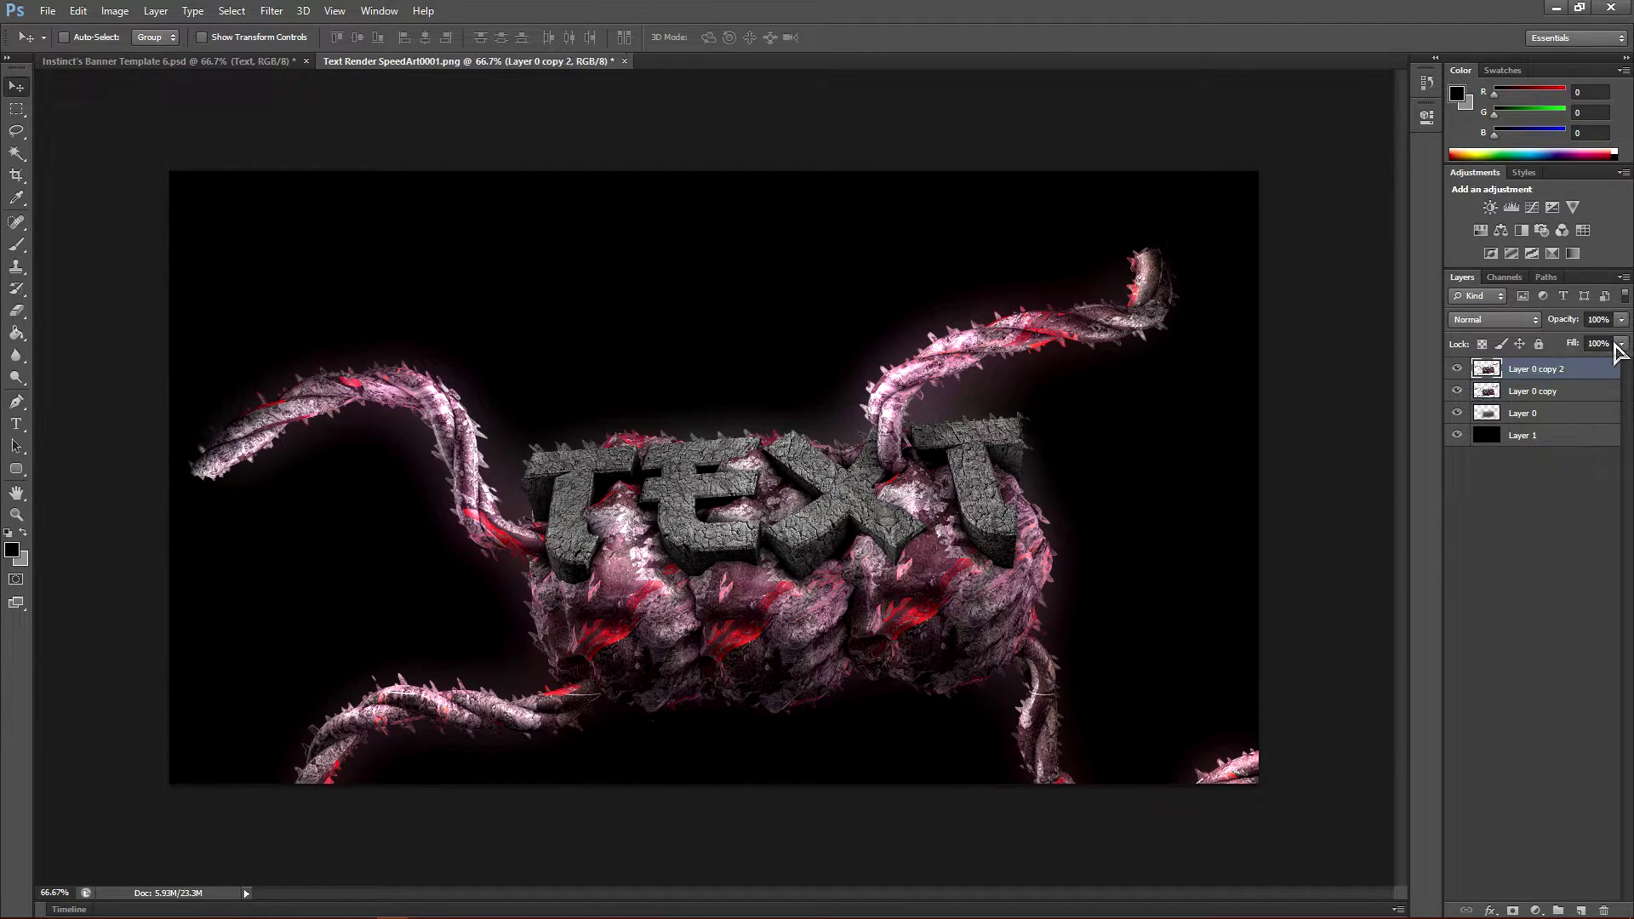
left_click_drag(1614, 341, 1608, 343)
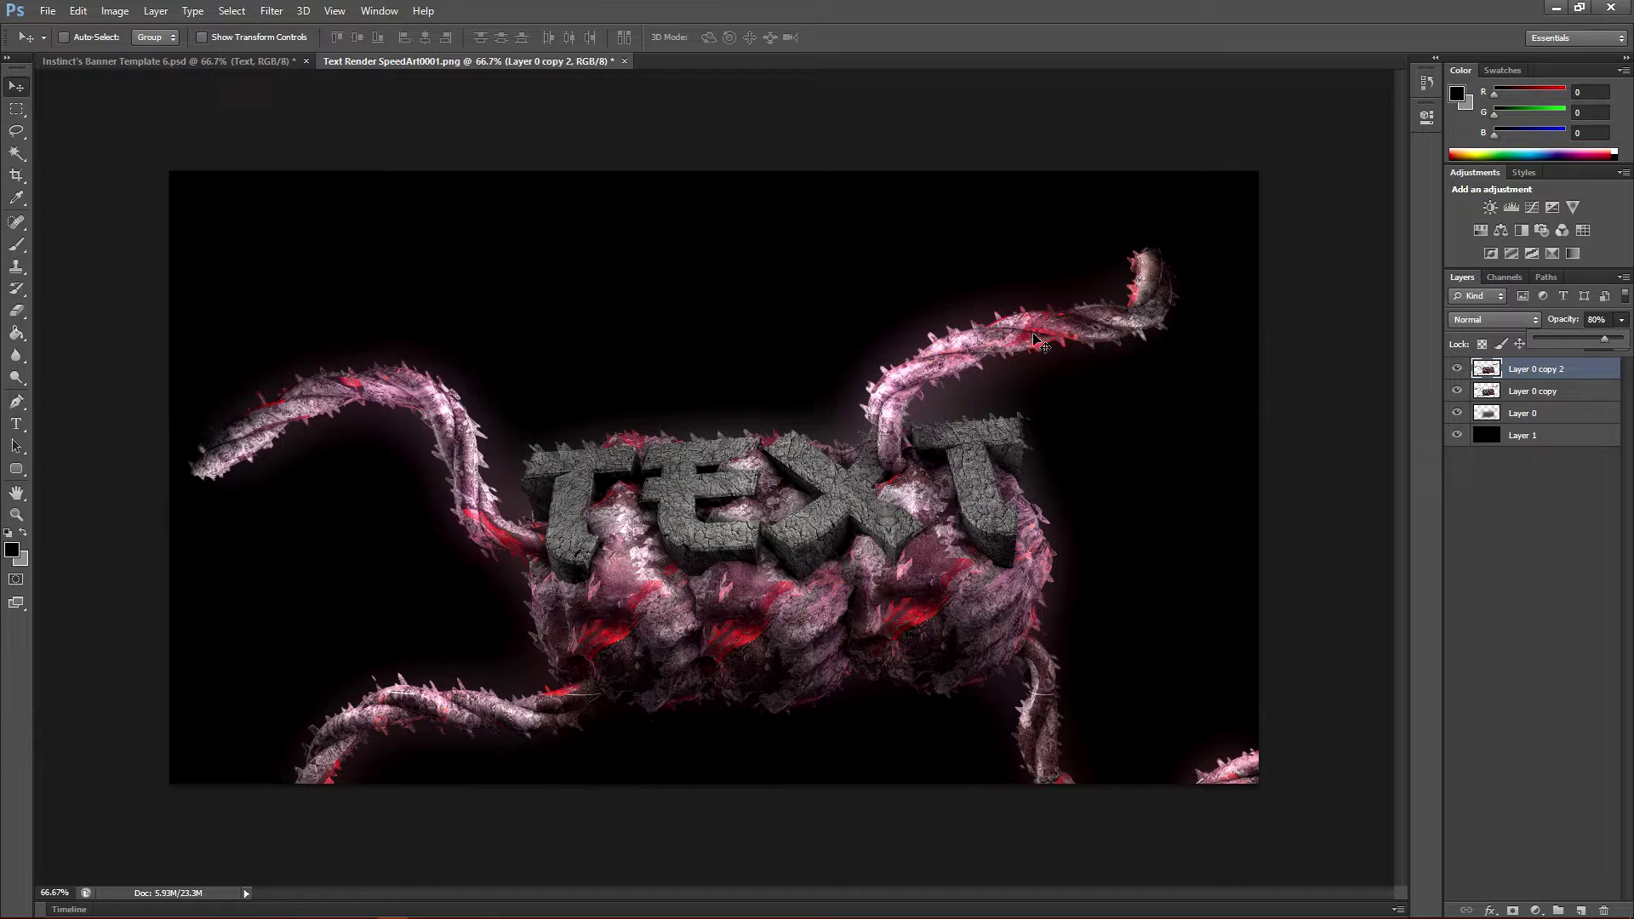
- Compare the render with and without Layer 0 copy 2, and set that layer's opacity to 70%
left_click(1459, 370)
left_click(1459, 370)
left_click_drag(1621, 321, 1597, 347)
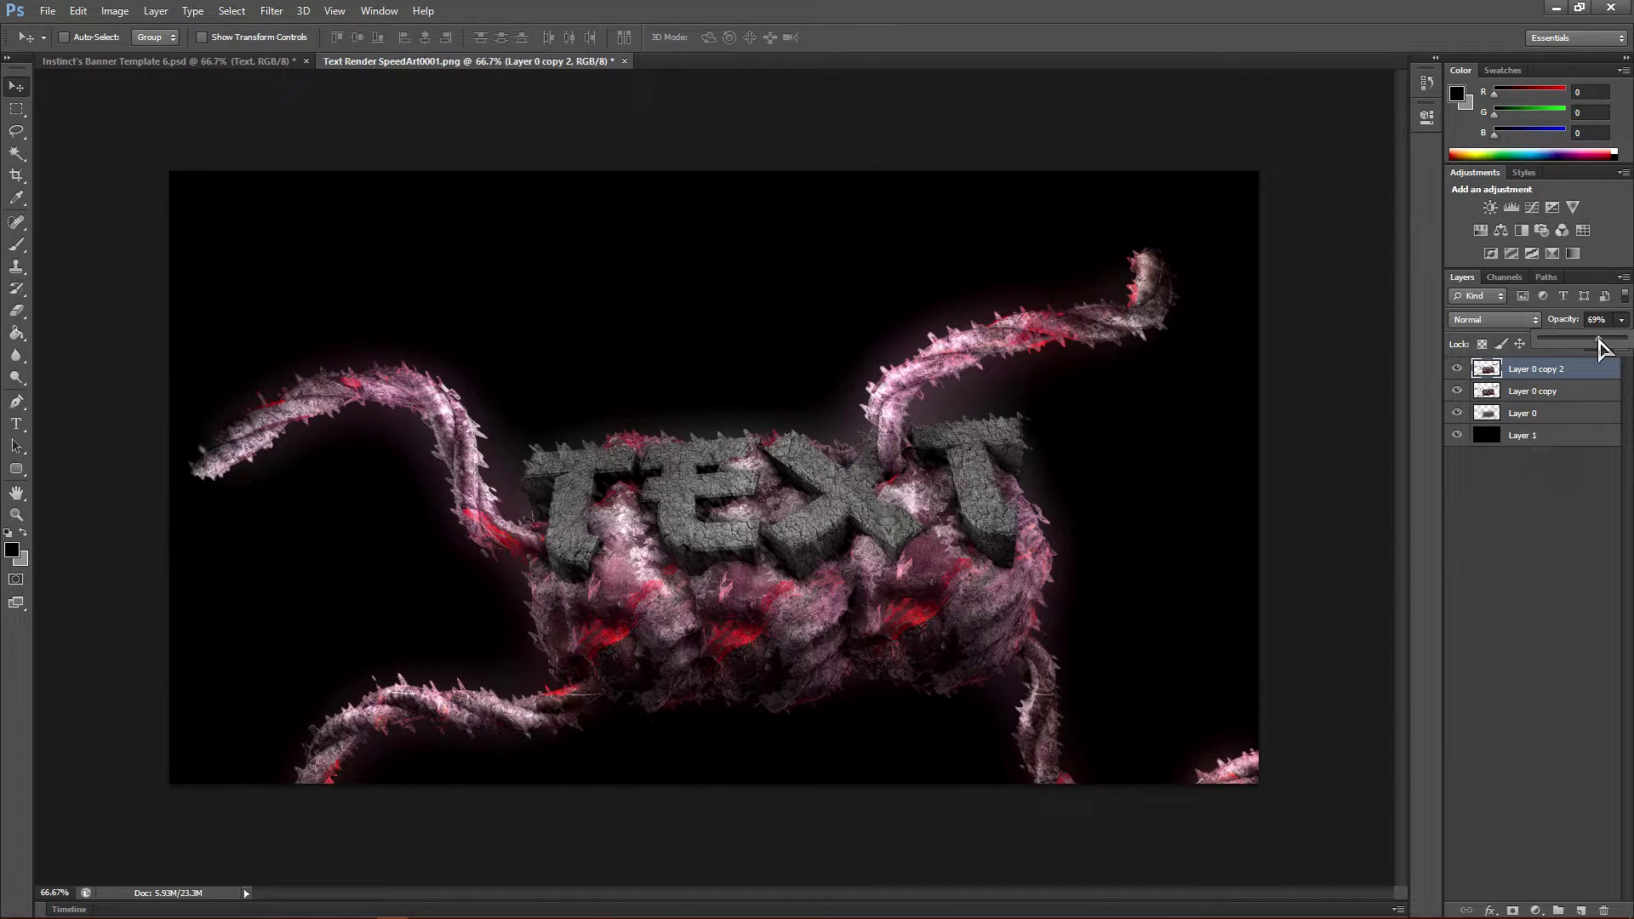
left_click(1578, 394)
left_click(1622, 320)
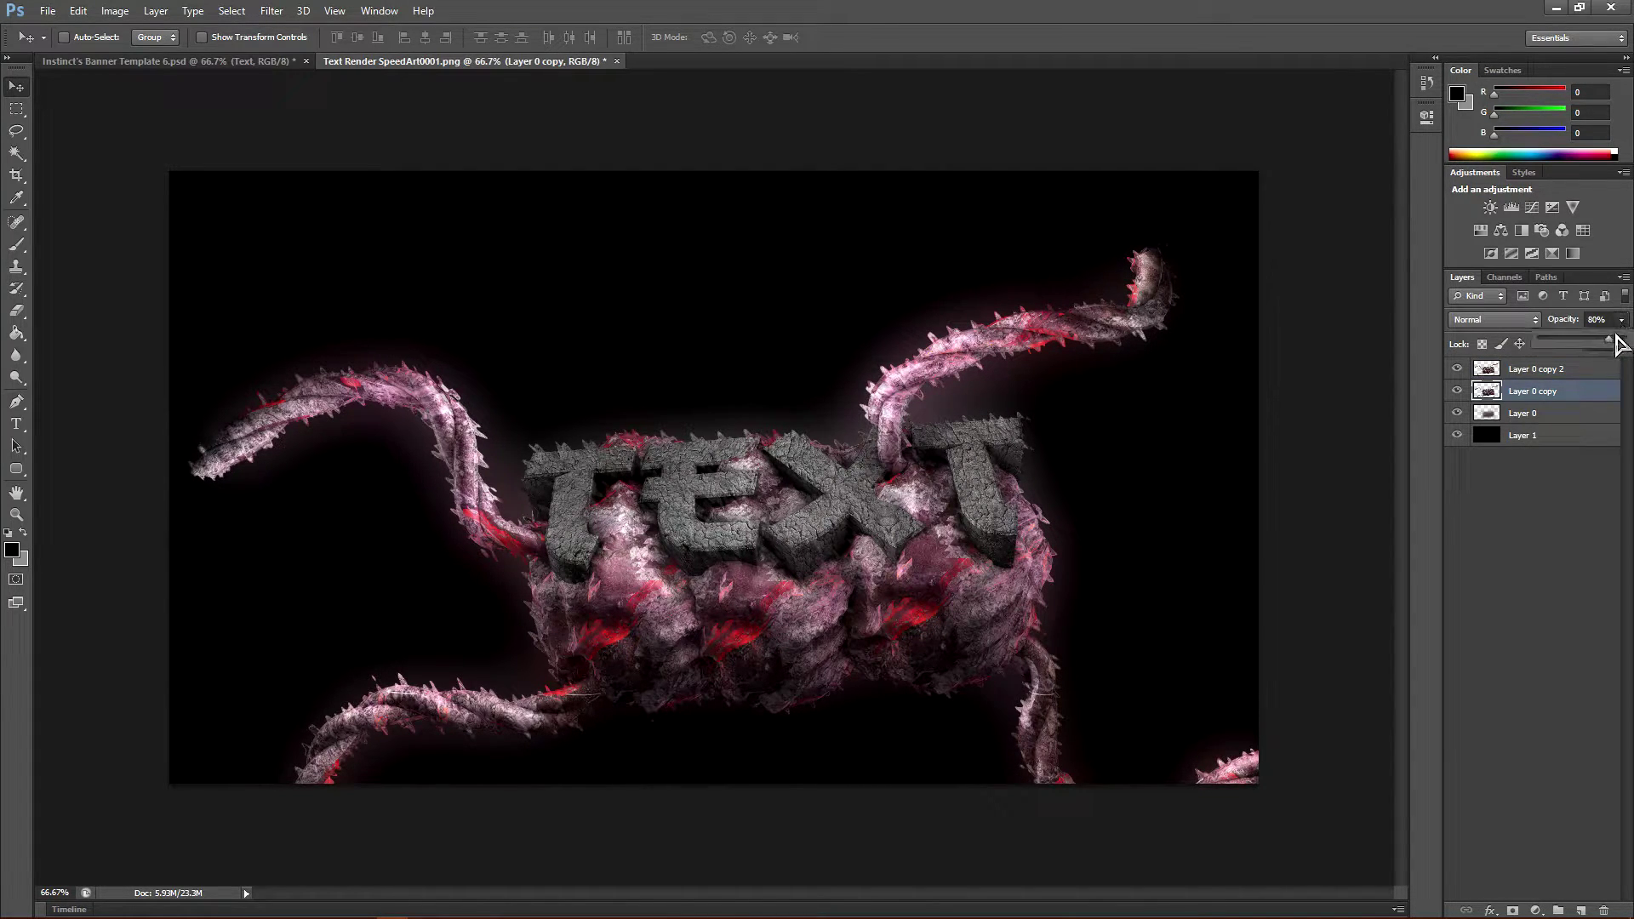
left_click(1580, 372)
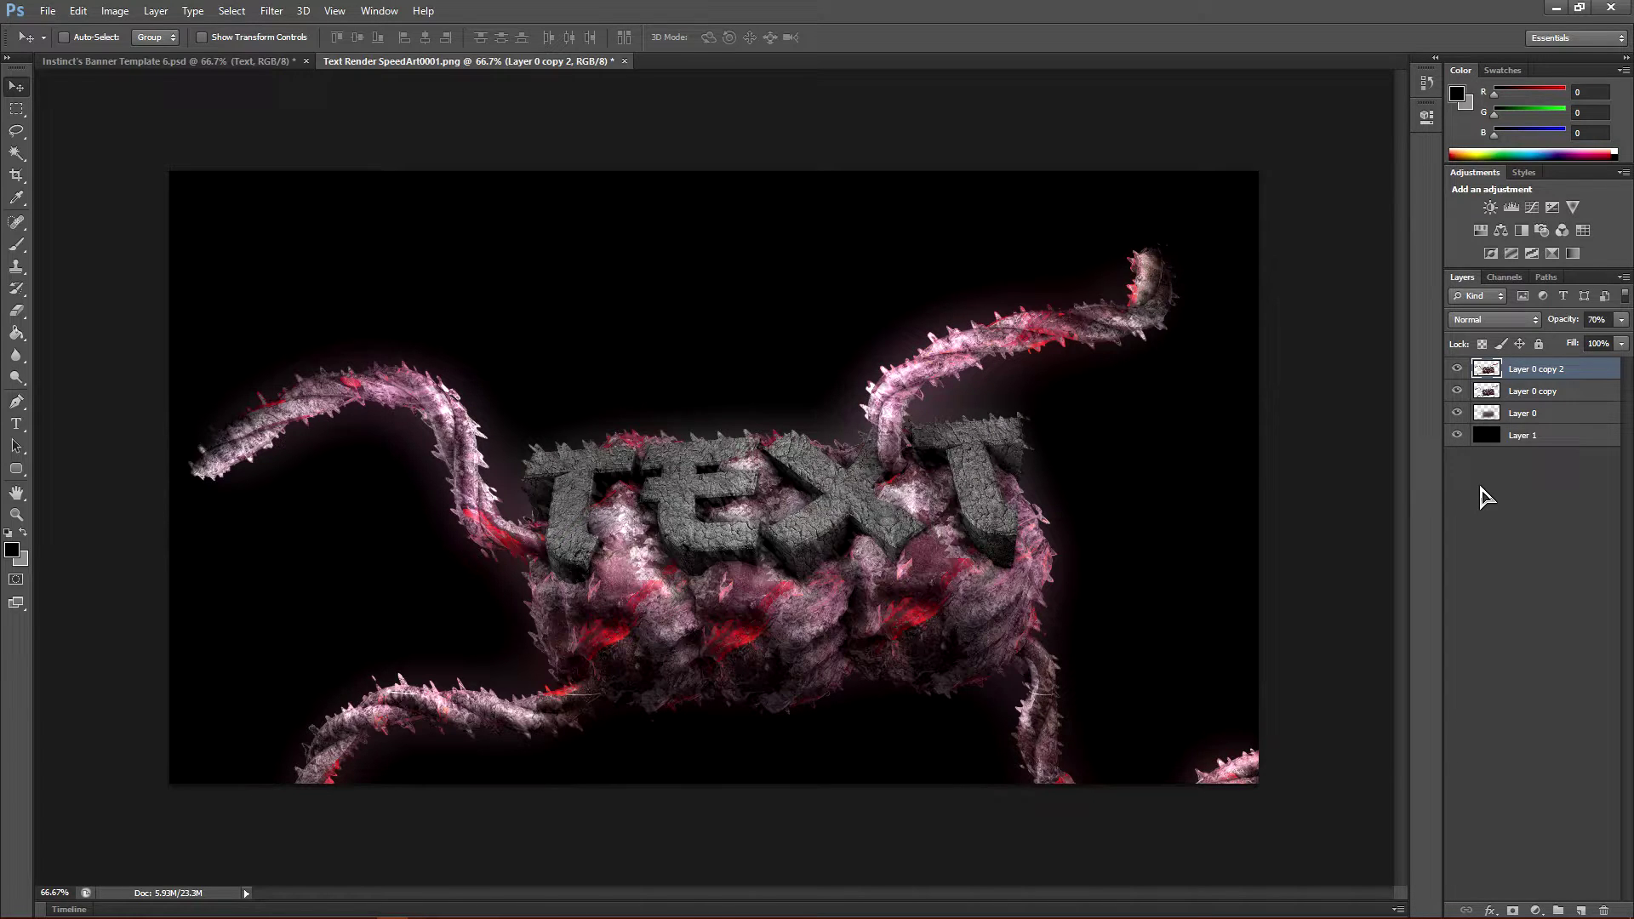
- Duplicate Layer 0 copy 2 and shift a thin rectangular strip of the duplicate across the tendrils above the letters sideways
key("ctrl+j")
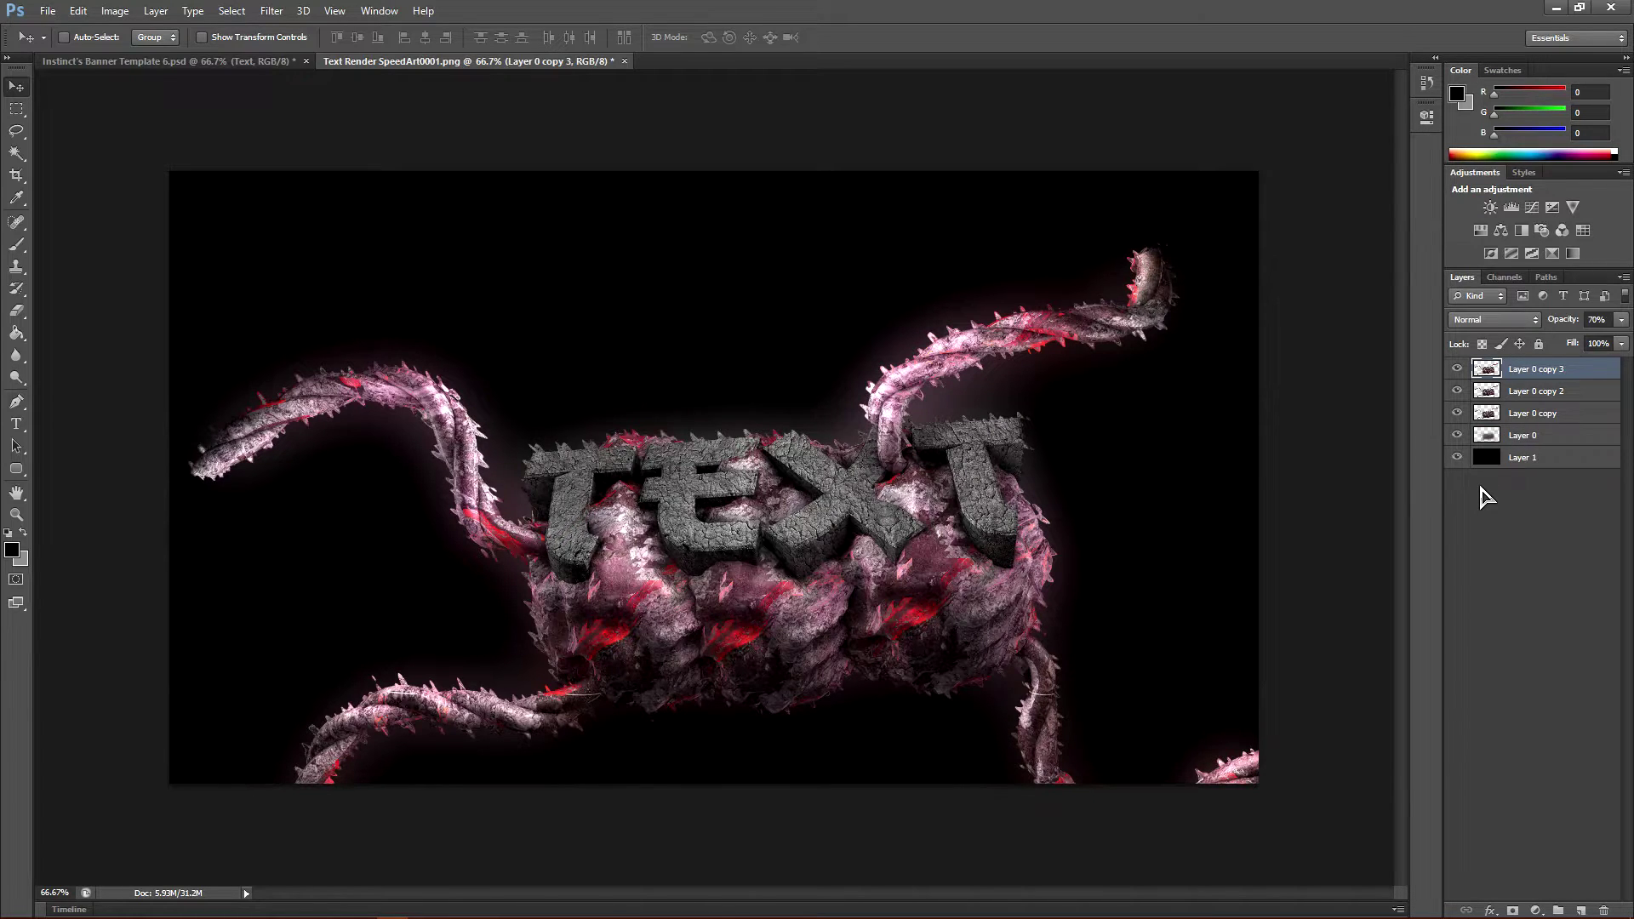
left_click(17, 110)
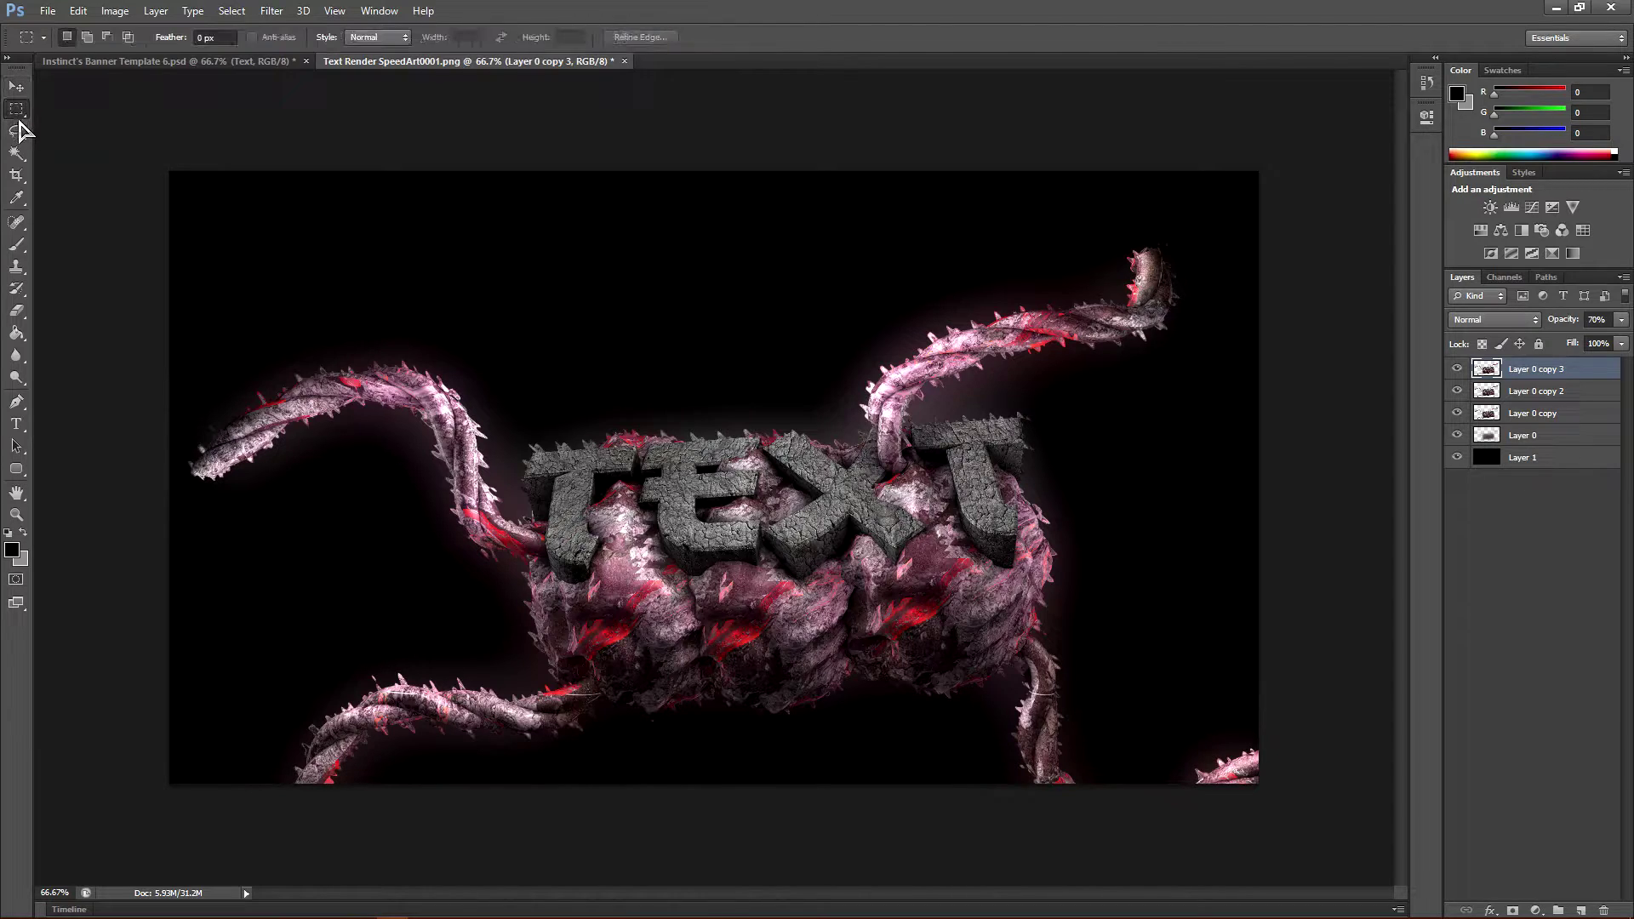
right_click(17, 109)
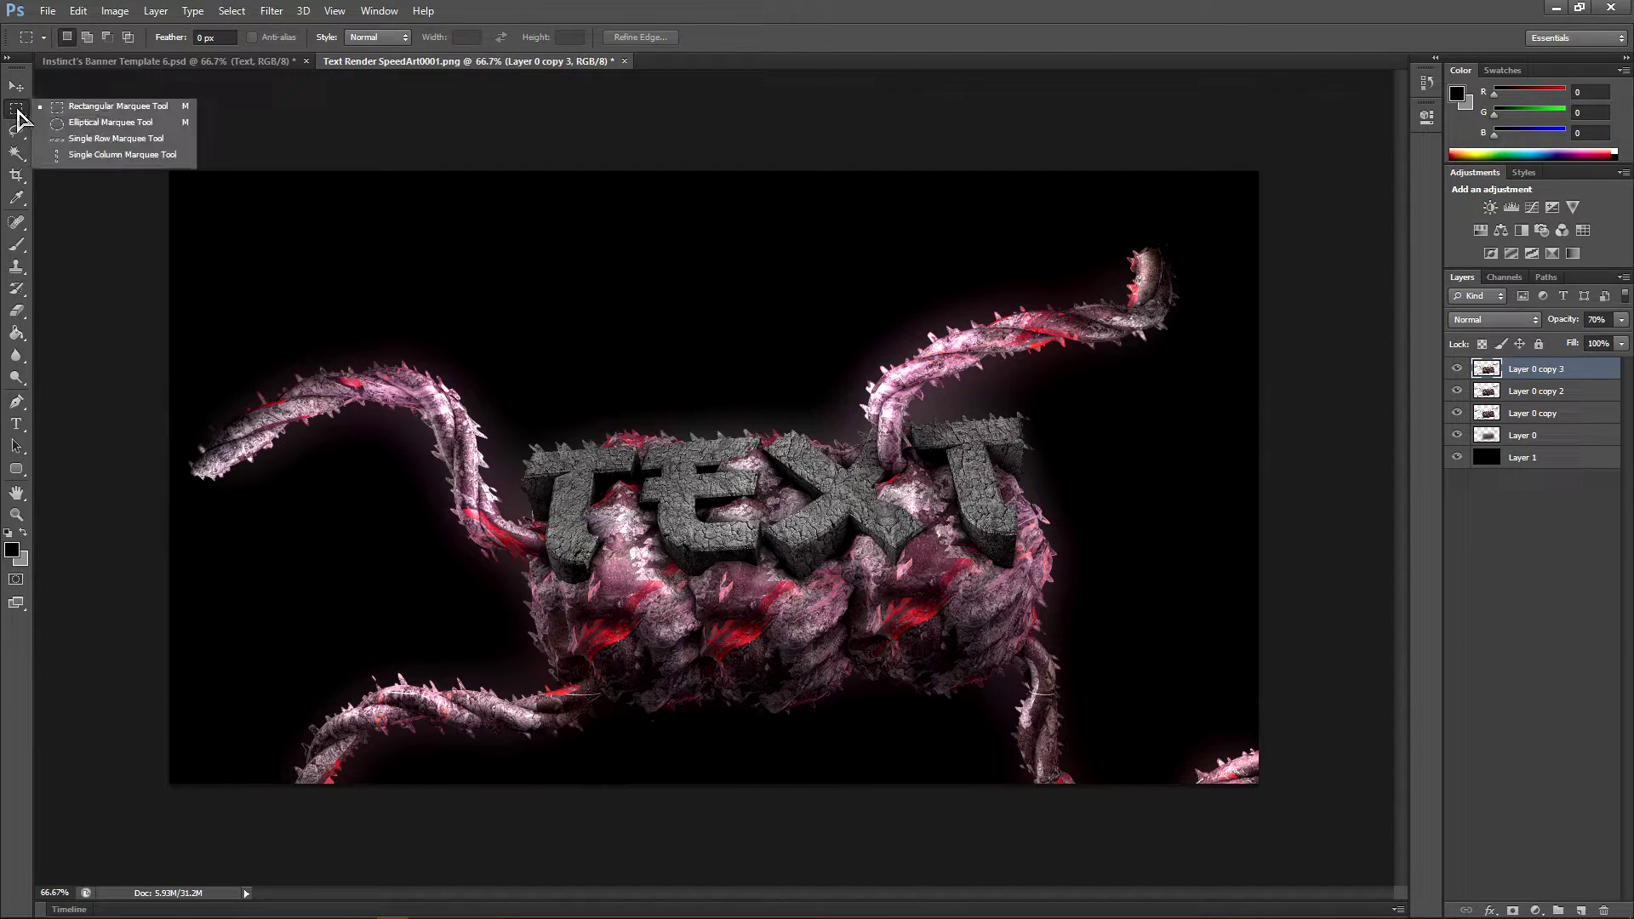
left_click(17, 114)
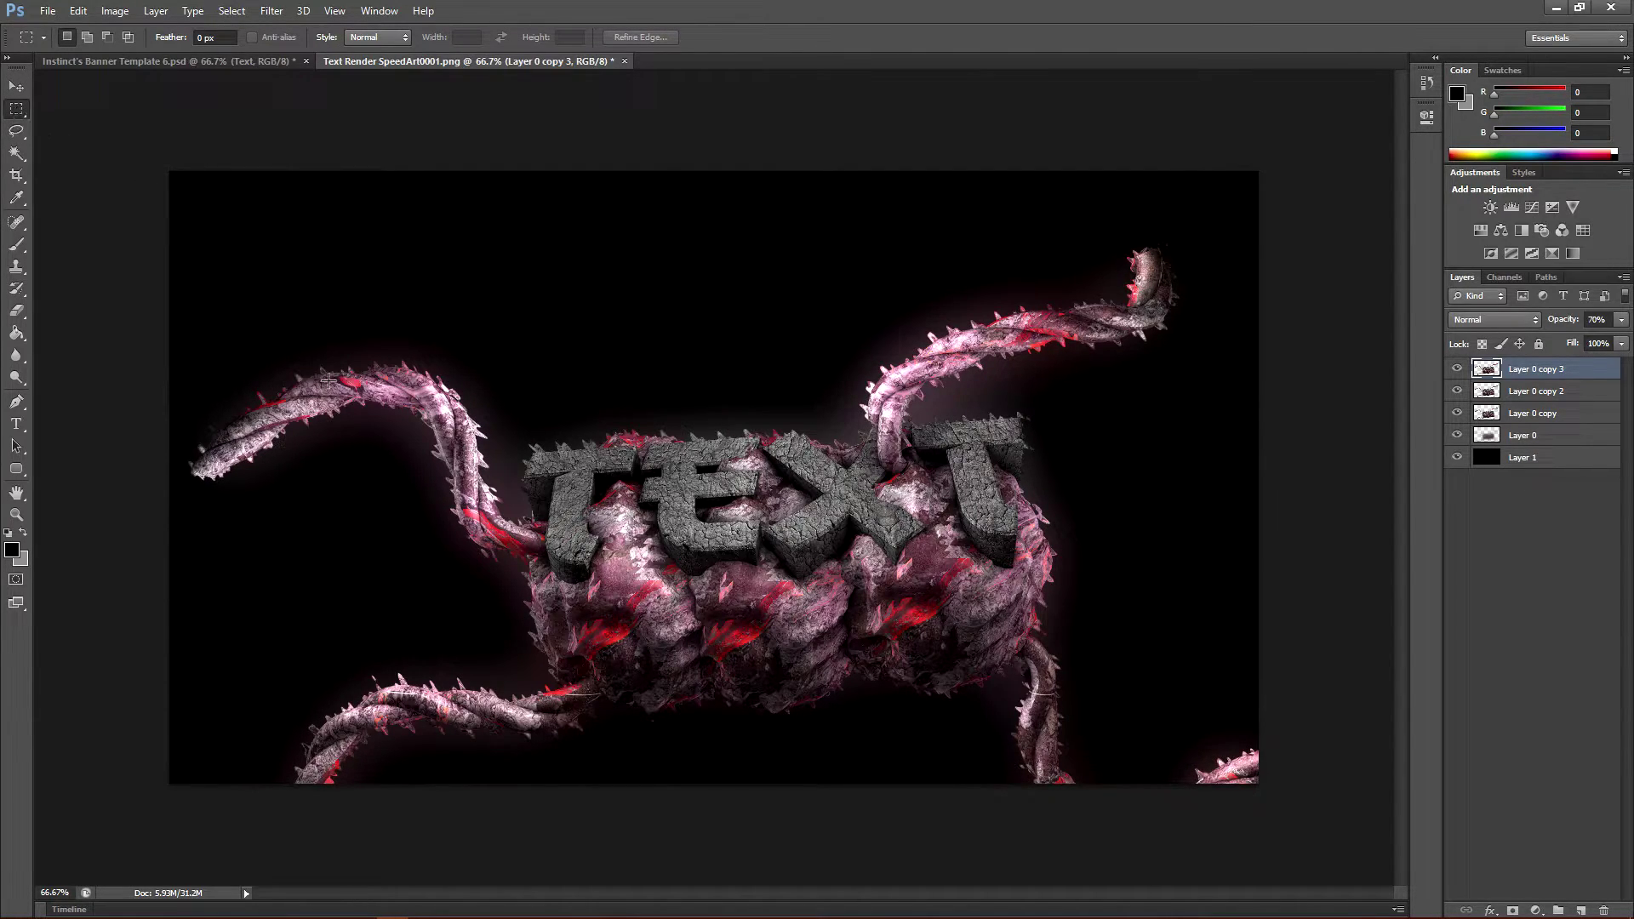
left_click_drag(185, 361, 937, 373)
key("shift")
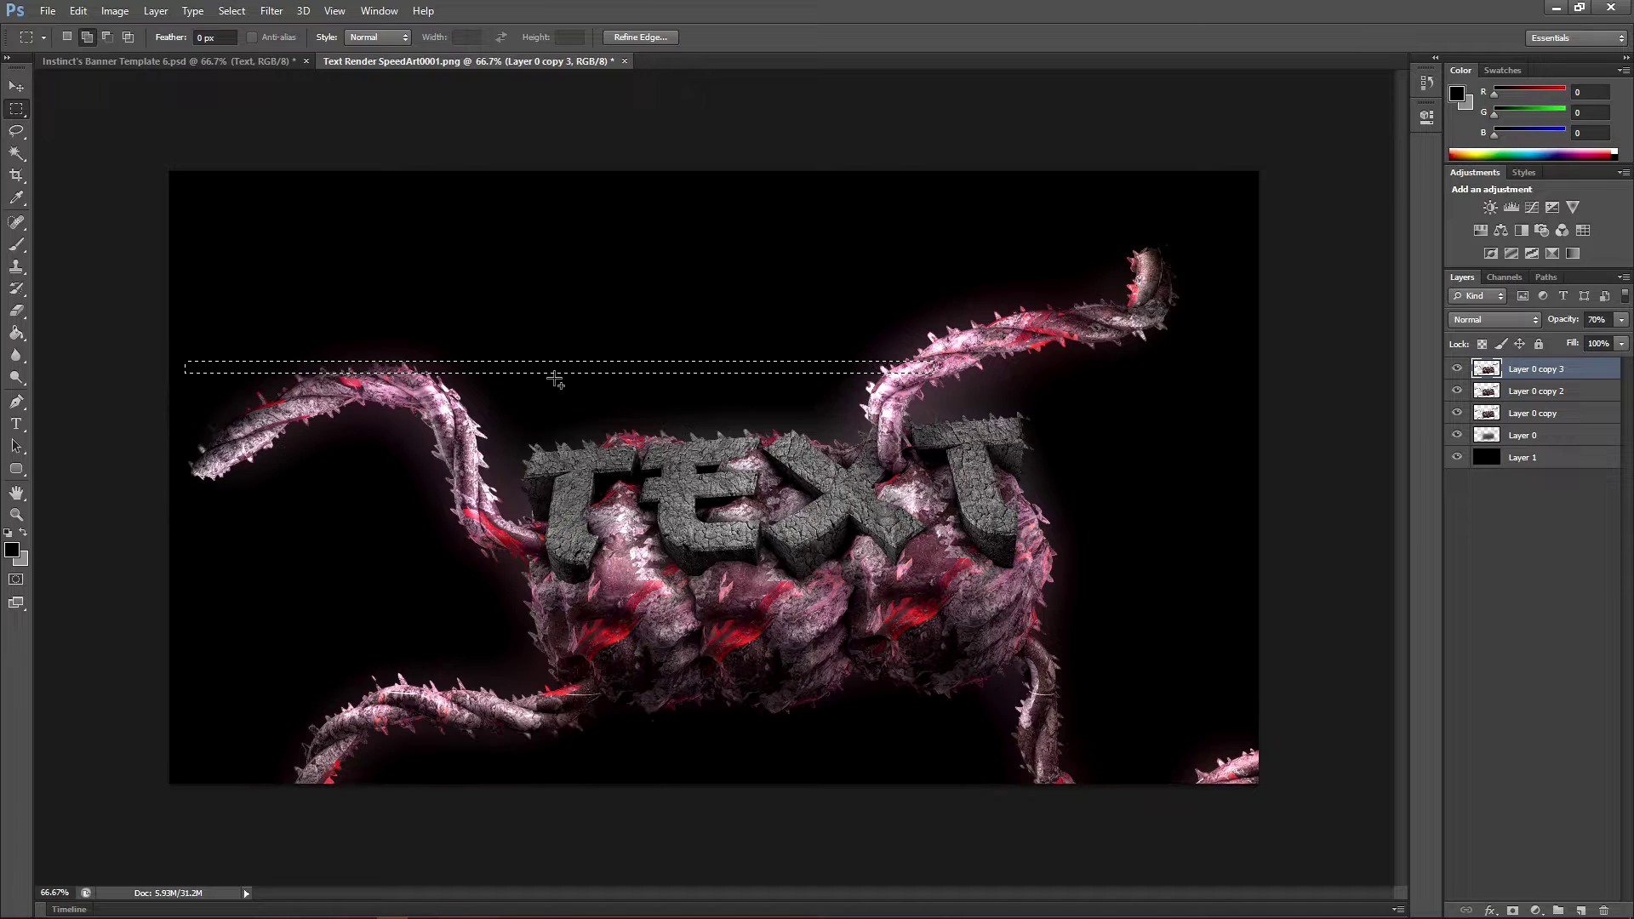
left_click_drag(537, 368, 628, 376, "shift")
key("ctrl+d")
- Shift thin horizontal strips across the top and the middle of the letters sideways, clearing each selection
left_click_drag(380, 446, 994, 453)
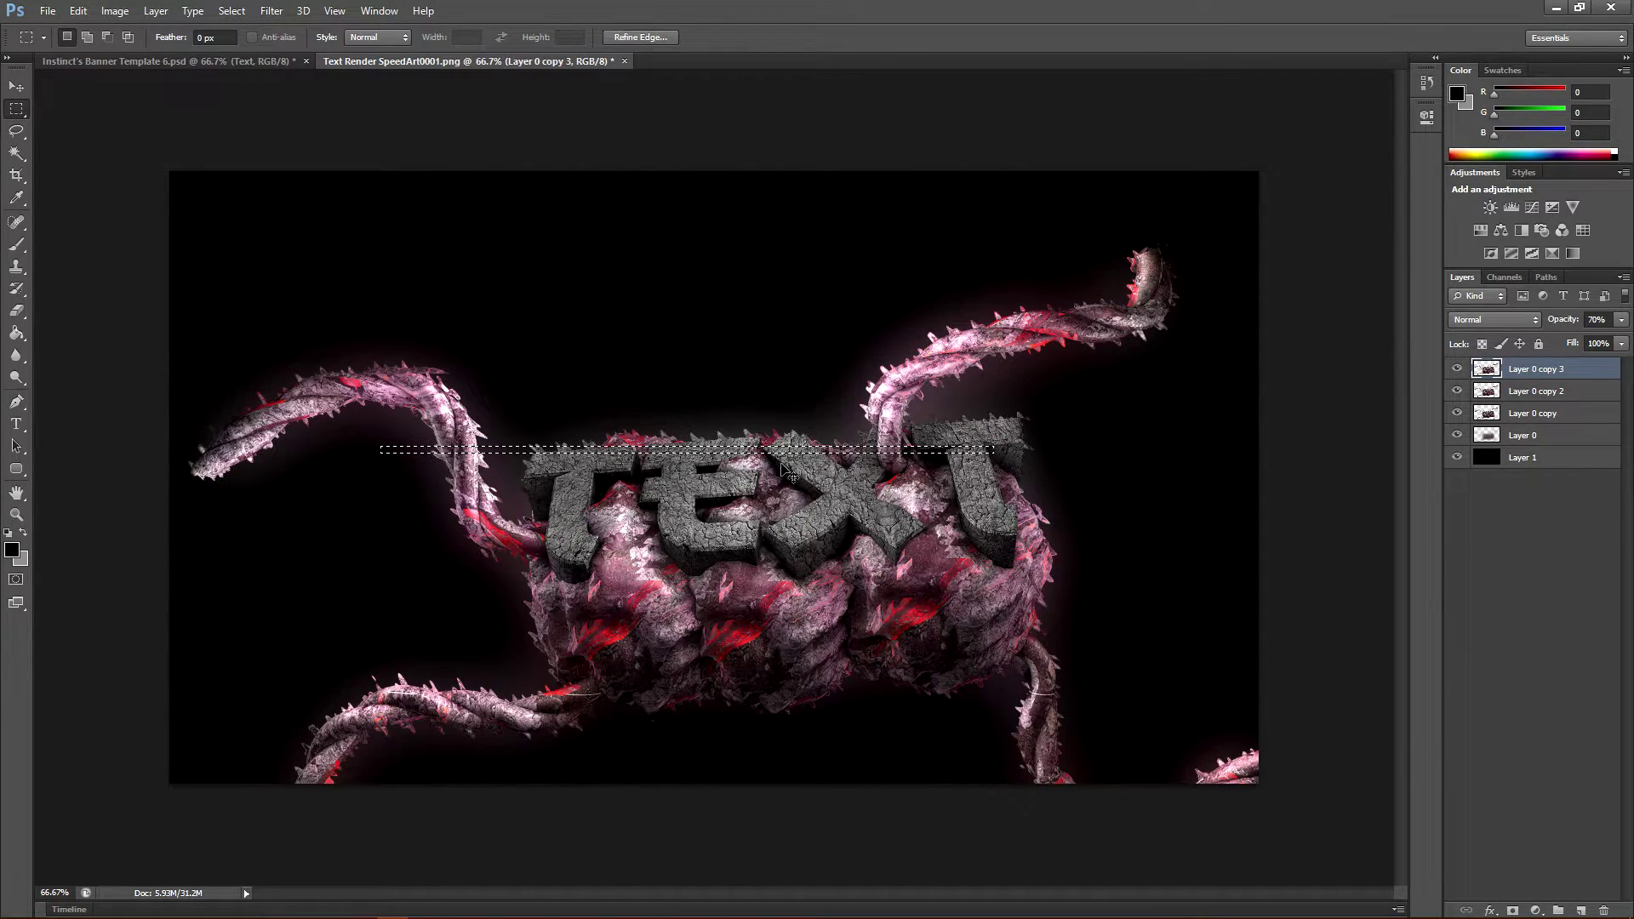
left_click_drag(756, 451, 753, 457)
key("ctrl+d")
left_click_drag(630, 520, 1170, 523)
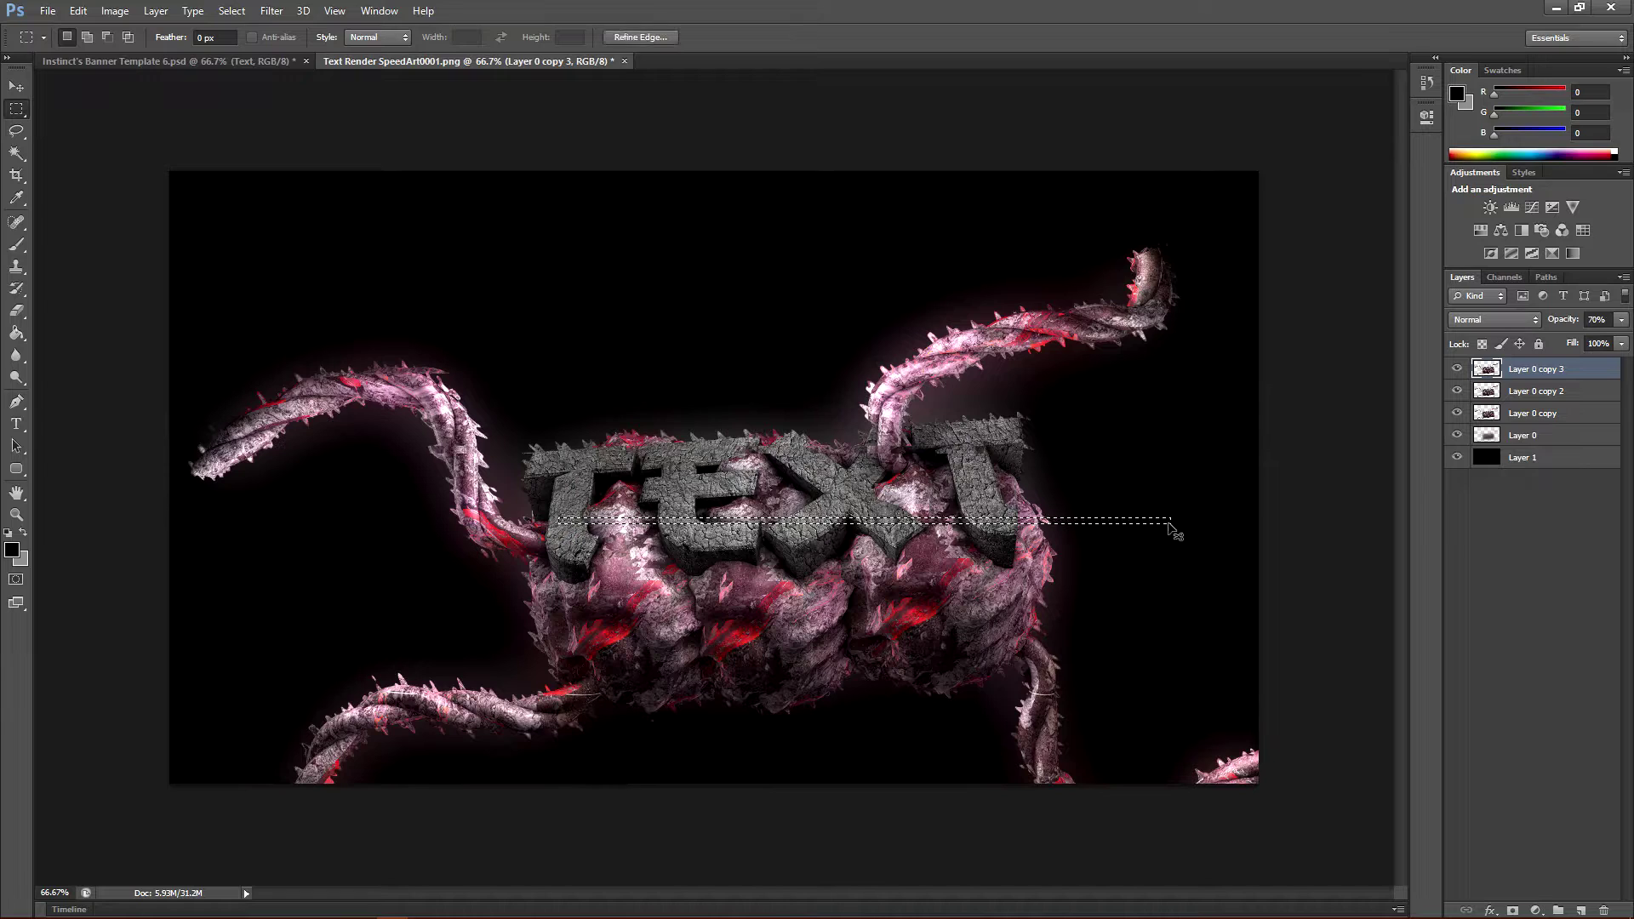
left_click_drag(545, 516, 1024, 522)
key("ctrl+d")
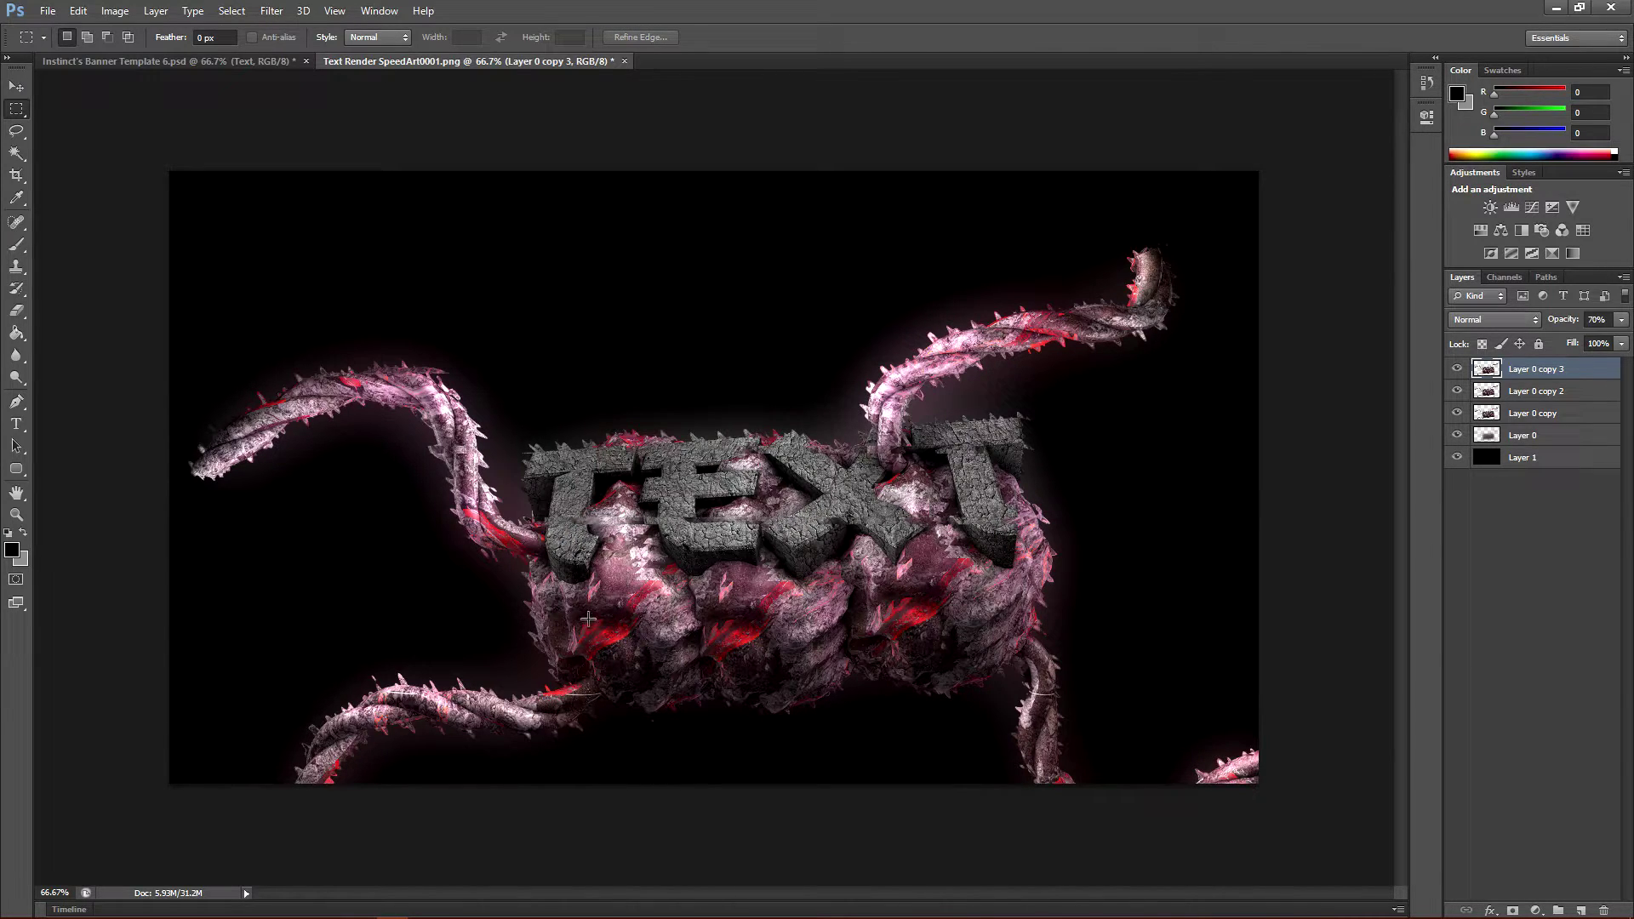
- Shift horizontal strips across the base of the letters and the rocky mass beneath them sideways
left_click_drag(479, 576, 1080, 584)
key("ctrl+d")
mouse_move(565, 640)
left_mouse_down()
mouse_move(1124, 651)
mouse_move(1016, 647)
mouse_move(702, 392)
mouse_move(1204, 672)
left_mouse_up()
left_click_drag(852, 660, 1158, 758)
left_click(930, 384)
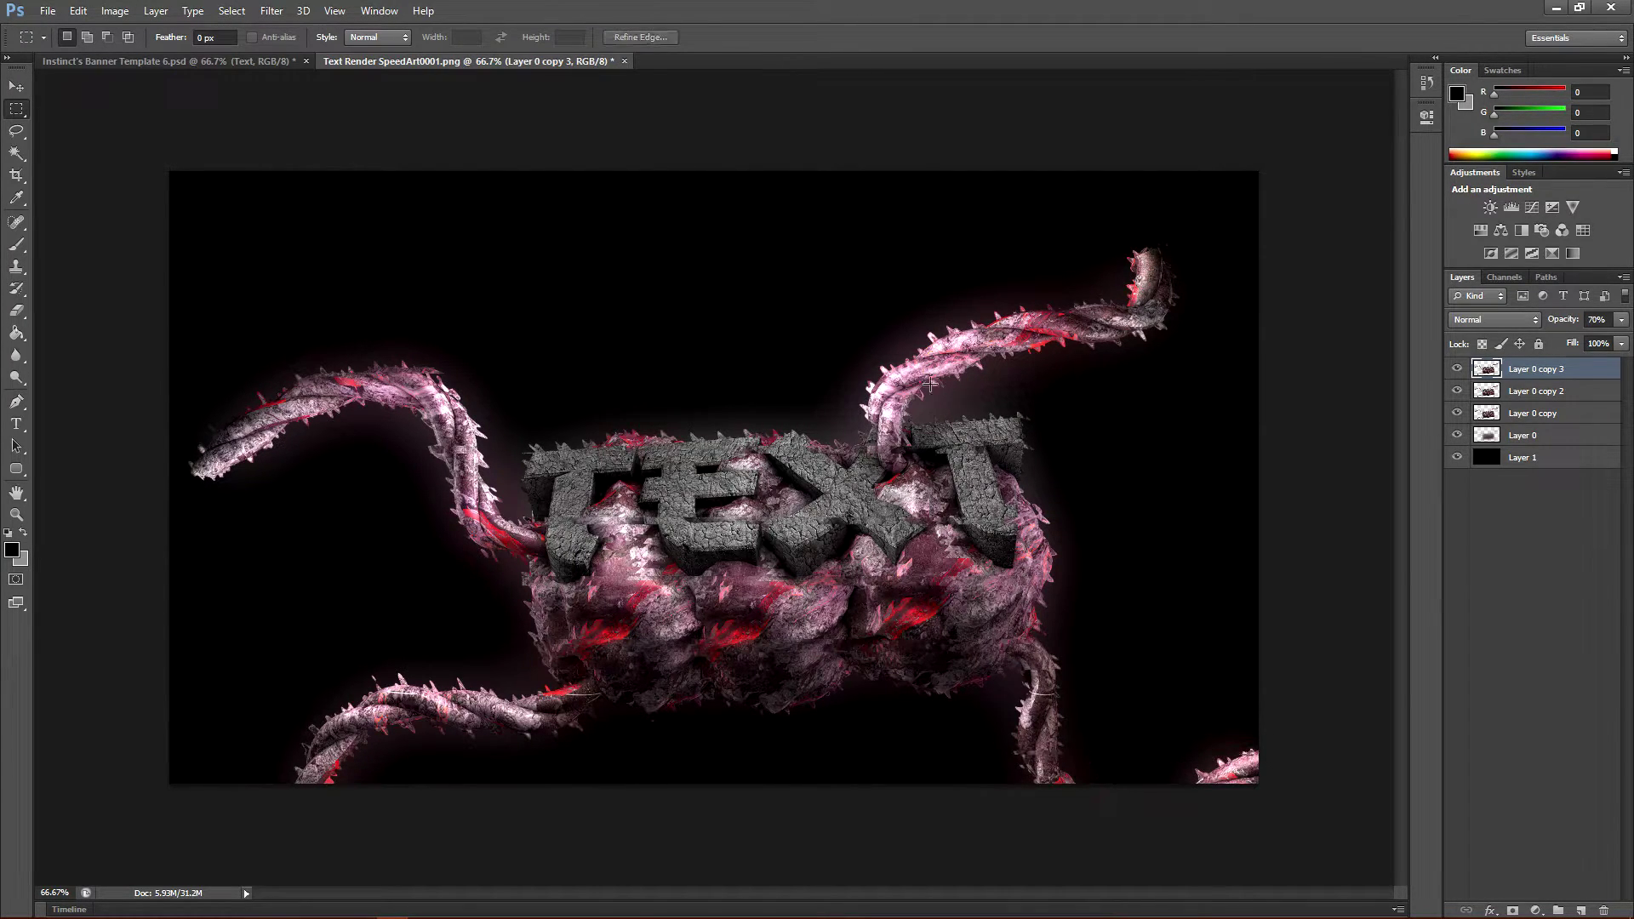
- Shift further strips across the upper-right tendril and the upper part of the letters sideways
left_click_drag(1039, 288, 1192, 303)
left_click_drag(552, 485, 1047, 477)
left_click_drag(936, 498, 953, 467)
left_click_drag(523, 451, 1005, 462)
left_click(1009, 460)
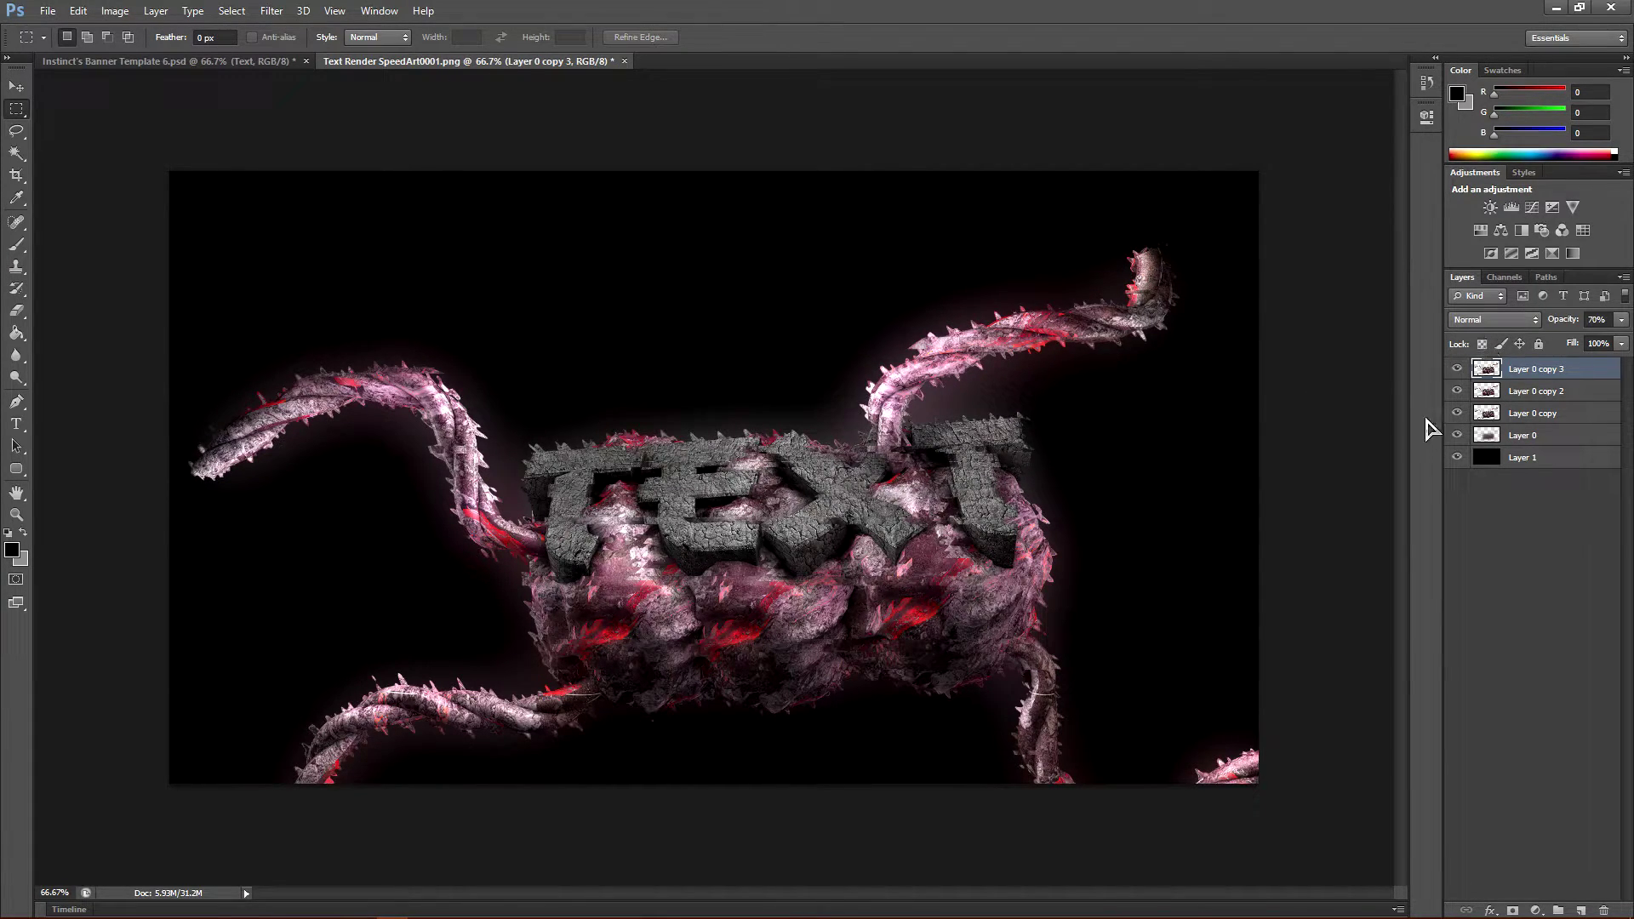
- Try to shift a taller rectangular block through the middle of the letters, undo the shift and clear the selection
left_click_drag(669, 478, 1220, 535)
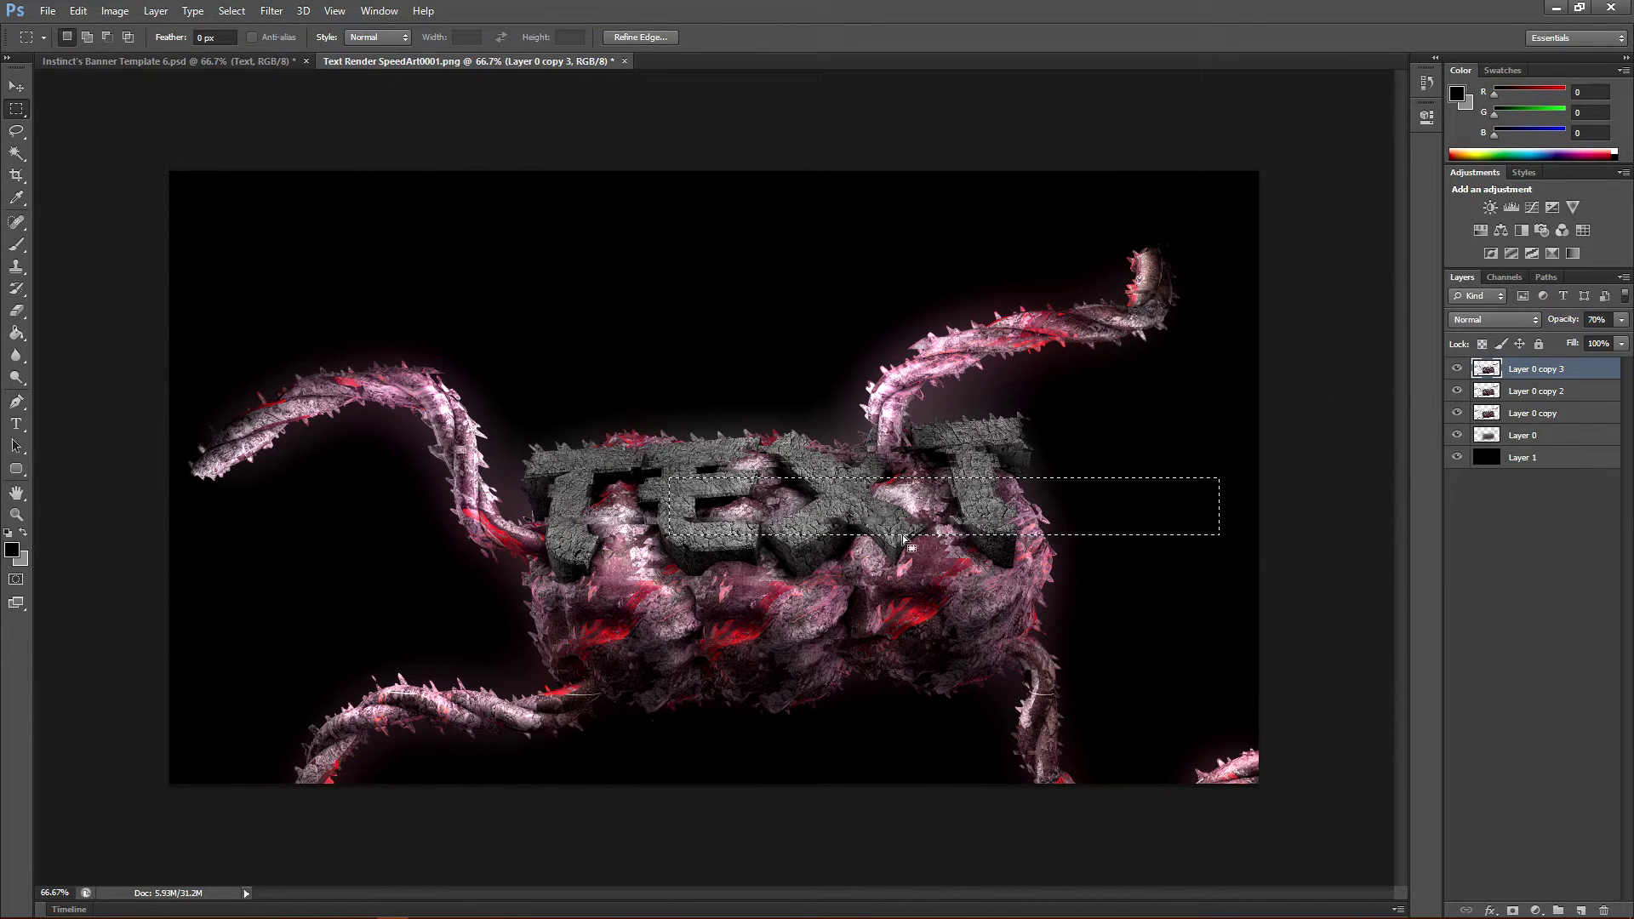
left_click_drag(871, 513, 835, 513, "ctrl")
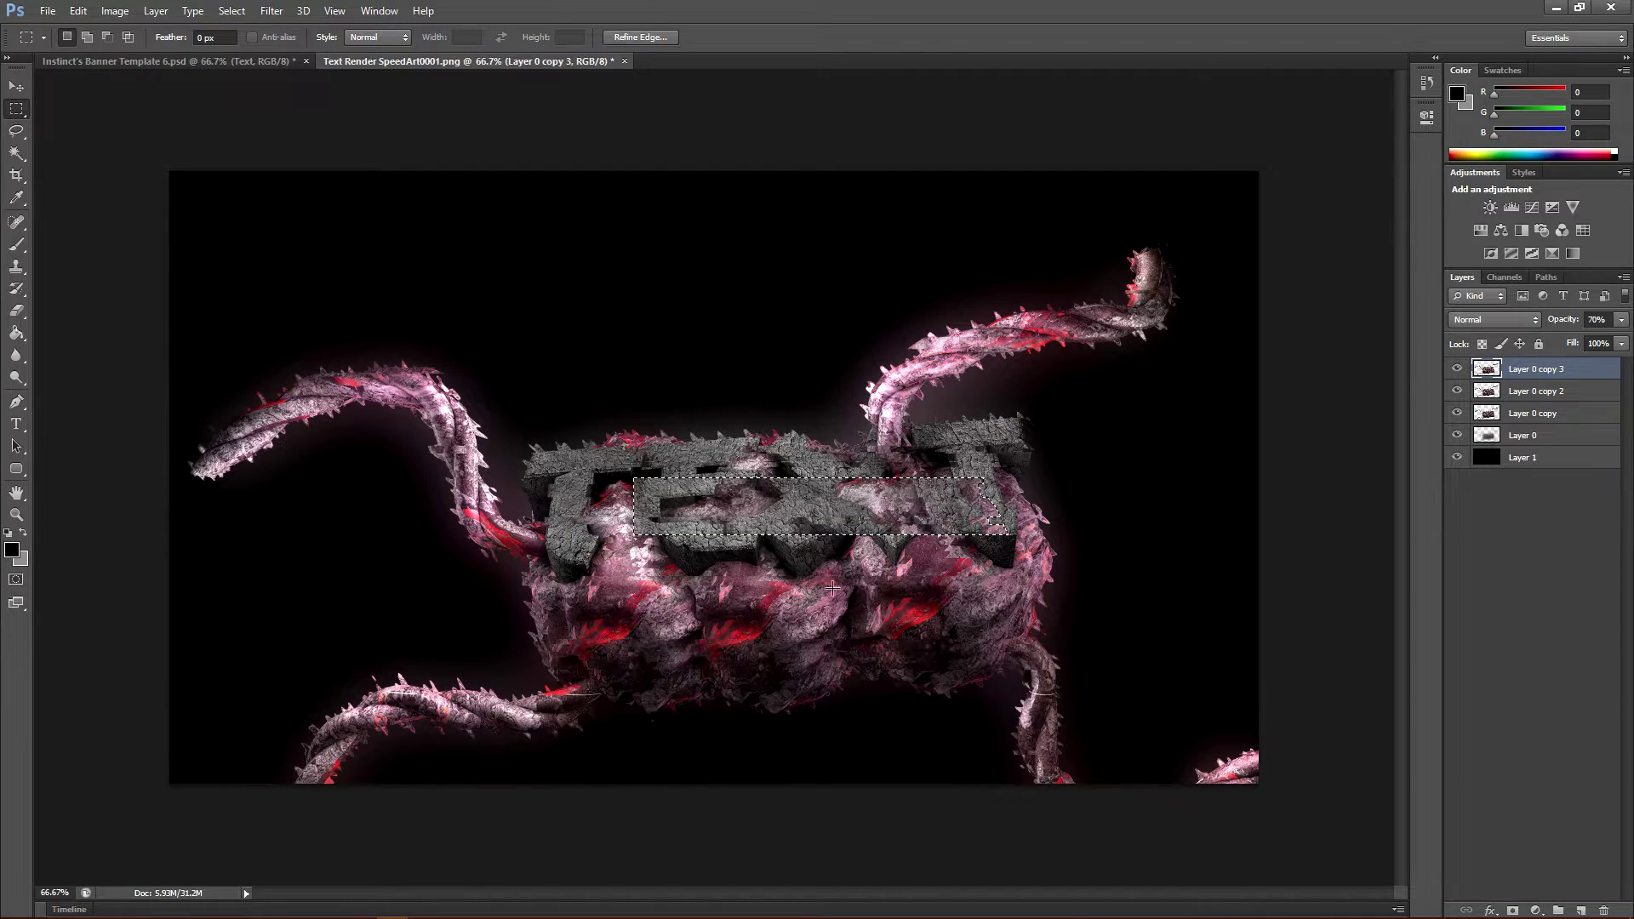
key("ctrl+d")
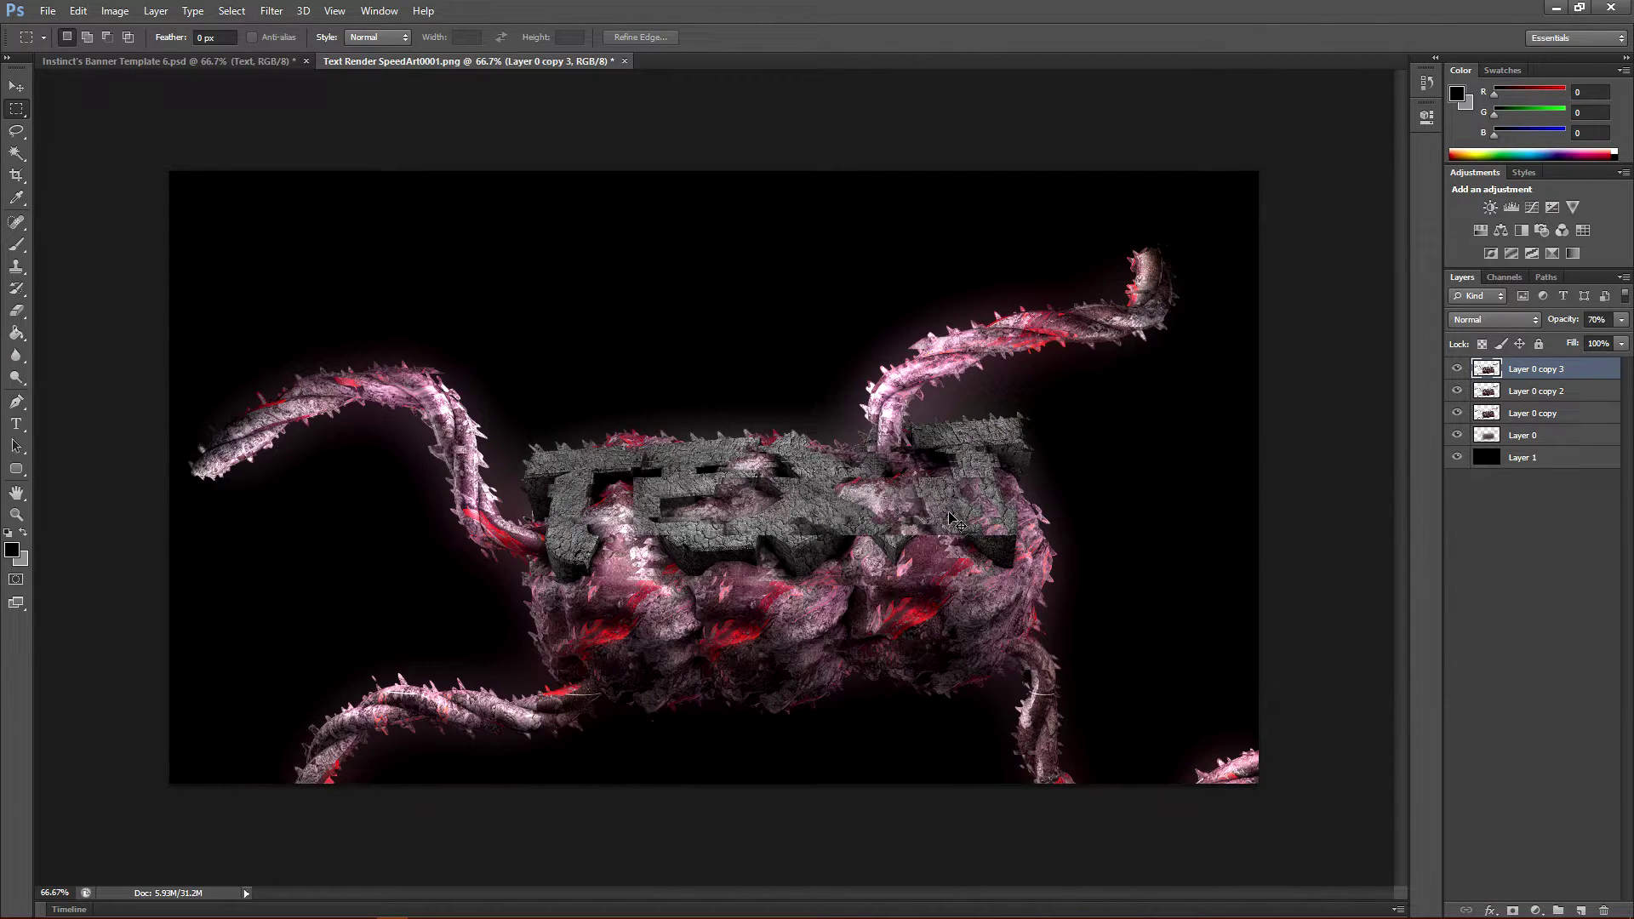
key("ctrl+z")
left_click(78, 10)
left_click(112, 61)
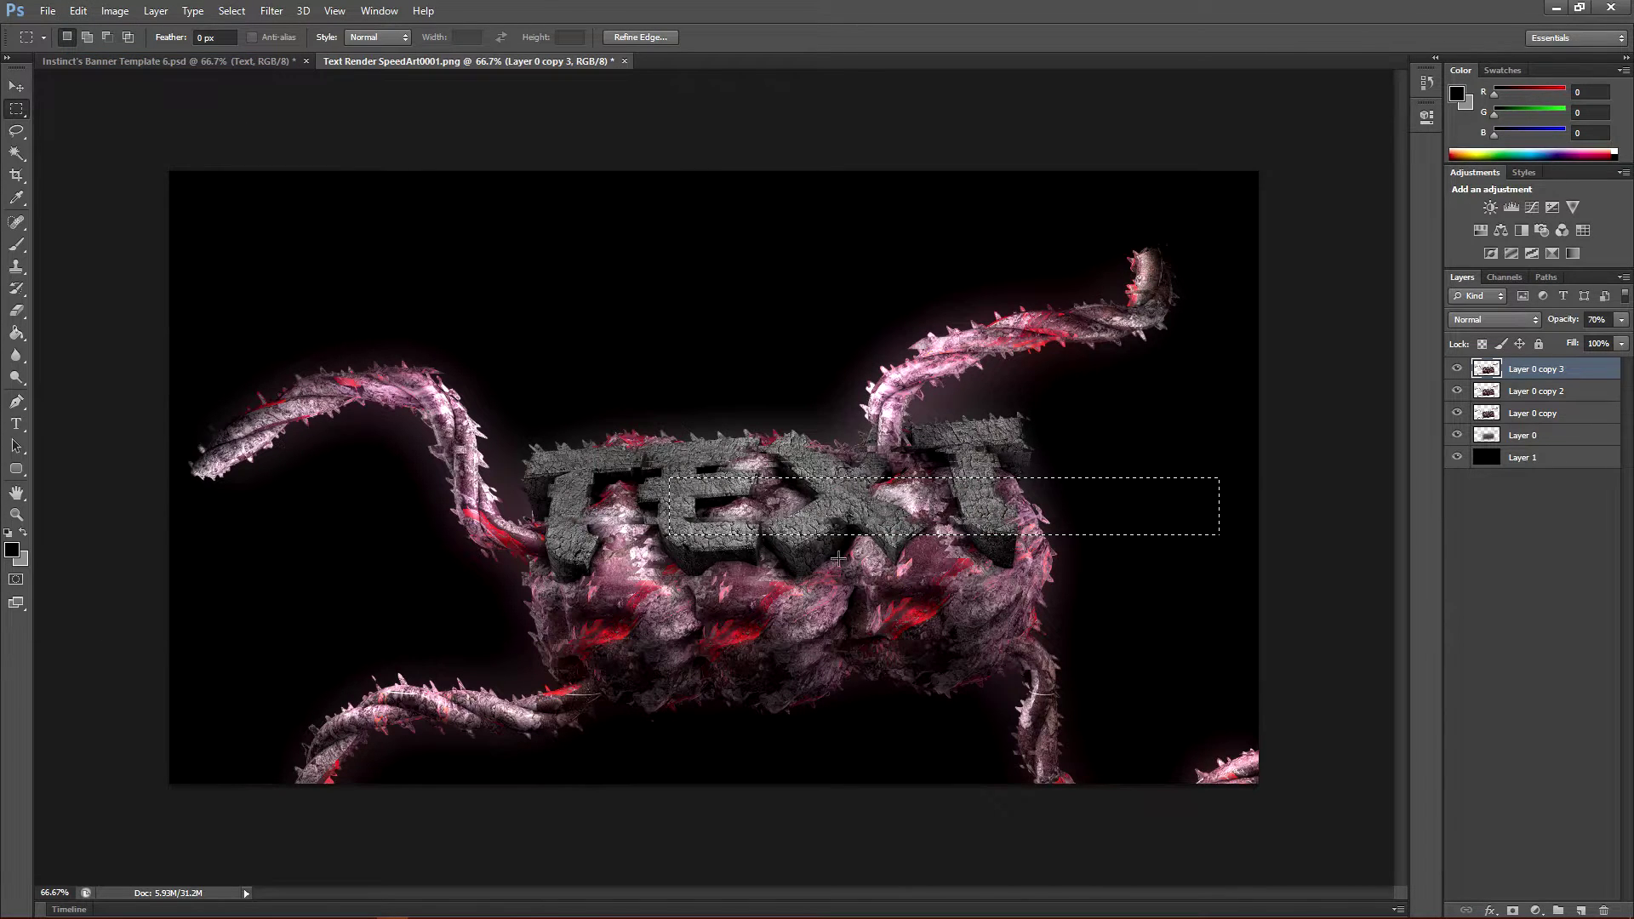
key("ctrl+d")
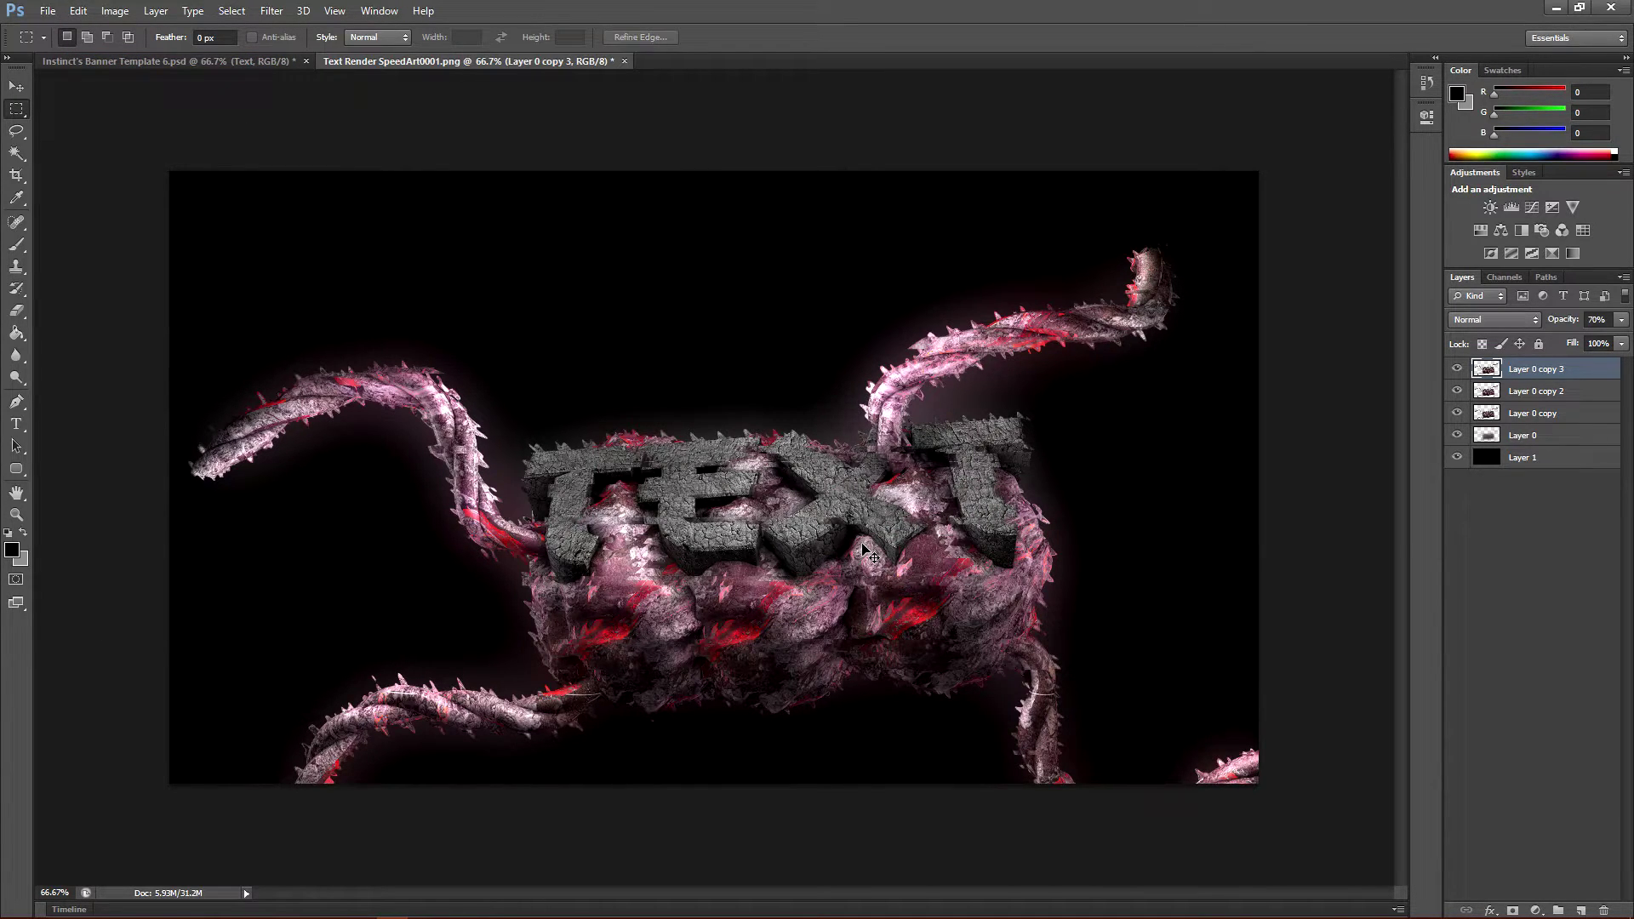
key("ctrl+z")
key("ctrl+d")
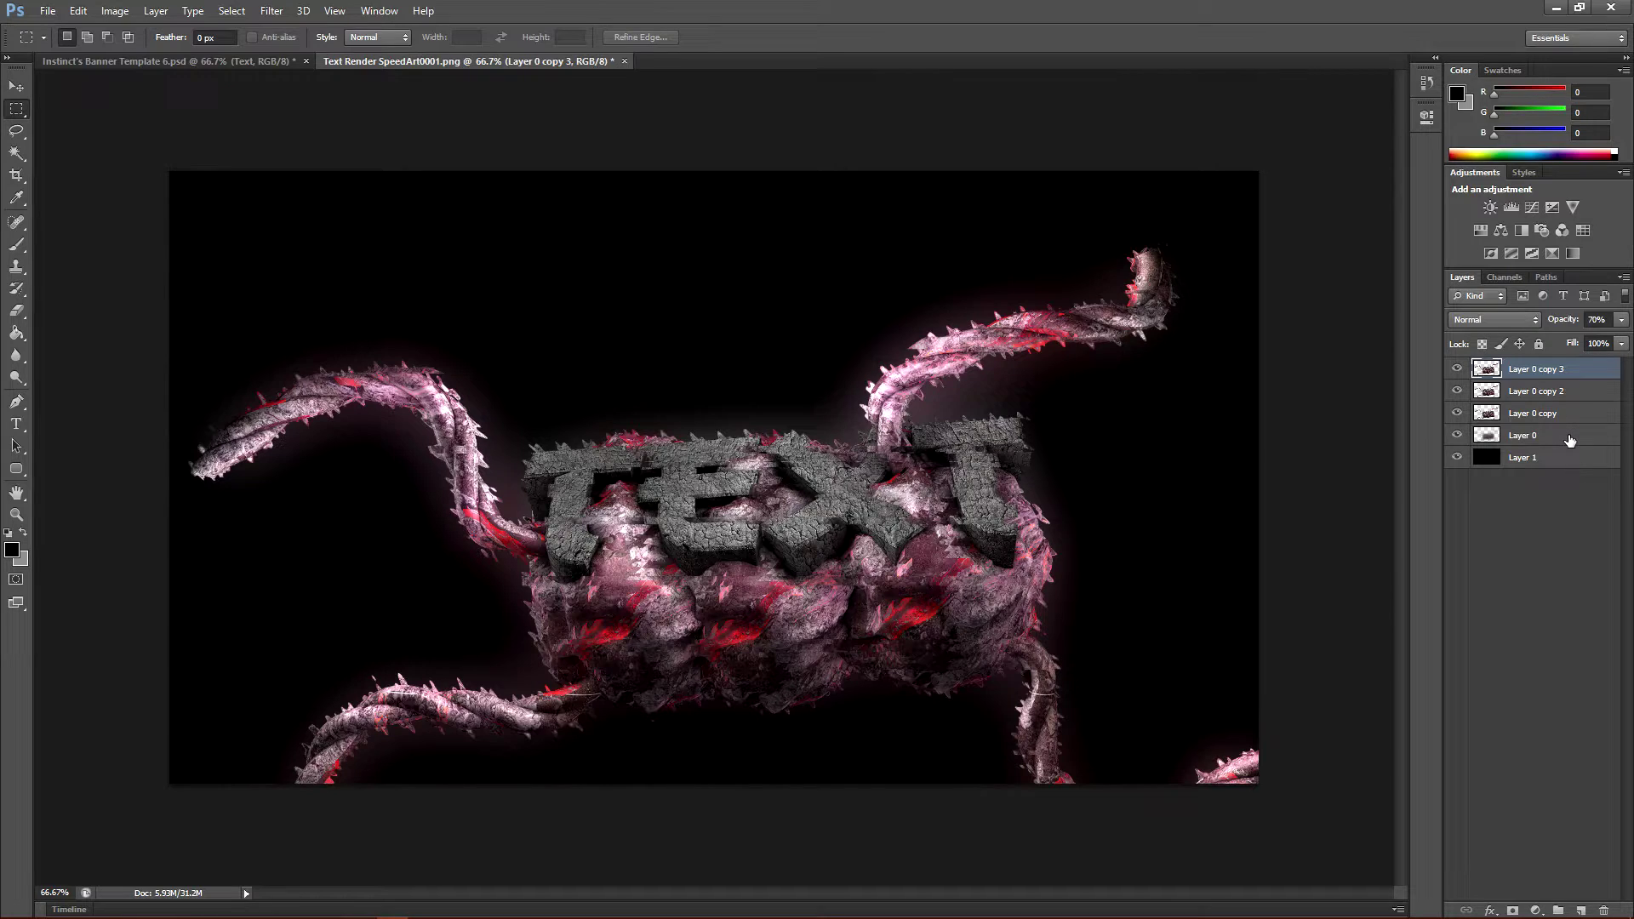
- Merge all render layers from Layer 0 copy 3 down to Layer 0, leaving out the black Layer 1
left_click(1570, 437, "shift")
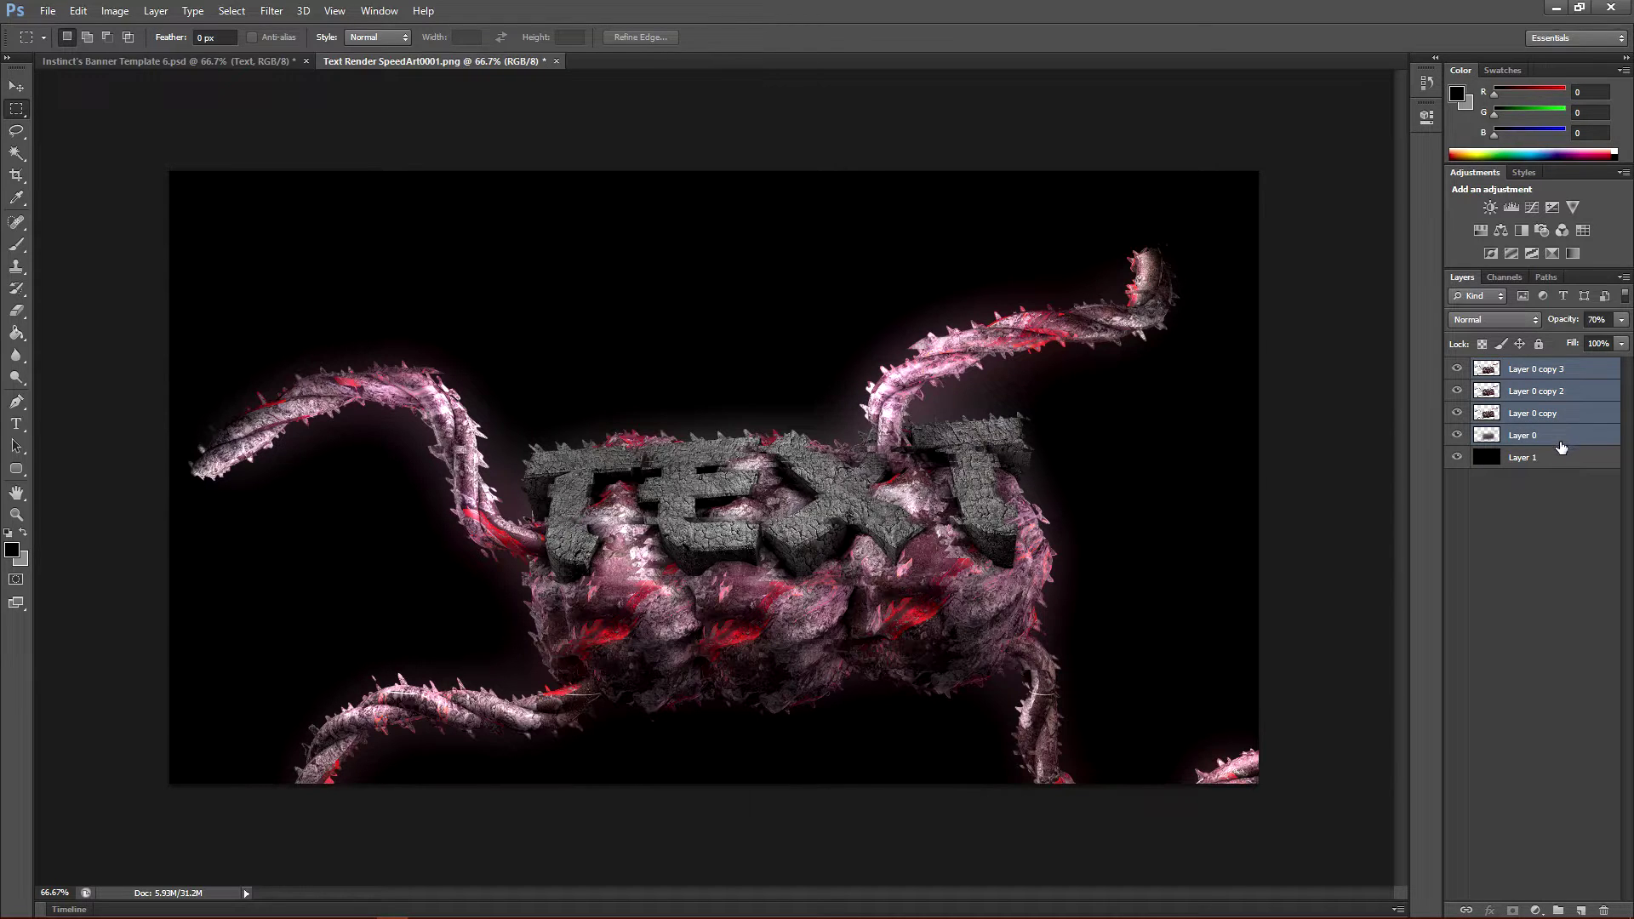
right_click(1579, 388)
left_click(1396, 653)
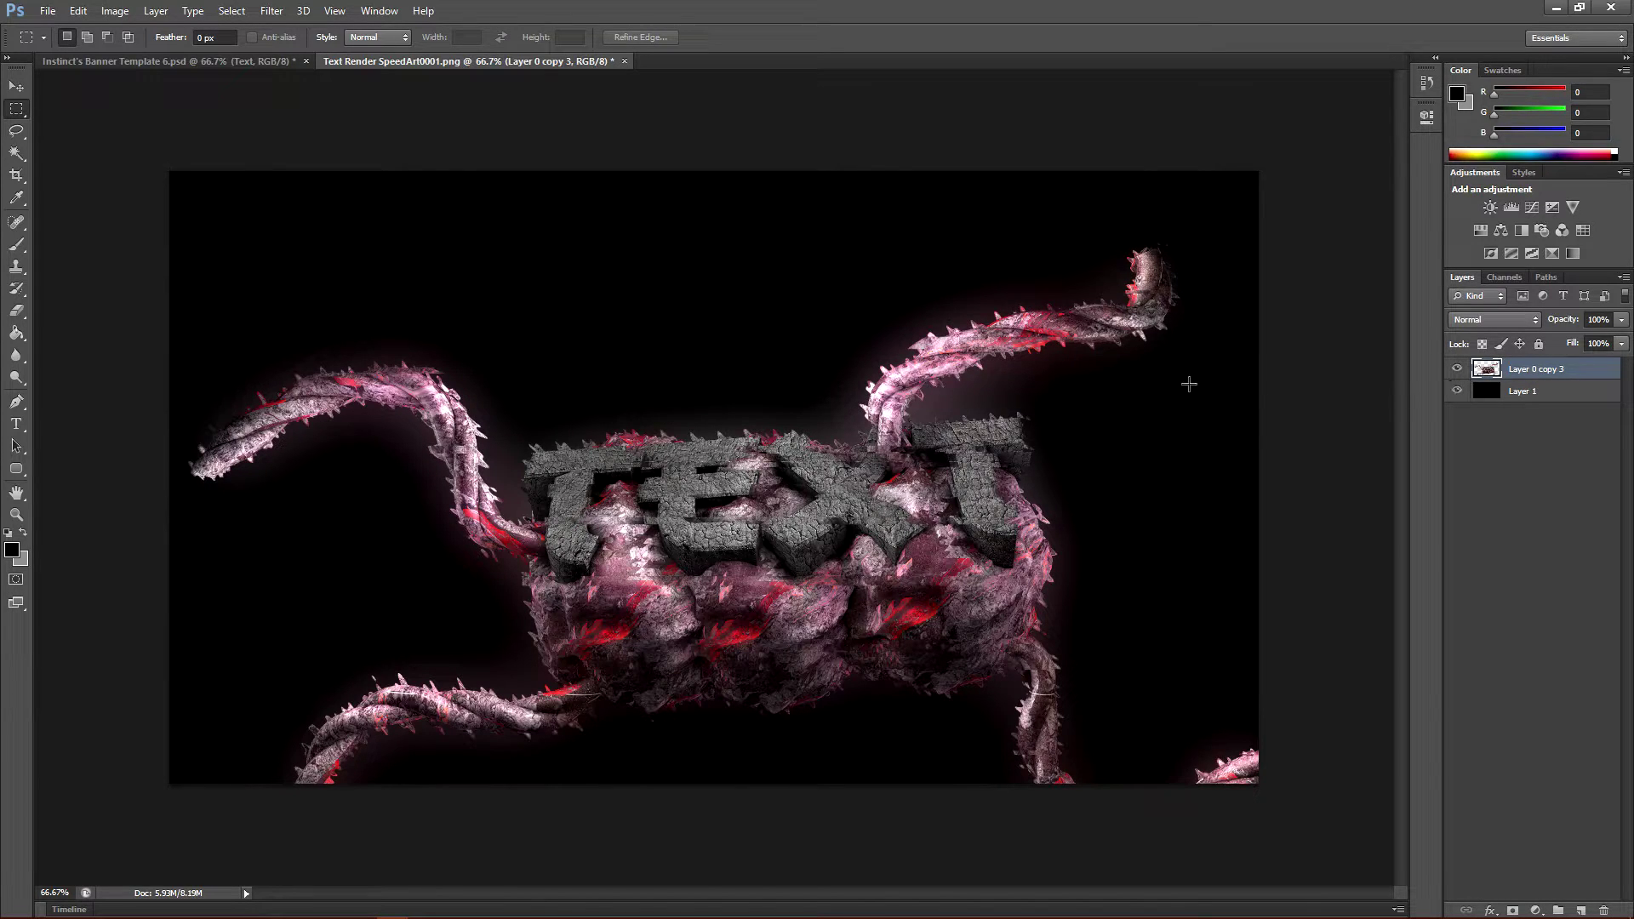
- Move the merged render into Instinct's Banner Template 6.psd with the Move tool and hide the template's Text layer
left_click(16, 86)
left_click_drag(813, 571, 649, 513)
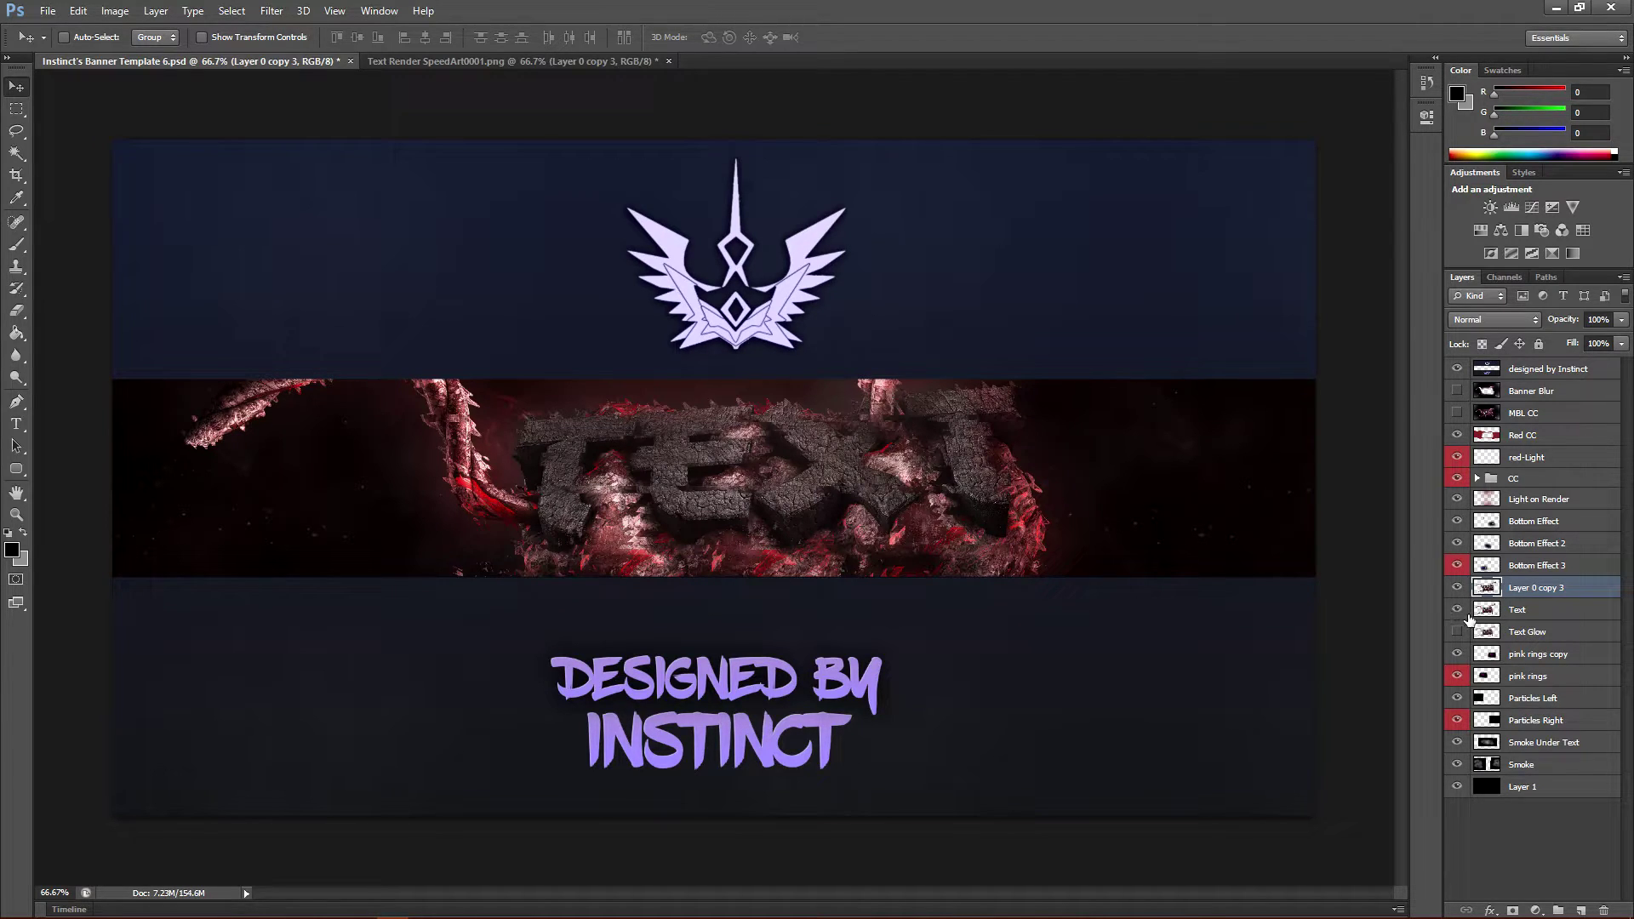
left_click(1457, 609)
left_click(1457, 610)
- Fit the imported render in the banner strip by moving it slightly and scaling it down a little with Free Transform
left_click_drag(895, 508, 870, 510)
key("ctrl+t")
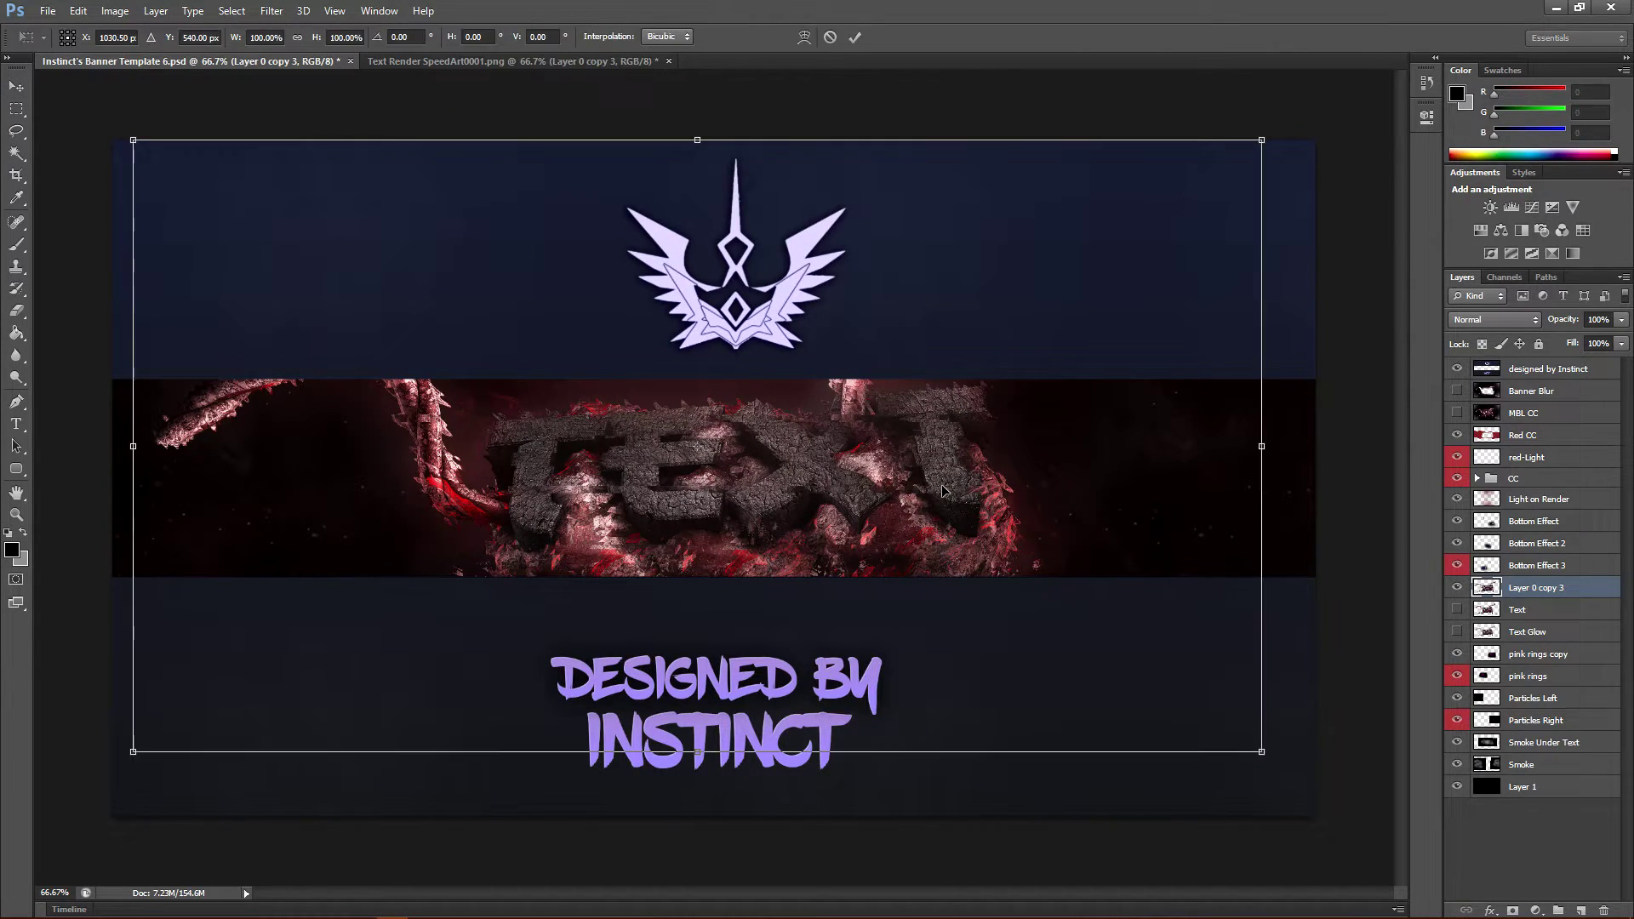
left_click_drag(1245, 137, 1241, 137)
key("Return")
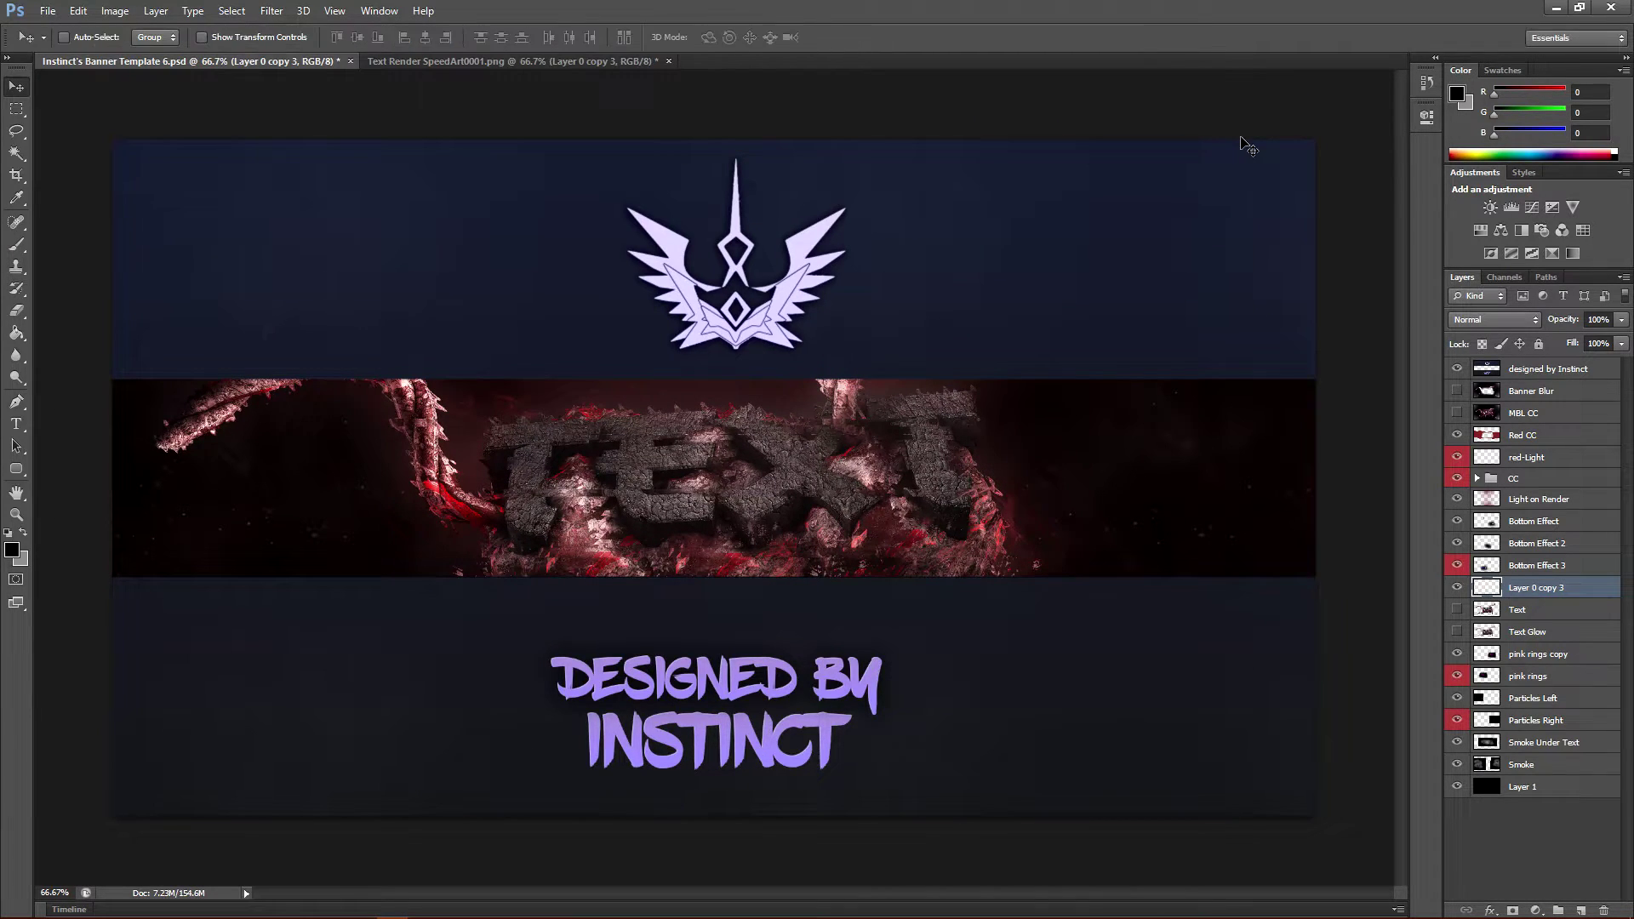
left_click_drag(797, 457, 798, 460)
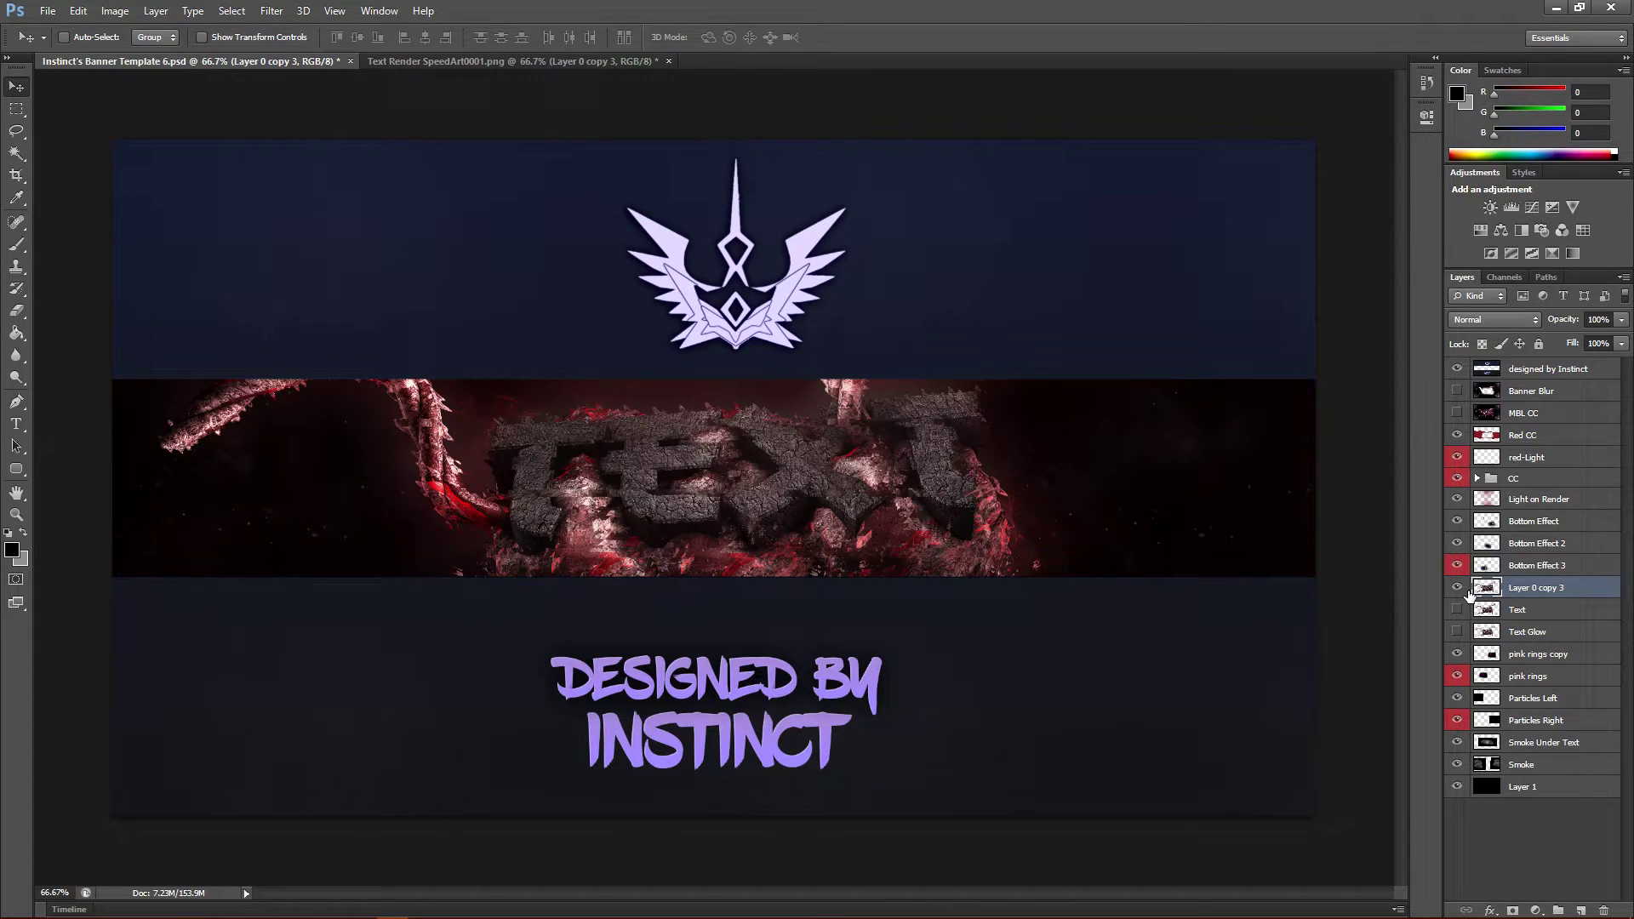
- Delete the hidden Text, Text Glow, MBL CC and Banner Blur layers from the banner template
left_click(1536, 616)
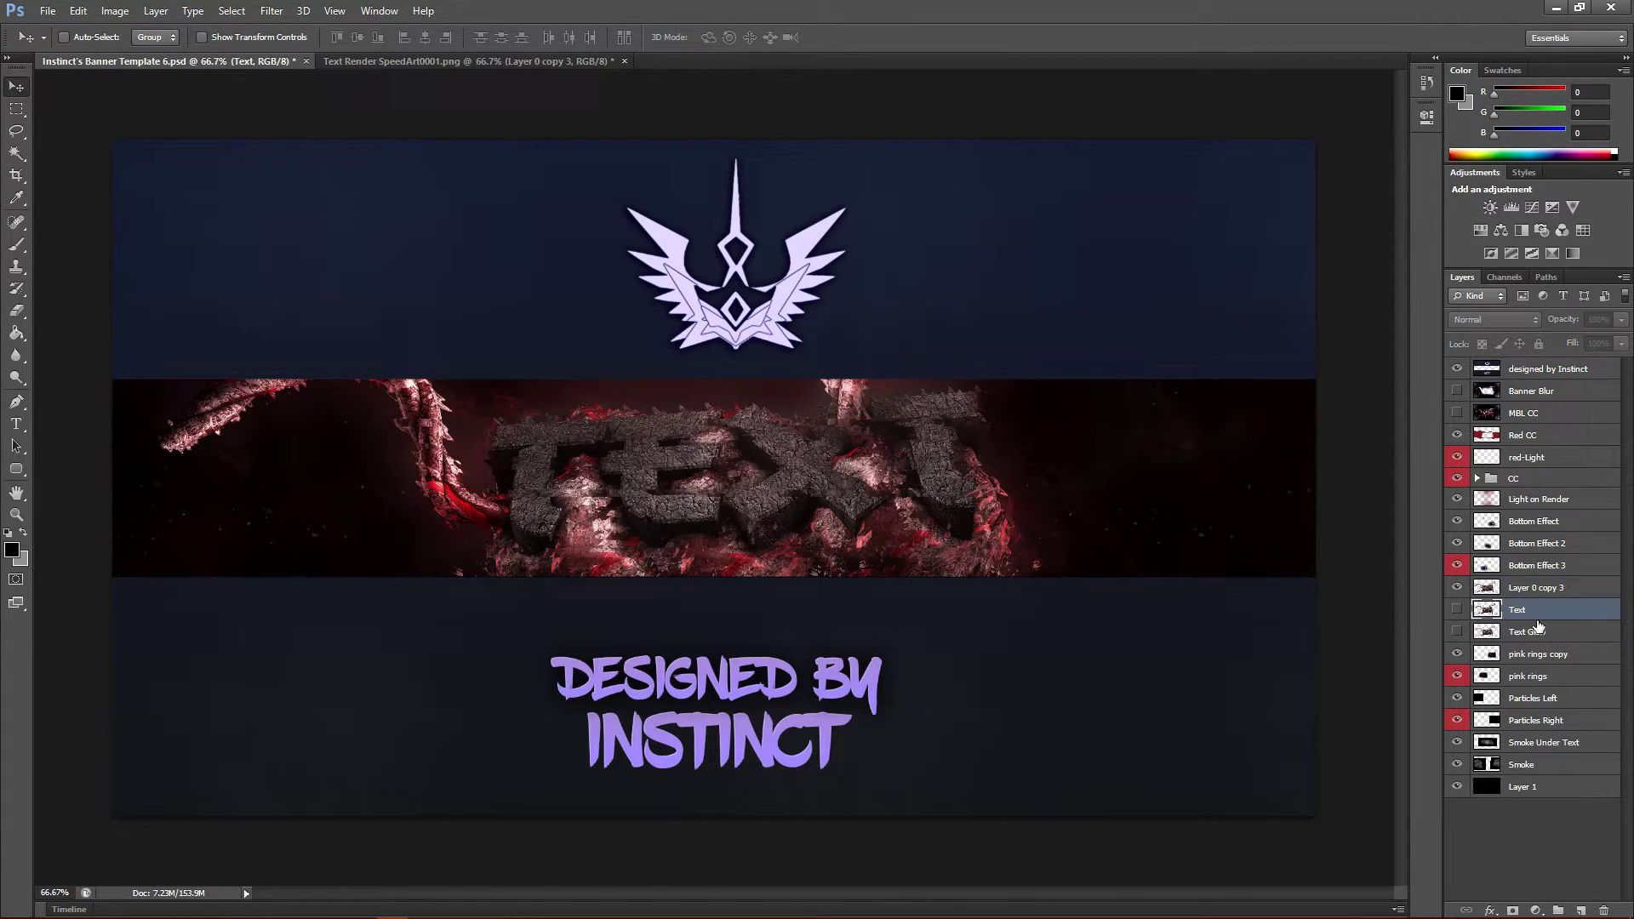
key("Delete")
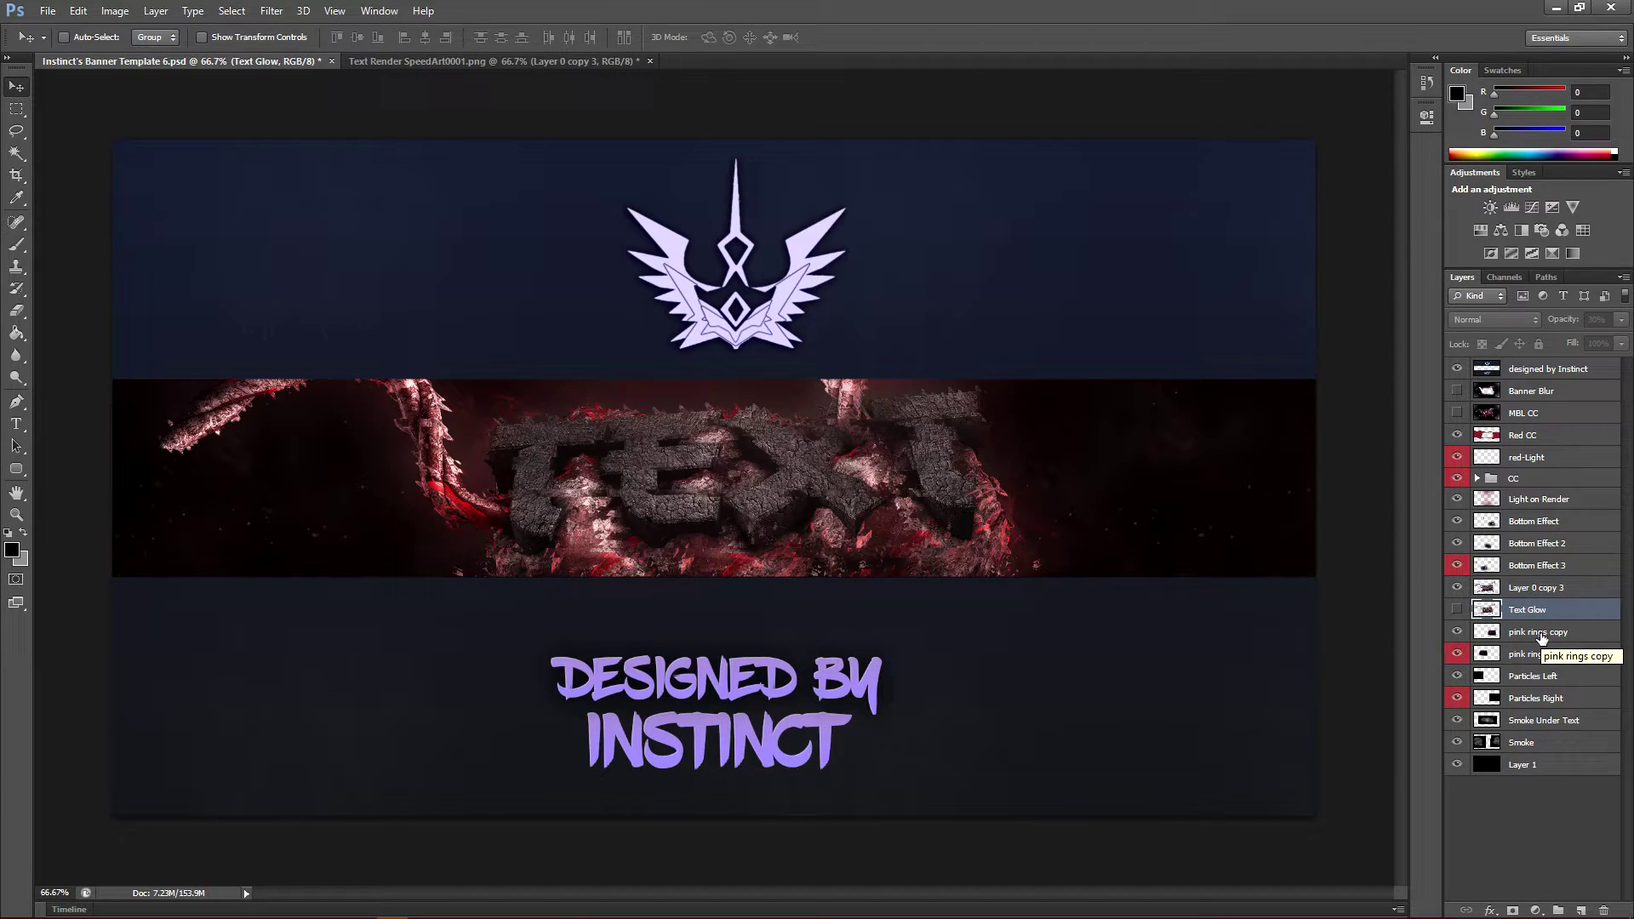
key("Delete")
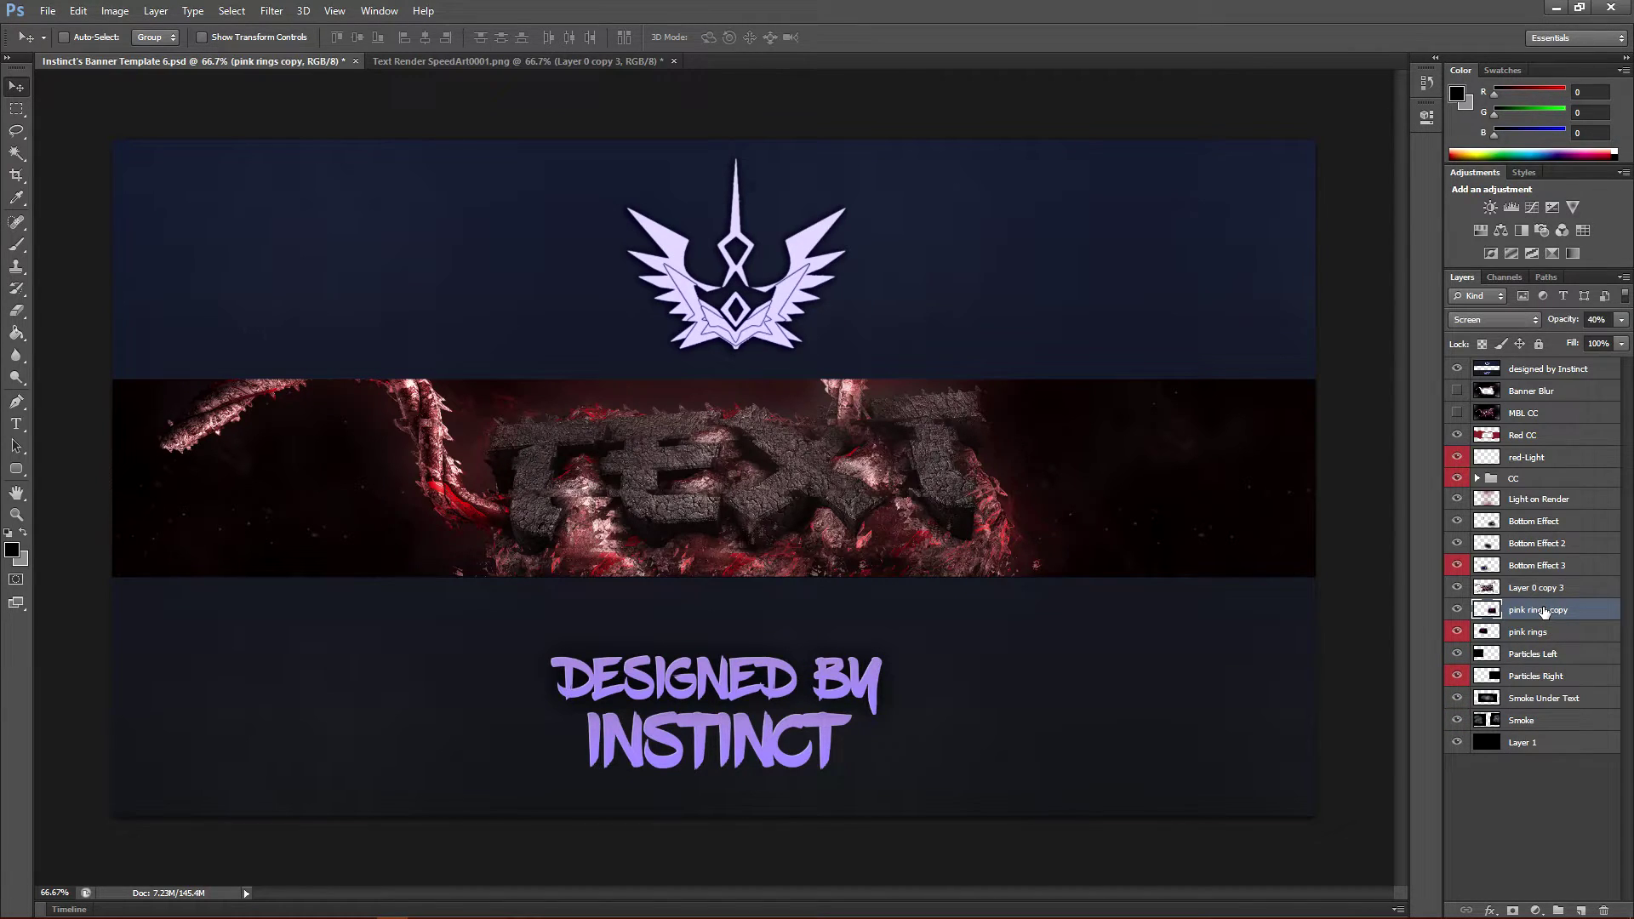
left_click(1571, 437)
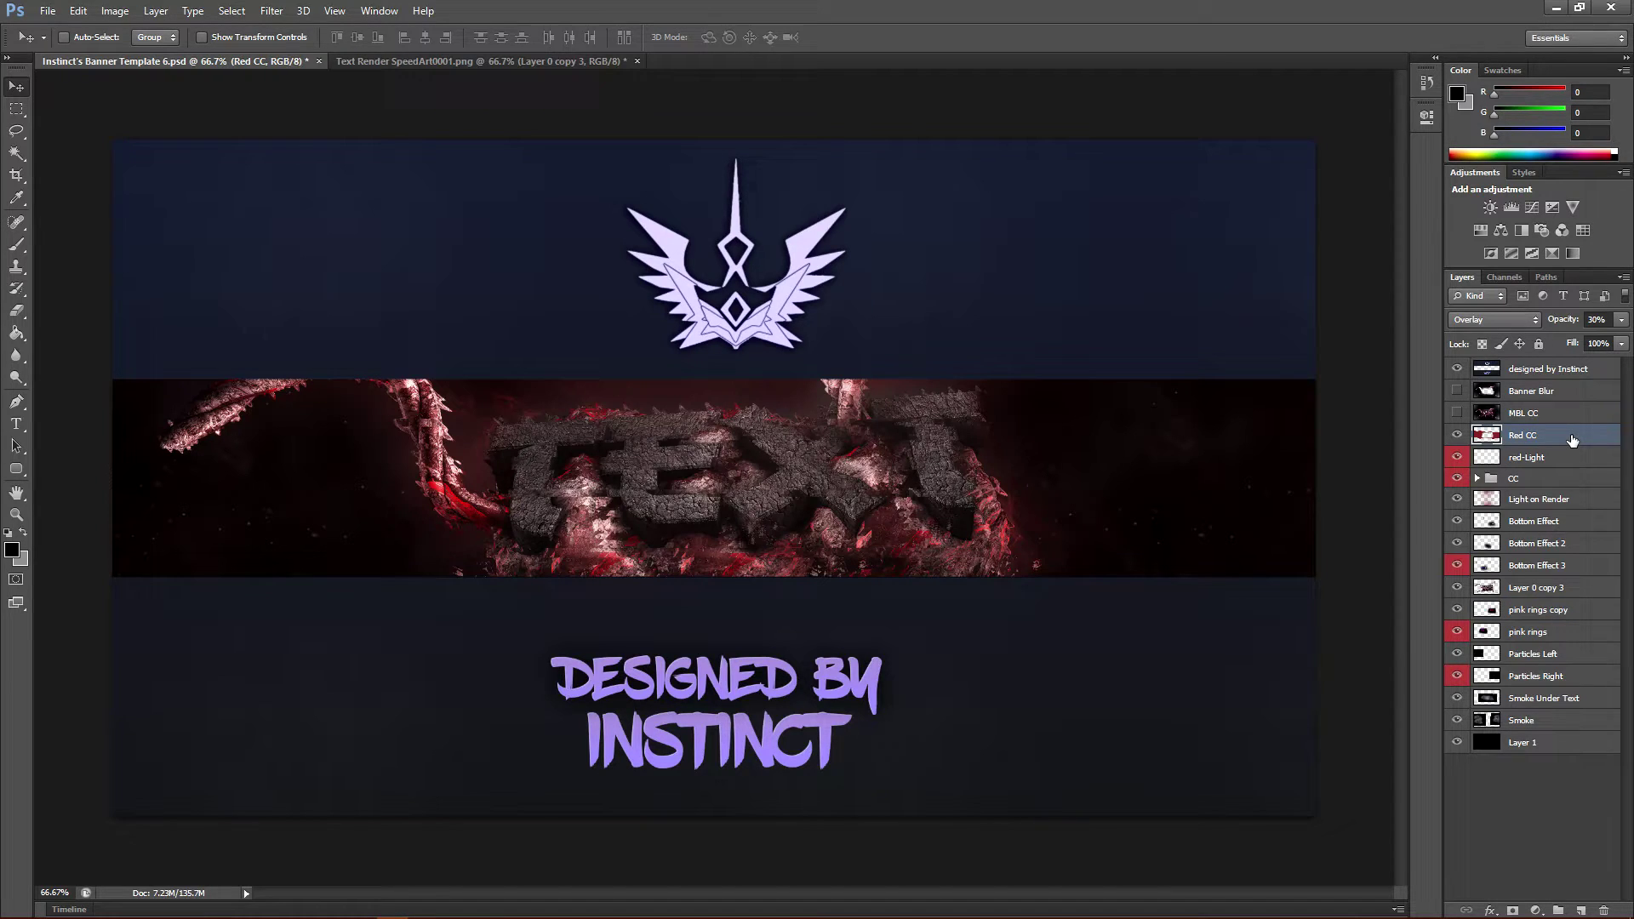
left_click(1567, 413)
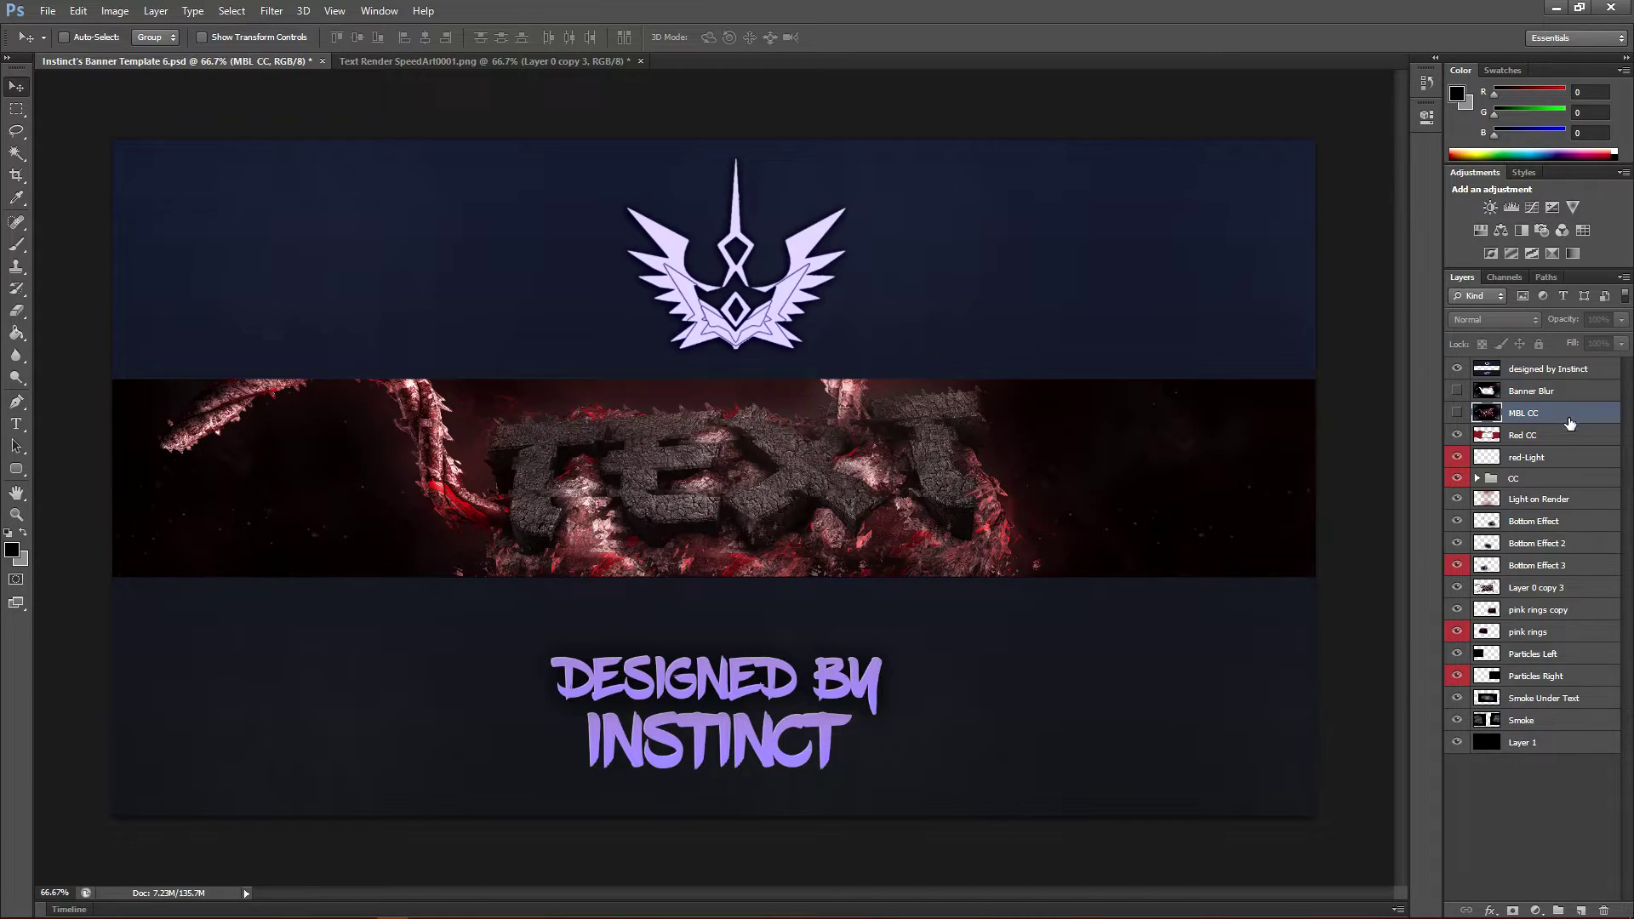
key("Delete")
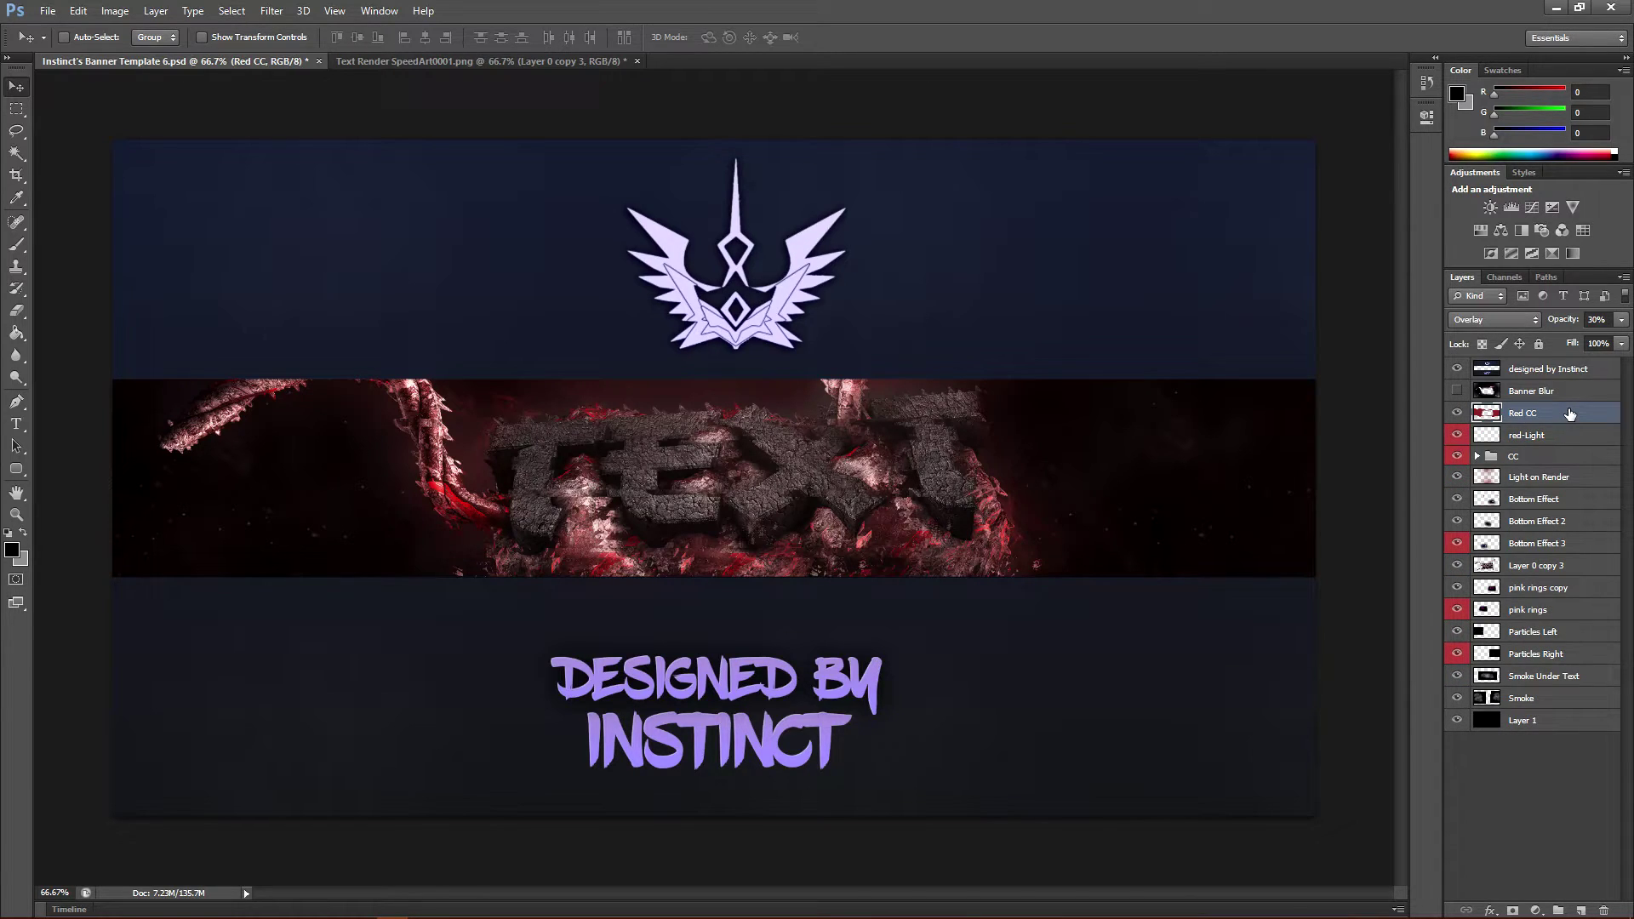
left_click(1576, 394)
key("Delete")
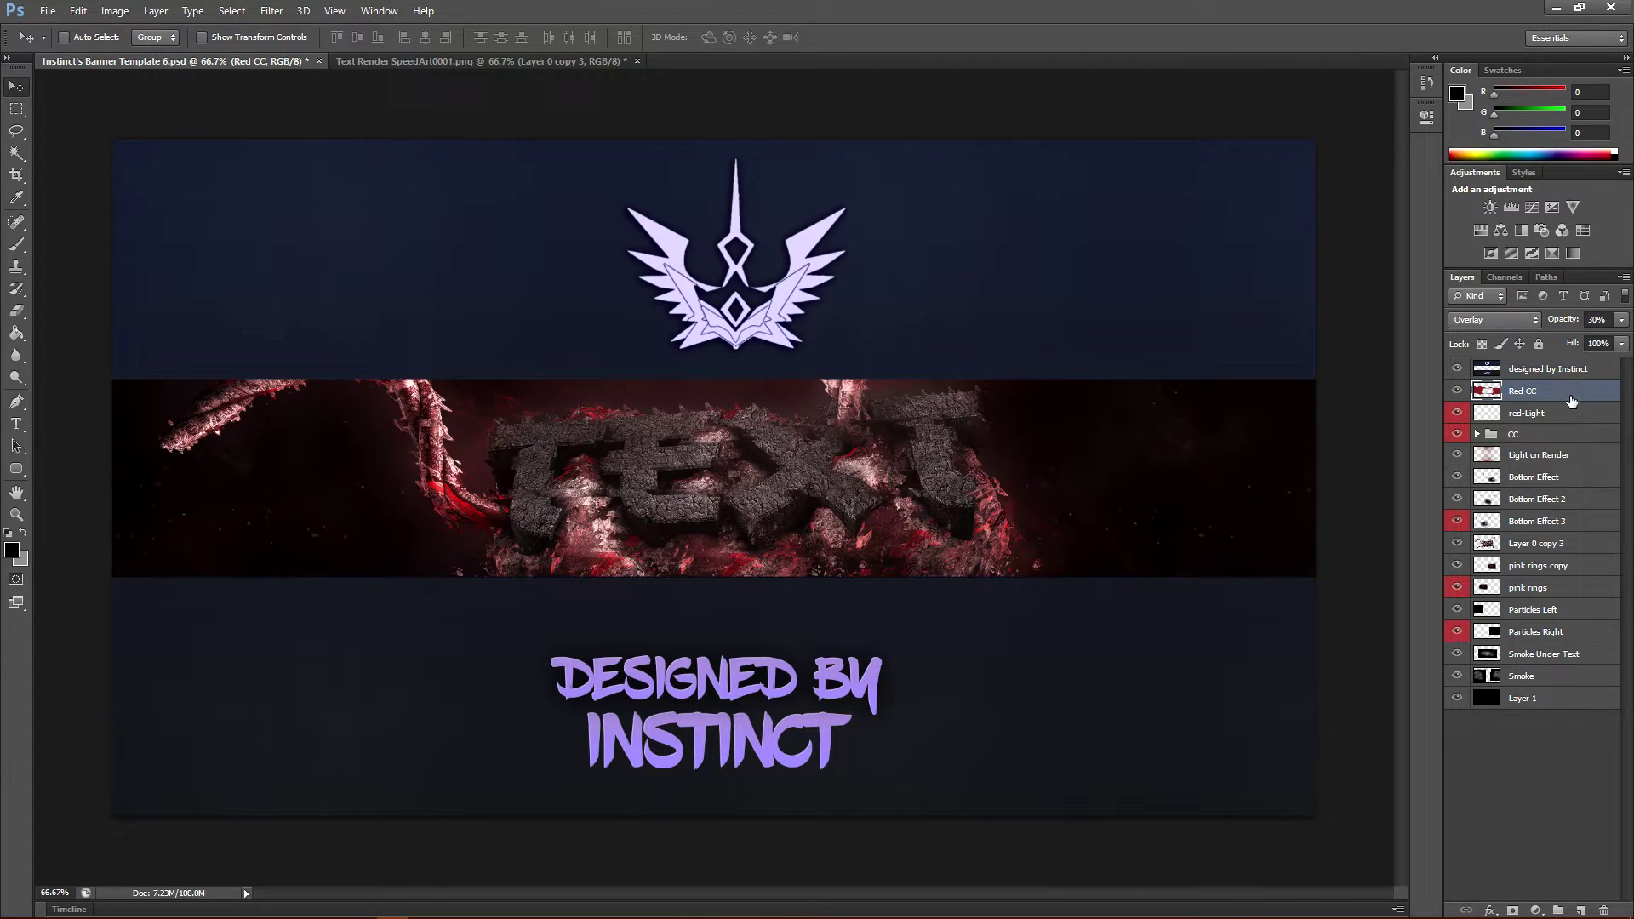
- Duplicate all layers from Red CC down to Layer 1, merge the duplicates and toggle the merged layer's visibility to check it
left_click(1567, 706, "shift")
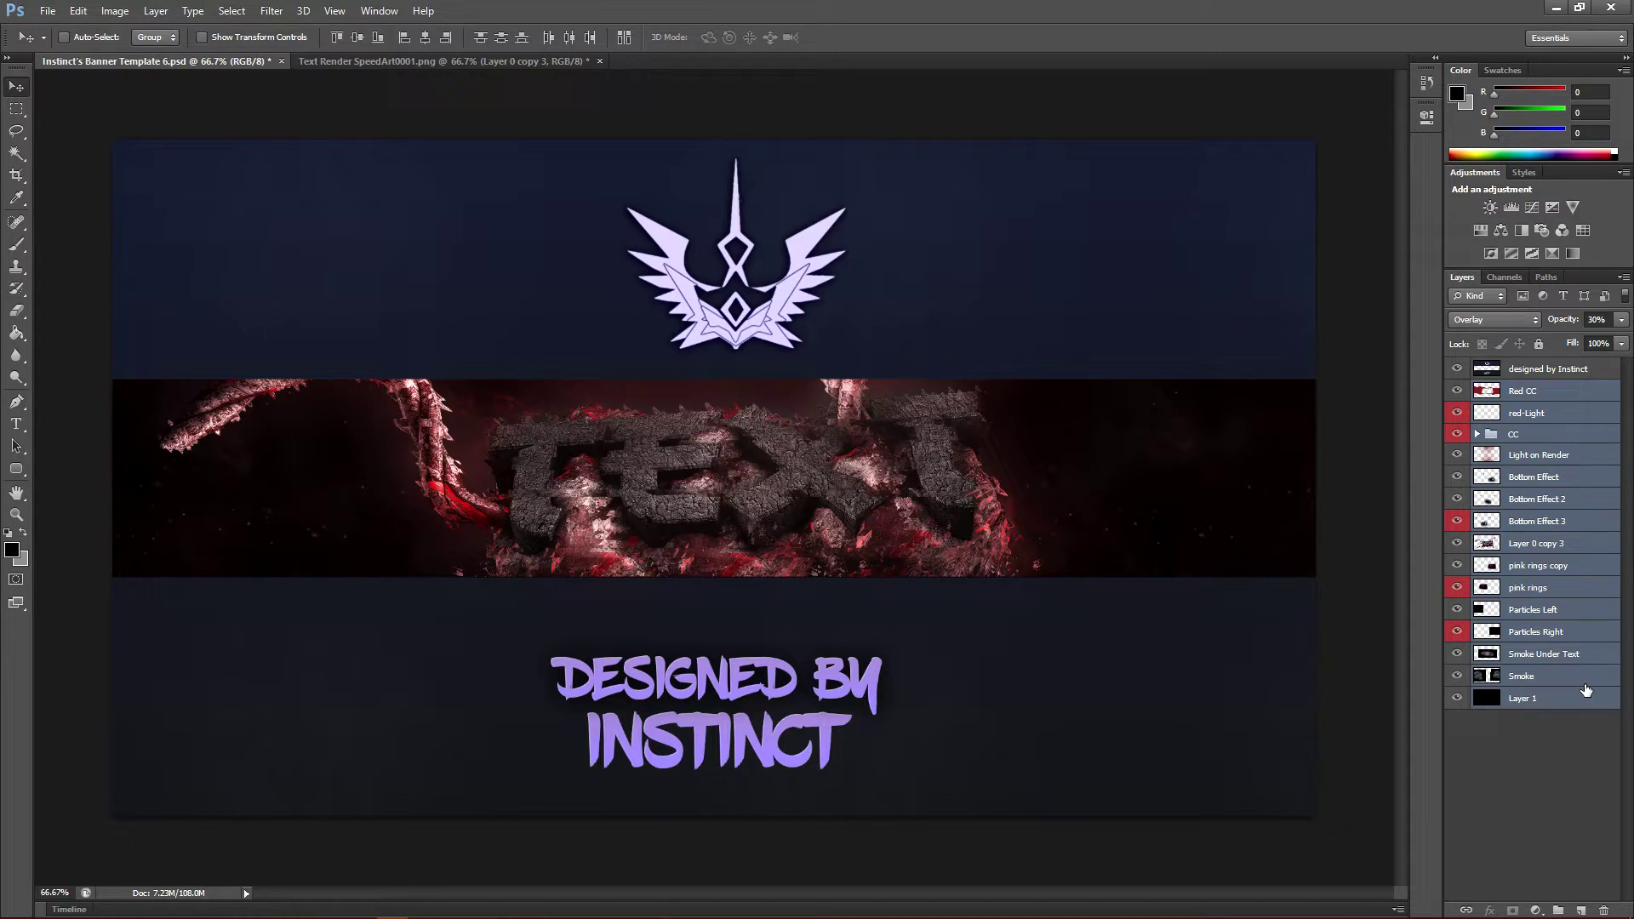
key("ctrl+j")
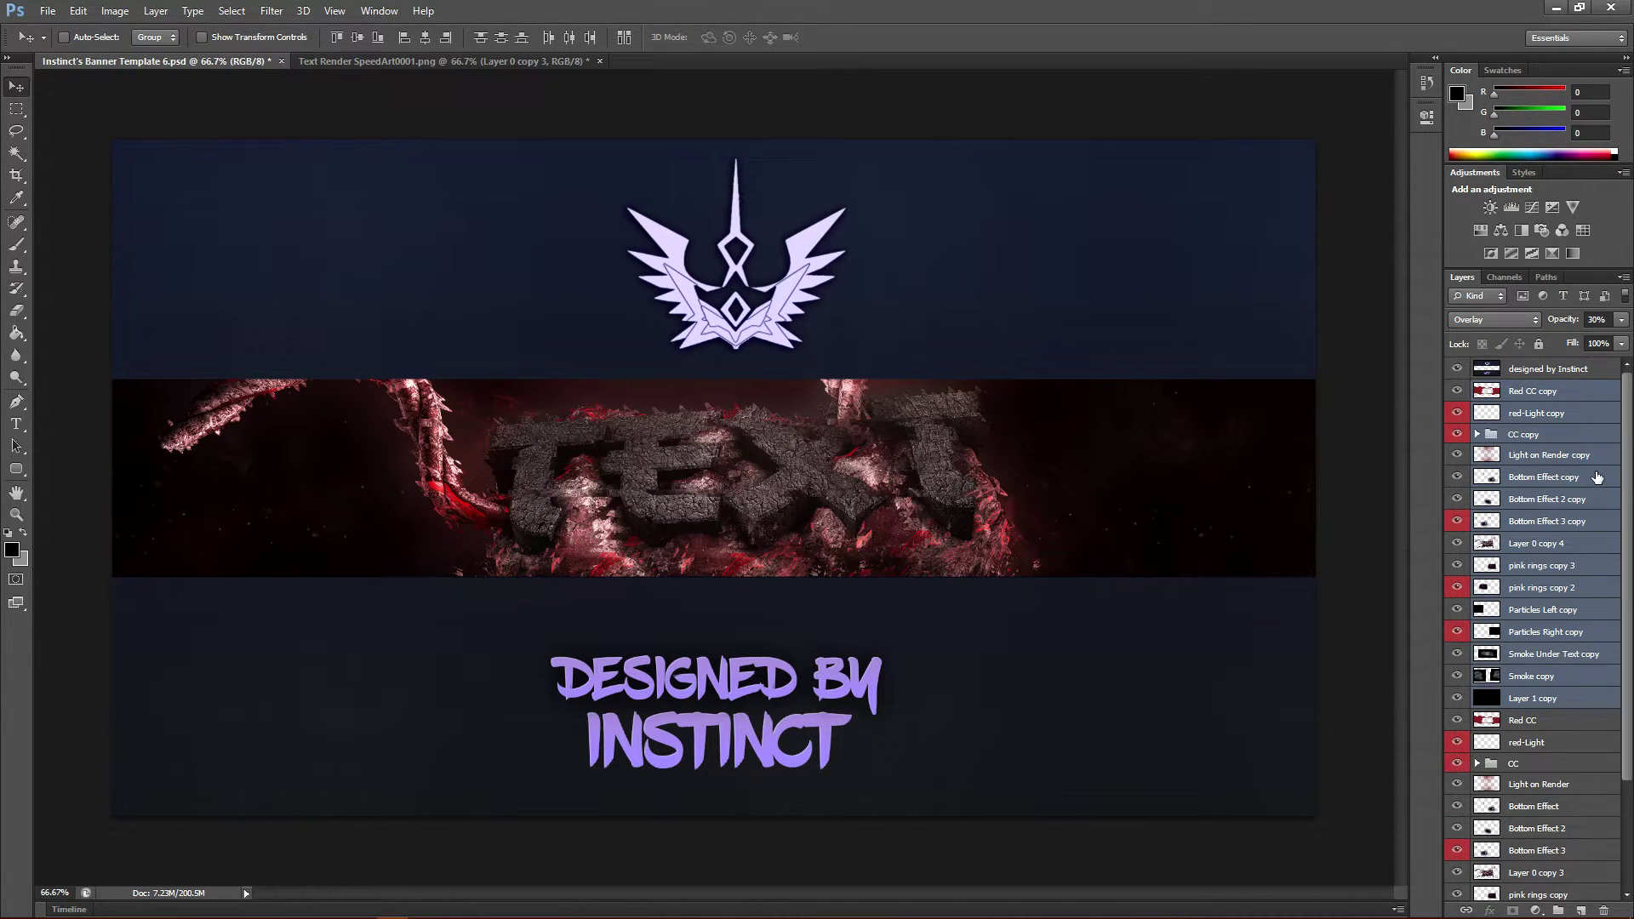
right_click(1597, 477)
left_click(1396, 663)
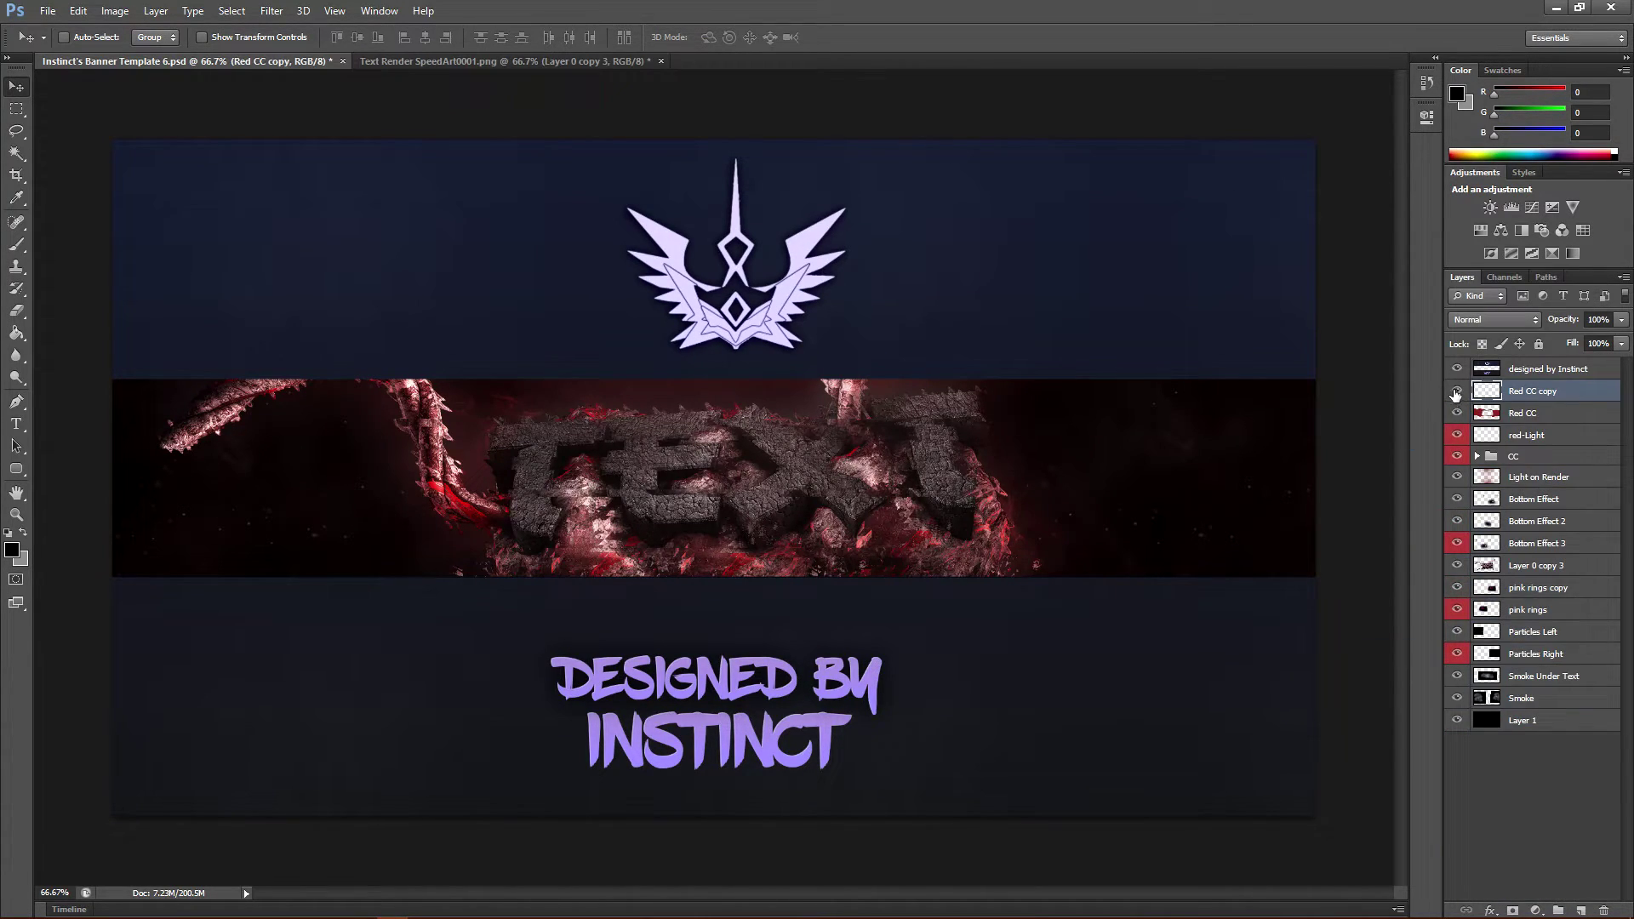
left_click(1457, 391)
left_click(1456, 392)
- Crop the document to the current canvas bounds with cropped pixels deleted, and return to the Move tool
left_click(16, 175)
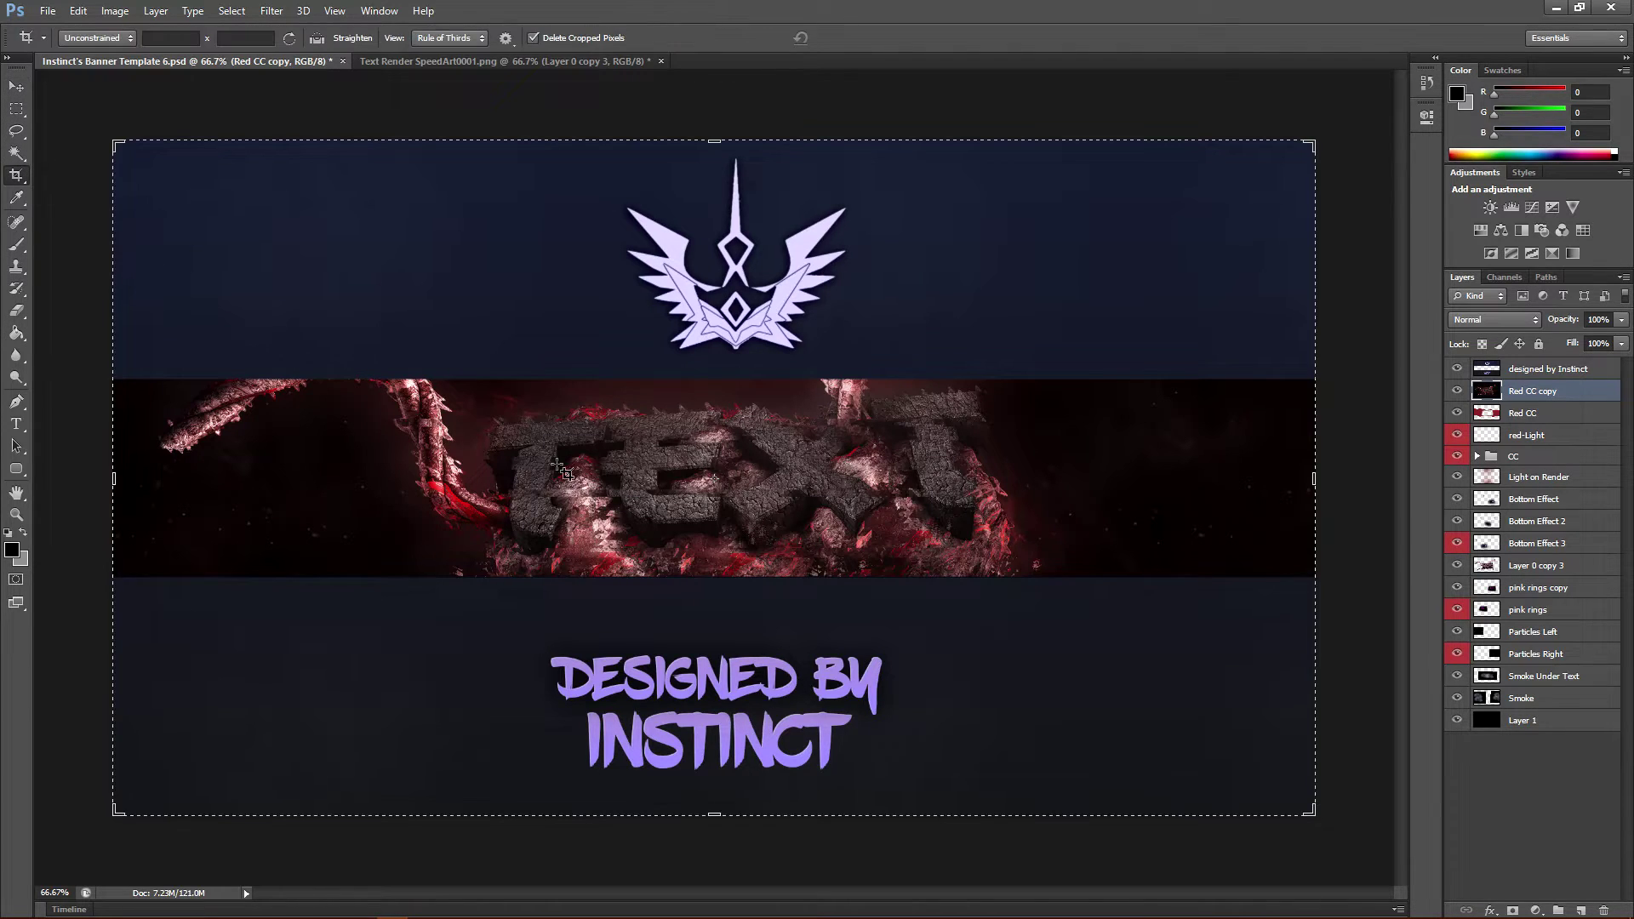
left_click(642, 461)
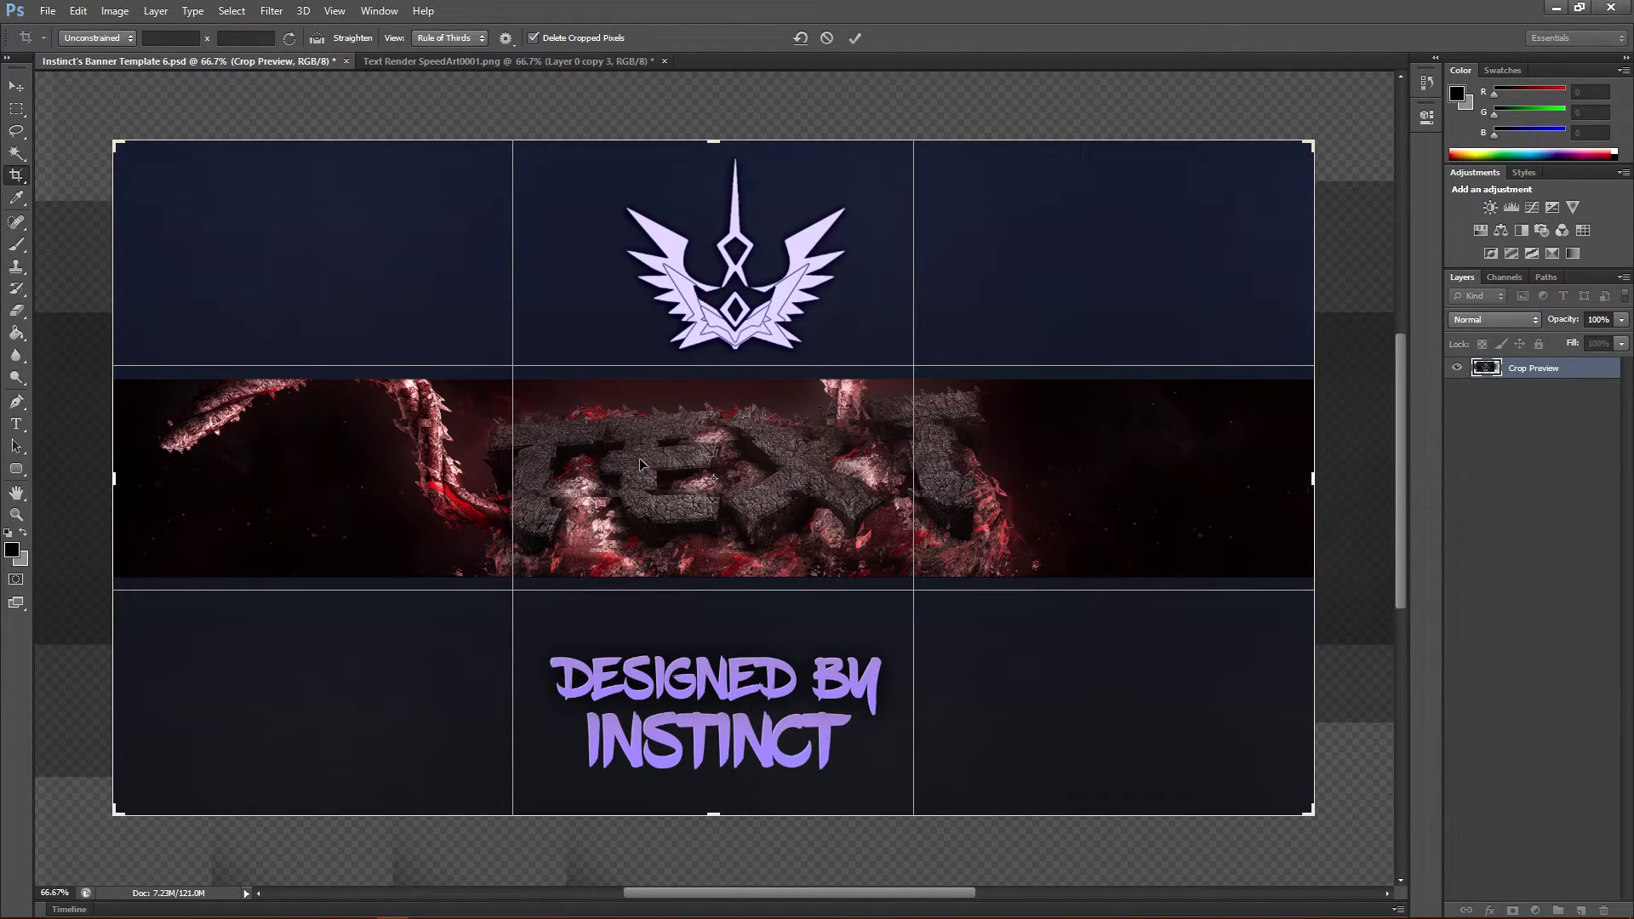
key("Return")
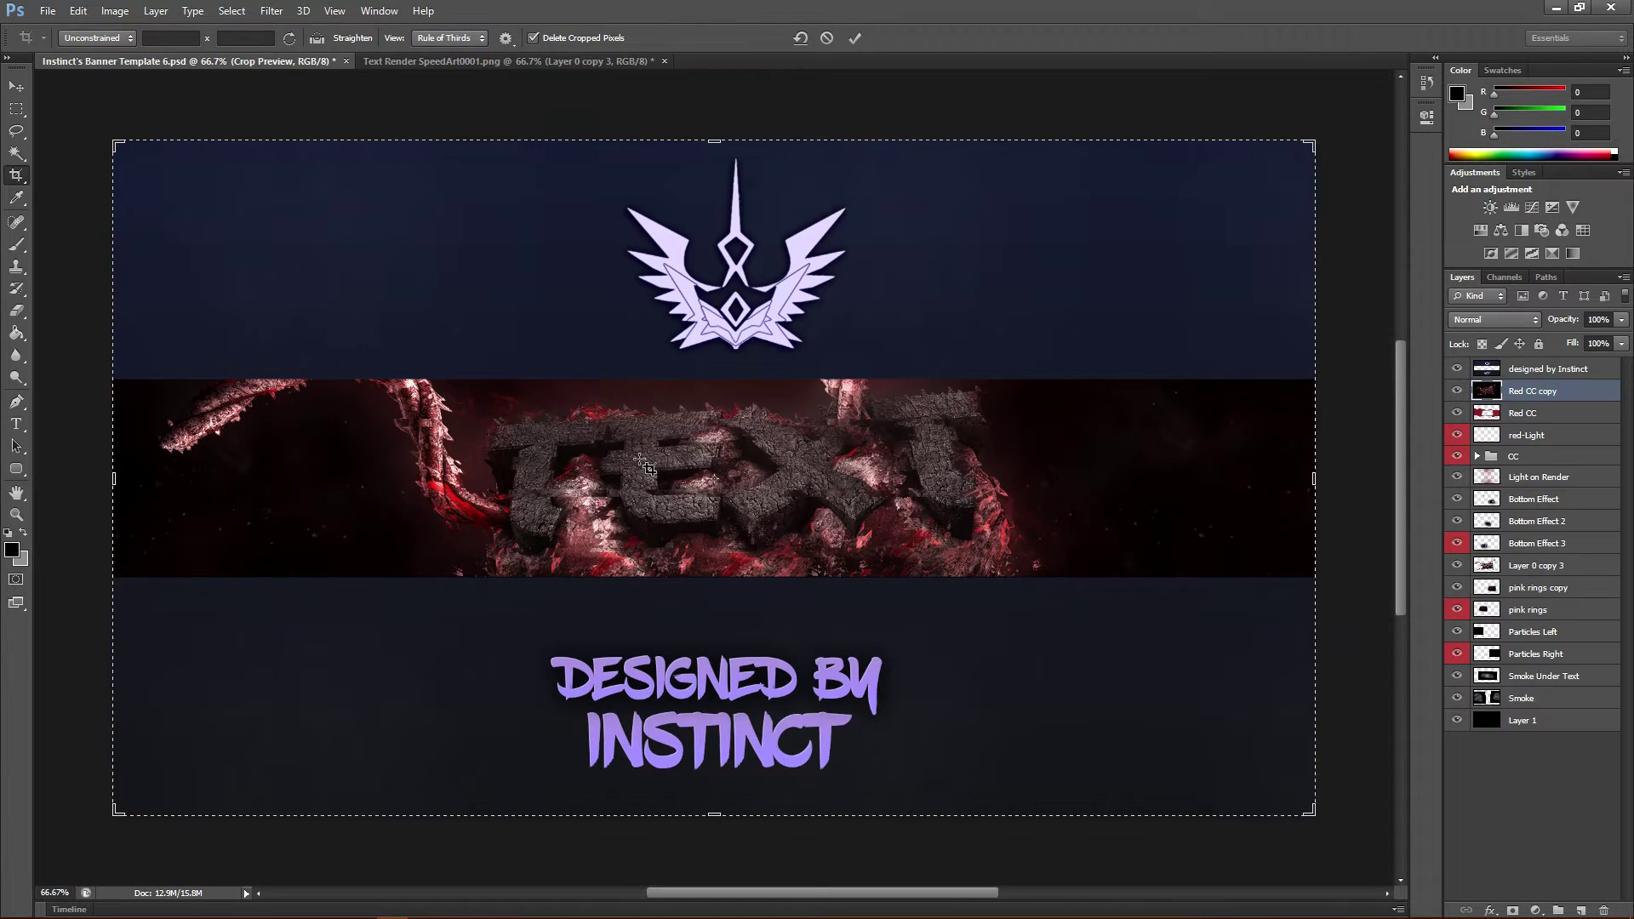
left_click(16, 86)
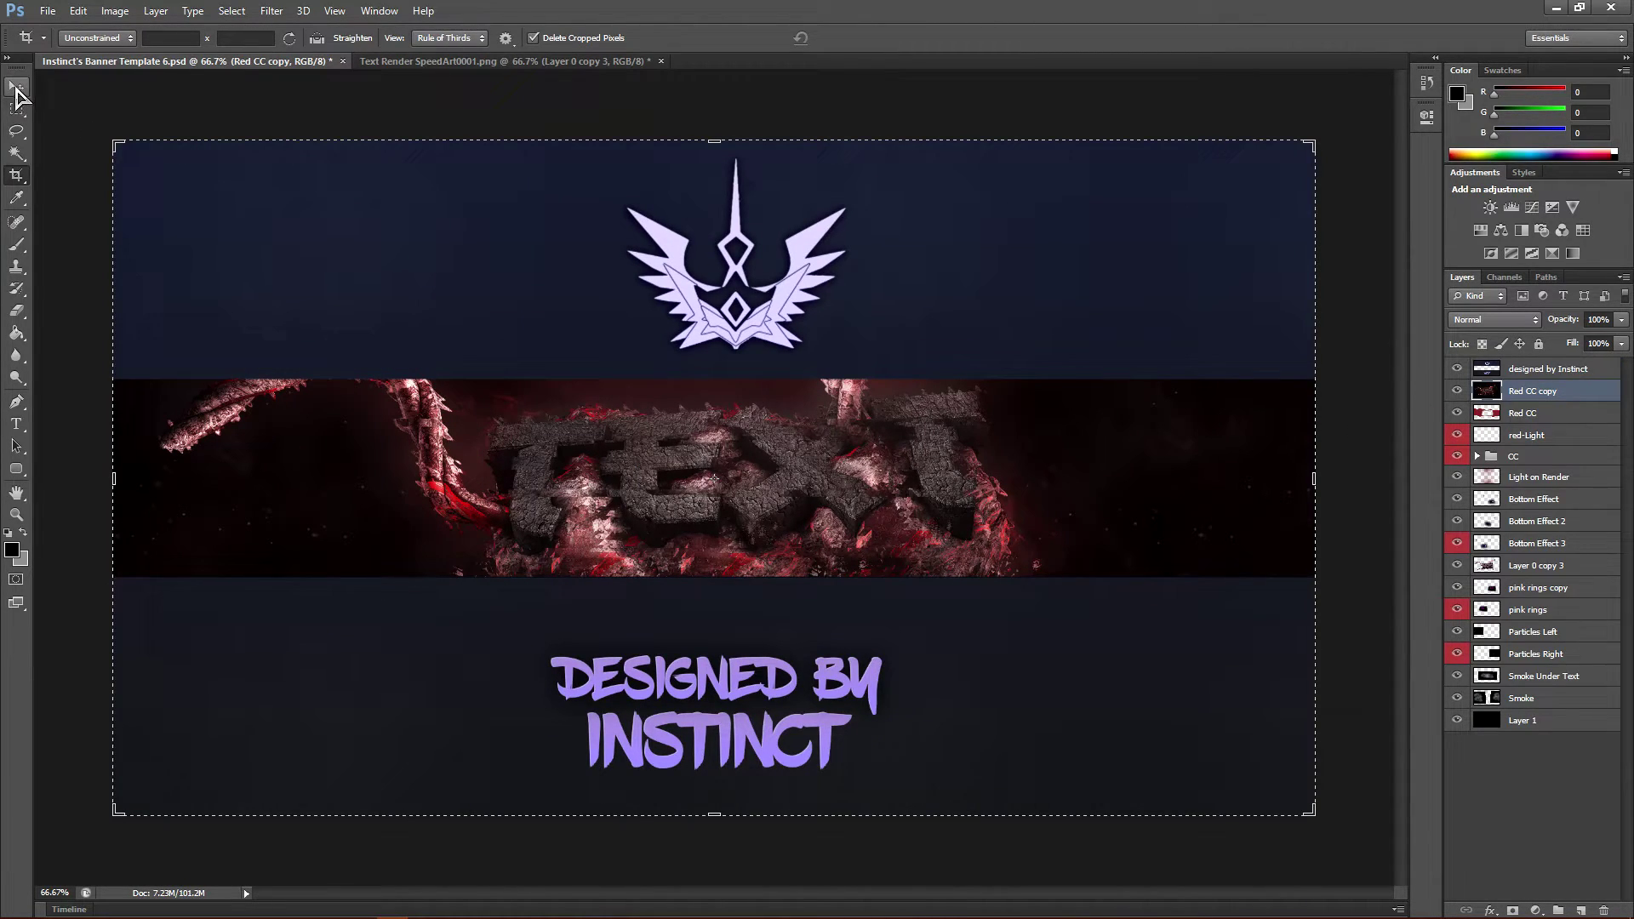
- Duplicate the merged Red CC copy layer, check it by toggling its visibility and save the template document
key("ctrl+j")
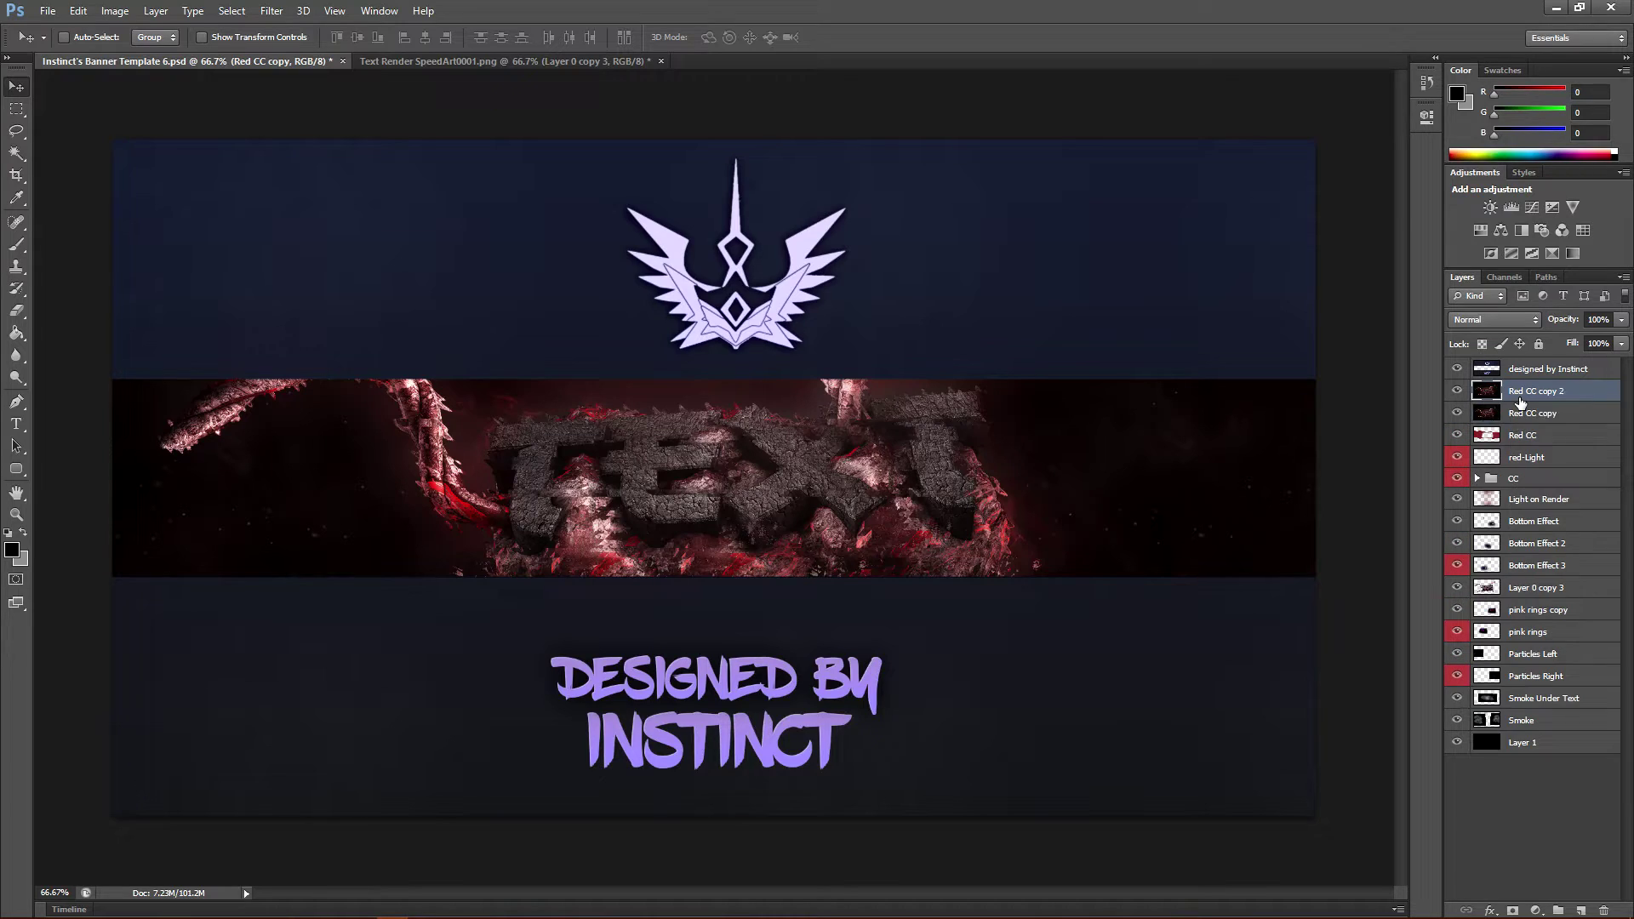
left_click(1458, 392)
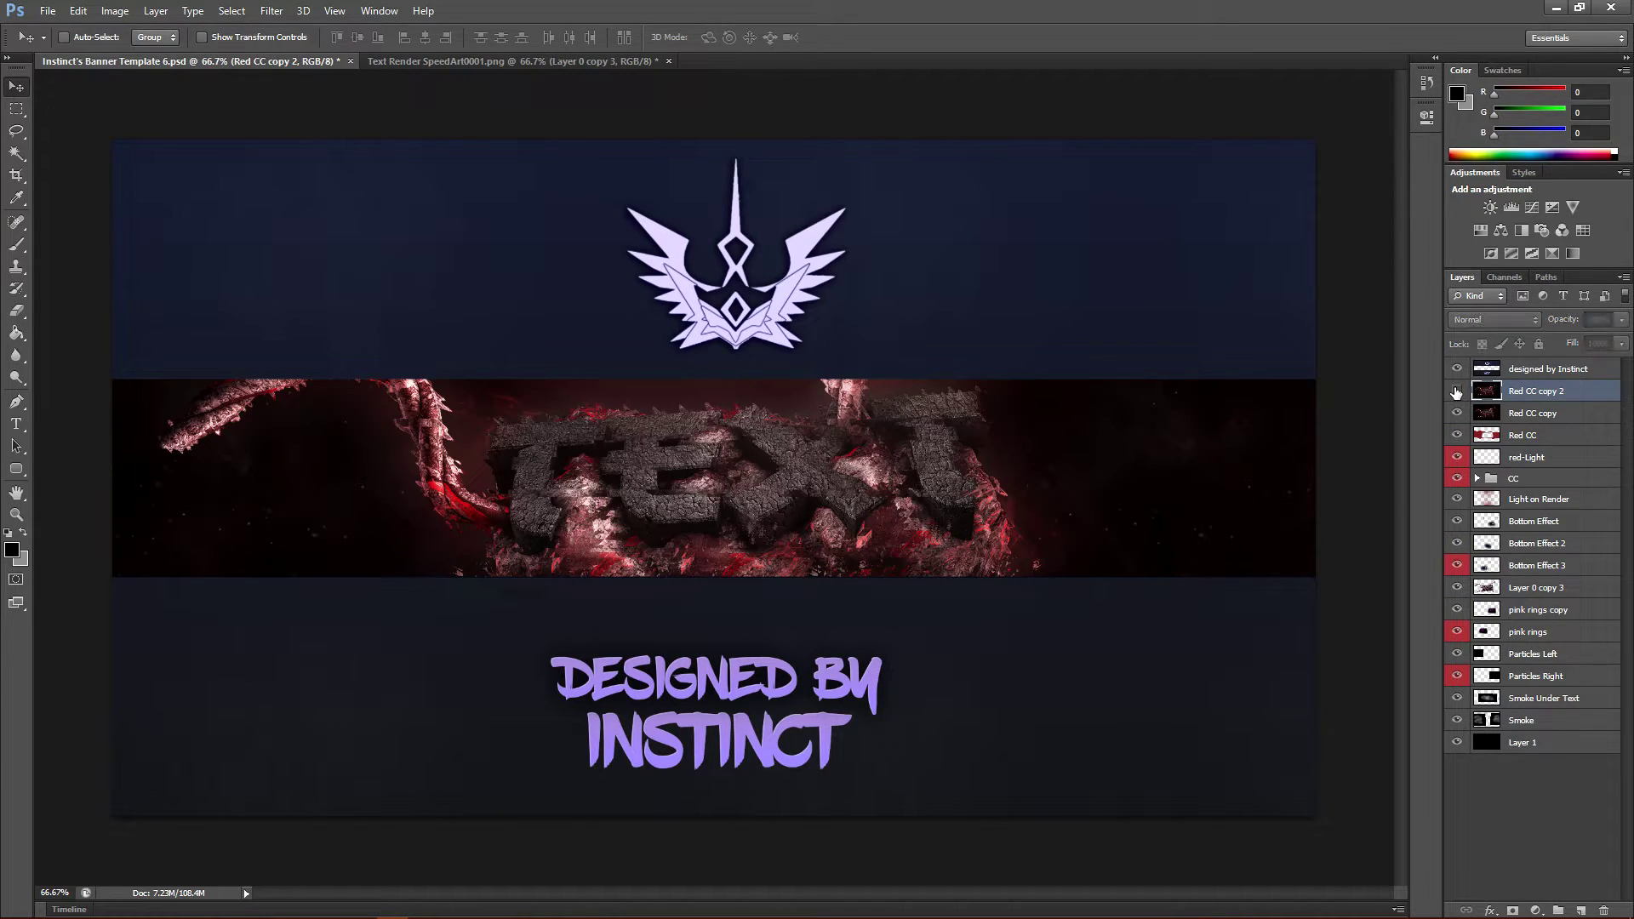
left_click(1458, 391)
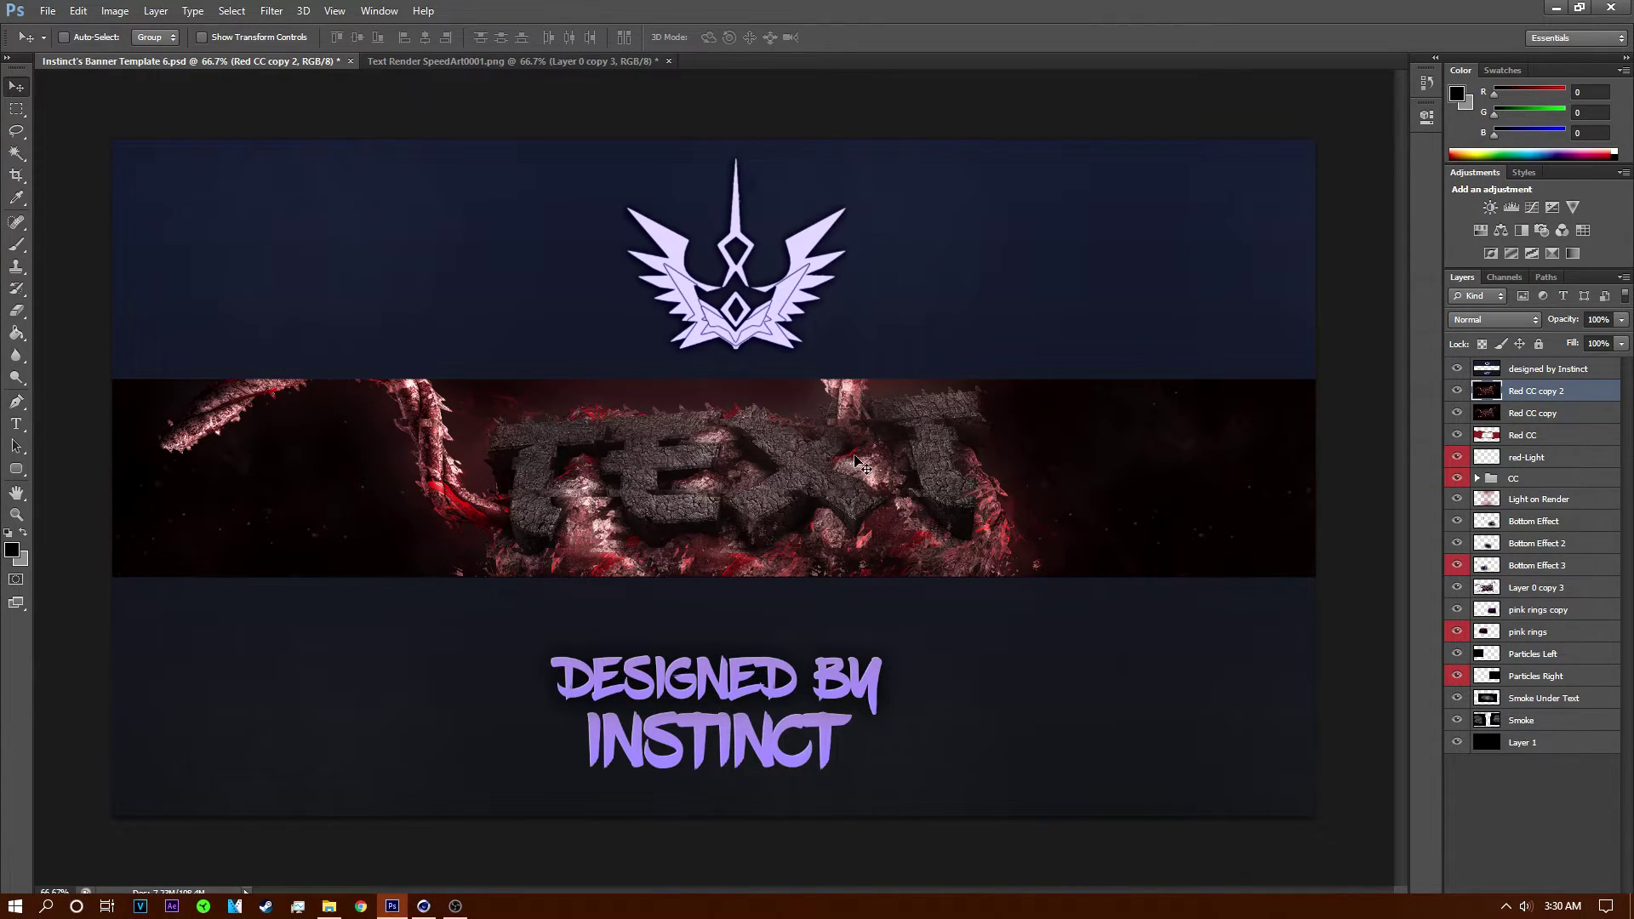
key("ctrl+s")
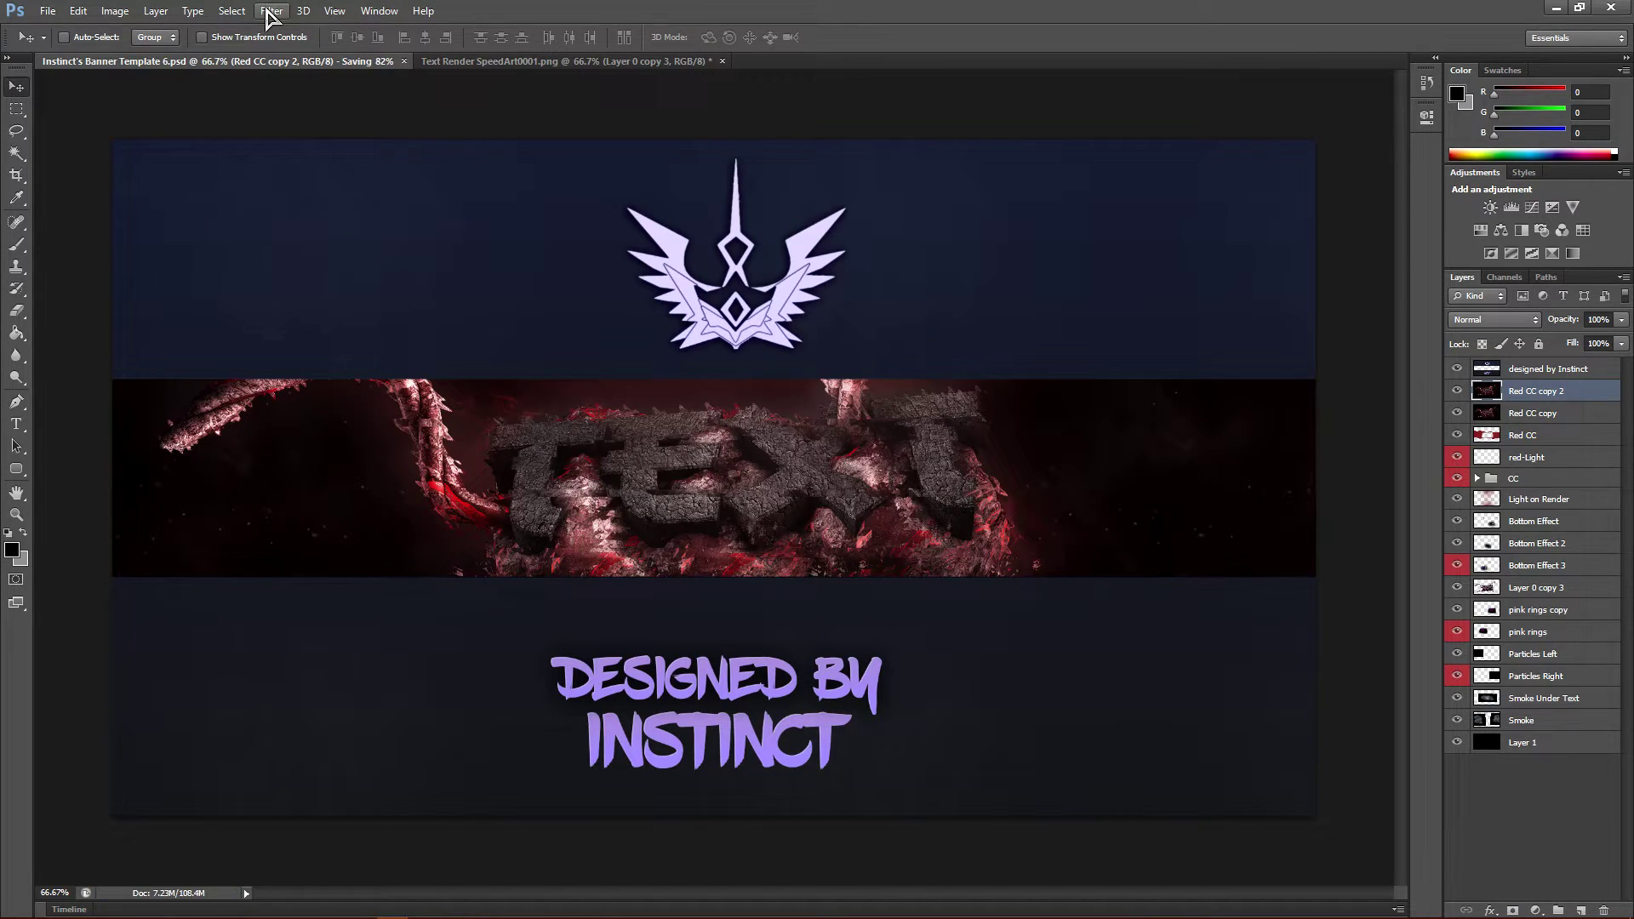
- Apply the Magic Bullet Looks filter to Red CC copy 2 with the CC (188) look, after trying CC (187) and CC (184)
left_click(269, 12)
mouse_move(317, 271)
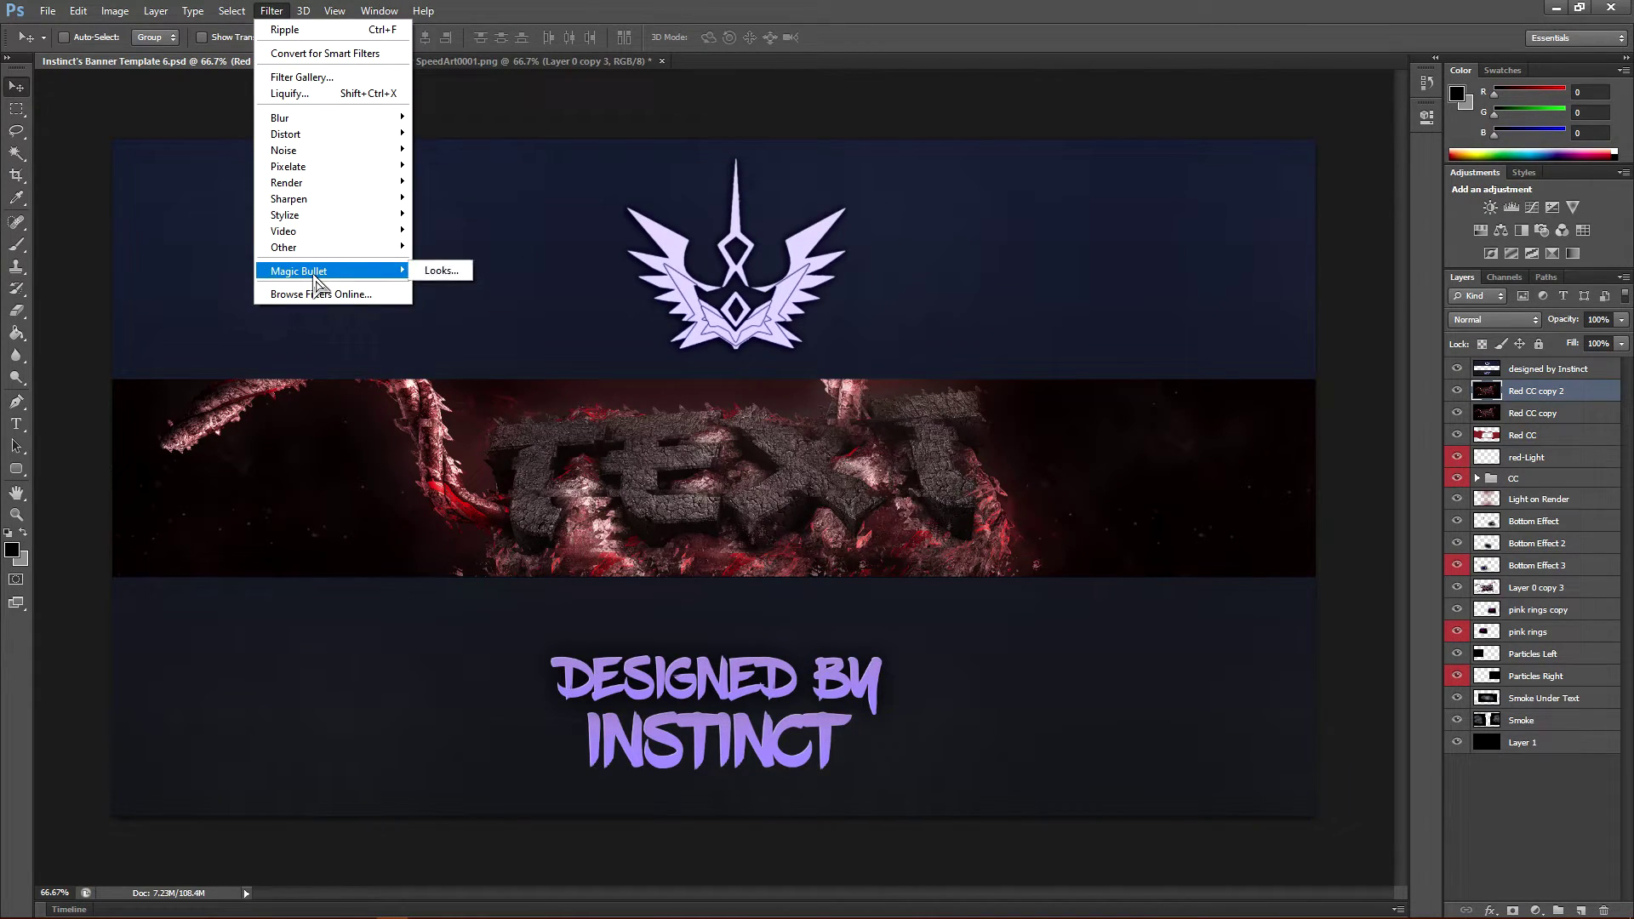
left_click(435, 270)
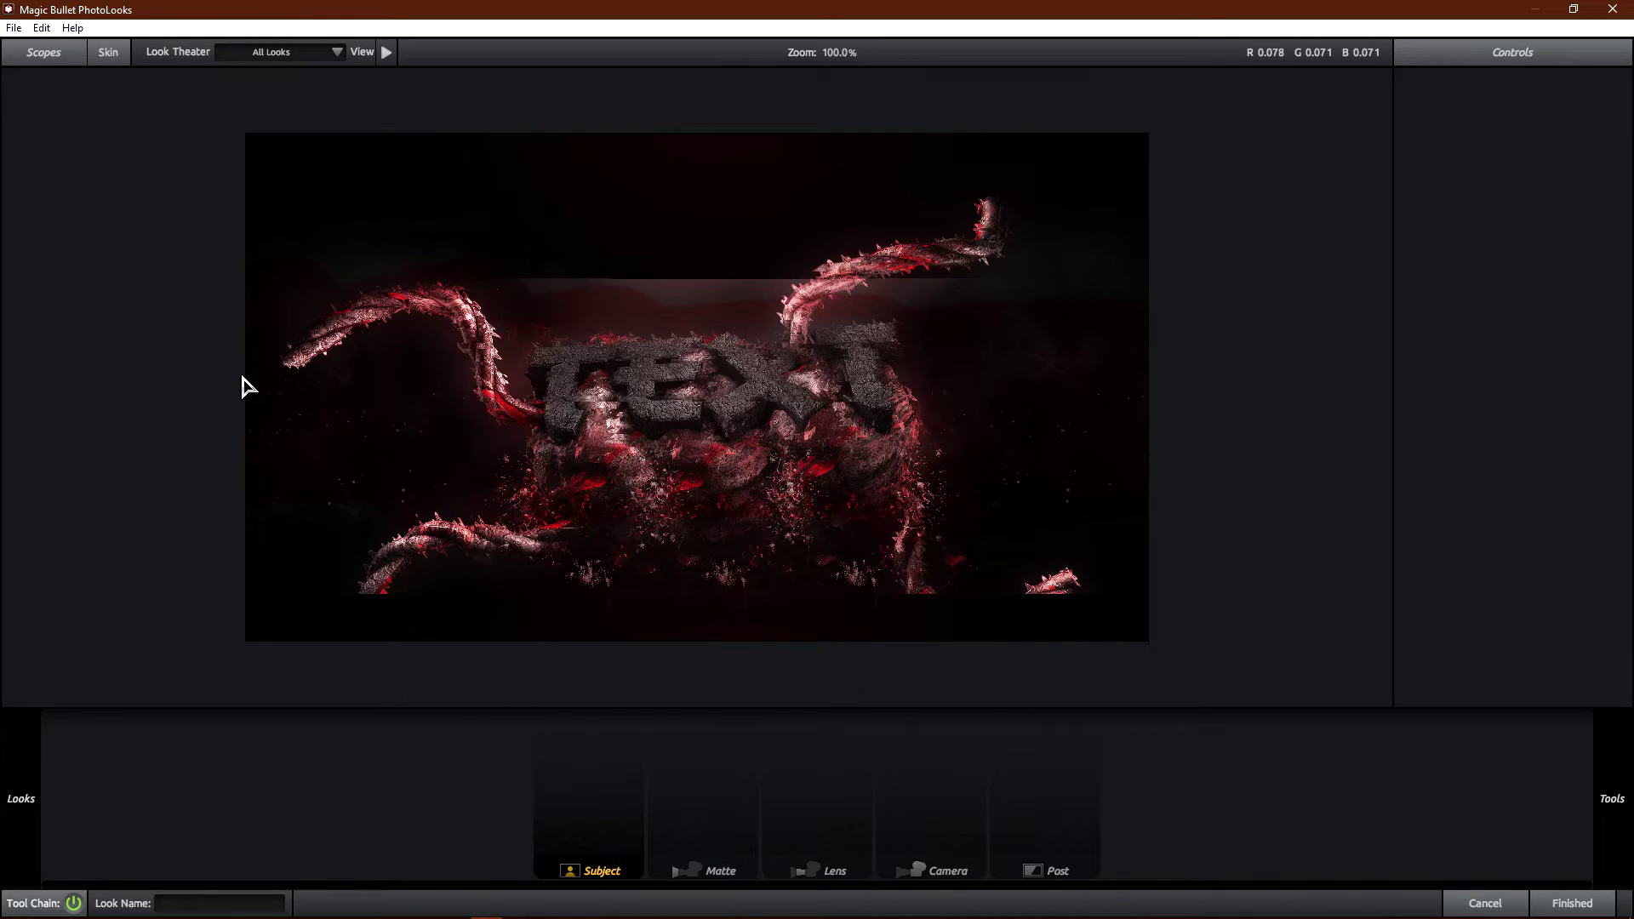
mouse_move(4, 358)
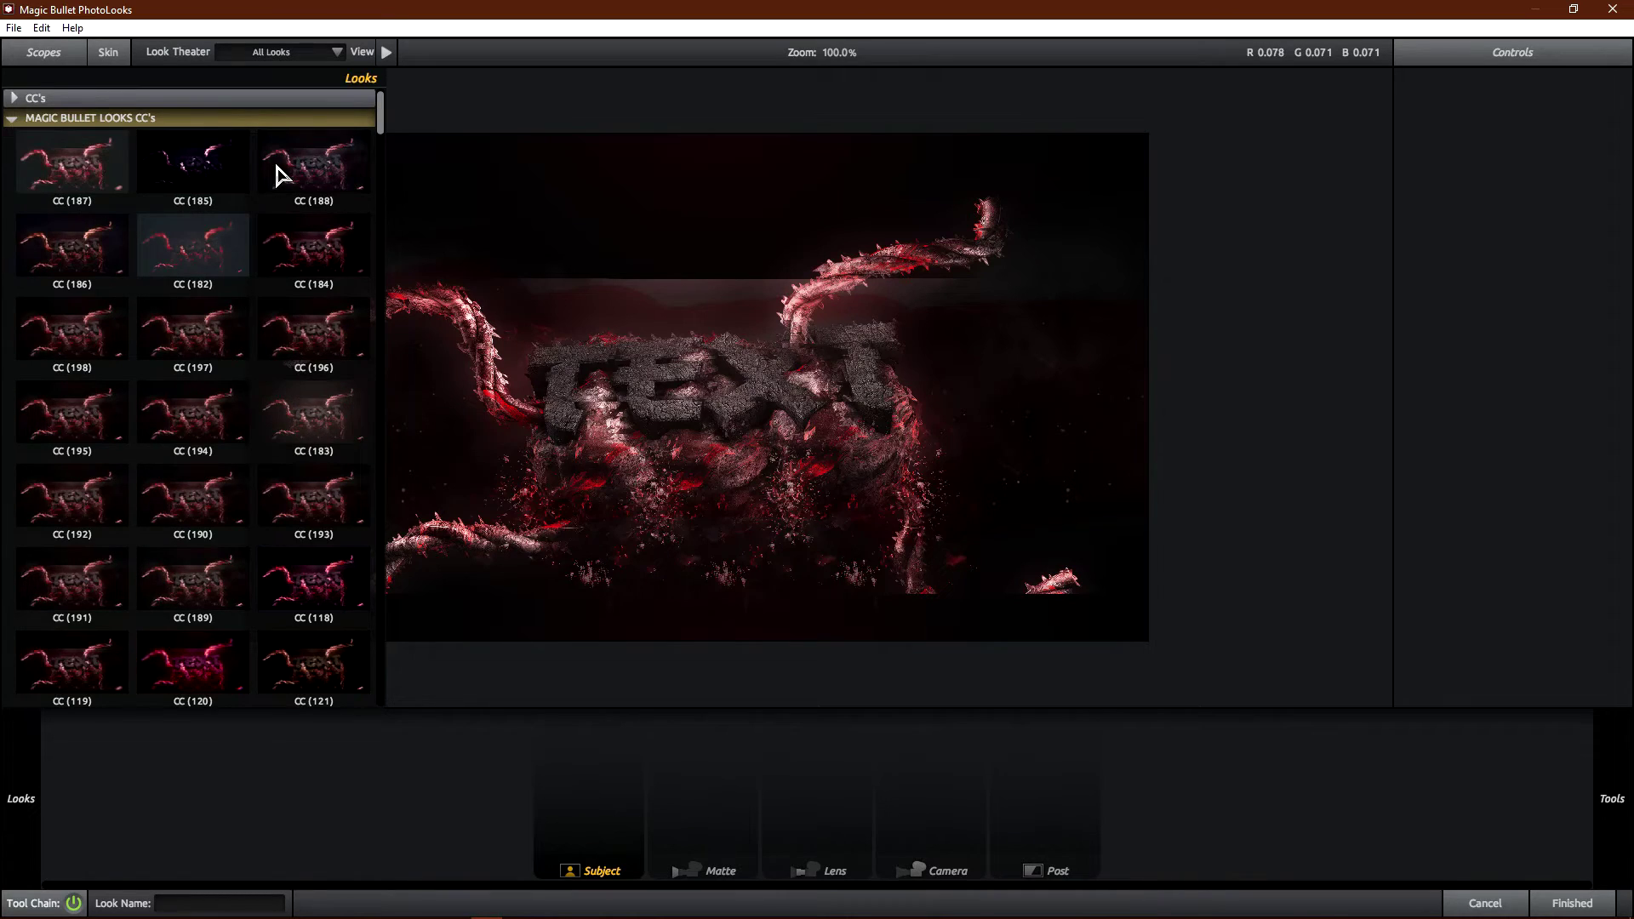
left_click(77, 170)
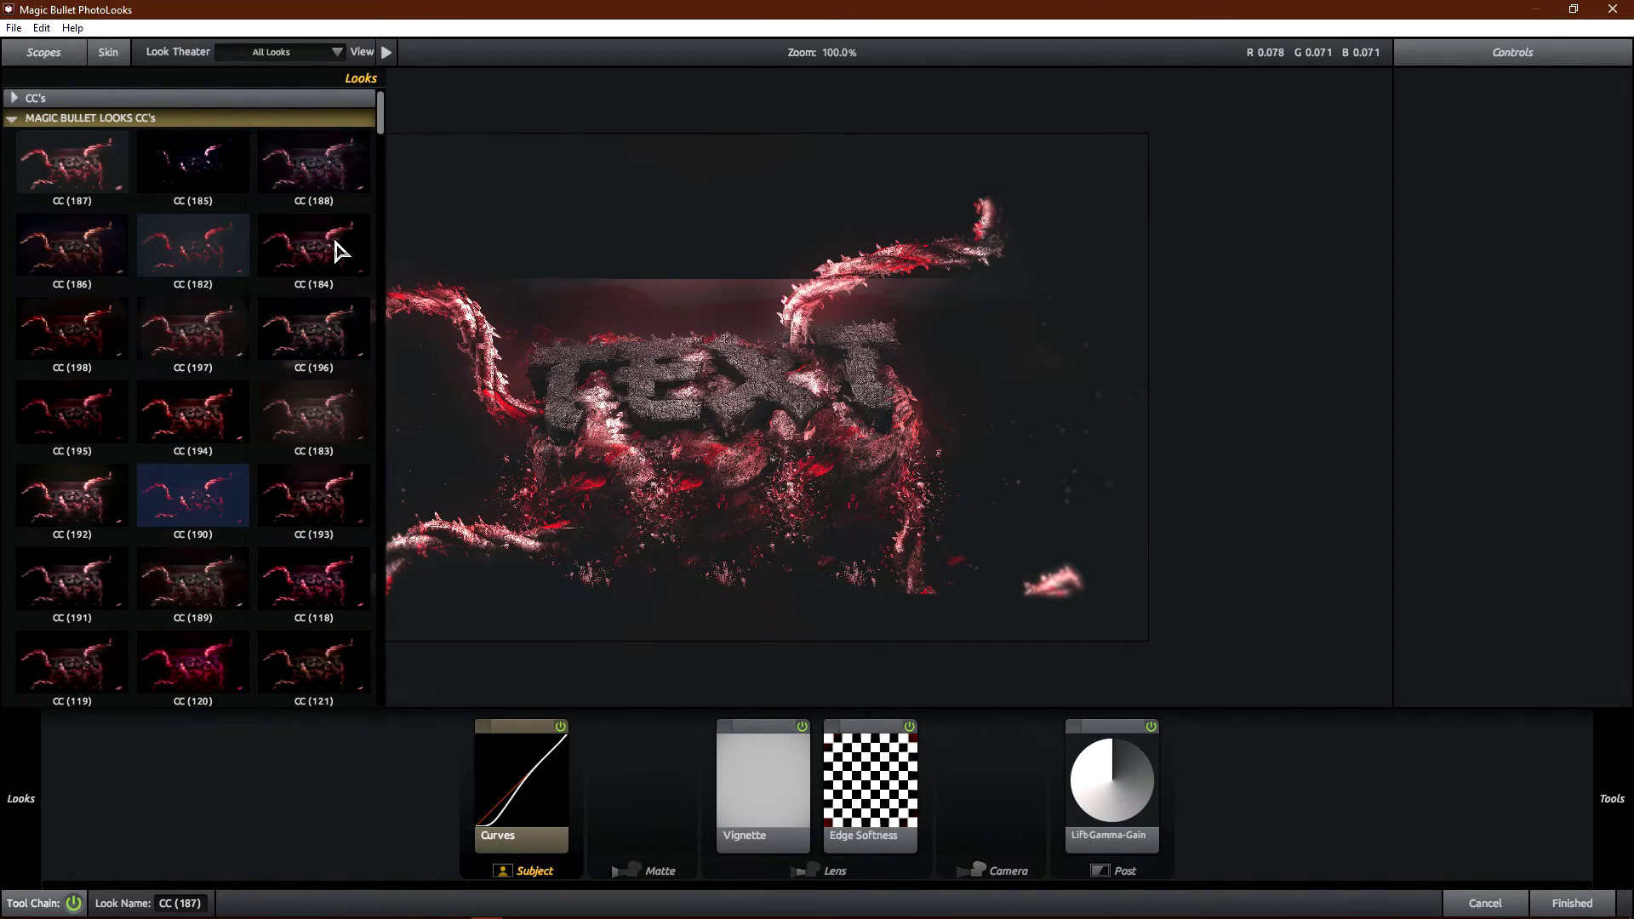
left_click(339, 252)
left_click(323, 201)
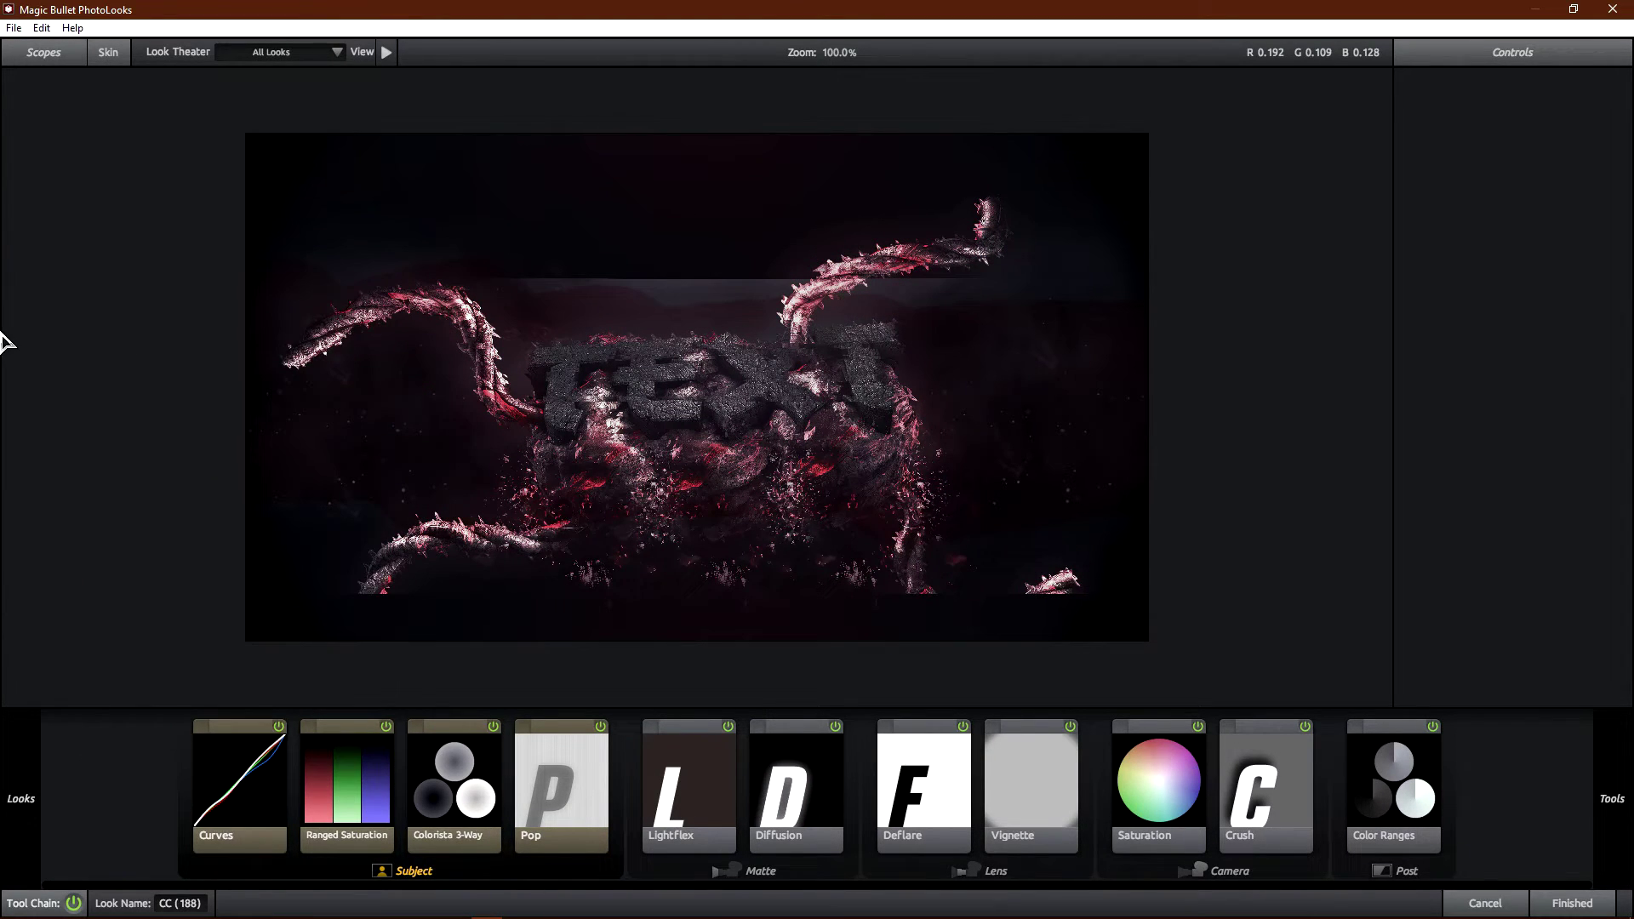
mouse_move(4, 340)
left_click(307, 264)
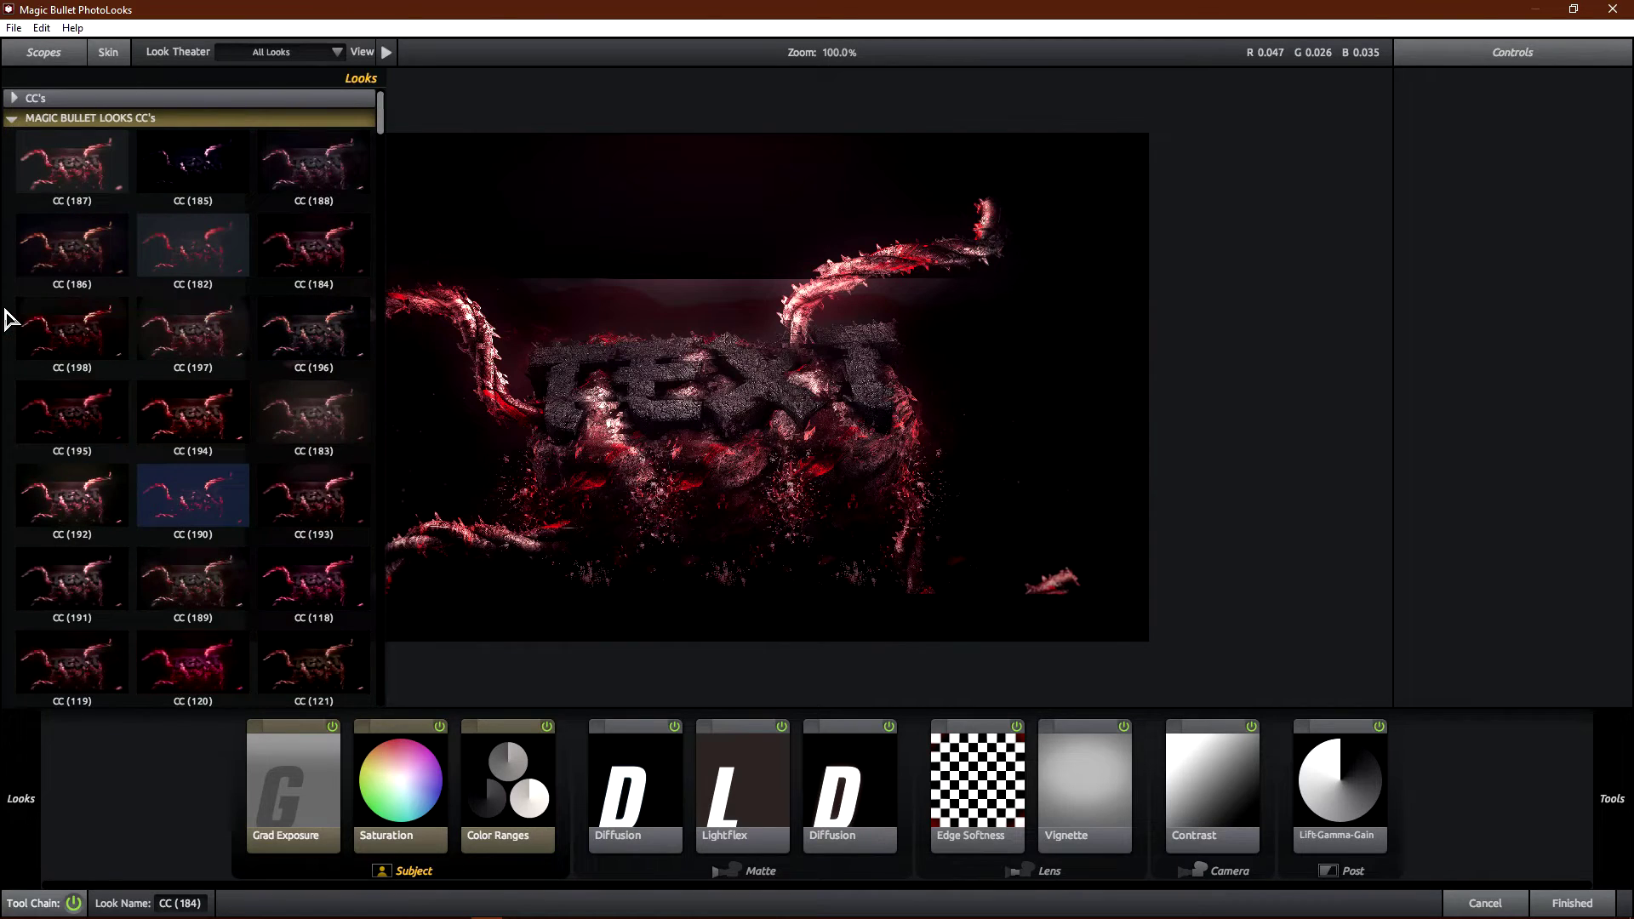
left_click(311, 178)
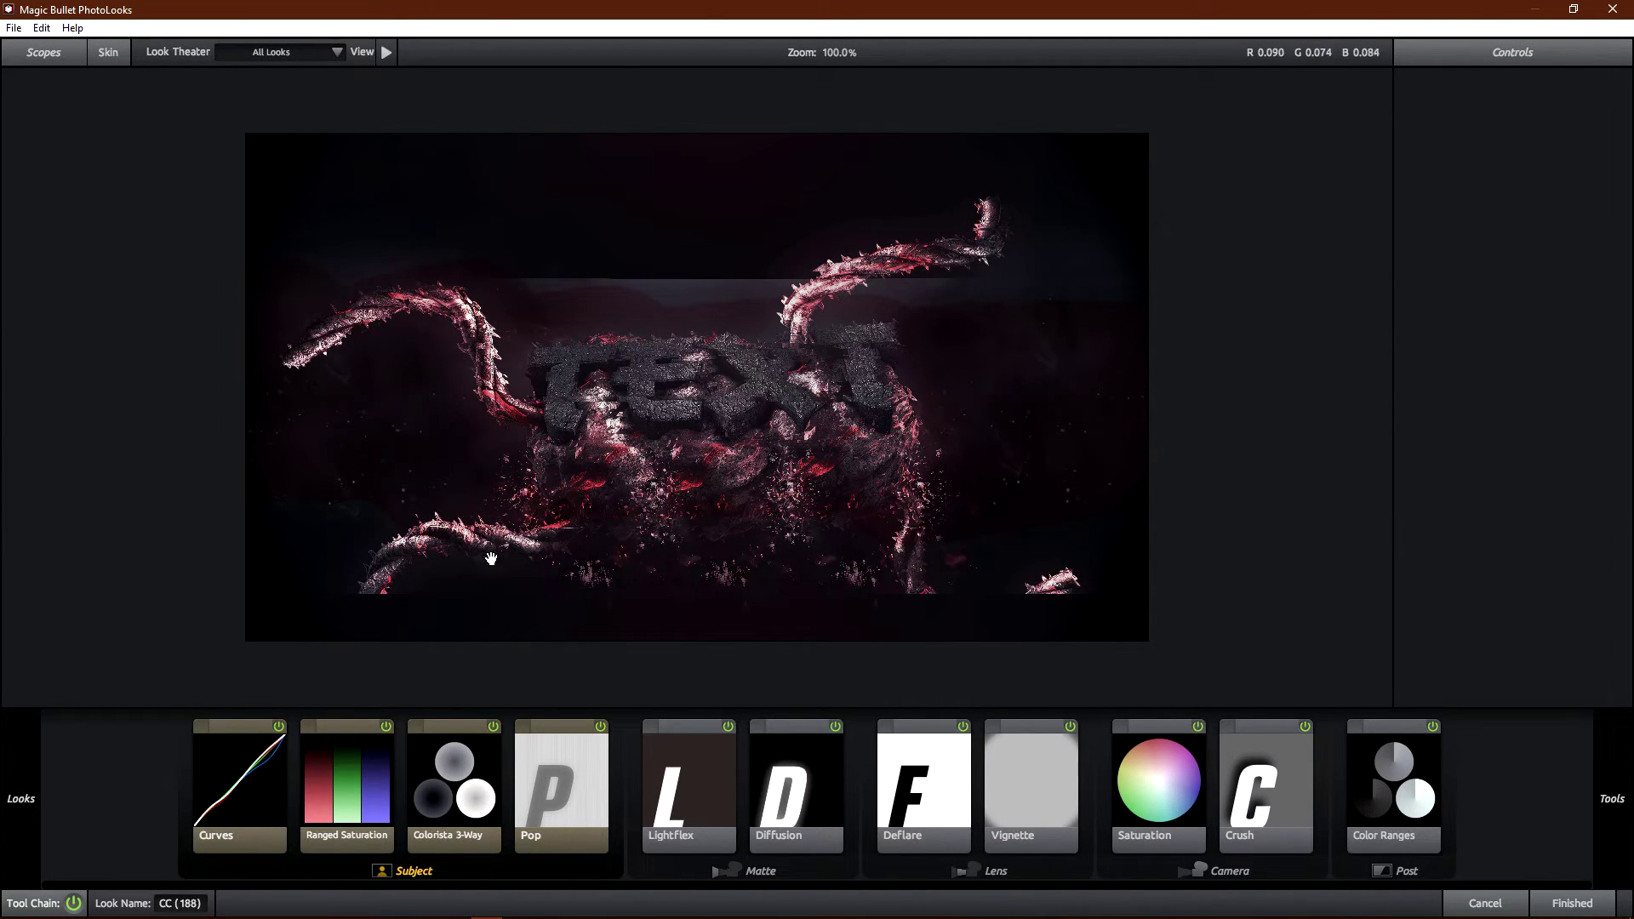
left_click(1572, 904)
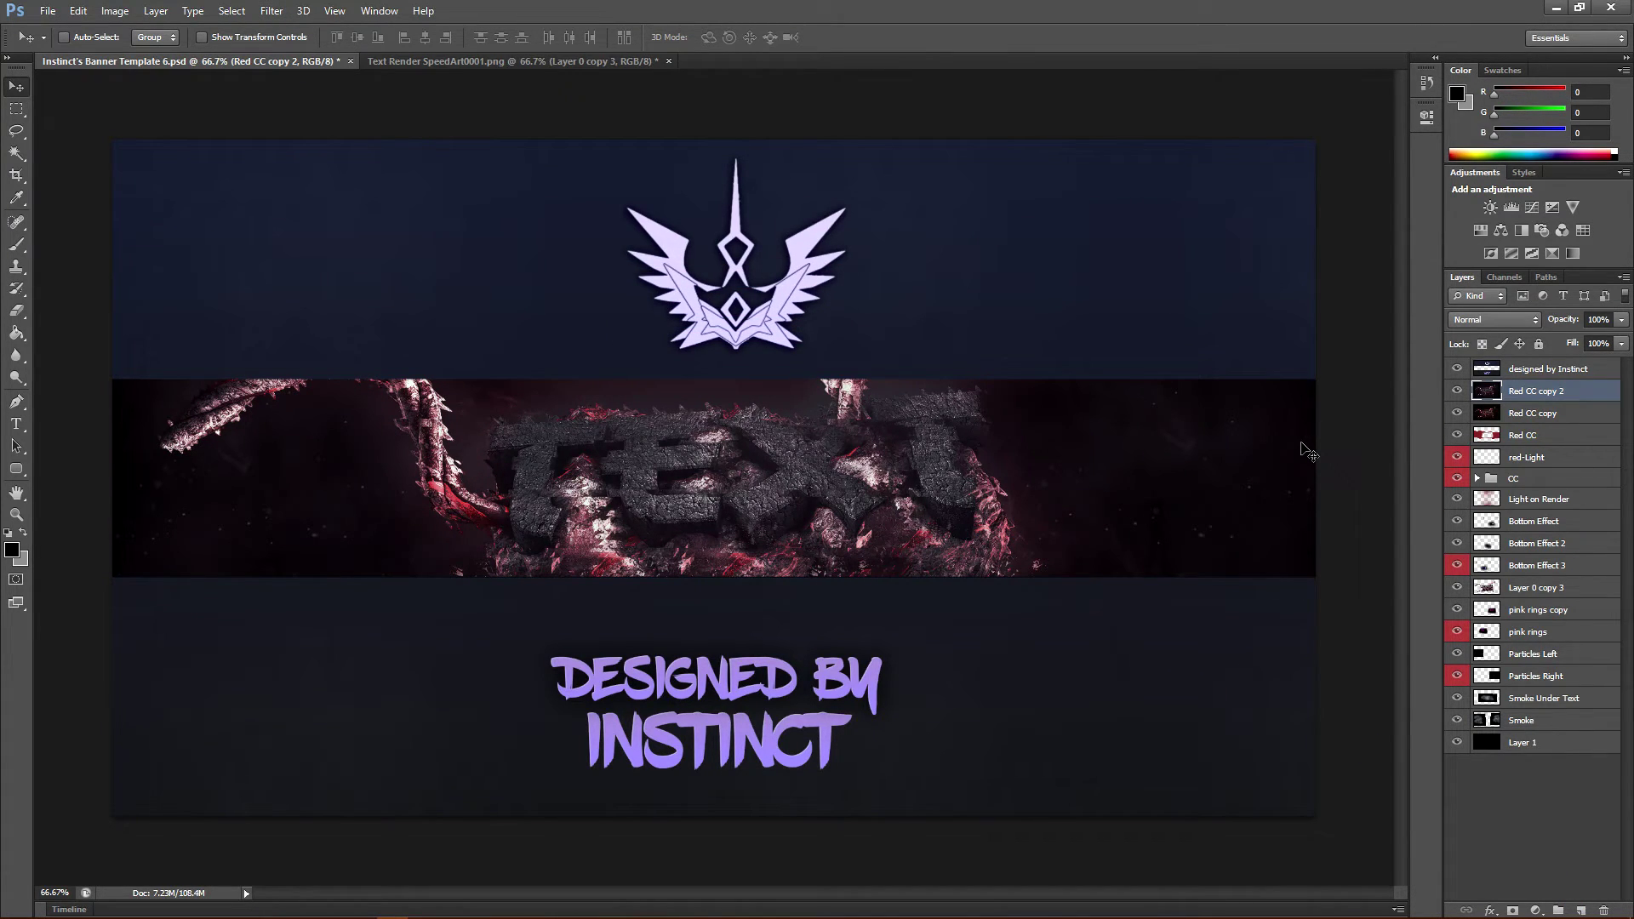
- Lower the opacity of Red CC copy 2 to 70% and compare the banner with and without the colour correction
left_click(1458, 392)
left_click(1457, 391)
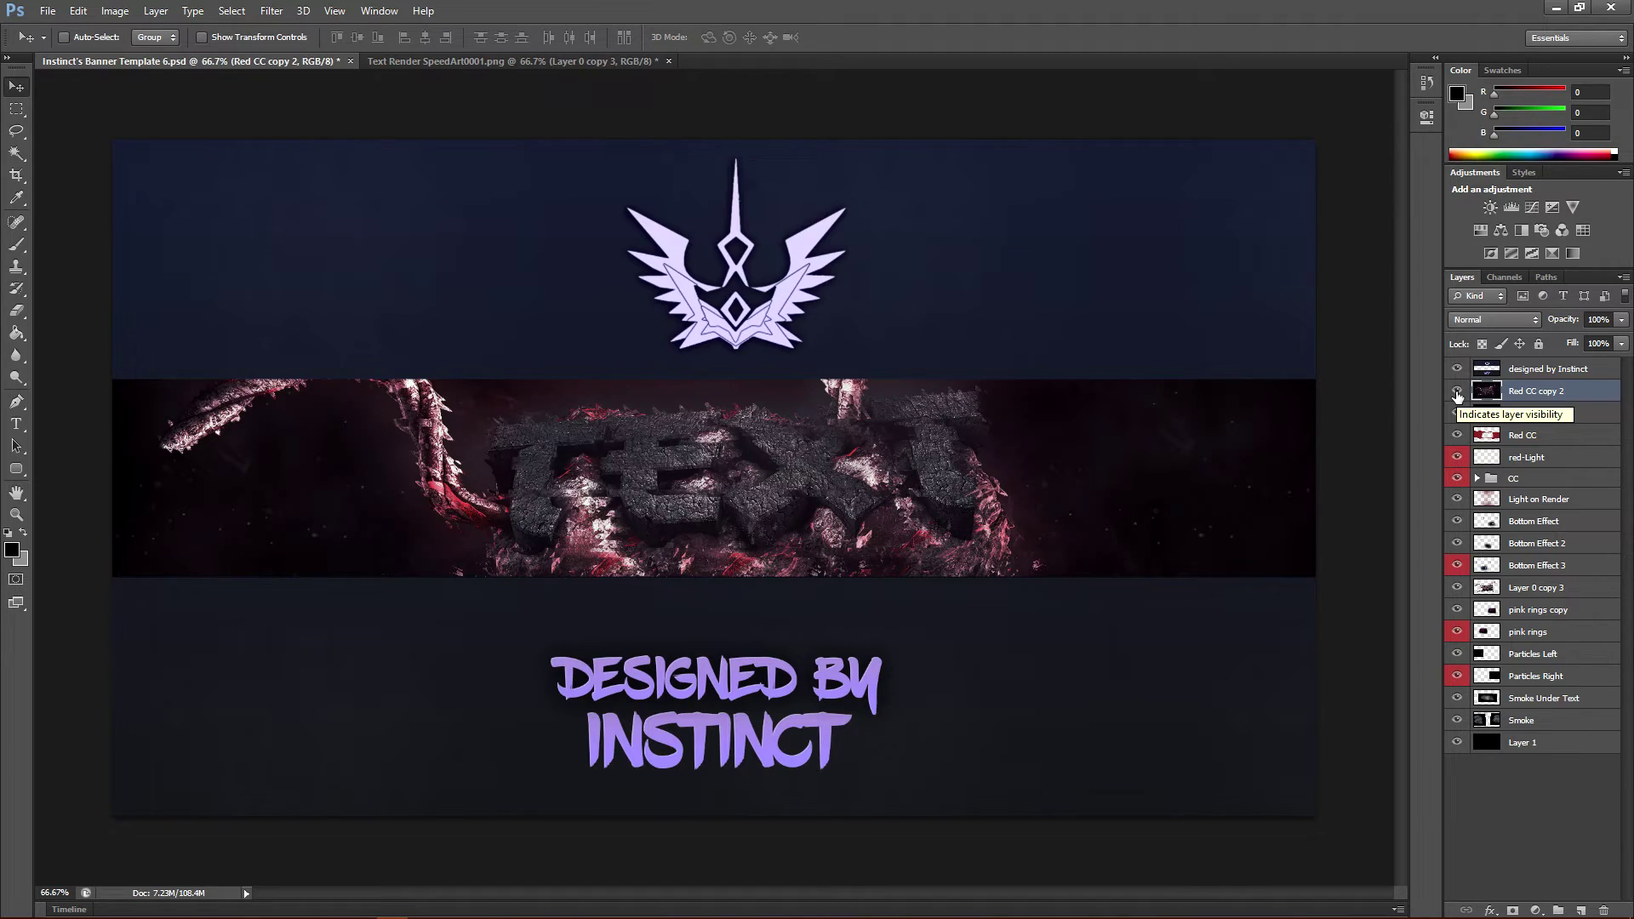
left_click_drag(1622, 319, 1596, 344)
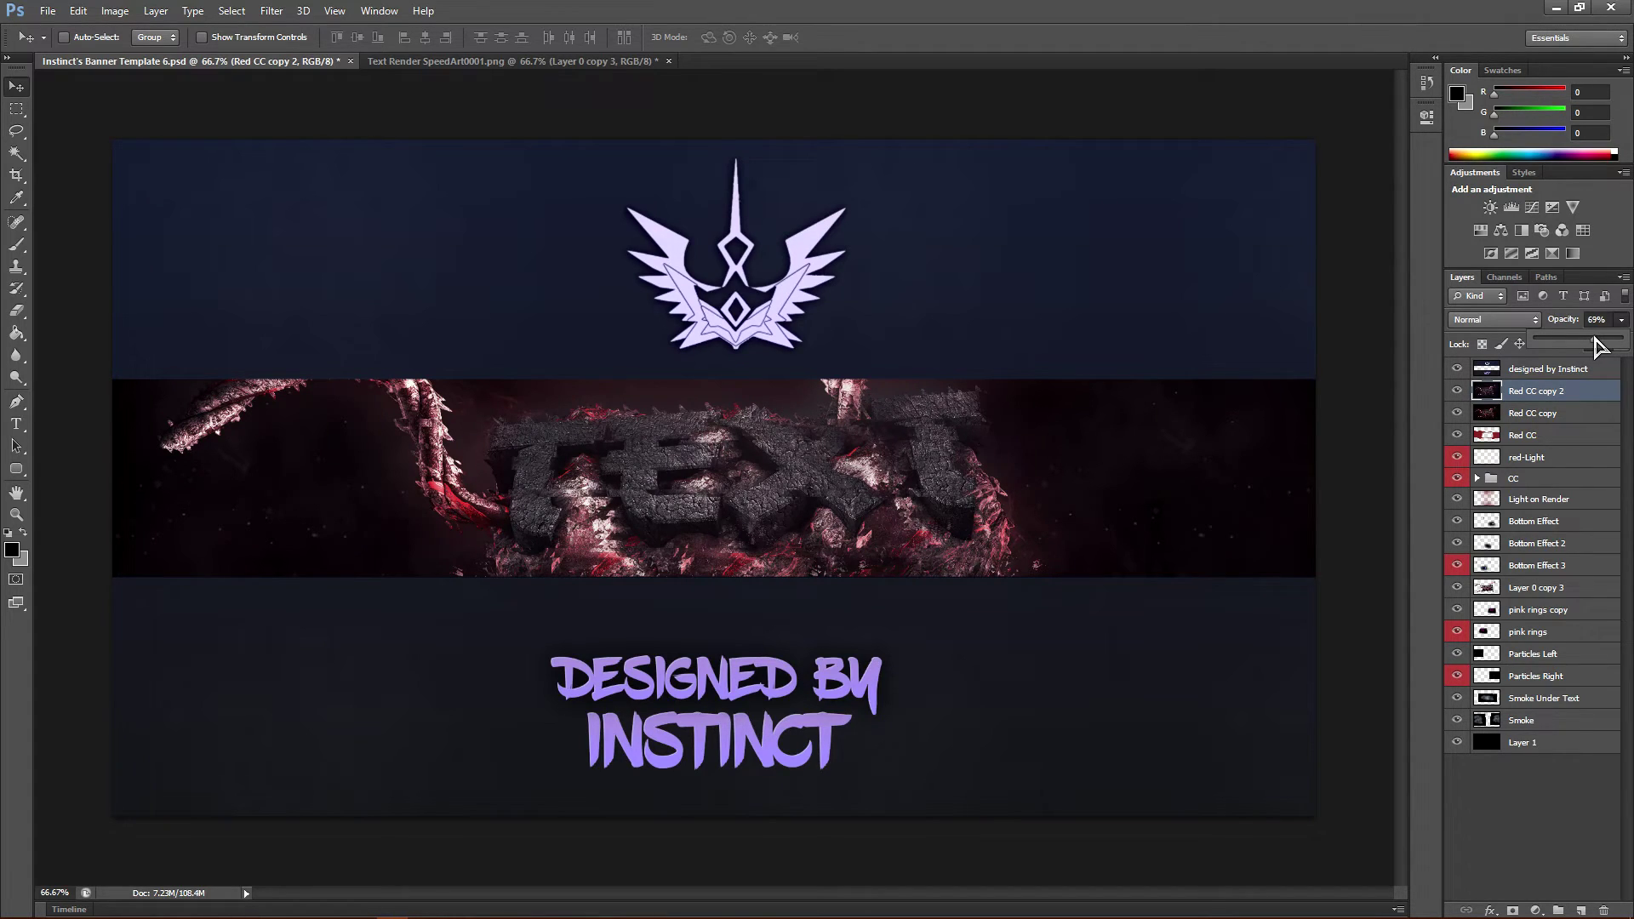
left_click(1456, 391)
left_click(1457, 391)
left_click(1456, 391)
left_click(1456, 391)
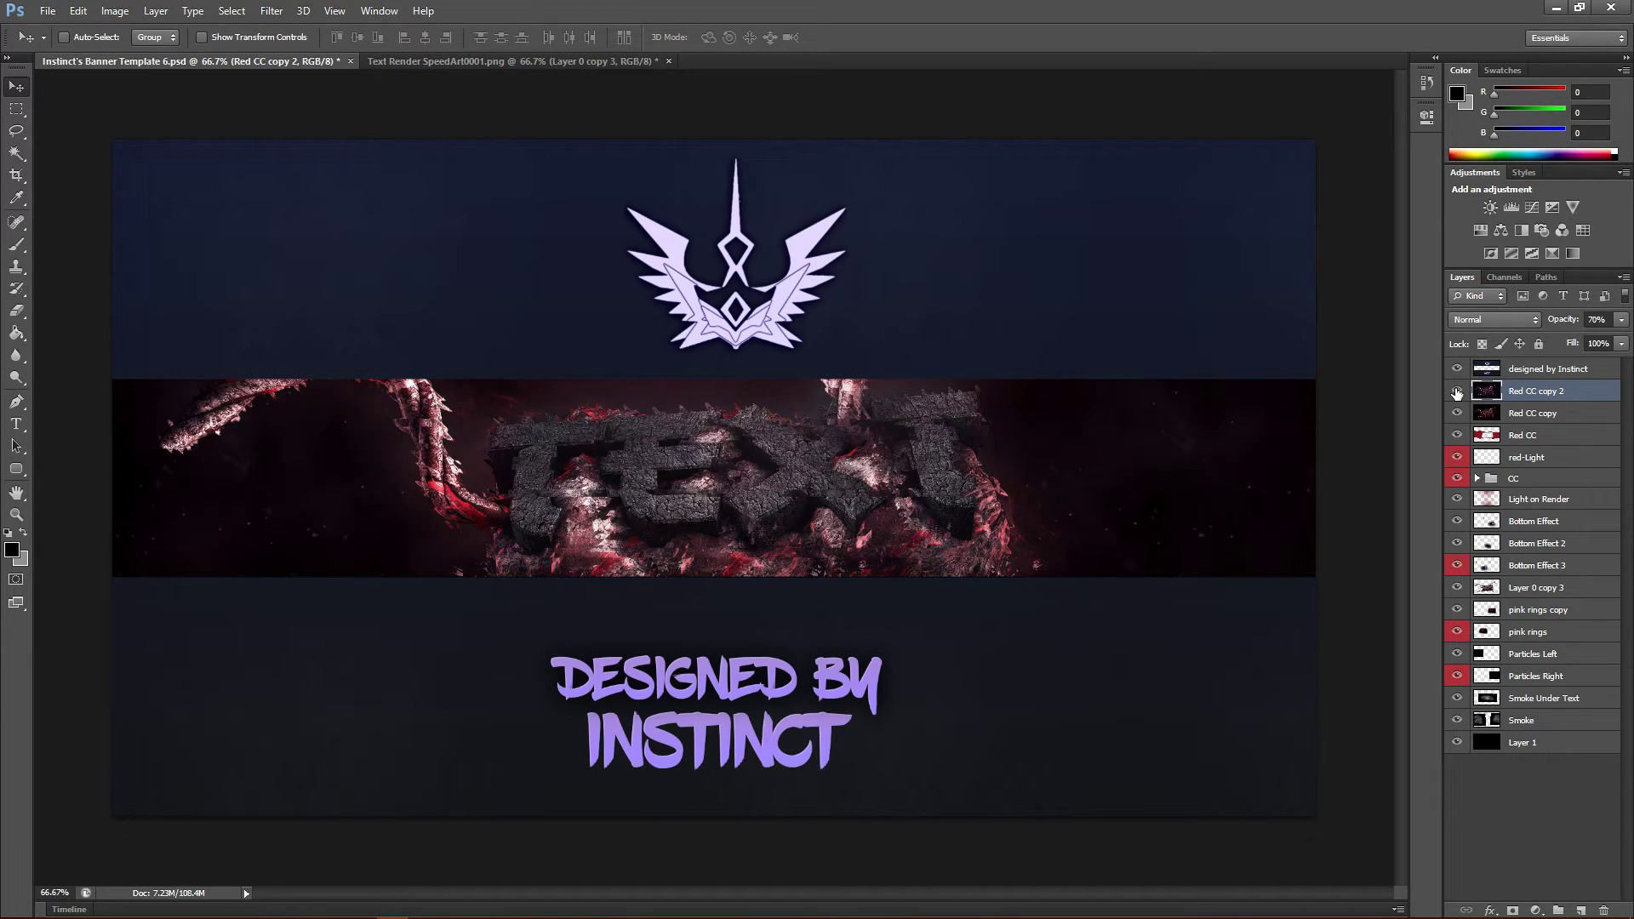
- Prepare to save the banner as a new file in the Pictures folder using the PNG format
left_click(48, 11)
left_click(117, 215)
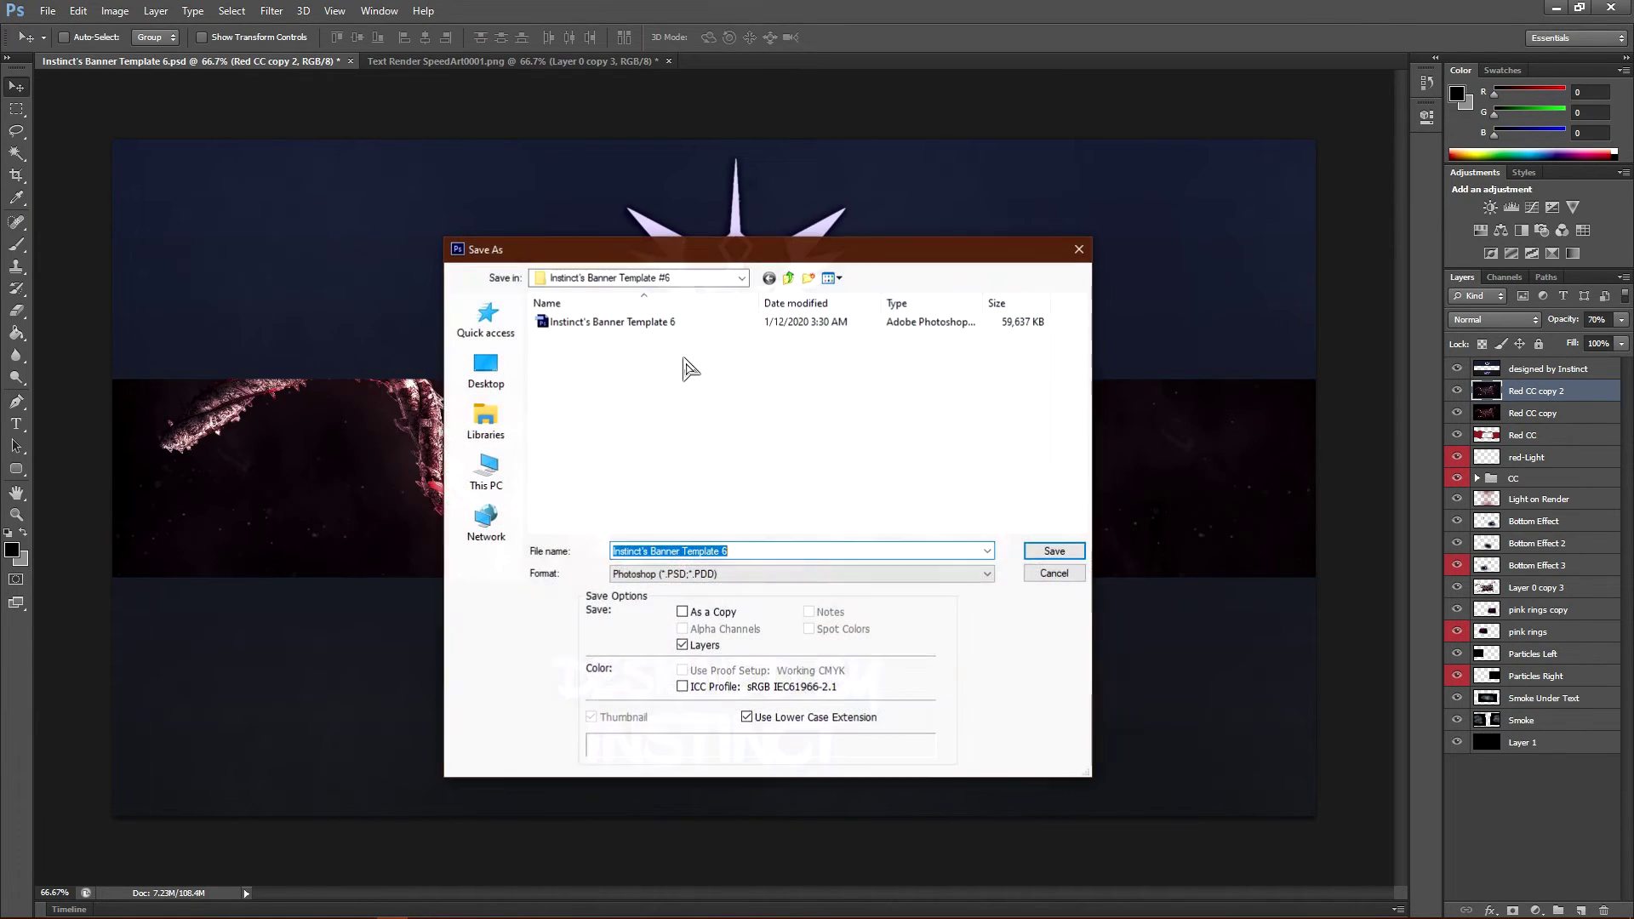
left_click(639, 279)
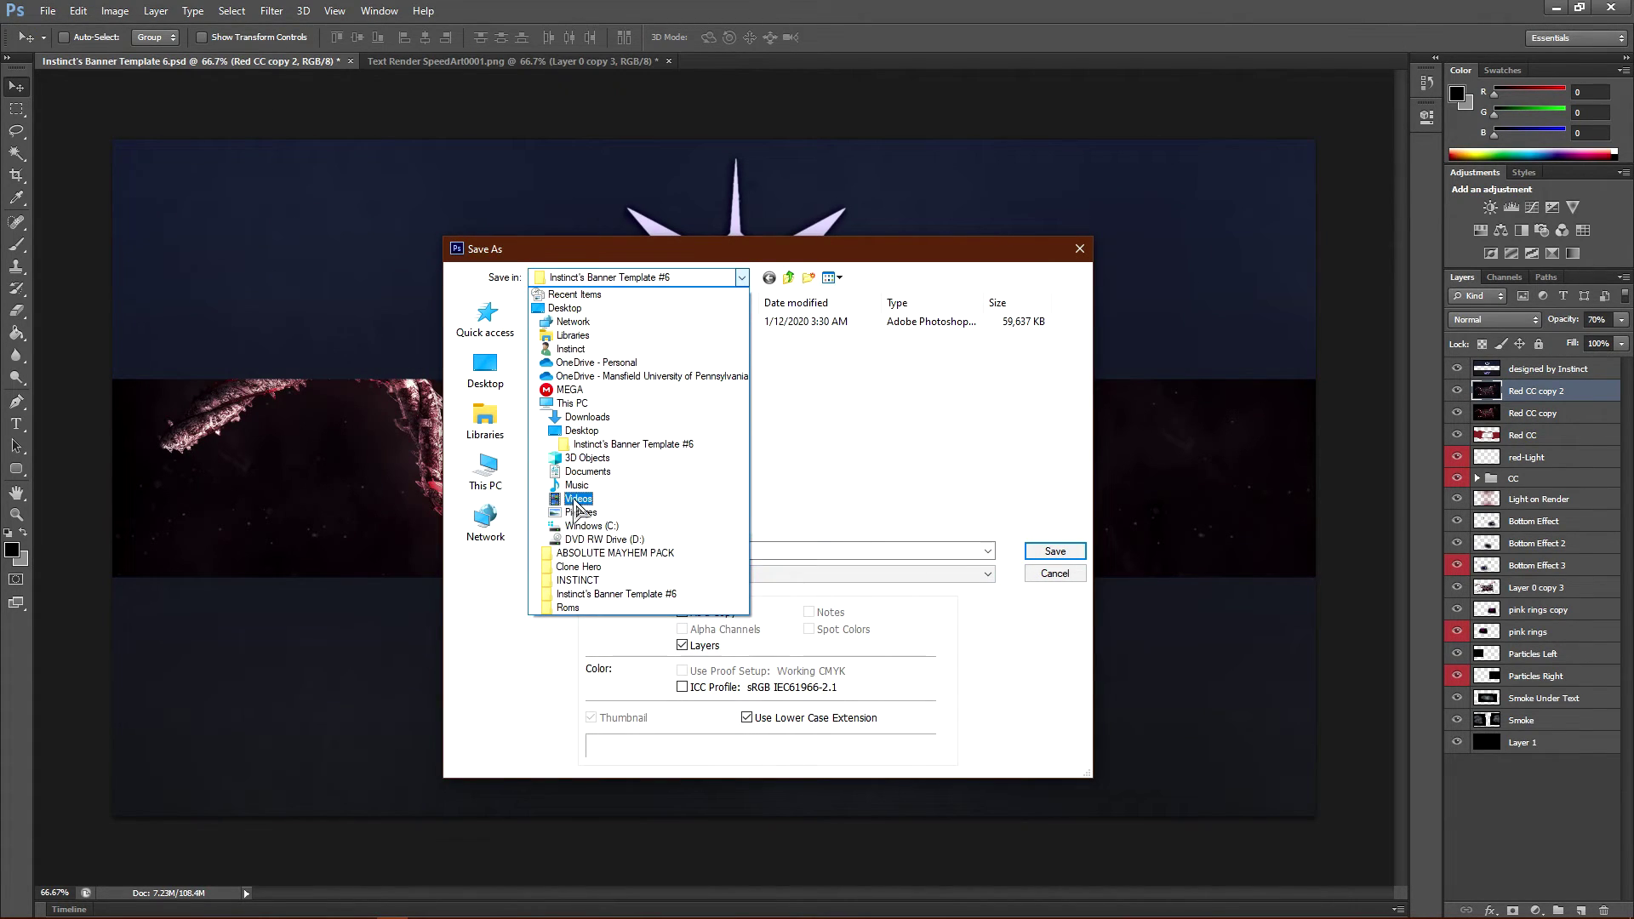
left_click(581, 511)
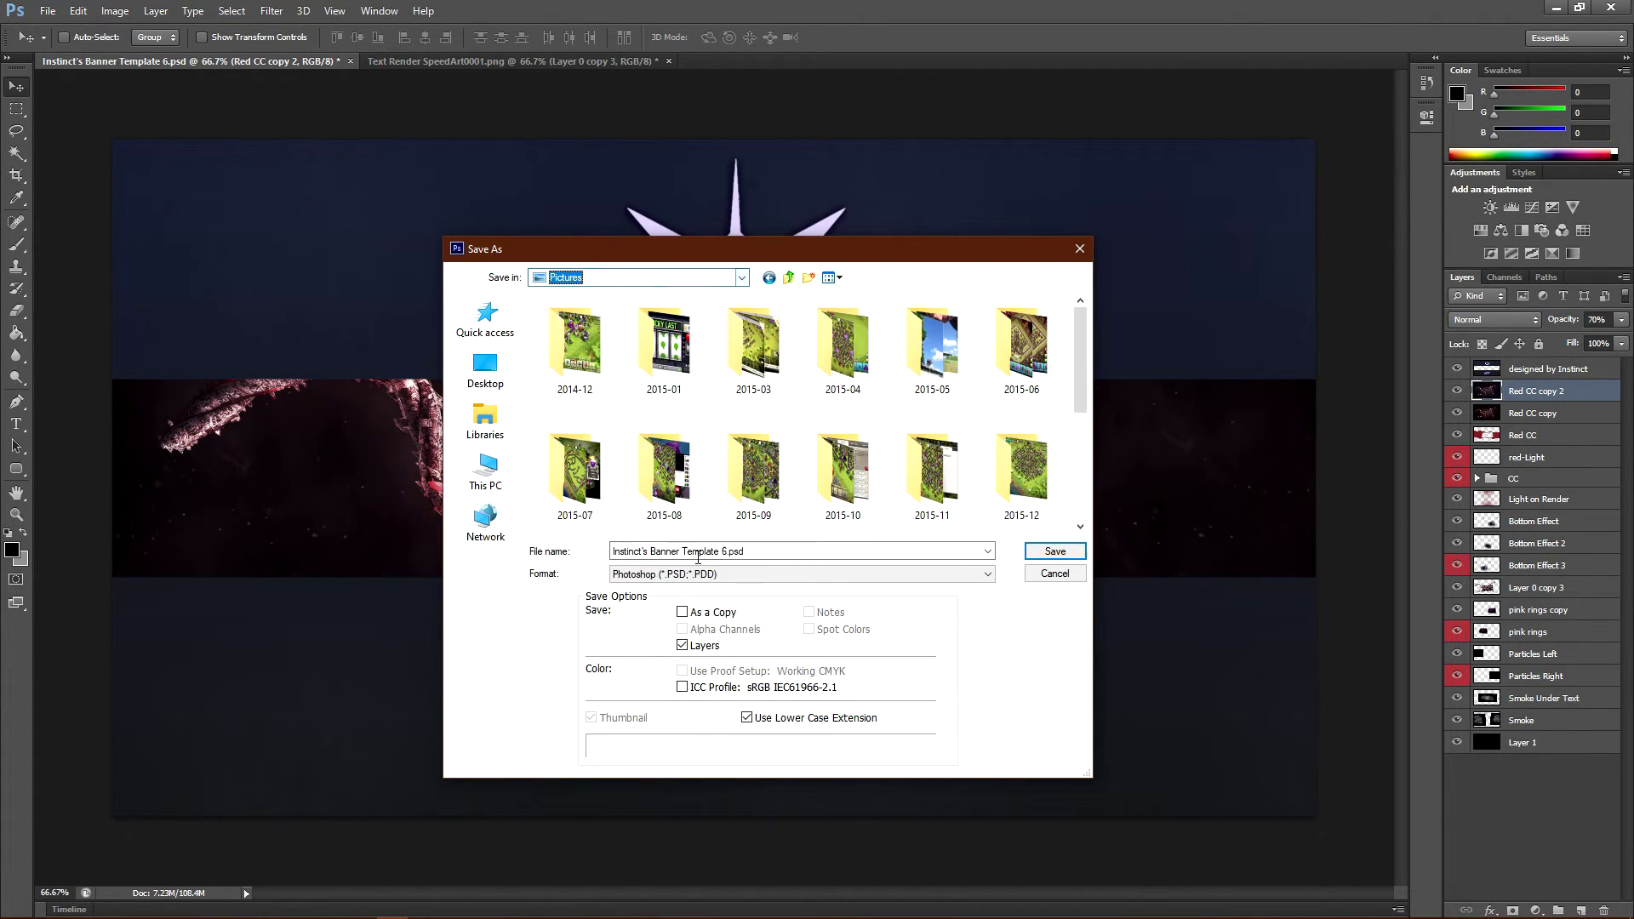
left_click(748, 573)
left_click(673, 777)
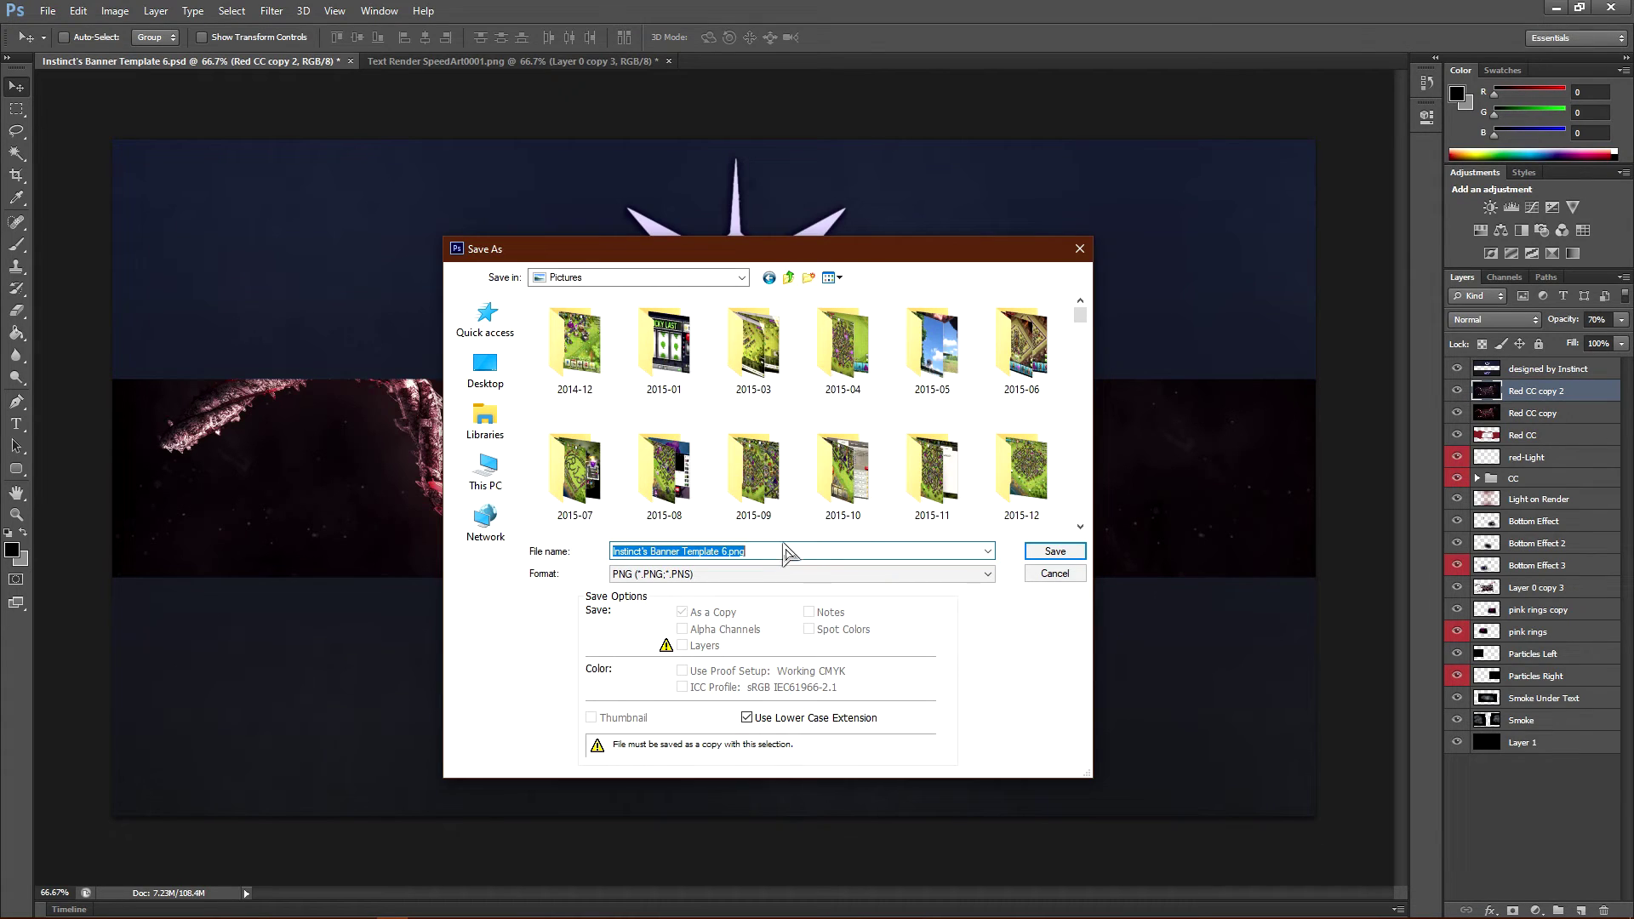
- Give the PNG a file name beginning with "Banner Template 6" and save it with Smallest / Slow compression and no interlacing
key("BackSpace")
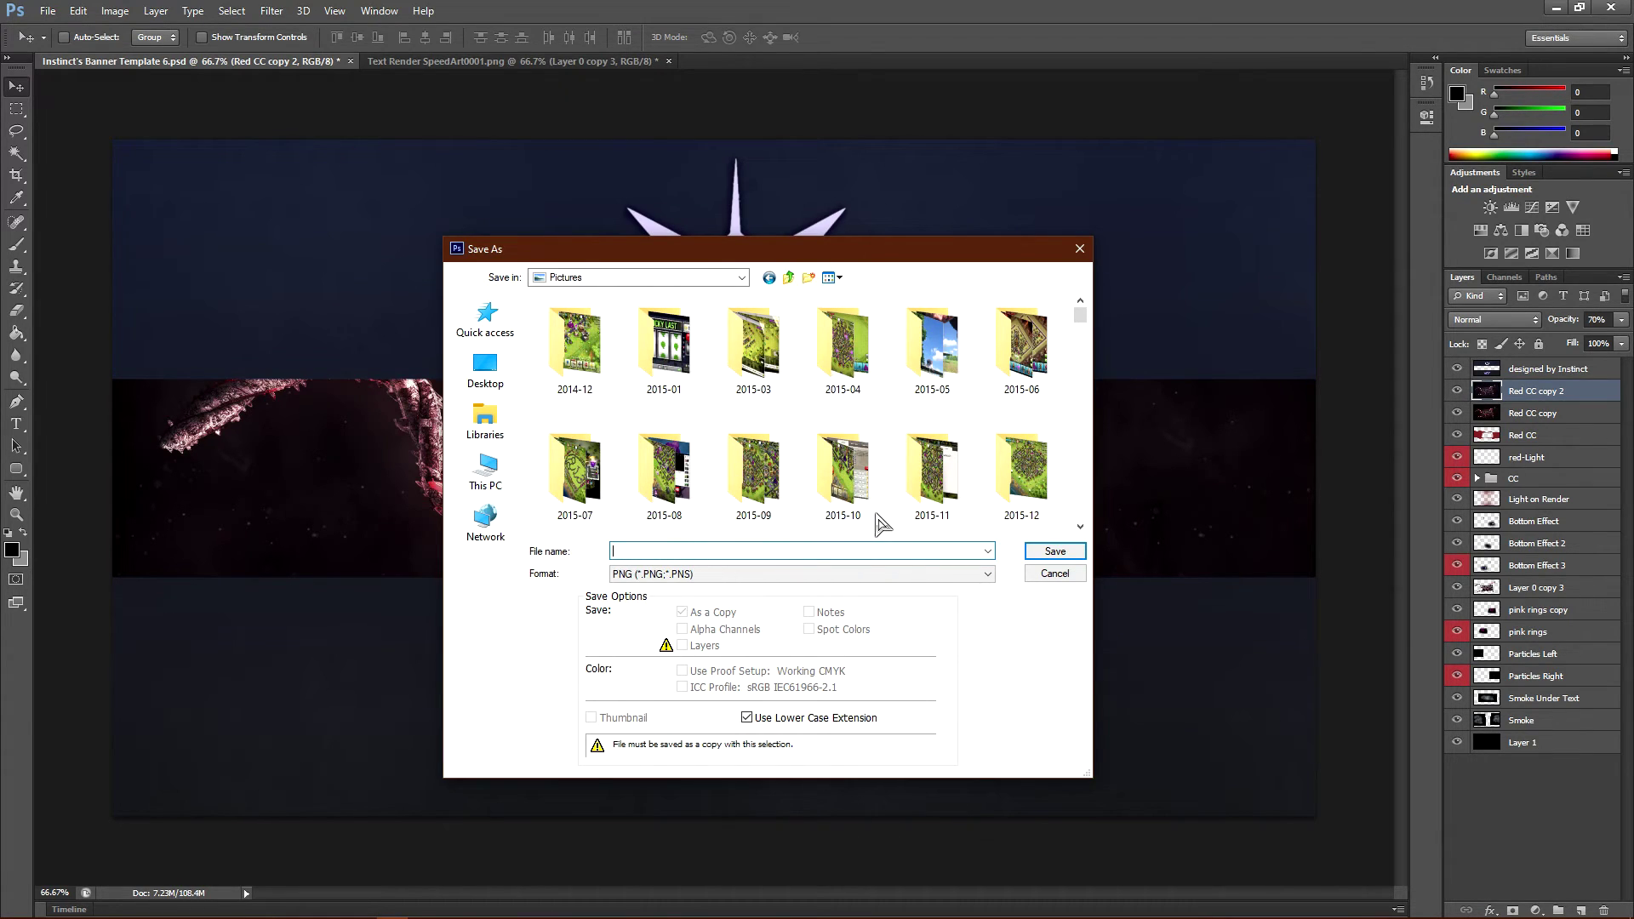
type("Banner Tem")
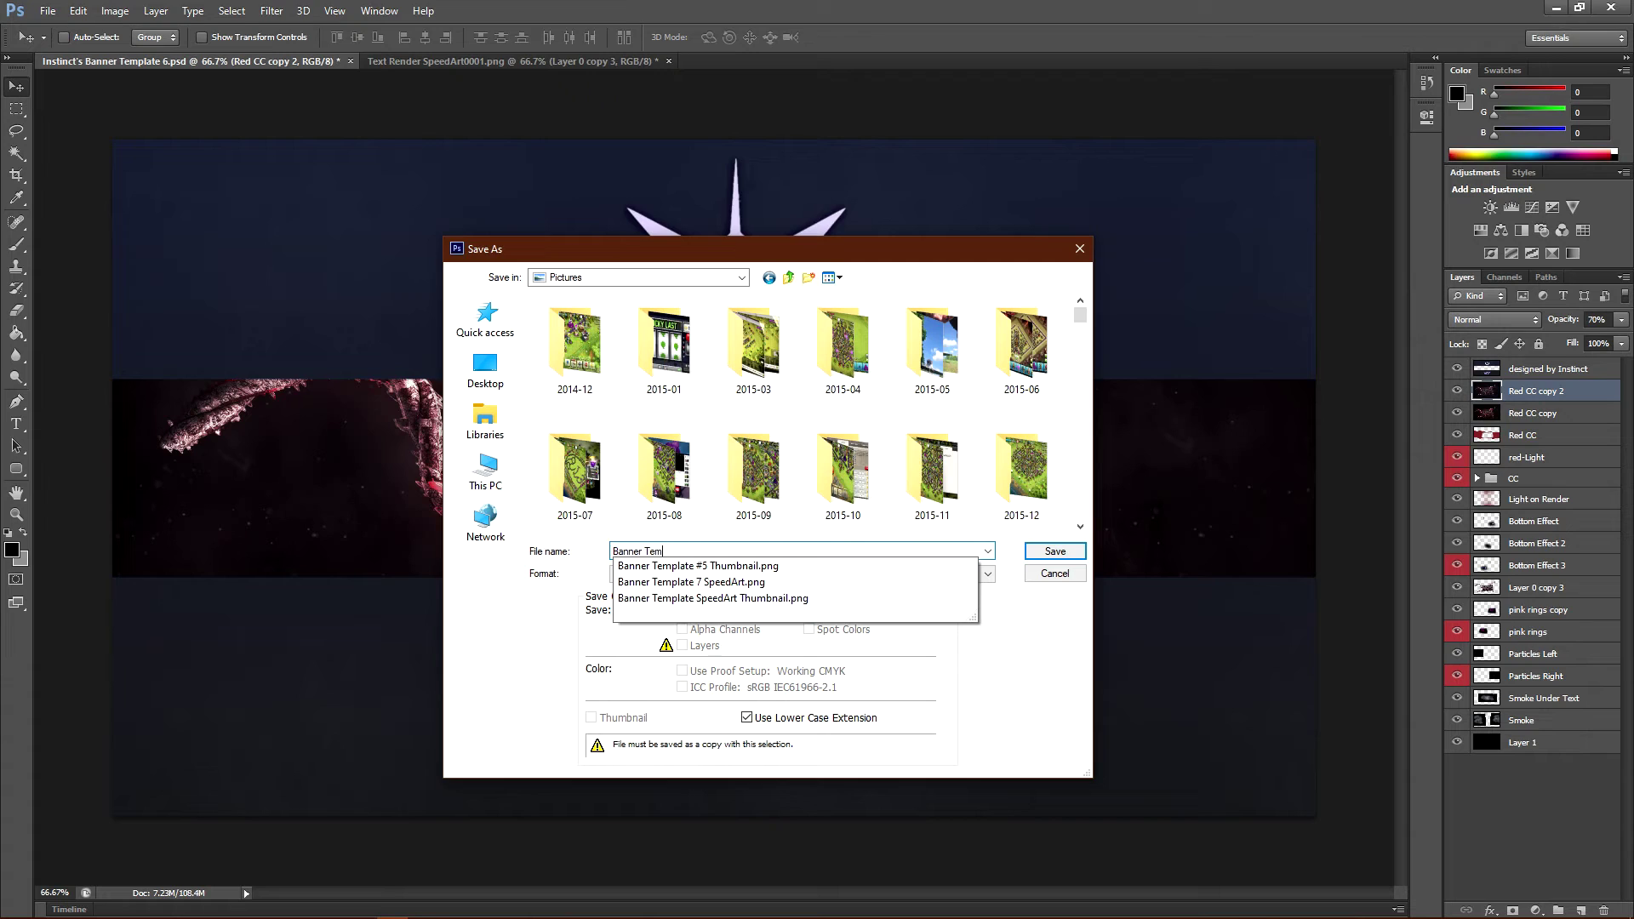
type("plate 6")
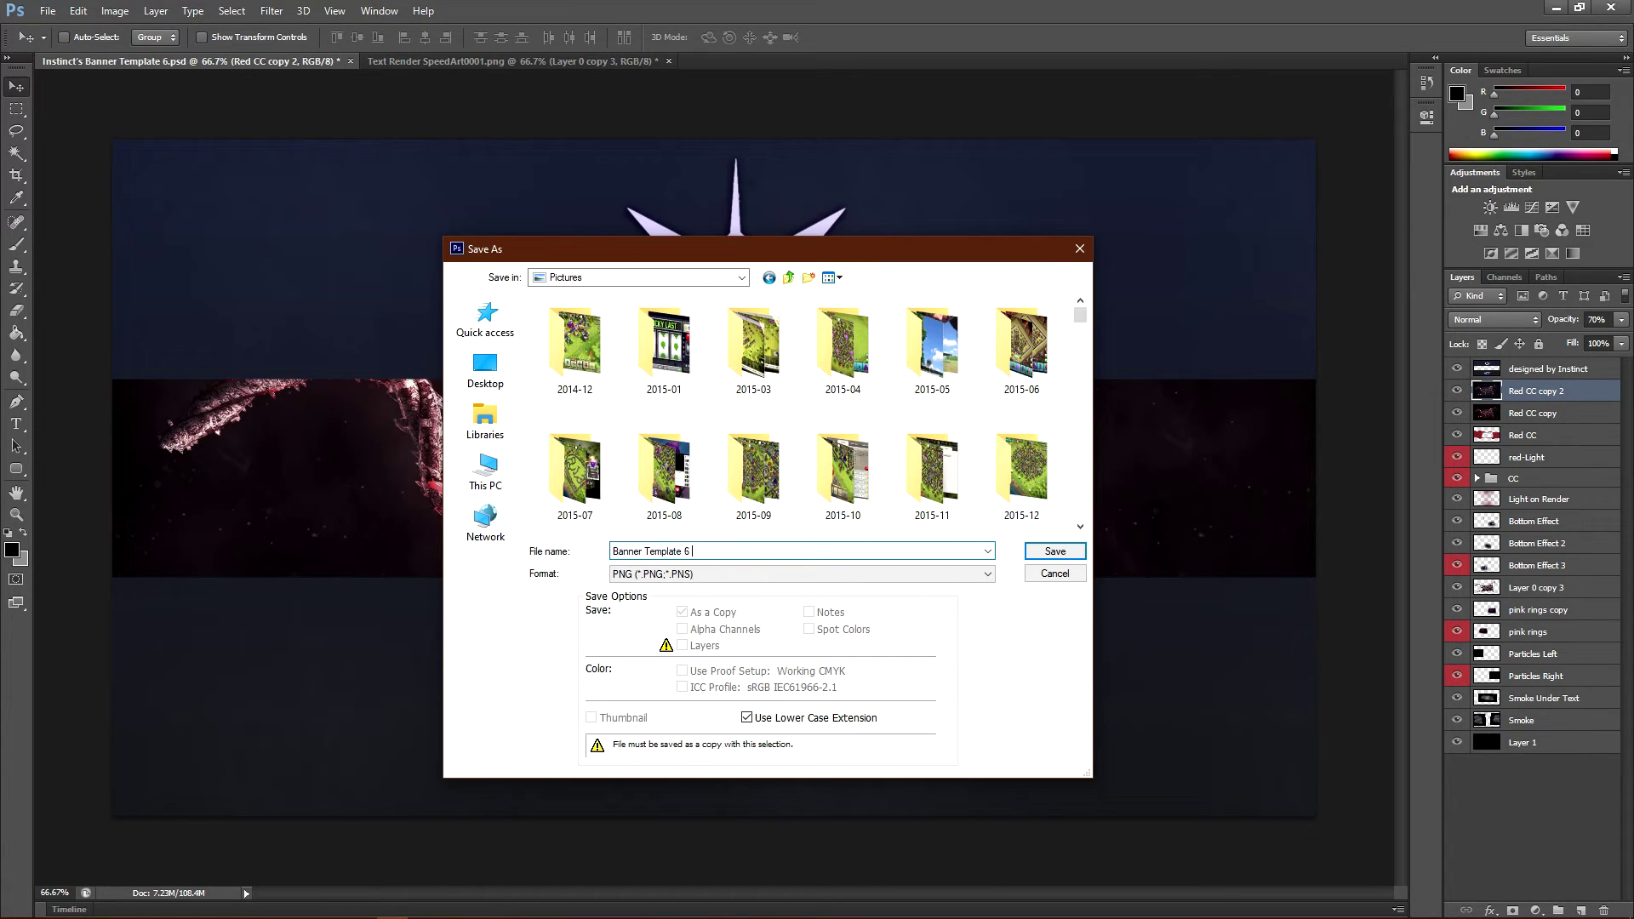
type("al")
left_click(1055, 551)
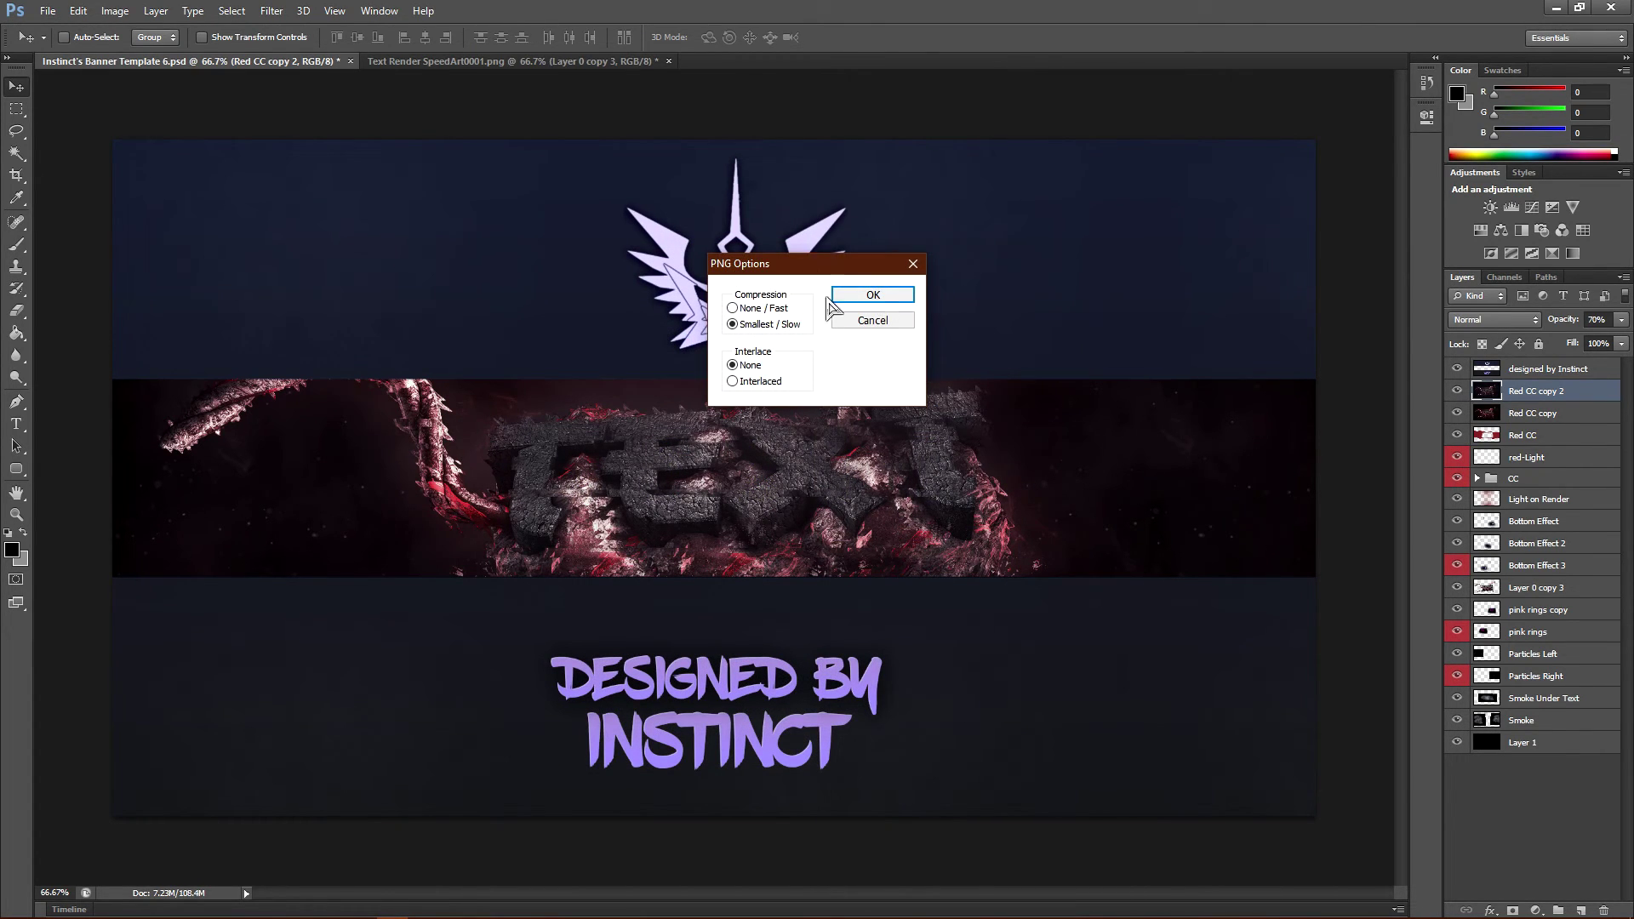
left_click(843, 298)
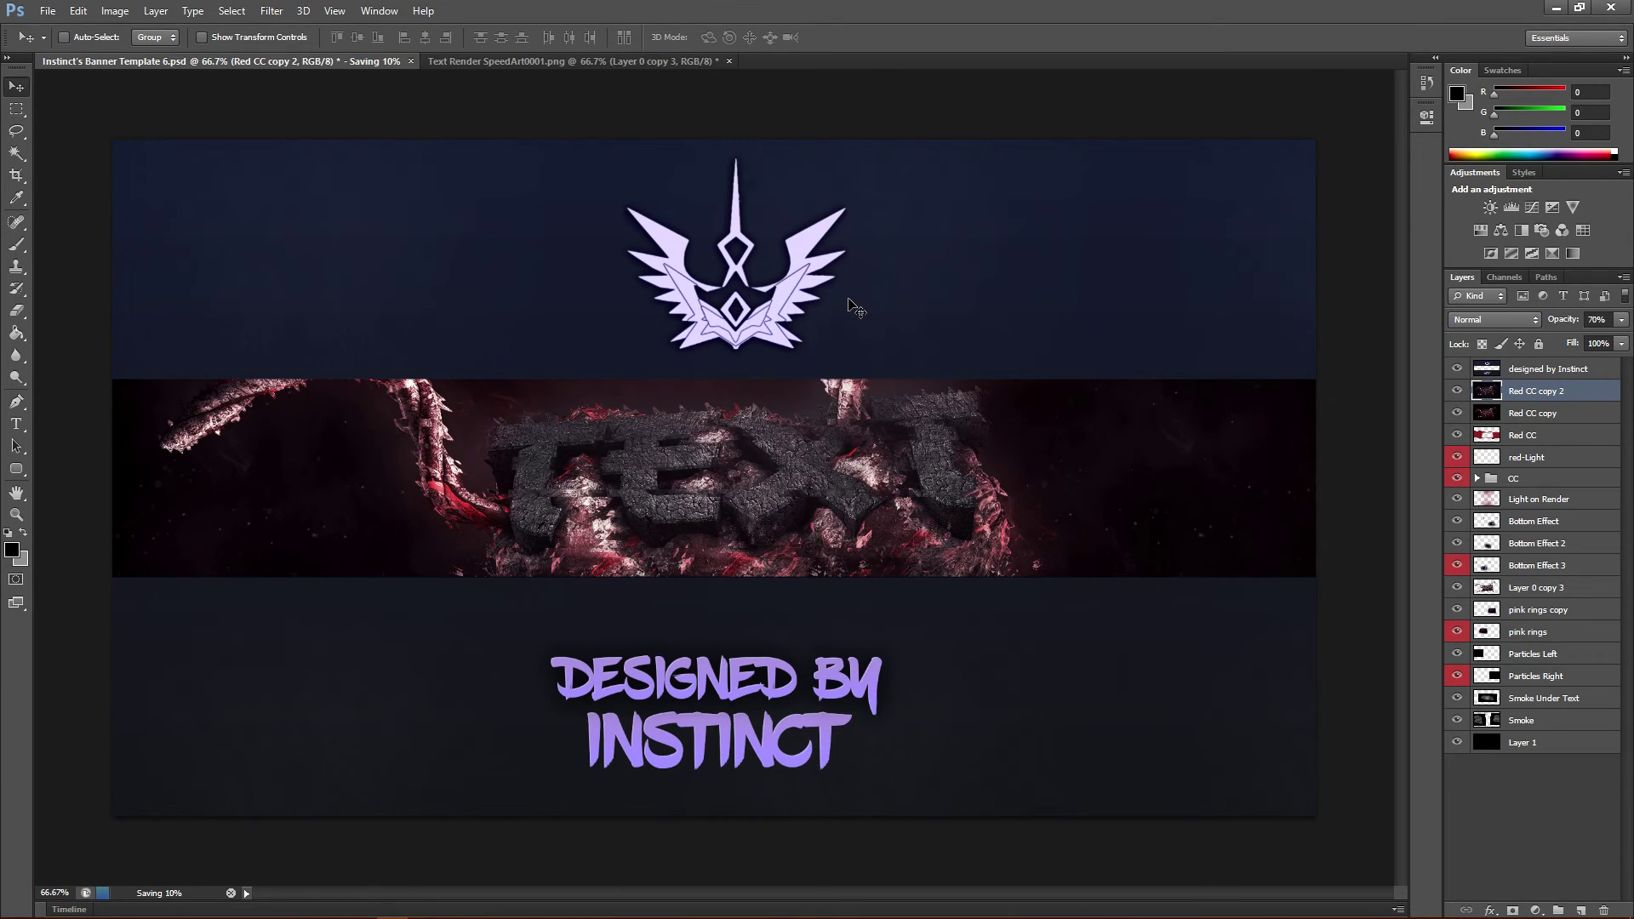